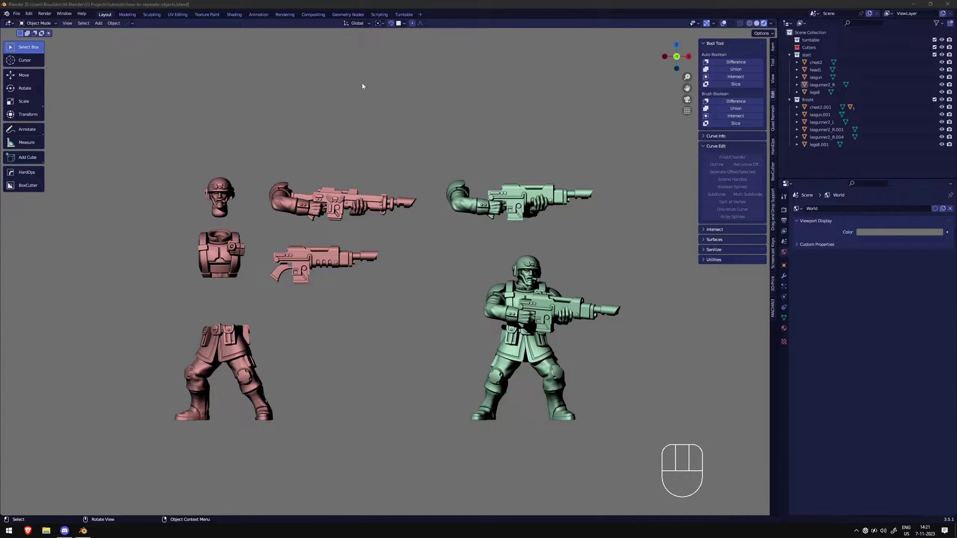
# Search the add-ons in Preferences for "bool" to check that Bool Tool is enabled, and close the preferences
pyautogui.click(29, 14)
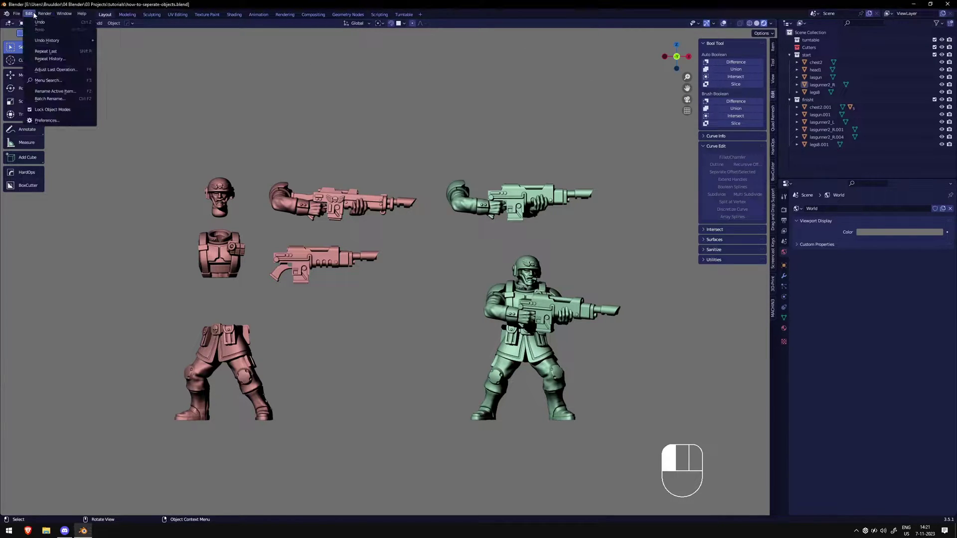
pyautogui.click(67, 125)
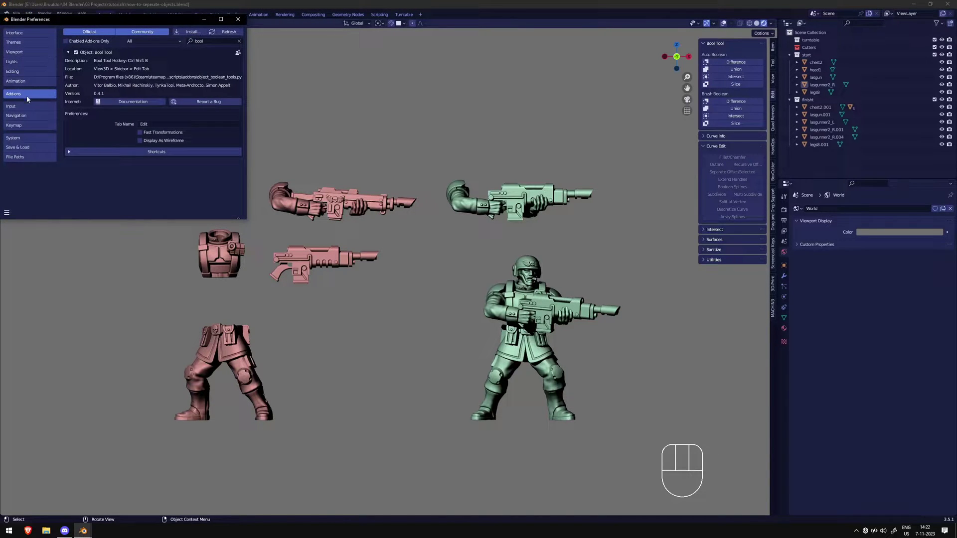
pyautogui.click(212, 41)
pyautogui.press('BackSpace')
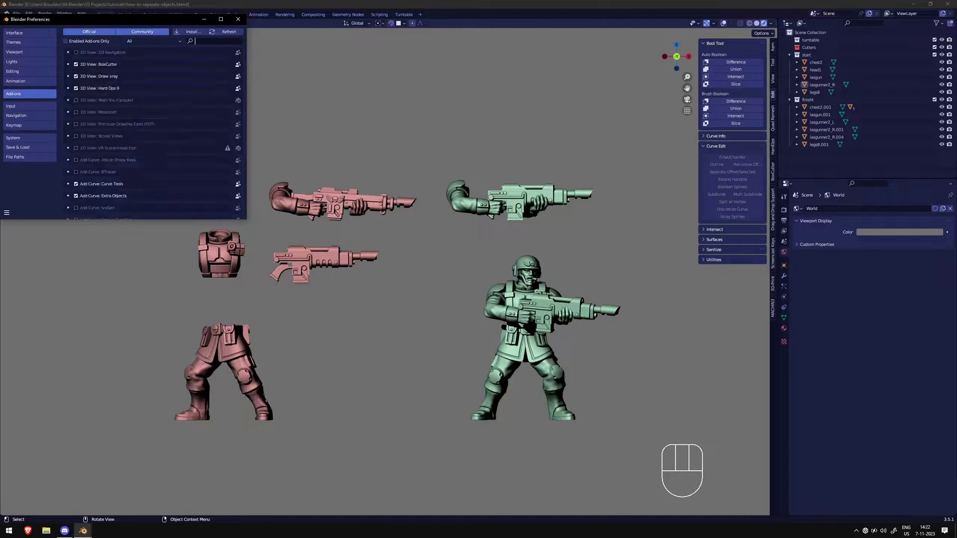
pyautogui.write('bool')
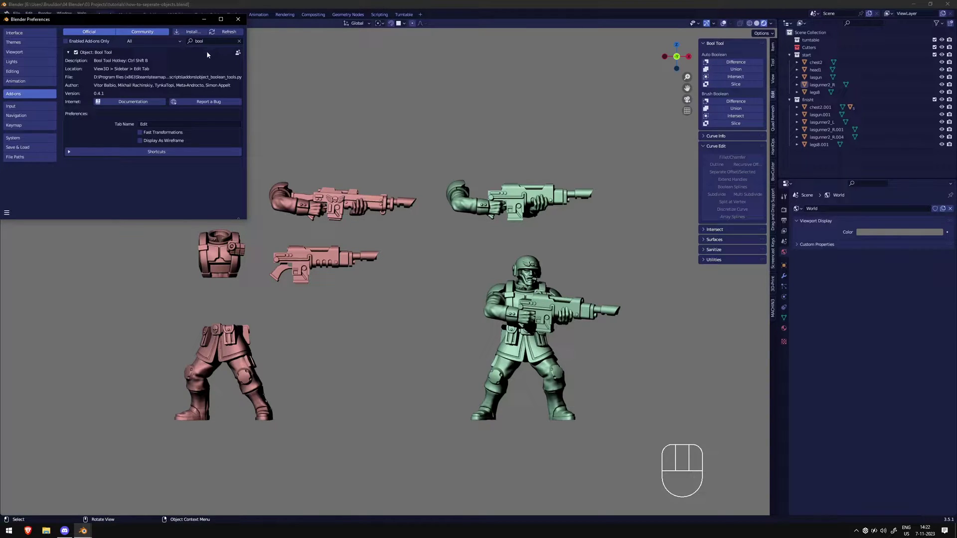
pyautogui.click(238, 18)
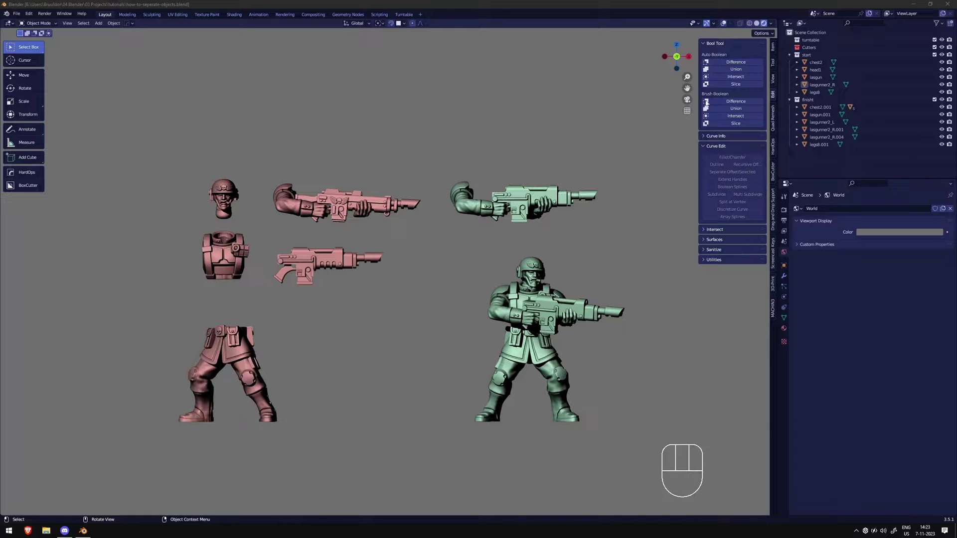
# Switch the viewport to solid shading and keep Cavity enabled in its shading options
pyautogui.click(757, 23)
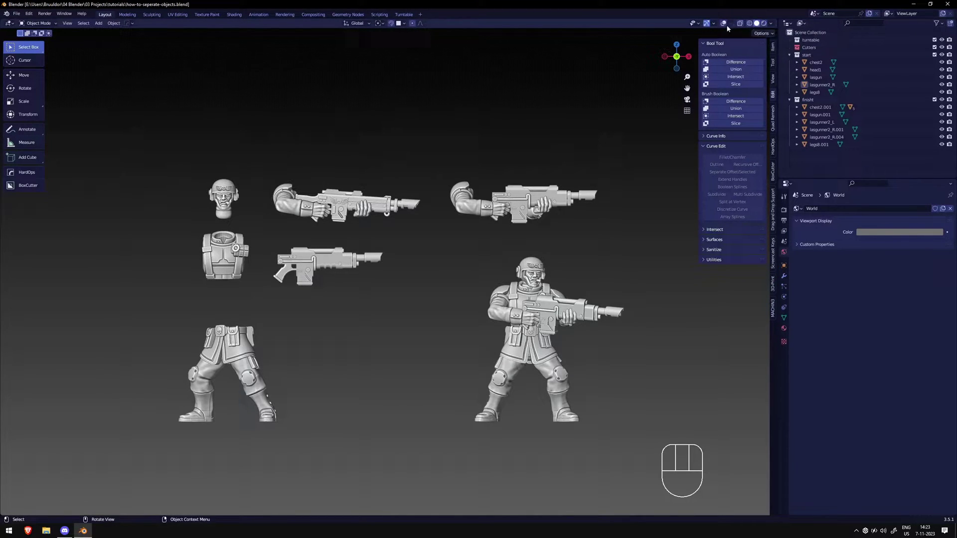
pyautogui.click(770, 23)
pyautogui.click(771, 23)
pyautogui.click(732, 192)
pyautogui.click(732, 192)
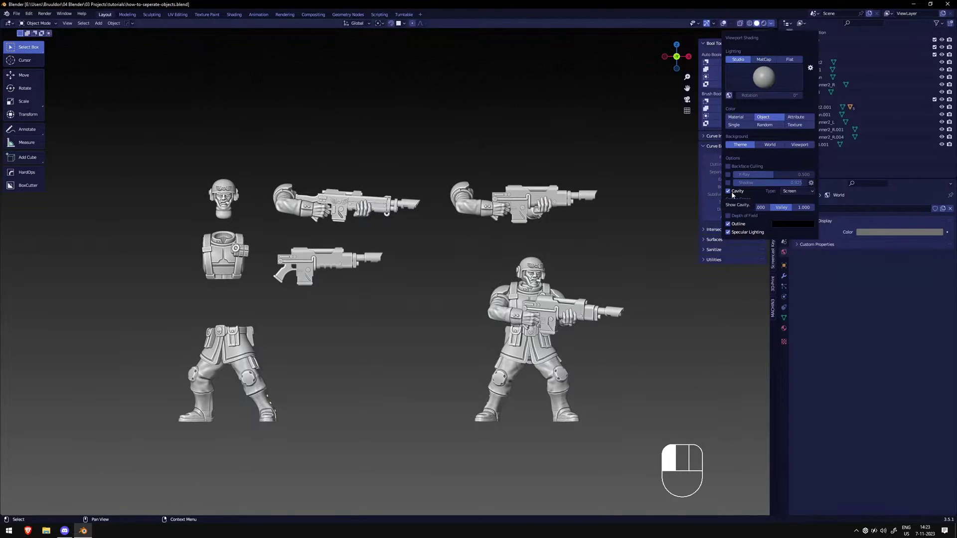
# Examine the separate soldier parts, the combined arms-and-gun piece and the assembled figure from several angles
pyautogui.moveTo(373, 221)
pyautogui.keyDown('shift'); pyautogui.mouseDown(button='middle')
pyautogui.moveTo(415, 227)
pyautogui.moveTo(491, 260)
pyautogui.moveTo(522, 287)
pyautogui.mouseUp(button='middle'); pyautogui.keyUp('shift')
pyautogui.scroll(7, 419, 234)
pyautogui.scroll(-7, 519, 289)
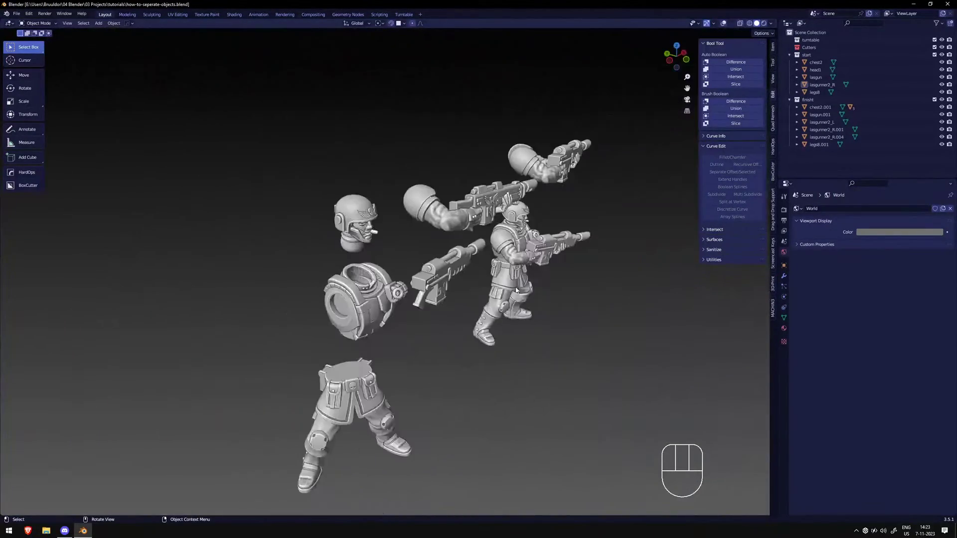
pyautogui.press('KP_1')
pyautogui.keyDown('shift'); pyautogui.moveTo(527, 235); pyautogui.dragTo(388, 242, button='middle'); pyautogui.keyUp('shift')
pyautogui.scroll(3, 450, 259)
pyautogui.moveTo(458, 236); pyautogui.dragTo(433, 244, button='middle')
pyautogui.keyDown('shift'); pyautogui.moveTo(510, 234); pyautogui.dragTo(420, 230, button='middle'); pyautogui.keyUp('shift')
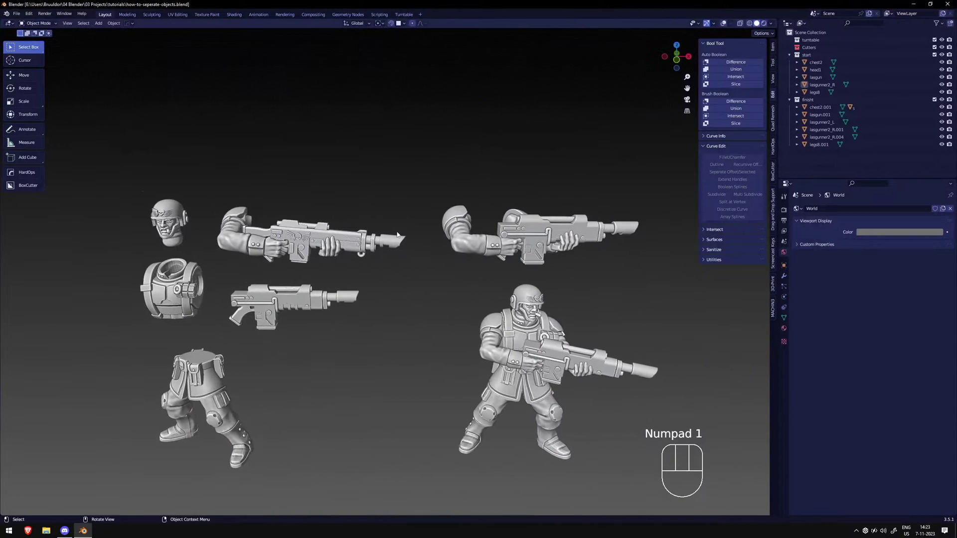
pyautogui.press('KP_1')
pyautogui.keyDown('shift'); pyautogui.moveTo(453, 201); pyautogui.dragTo(342, 202, button='middle'); pyautogui.keyUp('shift')
pyautogui.scroll(1, 393, 221)
pyautogui.keyDown('shift'); pyautogui.moveTo(394, 221); pyautogui.dragTo(357, 213, button='middle'); pyautogui.keyUp('shift')
pyautogui.keyDown('shift'); pyautogui.moveTo(346, 249); pyautogui.dragTo(622, 257, button='middle'); pyautogui.keyUp('shift')
pyautogui.keyDown('shift'); pyautogui.moveTo(381, 255); pyautogui.dragTo(400, 247, button='middle'); pyautogui.keyUp('shift')
pyautogui.click(399, 231)
pyautogui.press('KP_1')
pyautogui.keyDown('shift'); pyautogui.moveTo(518, 282); pyautogui.dragTo(470, 291, button='middle'); pyautogui.keyUp('shift')
pyautogui.press('KP_1')
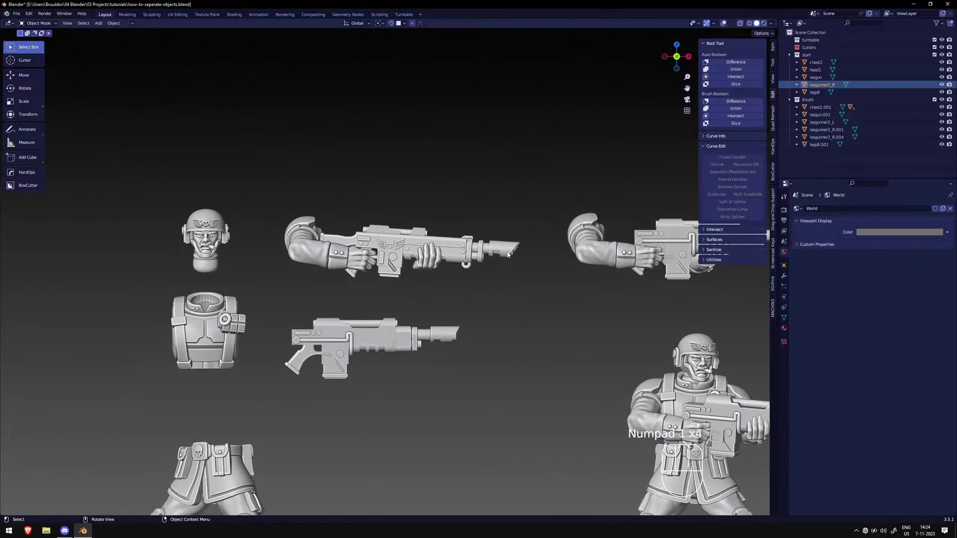
# Turn on the viewport overlays and deselect the arms-and-gun piece
pyautogui.scroll(-4, 558, 168)
pyautogui.click(723, 22)
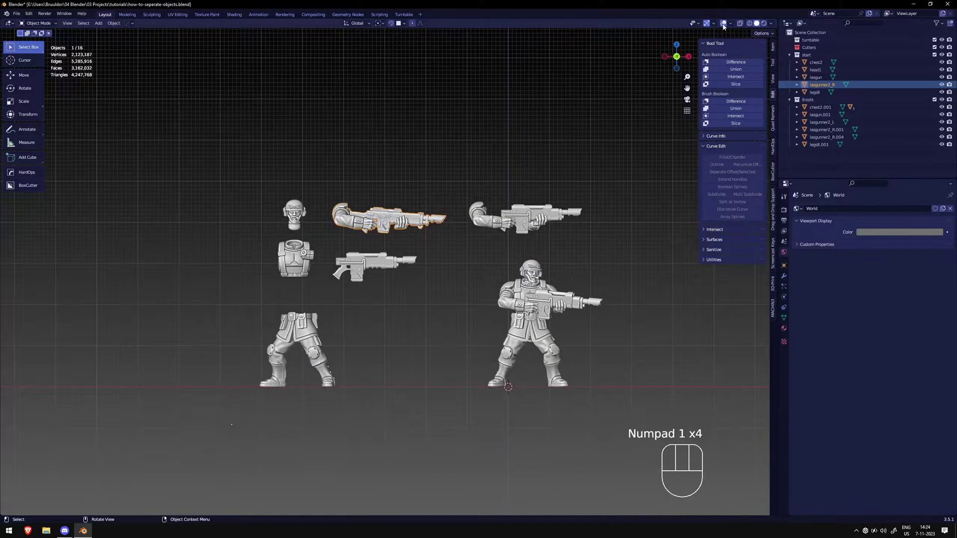
pyautogui.moveTo(542, 195)
pyautogui.keyDown('shift'); pyautogui.mouseDown(button='middle')
pyautogui.moveTo(459, 203)
pyautogui.moveTo(535, 186)
pyautogui.mouseUp(button='middle'); pyautogui.keyUp('shift')
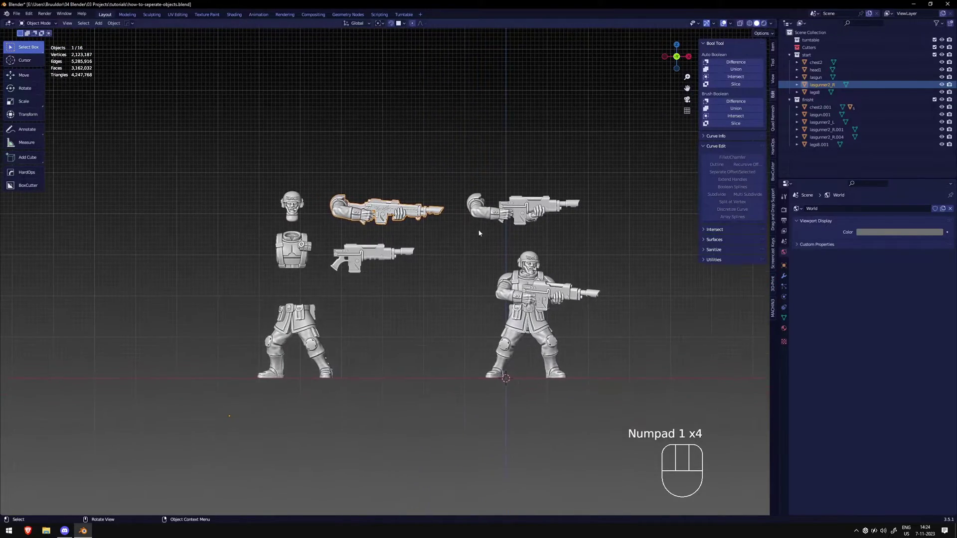
pyautogui.keyDown('shift'); pyautogui.moveTo(448, 264); pyautogui.dragTo(429, 263, button='middle'); pyautogui.keyUp('shift')
pyautogui.scroll(1, 417, 291)
pyautogui.keyDown('shift'); pyautogui.moveTo(372, 273); pyautogui.dragTo(432, 280, button='middle'); pyautogui.keyUp('shift')
pyautogui.scroll(2, 418, 293)
pyautogui.scroll(-3, 432, 280)
pyautogui.click(428, 283)
pyautogui.keyDown('shift'); pyautogui.moveTo(520, 295); pyautogui.dragTo(427, 295, button='middle'); pyautogui.keyUp('shift')
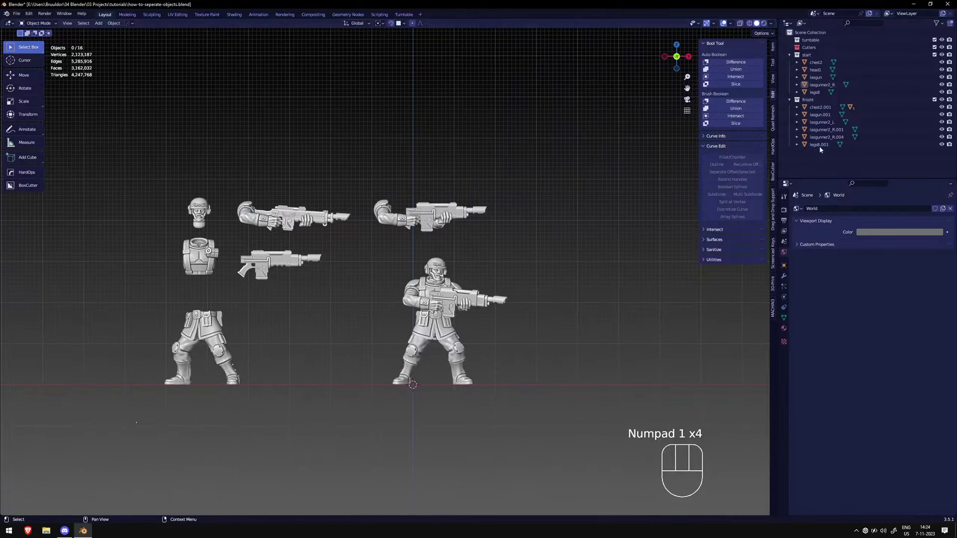
# Exclude the collection with the finished soldier and finished arms from the view layer
pyautogui.click(445, 218)
pyautogui.moveTo(393, 168); pyautogui.dragTo(573, 353)
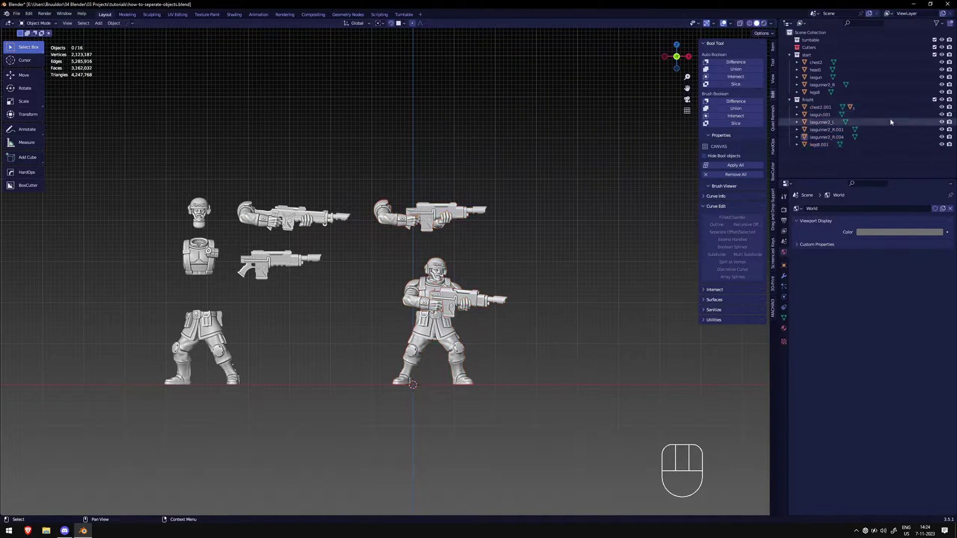
pyautogui.click(934, 100)
# Move all five remaining soldier parts along the X axis until the legs stand over the world origin, and deselect them
pyautogui.keyDown('shift'); pyautogui.moveTo(270, 268); pyautogui.dragTo(364, 270, button='middle'); pyautogui.keyUp('shift')
pyautogui.click(298, 264)
pyautogui.keyDown('shift'); pyautogui.moveTo(199, 156); pyautogui.dragTo(487, 405); pyautogui.keyUp('shift')
pyautogui.keyDown('shift'); pyautogui.moveTo(431, 343); pyautogui.dragTo(376, 336, button='middle'); pyautogui.keyUp('shift')
pyautogui.click(344, 335)
pyautogui.click(241, 330)
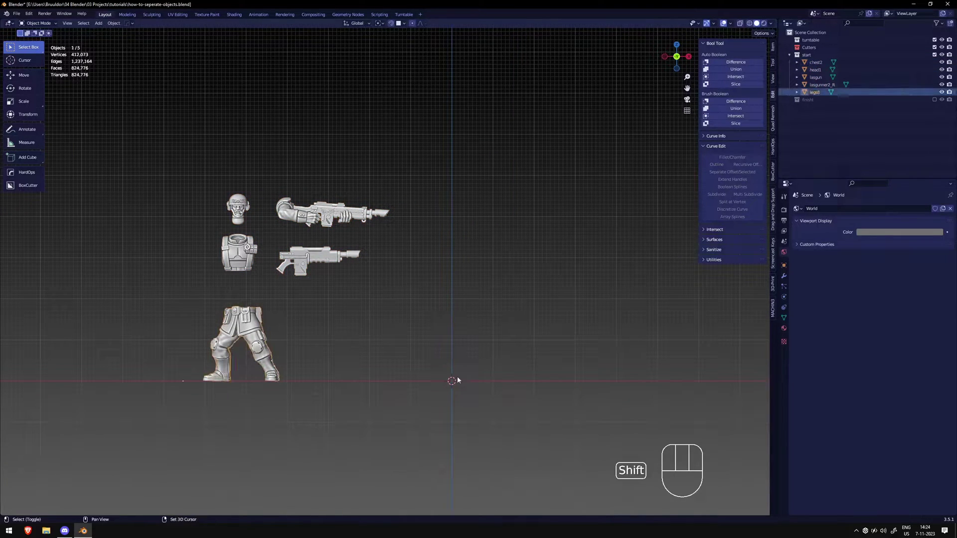
pyautogui.keyDown('shift'); pyautogui.moveTo(470, 384); pyautogui.dragTo(205, 183); pyautogui.keyUp('shift')
pyautogui.press('g')
pyautogui.press('x')
pyautogui.click(410, 221)
pyautogui.keyDown('shift'); pyautogui.moveTo(463, 269); pyautogui.dragTo(389, 261, button='middle'); pyautogui.keyUp('shift')
pyautogui.moveTo(474, 279); pyautogui.dragTo(438, 300, button='middle')
pyautogui.press('KP_1')
pyautogui.scroll(3, 439, 299)
pyautogui.click(472, 253)
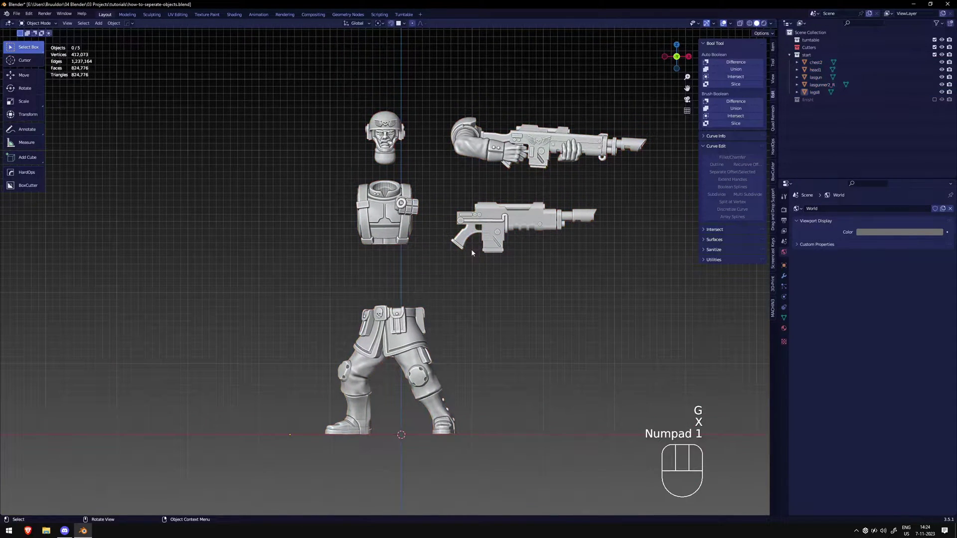
# Select all five soldier parts and set their origins to their geometry
pyautogui.click(414, 229)
pyautogui.keyDown('shift'); pyautogui.moveTo(250, 89); pyautogui.dragTo(544, 362); pyautogui.keyUp('shift')
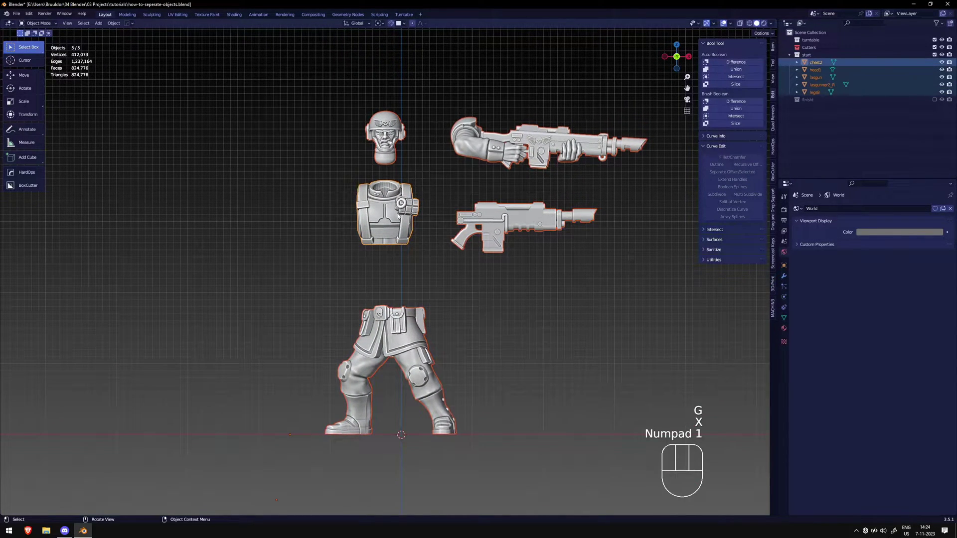
pyautogui.scroll(-3, 375, 224)
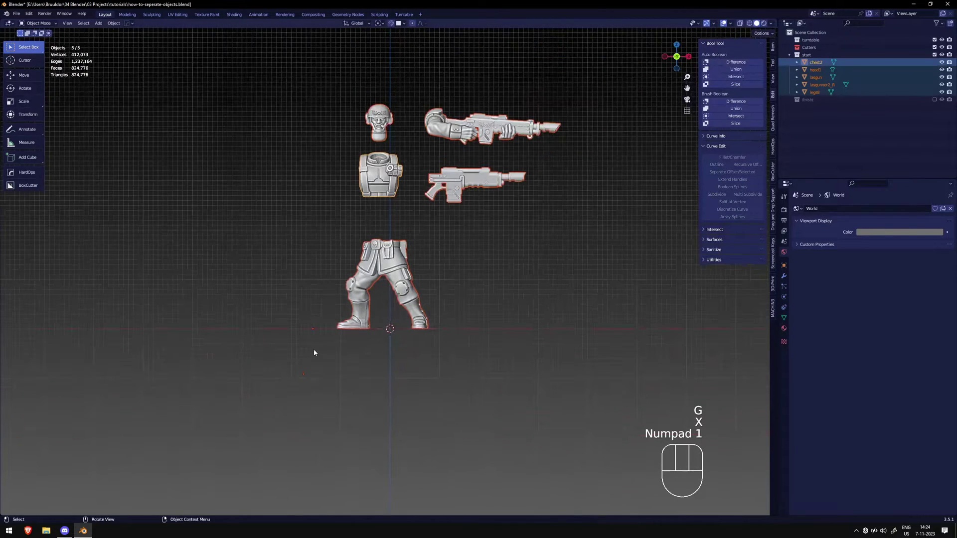
pyautogui.keyDown('shift'); pyautogui.moveTo(359, 297); pyautogui.dragTo(354, 337, button='middle'); pyautogui.keyUp('shift')
pyautogui.scroll(2, 397, 267)
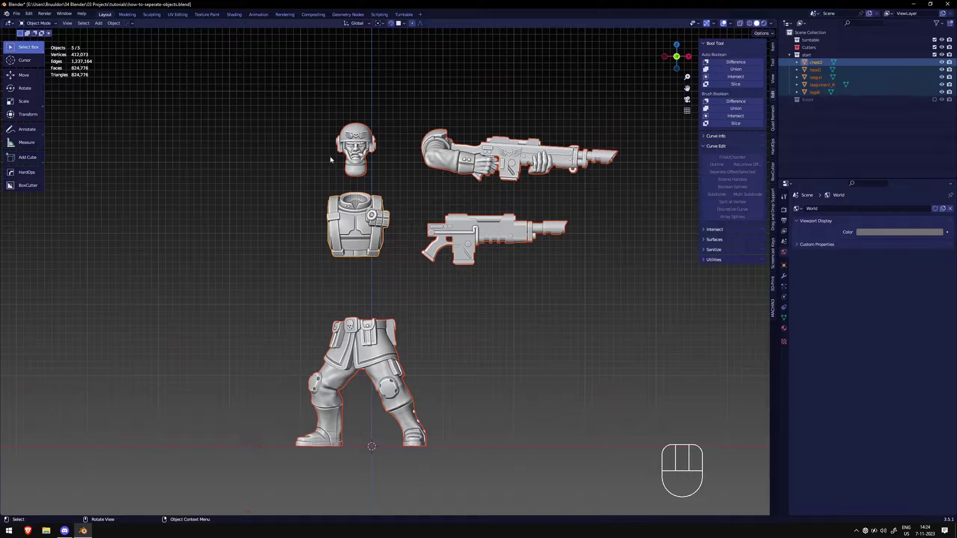
pyautogui.click(114, 24)
pyautogui.moveTo(135, 40)
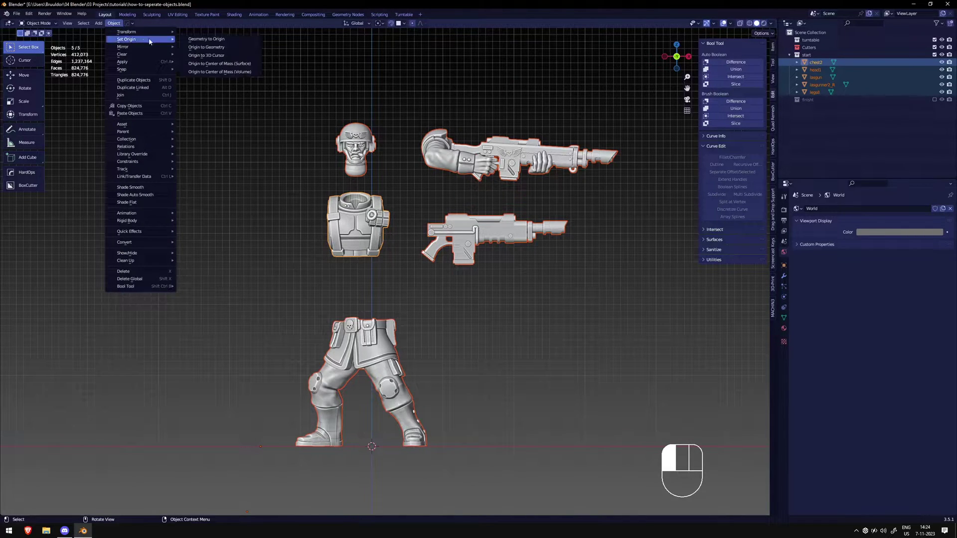
pyautogui.click(209, 49)
# Try rotating the loose gun freely around its own centre
pyautogui.keyDown('shift'); pyautogui.moveTo(431, 173); pyautogui.dragTo(394, 195, button='middle'); pyautogui.keyUp('shift')
pyautogui.scroll(1, 398, 198)
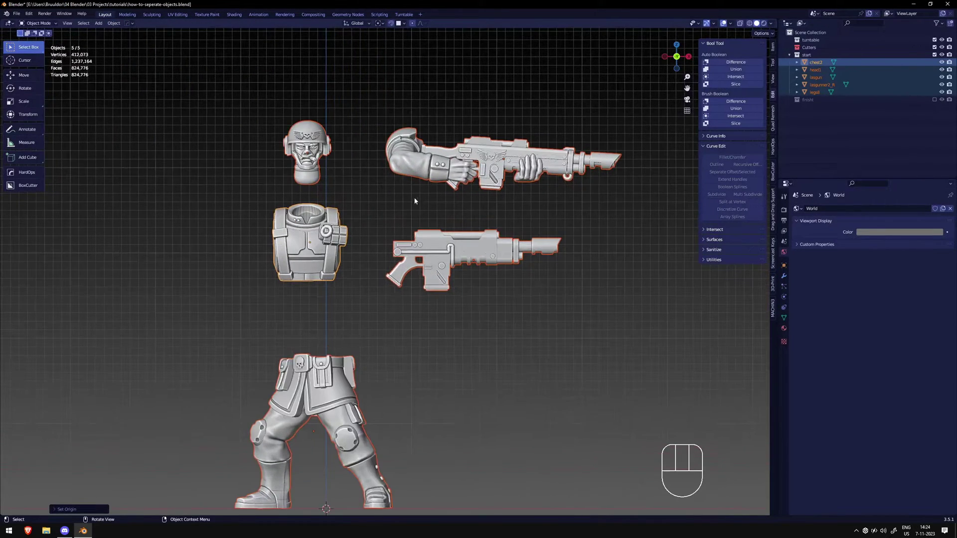
pyautogui.click(492, 158)
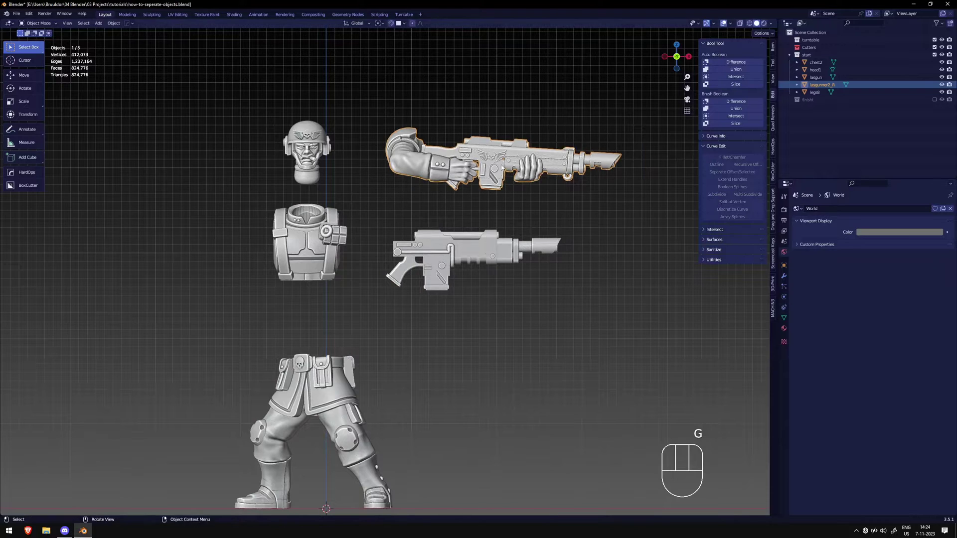
pyautogui.click(439, 247)
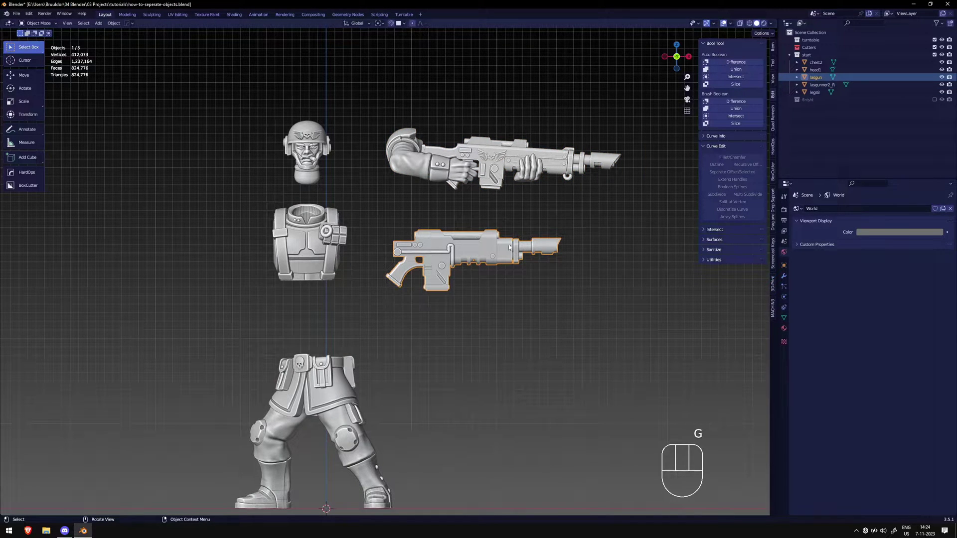
pyautogui.press('r')
pyautogui.press('r')
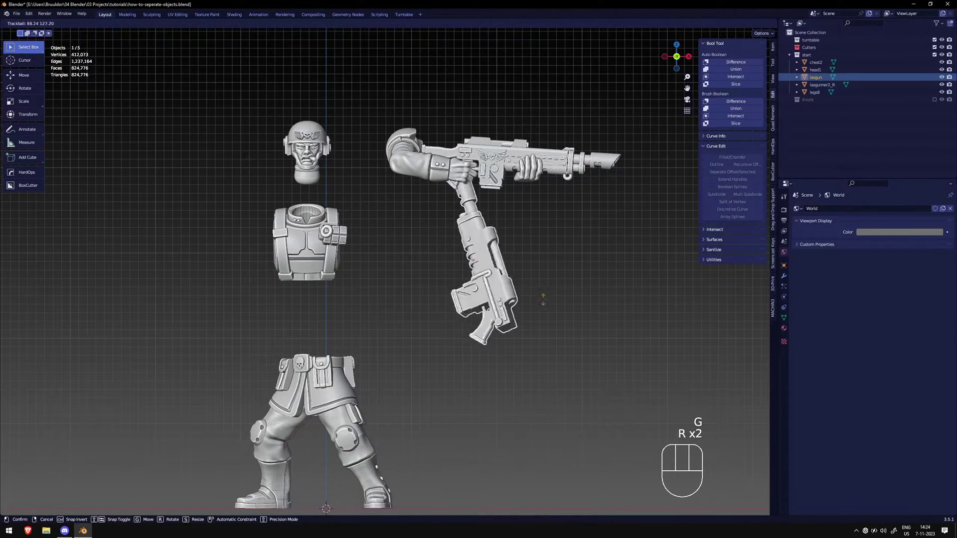
pyautogui.press('r')
pyautogui.press('r')
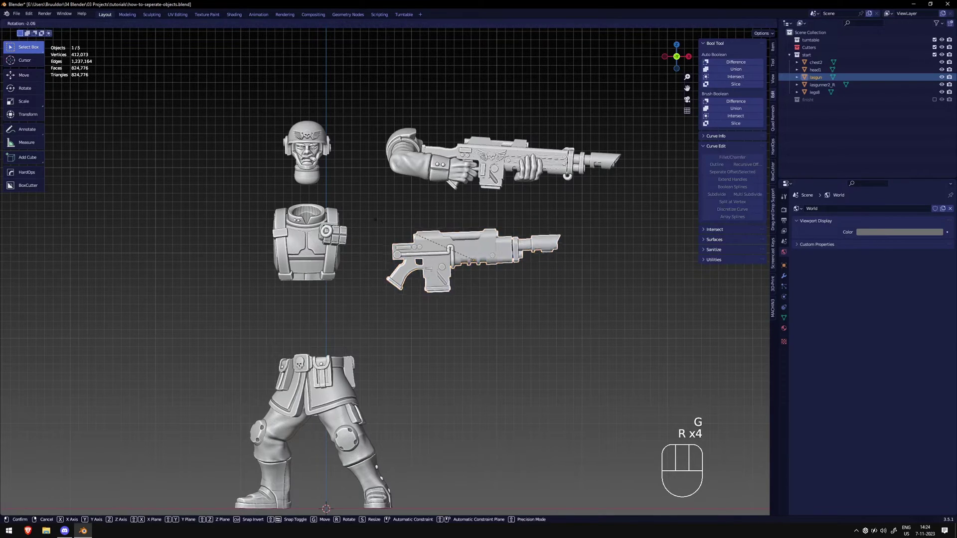
pyautogui.press('r')
pyautogui.press('r')
pyautogui.press('r')
pyautogui.press('r')
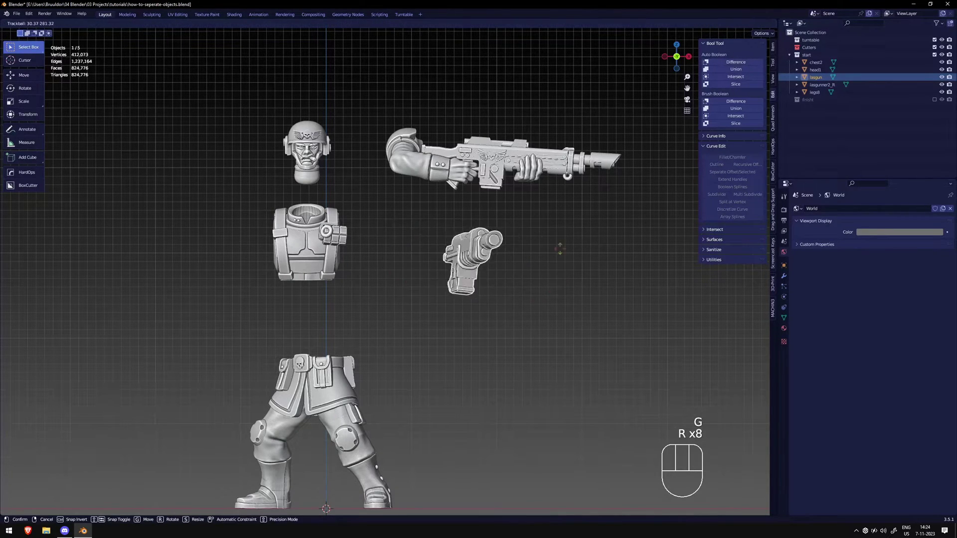
pyautogui.click(425, 294)
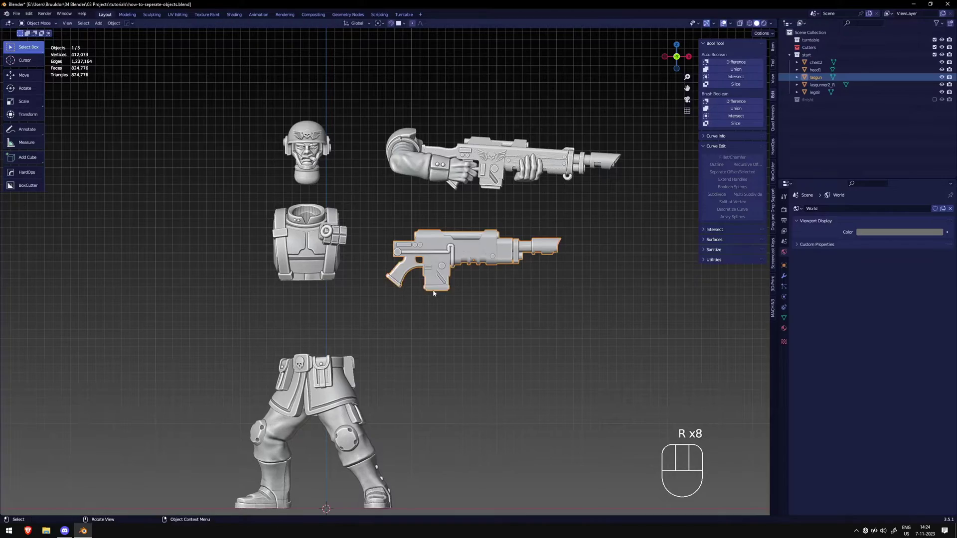
# Rotate the combined arms-and-gun piece about the global Z axis
pyautogui.moveTo(425, 294); pyautogui.dragTo(349, 264, button='middle')
pyautogui.press('KP_1')
pyautogui.scroll(-2, 447, 241)
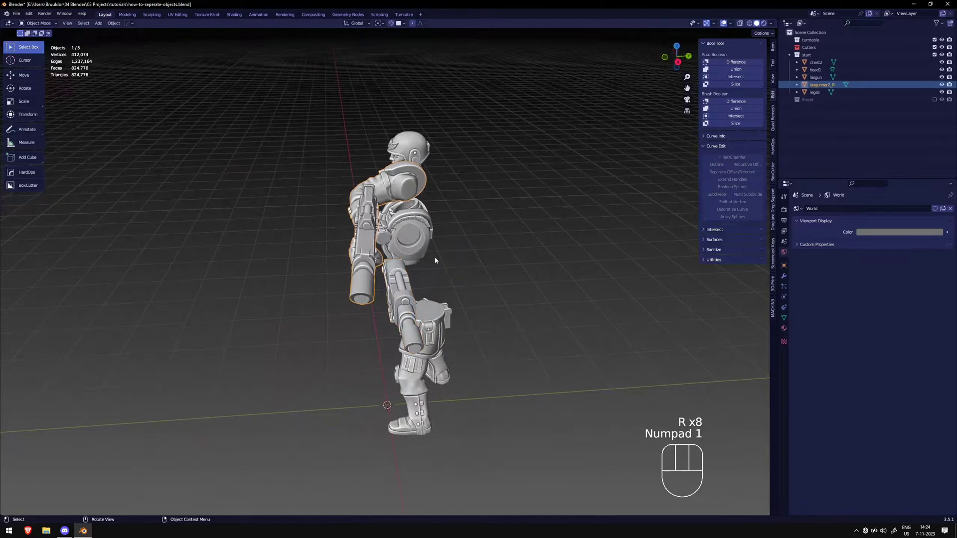
pyautogui.press('r')
pyautogui.press('z')
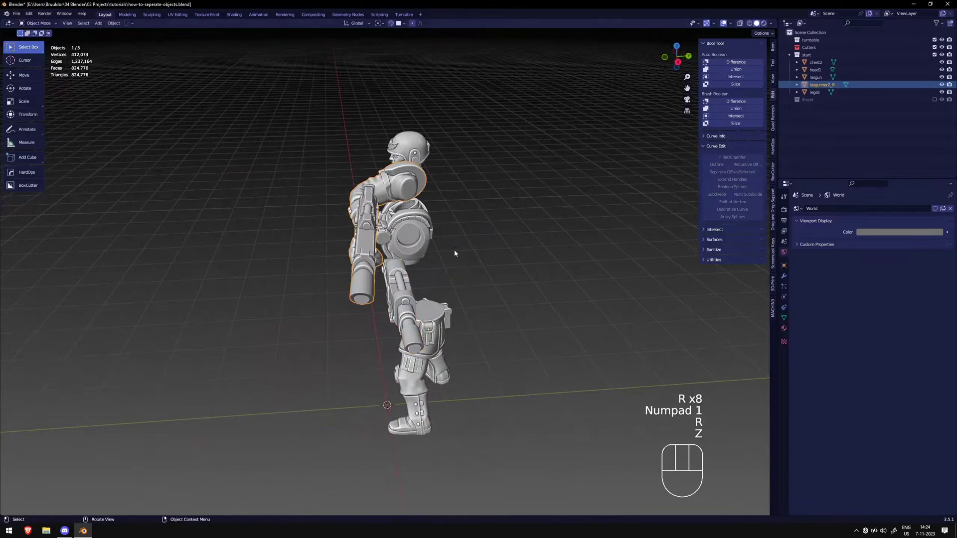
pyautogui.press('r')
pyautogui.press('z')
pyautogui.click(459, 246)
pyautogui.press('KP_1')
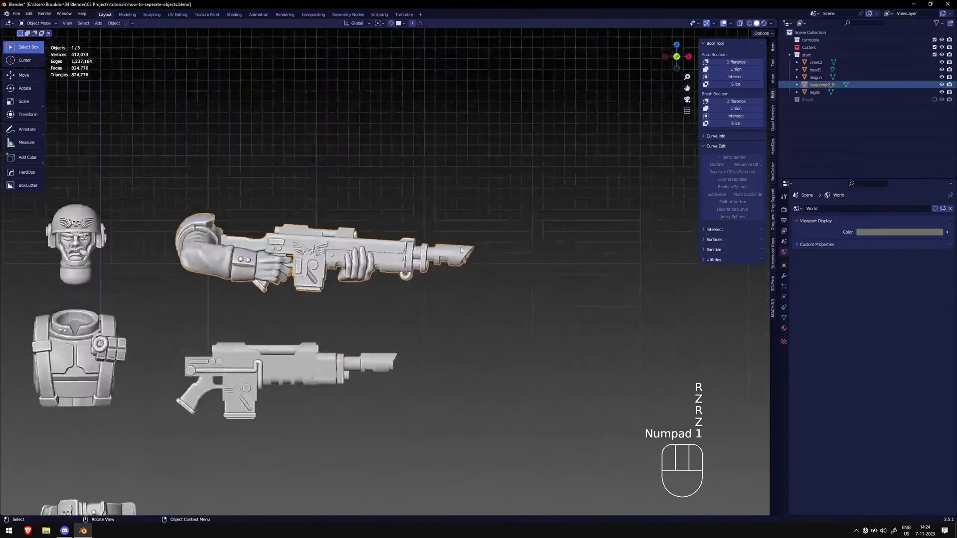
# Refine the arms-and-gun piece's Z rotation in side view and move it directly above the loose gun
pyautogui.press('KP_3')
pyautogui.press('r')
pyautogui.press('z')
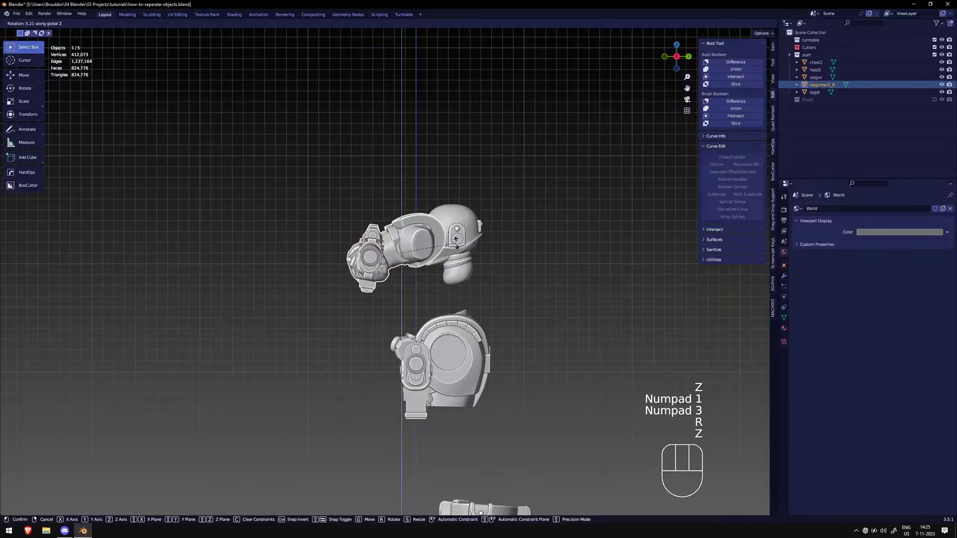
pyautogui.click(458, 246)
pyautogui.press('g')
pyautogui.click(503, 238)
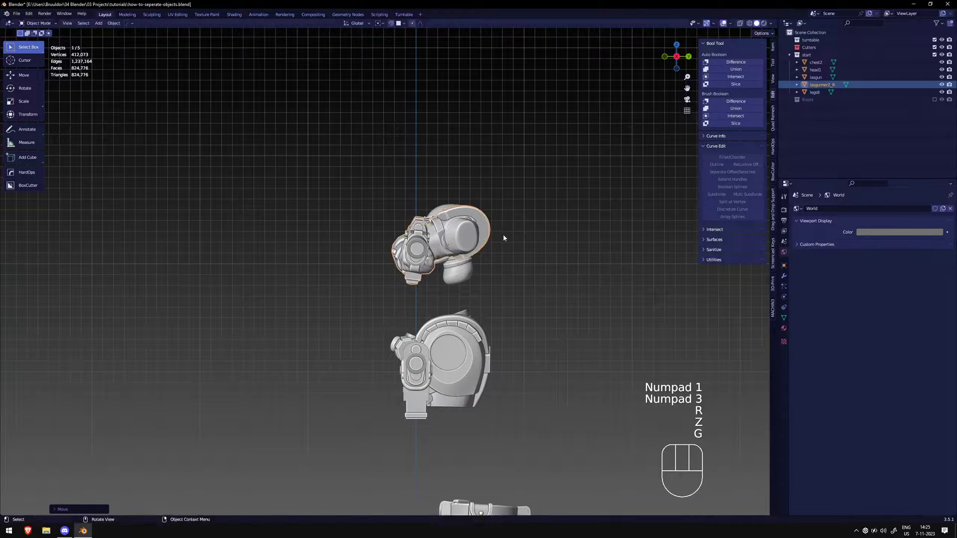
pyautogui.press('r')
pyautogui.rightClick(513, 232)
pyautogui.keyDown('shift'); pyautogui.moveTo(513, 231); pyautogui.dragTo(501, 236, button='middle'); pyautogui.keyUp('shift')
pyautogui.press('g')
pyautogui.rightClick(431, 276)
pyautogui.press('g')
pyautogui.rightClick(445, 261)
pyautogui.press('g')
pyautogui.rightClick(381, 291)
pyautogui.press('KP_1')
pyautogui.press('KP_3')
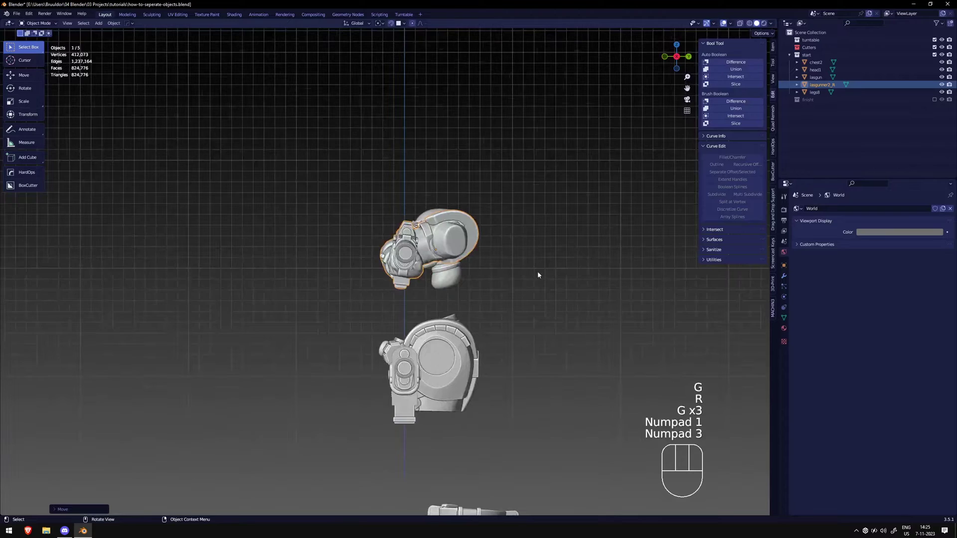
# Straighten the arms-and-gun piece in side view and fine-tune its rotation about the global Z axis
pyautogui.press('r')
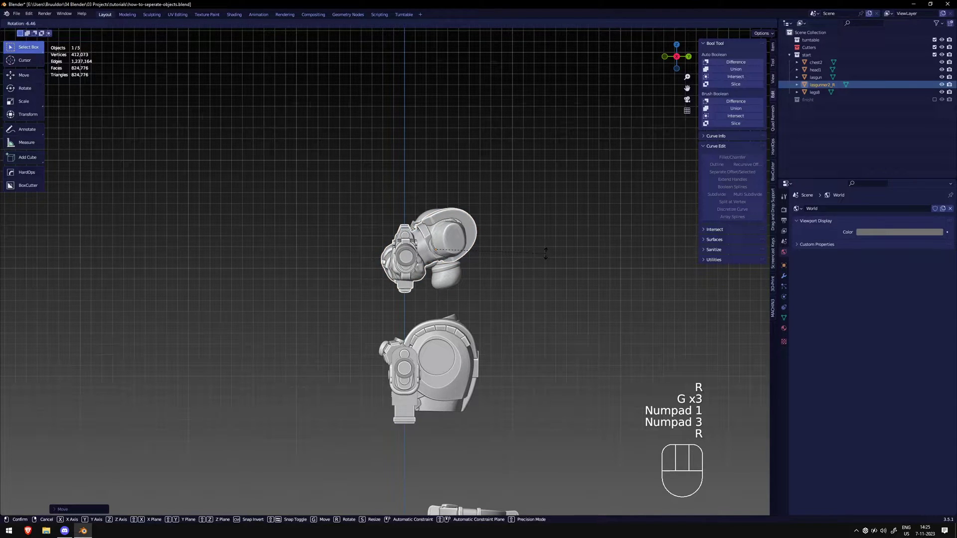
pyautogui.press('r')
pyautogui.press('z')
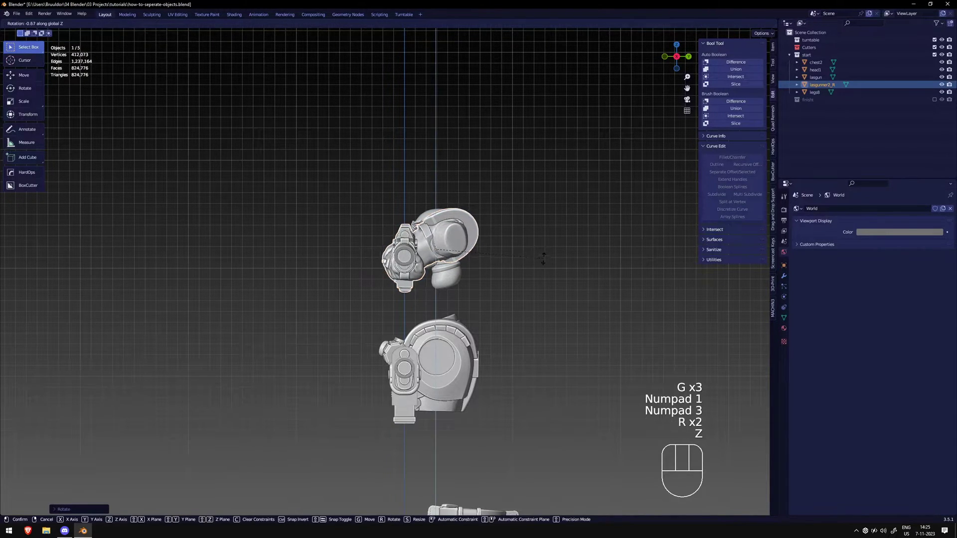
pyautogui.press('r')
pyautogui.press('z')
pyautogui.press('shift')
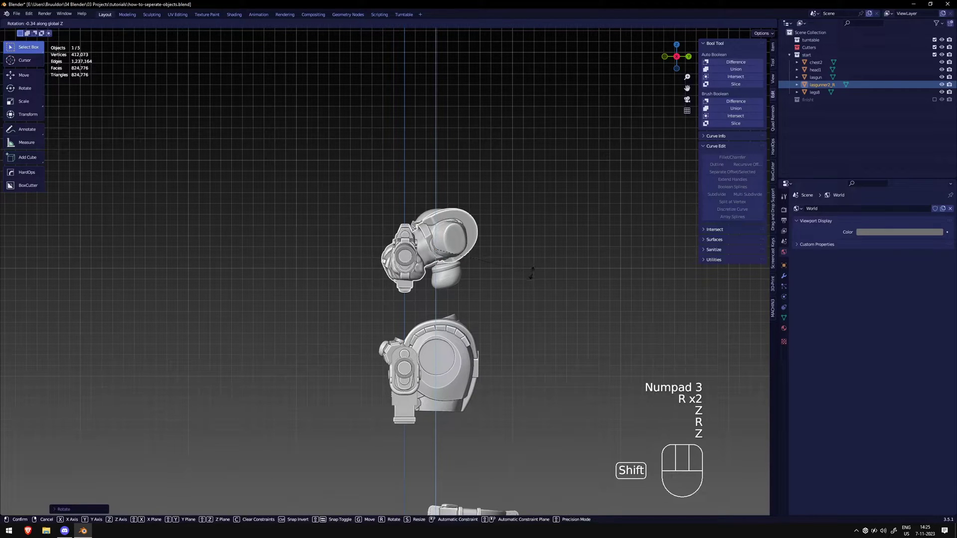
pyautogui.click(531, 274)
# Rotate the arms-and-gun piece in front view by about -3 degrees to level the gun barrel
pyautogui.press('KP_1')
pyautogui.keyDown('shift'); pyautogui.moveTo(531, 274); pyautogui.dragTo(595, 282, button='middle'); pyautogui.keyUp('shift')
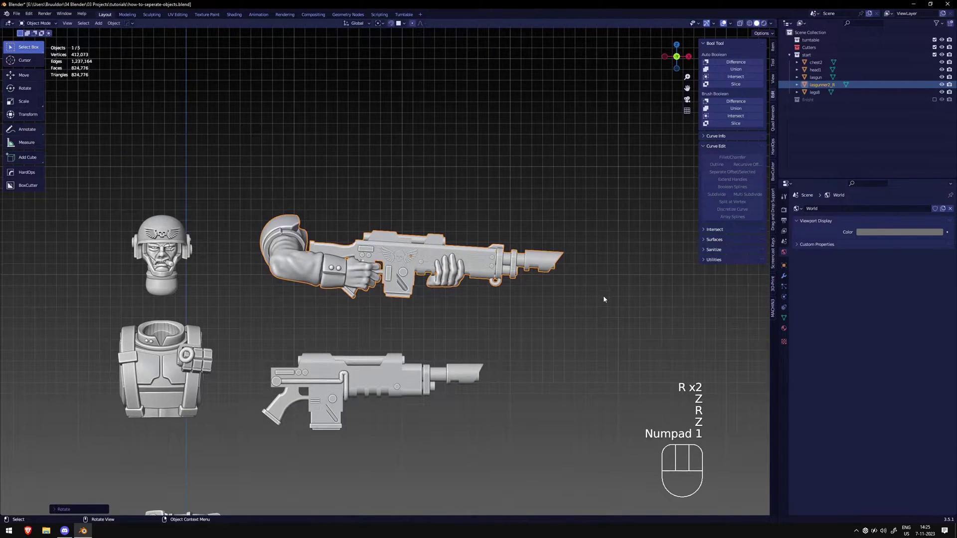
pyautogui.press('r')
pyautogui.press('r')
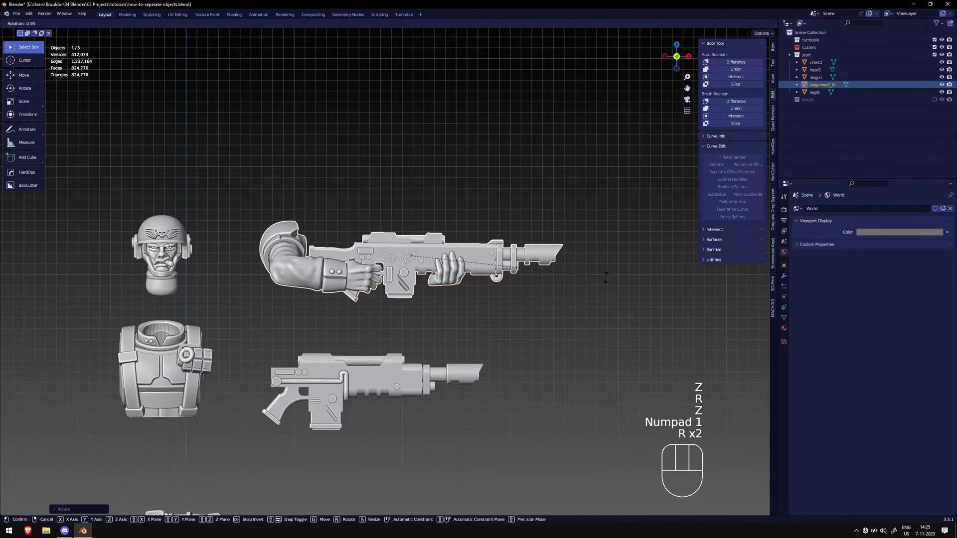
pyautogui.press('r')
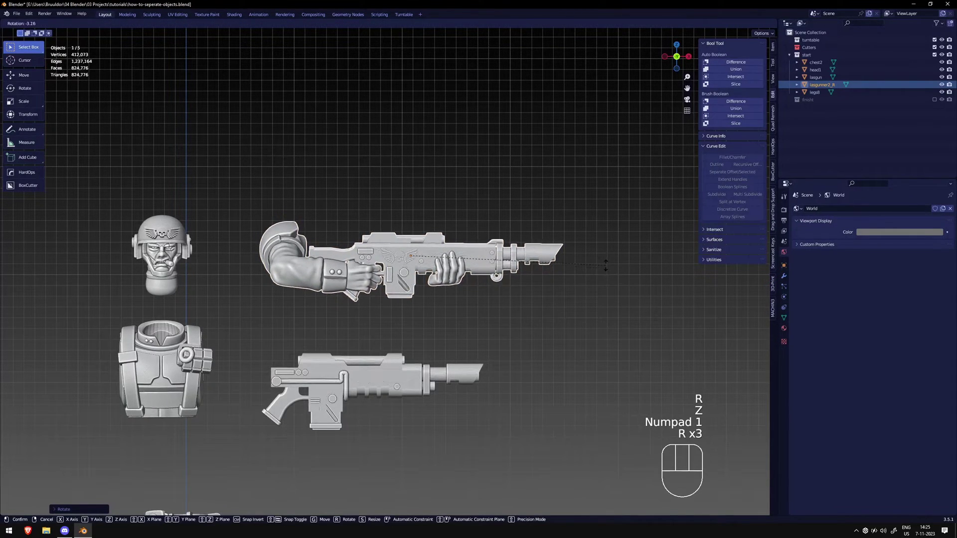
pyautogui.click(600, 266)
# Check the gun's top edge up close in front view and fine-tune the arms-and-gun piece's rotation
pyautogui.keyDown('shift'); pyautogui.moveTo(599, 266); pyautogui.dragTo(597, 297, button='middle'); pyautogui.keyUp('shift')
pyautogui.scroll(2, 491, 330)
pyautogui.scroll(-1, 490, 336)
pyautogui.scroll(1, 490, 339)
pyautogui.keyDown('shift'); pyautogui.moveTo(488, 340); pyautogui.dragTo(456, 351, button='middle'); pyautogui.keyUp('shift')
pyautogui.scroll(2, 455, 352)
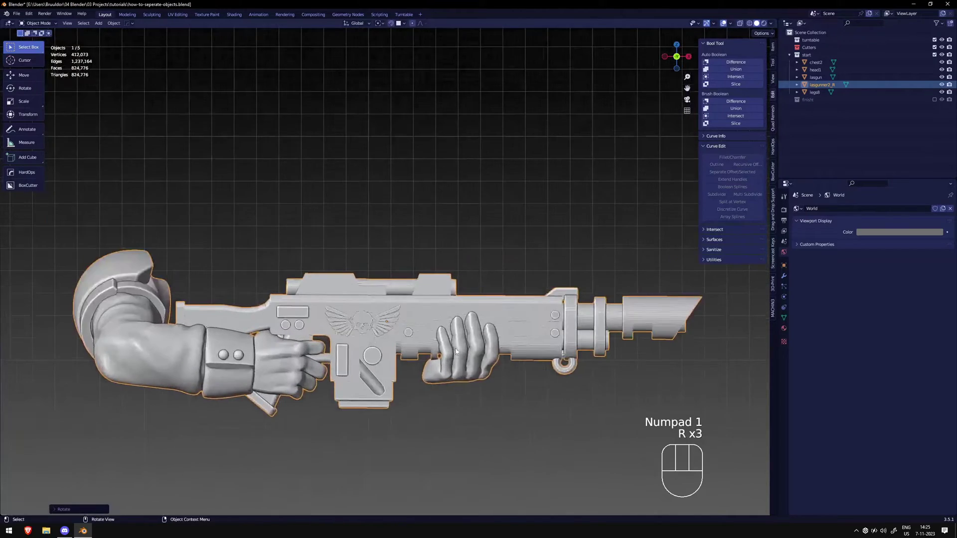
pyautogui.scroll(4, 509, 347)
pyautogui.scroll(-3, 509, 348)
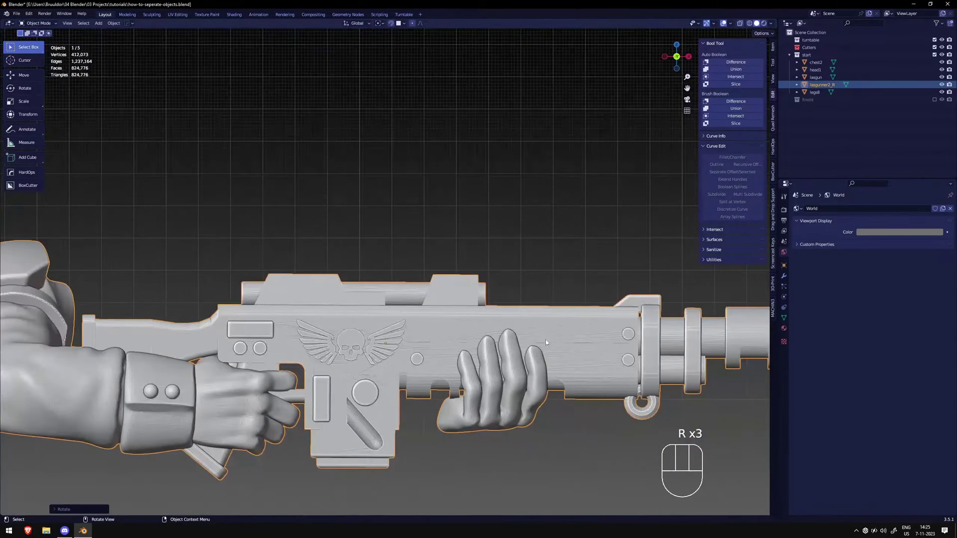
pyautogui.press('g')
pyautogui.press('r')
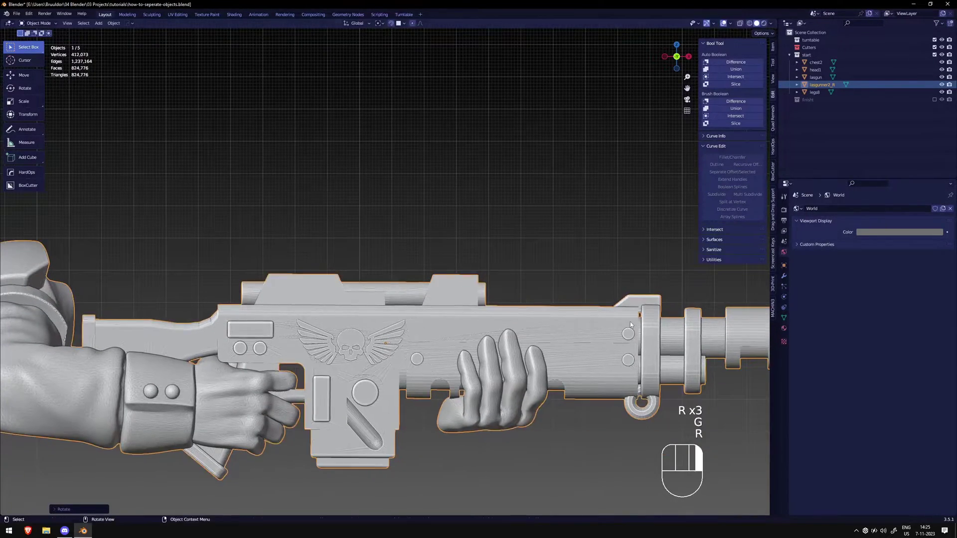
pyautogui.press('r')
pyautogui.keyDown('shift'); pyautogui.rightClick(637, 297); pyautogui.keyUp('shift')
pyautogui.press('r')
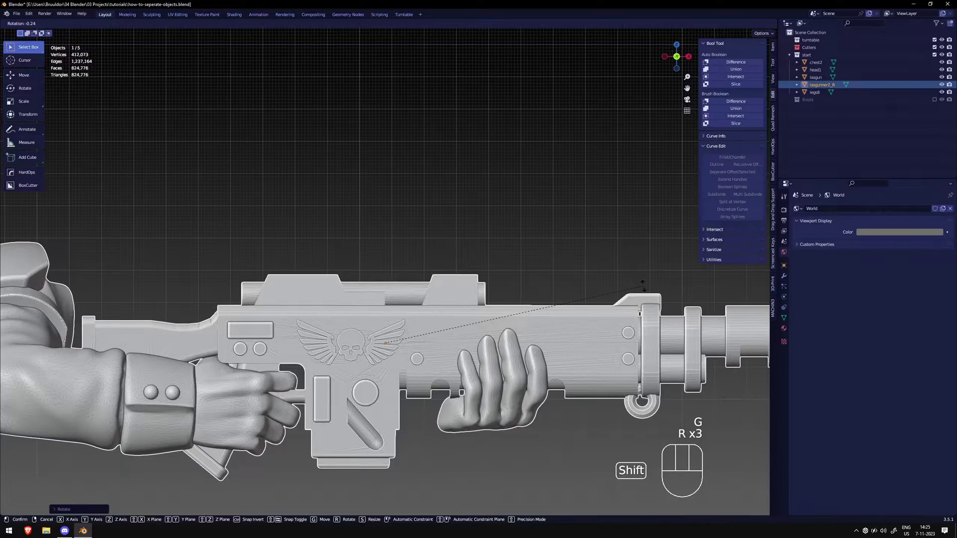
pyautogui.press('r')
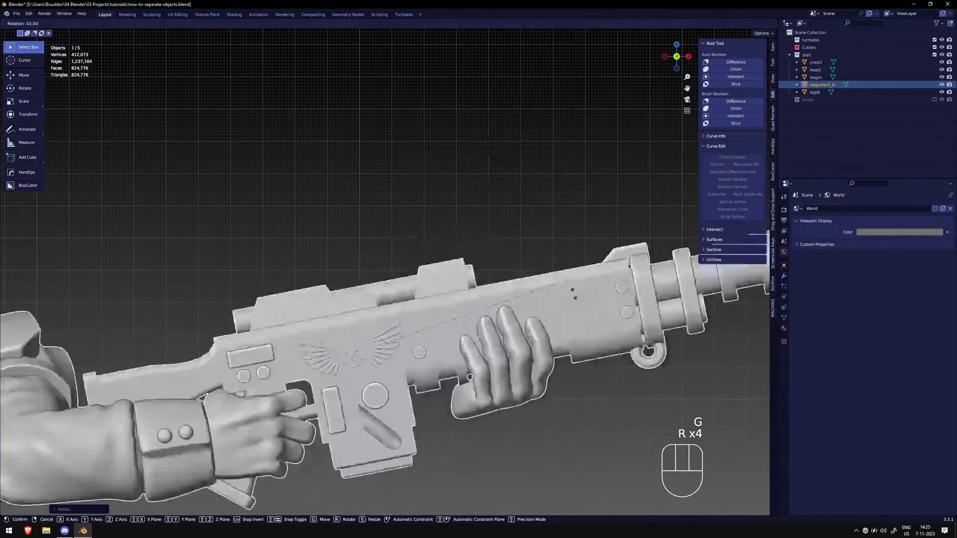
pyautogui.rightClick(543, 289)
# Level the gun's top rail with a tiny front-view rotation and nudge the arms-and-gun piece slightly upward
pyautogui.hotkey('shift', 'r')
pyautogui.press('g')
pyautogui.click(568, 304)
pyautogui.scroll(6, 552, 311)
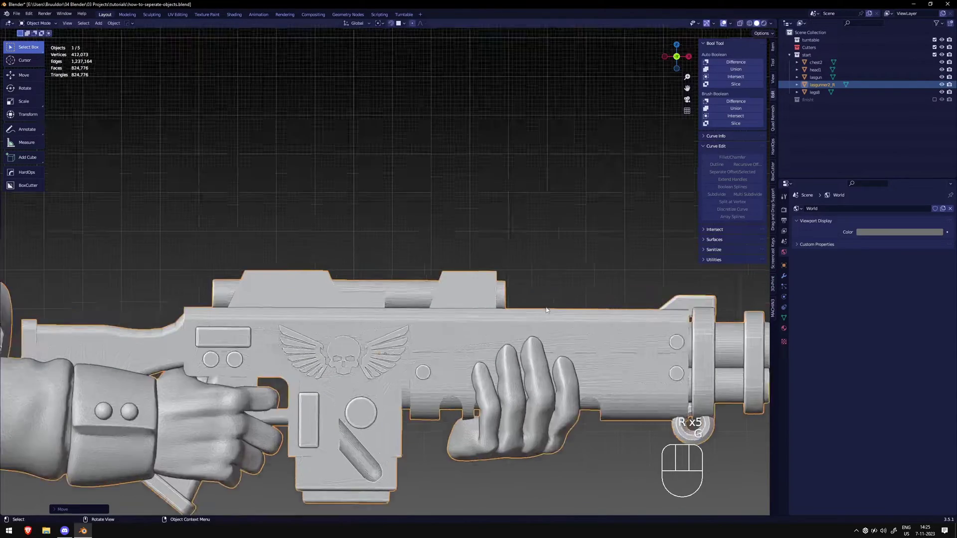
pyautogui.press('r')
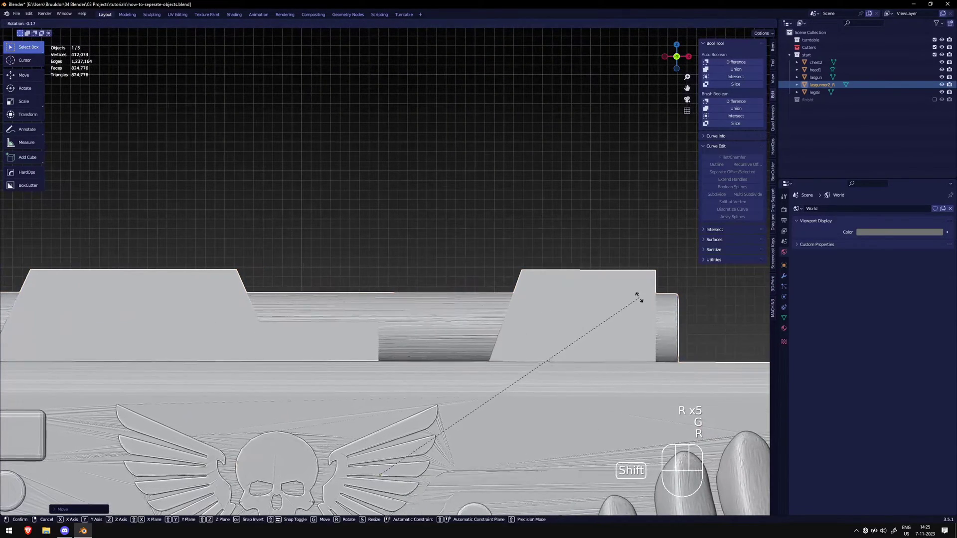
pyautogui.click(635, 292)
pyautogui.press('g')
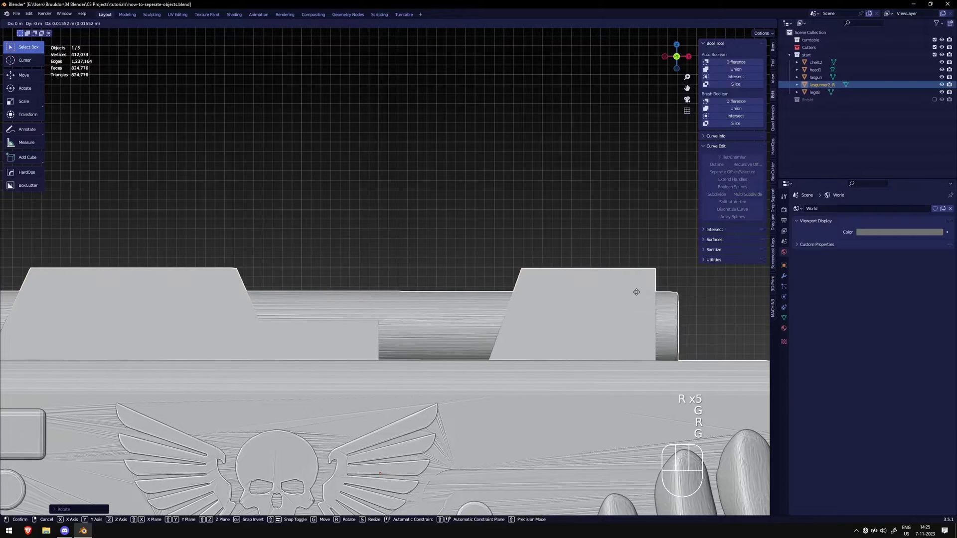
pyautogui.click(636, 292)
# Make one more precise front-view rotation of the arms-and-gun piece, judging the whole gun's alignment
pyautogui.scroll(-8, 637, 301)
pyautogui.keyDown('shift'); pyautogui.moveTo(598, 281); pyautogui.dragTo(639, 311, button='middle'); pyautogui.keyUp('shift')
pyautogui.press('r')
pyautogui.press('shift')
pyautogui.click(642, 318)
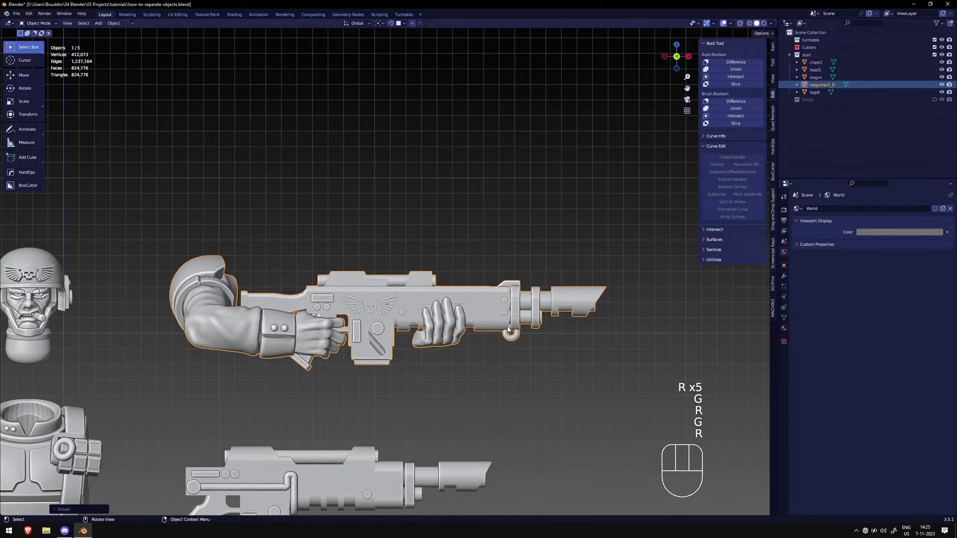
# Fine-tune the arms-and-gun piece's rotation in side view so its gun stands upright like the loose gun
pyautogui.keyDown('shift'); pyautogui.moveTo(496, 372); pyautogui.dragTo(513, 310, button='middle'); pyautogui.keyUp('shift')
pyautogui.scroll(-1, 503, 318)
pyautogui.press('KP_3')
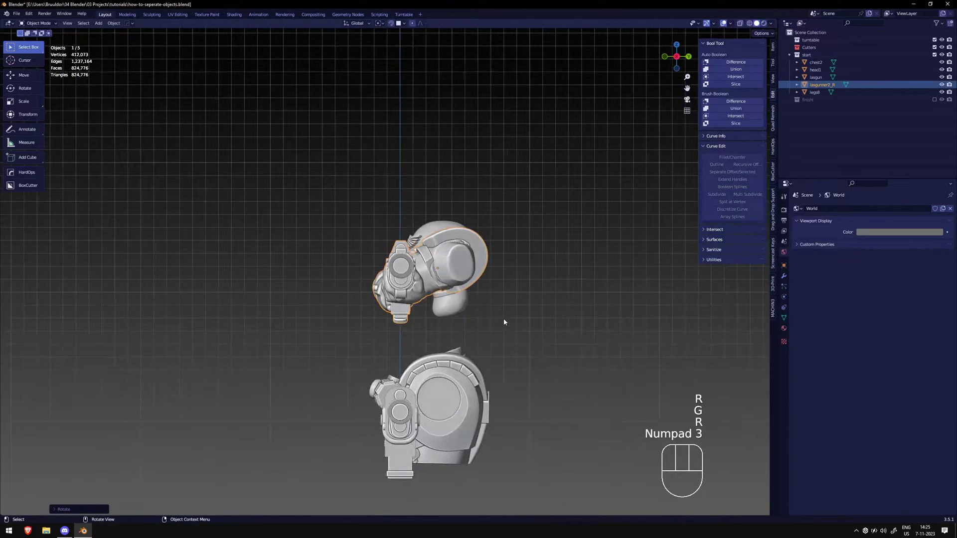
pyautogui.press('r')
pyautogui.press('shift')
pyautogui.press('r')
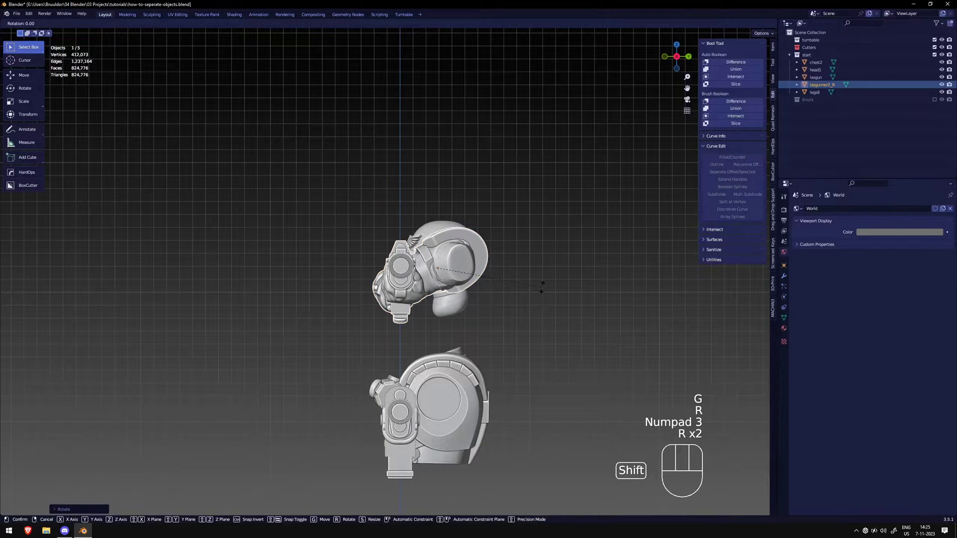
pyautogui.keyDown('shift'); pyautogui.click(537, 277); pyautogui.keyUp('shift')
pyautogui.hotkey('shift', 'r')
# Try moving the loose gun up over the arms-and-gun piece in front view
pyautogui.press('KP_1')
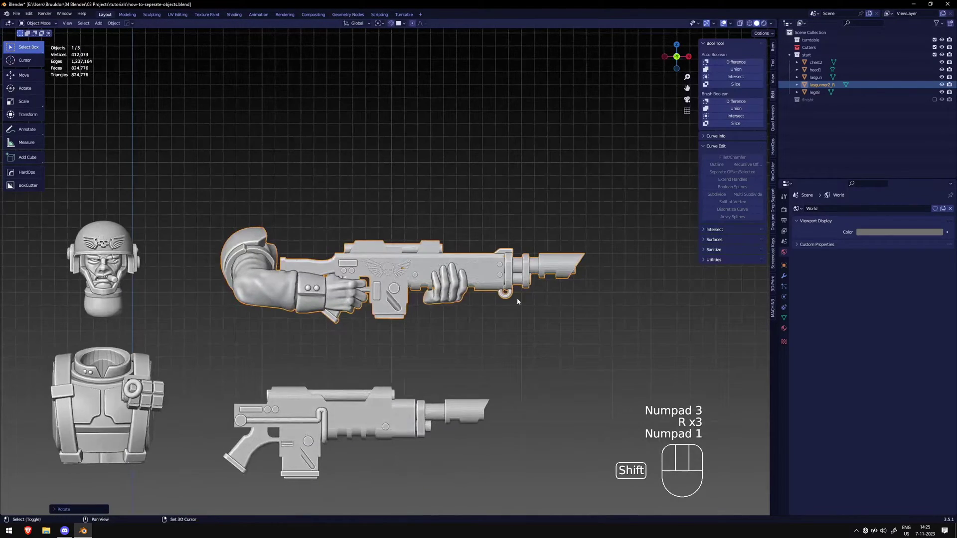
pyautogui.moveTo(479, 297); pyautogui.dragTo(392, 375, button='middle')
pyautogui.press('KP_1')
pyautogui.click(393, 375)
pyautogui.press('g')
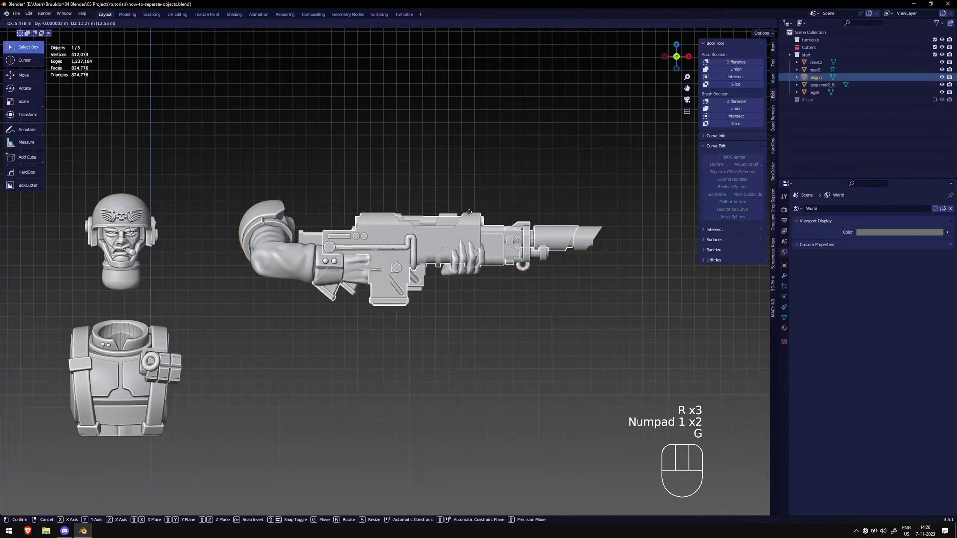
pyautogui.rightClick(490, 205)
pyautogui.click(413, 370)
pyautogui.click(410, 380)
pyautogui.press('g')
pyautogui.rightClick(413, 378)
# Lay the loose gun over the gun held by the arms and compare them from the front and side
pyautogui.press('g')
pyautogui.click(436, 269)
pyautogui.press('KP_3')
pyautogui.press('KP_1')
pyautogui.press('KP_3')
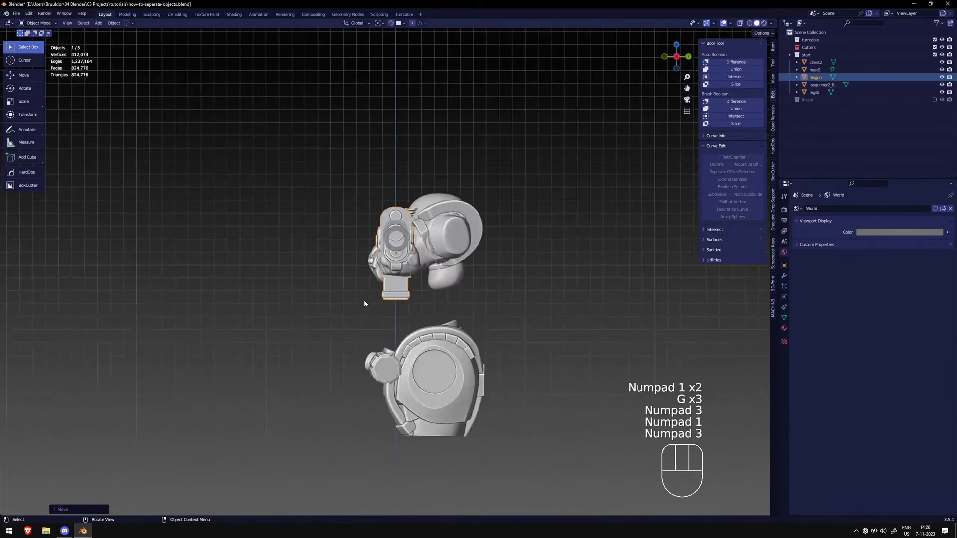
# Move the loose gun directly below the arms-and-gun piece in front view and hide it
pyautogui.press('KP_1')
pyautogui.press('g')
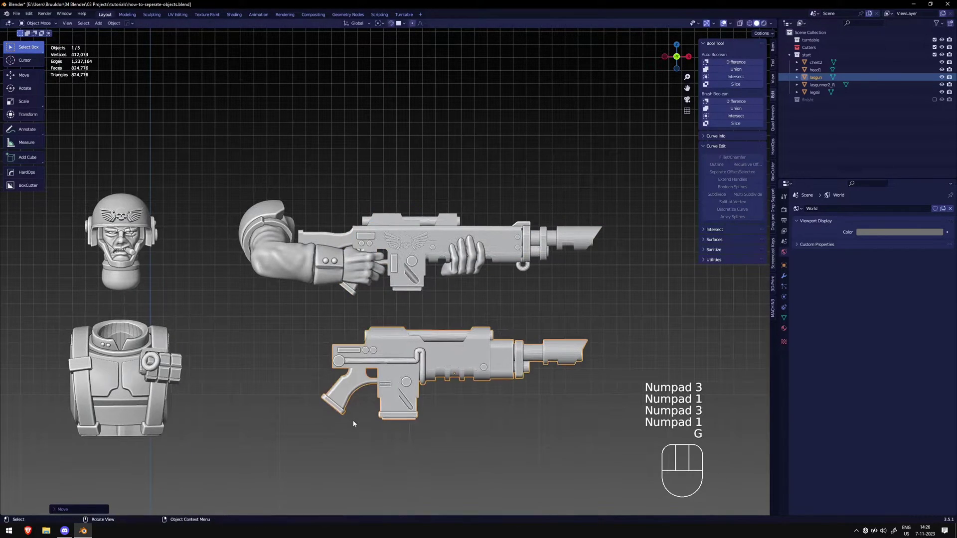
pyautogui.keyDown('shift'); pyautogui.moveTo(358, 370); pyautogui.dragTo(357, 348, button='middle'); pyautogui.keyUp('shift')
pyautogui.press('h')
pyautogui.keyDown('shift'); pyautogui.moveTo(397, 292); pyautogui.dragTo(387, 333, button='middle'); pyautogui.keyUp('shift')
pyautogui.scroll(1, 363, 360)
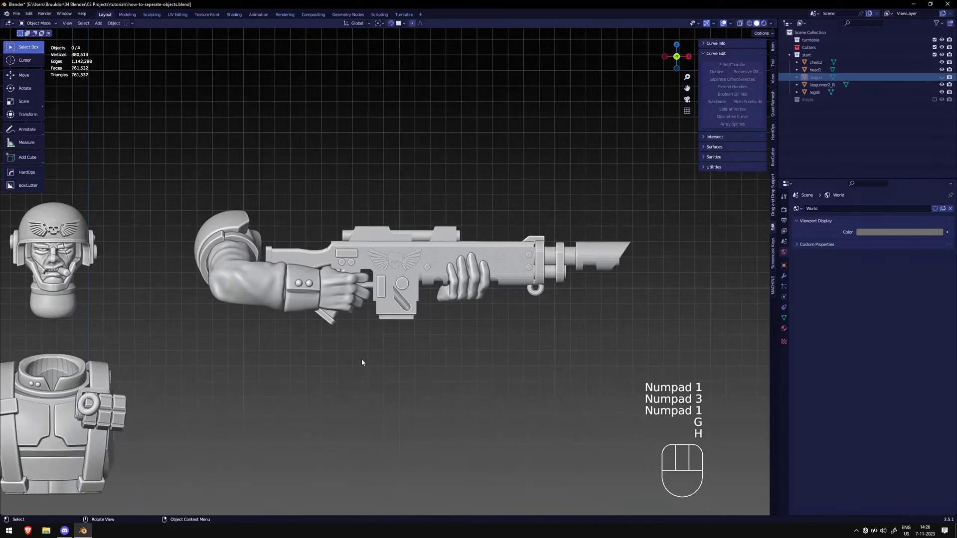
pyautogui.scroll(2, 363, 363)
pyautogui.scroll(-4, 362, 325)
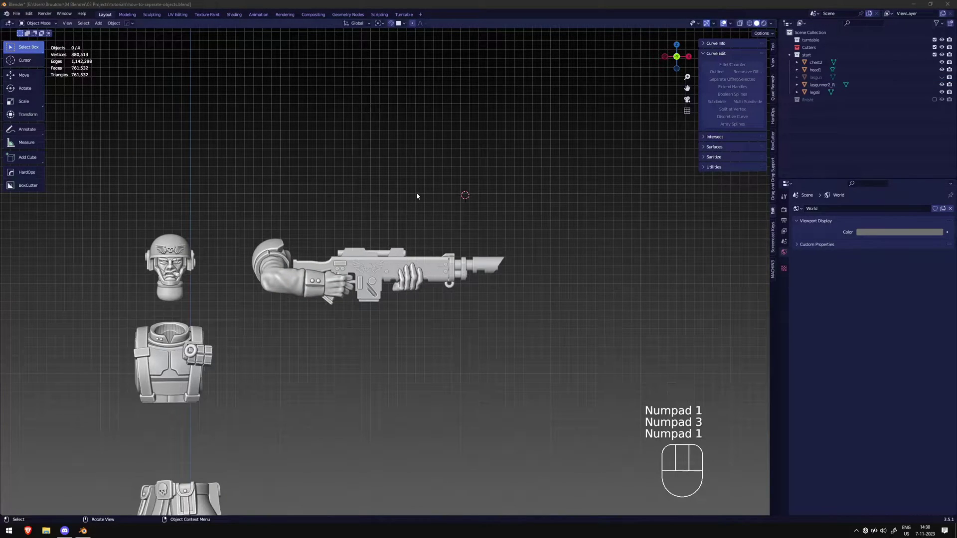
# Add a cube mesh at the 3D cursor in front view
pyautogui.moveTo(417, 195); pyautogui.dragTo(474, 211, button='middle')
pyautogui.press('KP_1')
pyautogui.scroll(2, 458, 262)
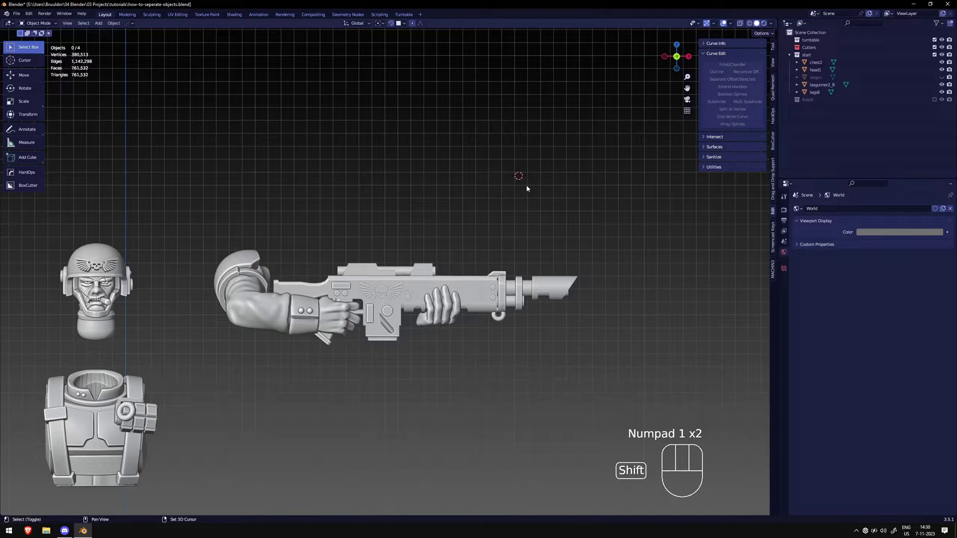
pyautogui.hotkey('shift', 'a')
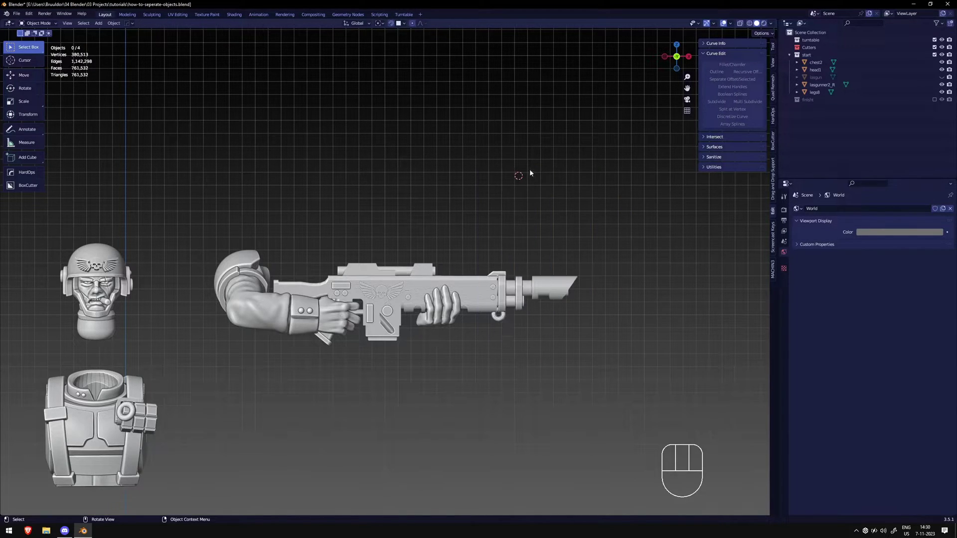
pyautogui.hotkey('shift', 'a')
pyautogui.moveTo(534, 176)
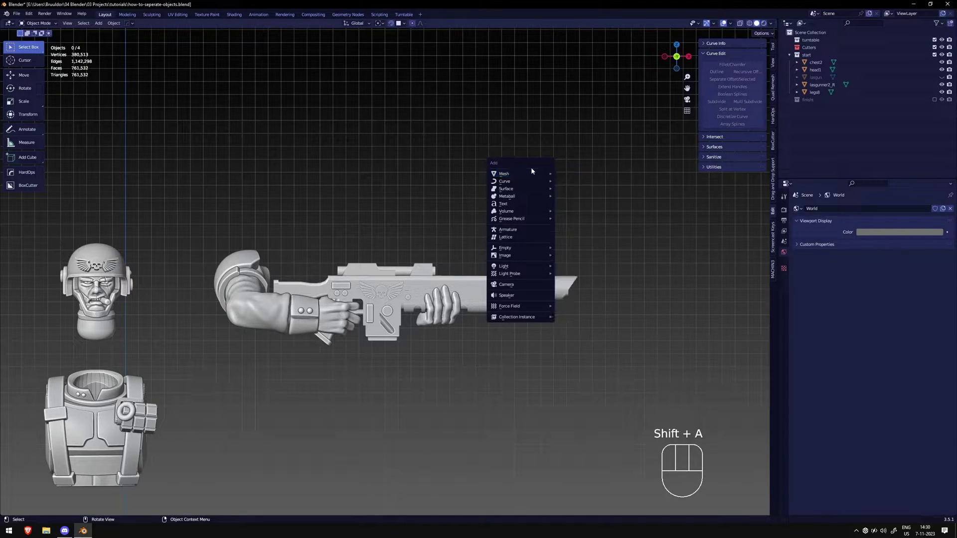
pyautogui.click(571, 181)
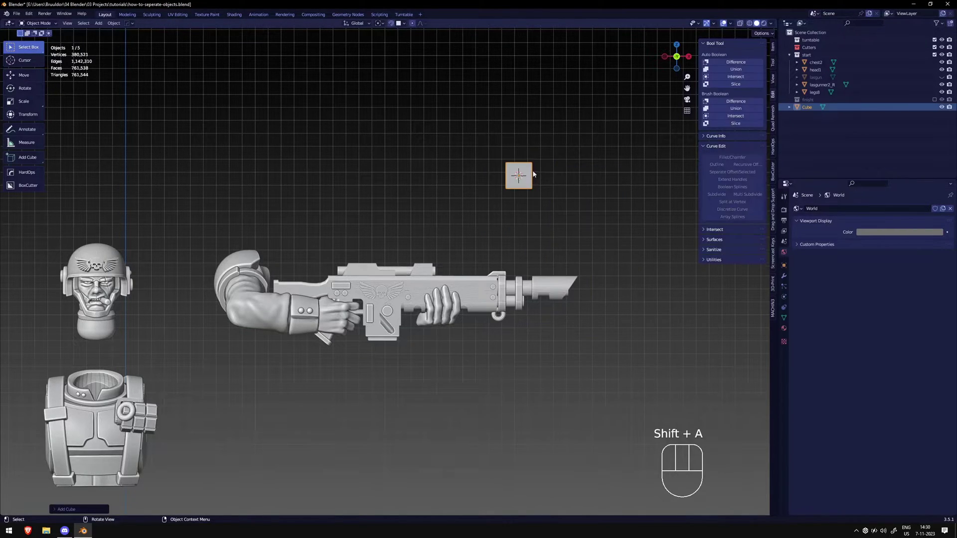
# Move the new cube onto the middle of the gun and enlarge it to cover the receiver
pyautogui.press('g')
pyautogui.press('s')
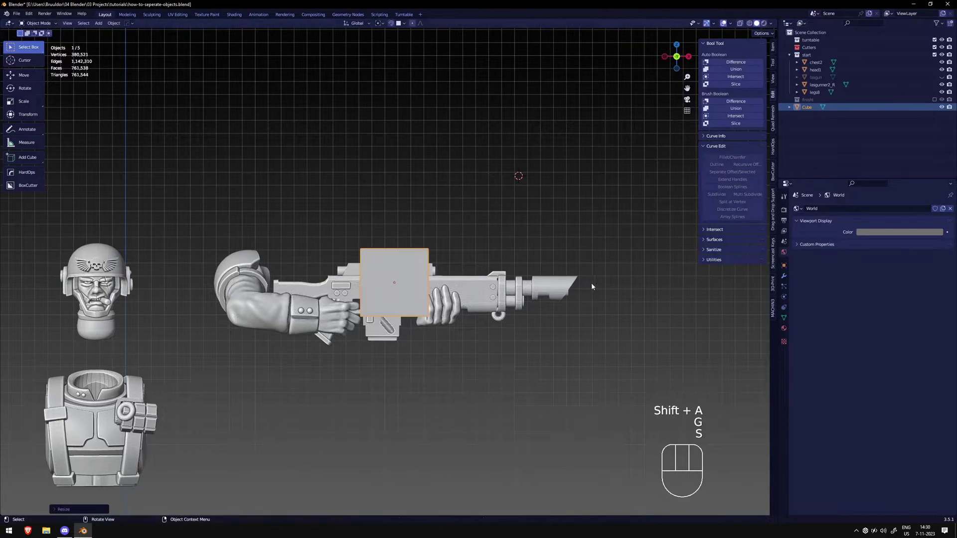
pyautogui.press('g')
# Narrow the cube along X and shift it along X to fit the gun section between the two hands
pyautogui.press('s')
pyautogui.press('x')
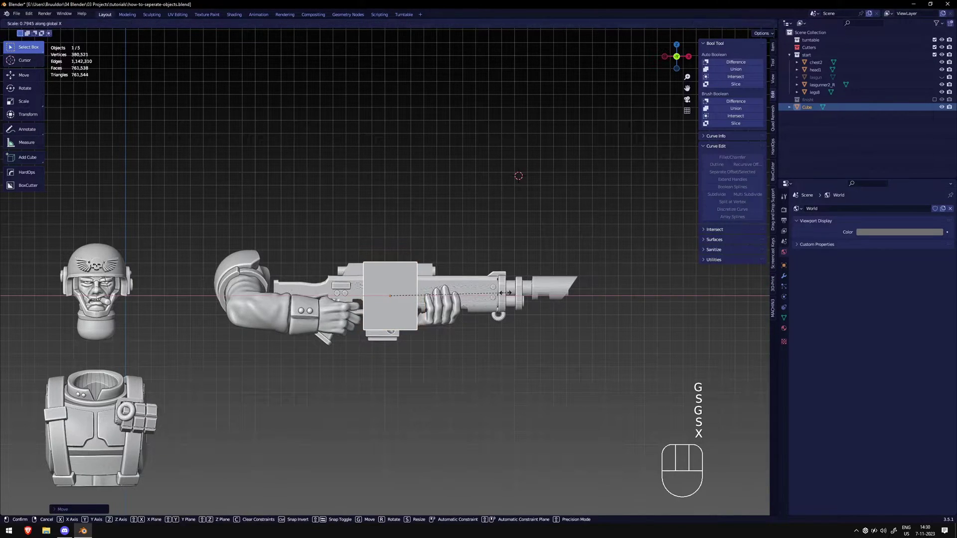
pyautogui.click(498, 294)
pyautogui.press('g')
pyautogui.press('x')
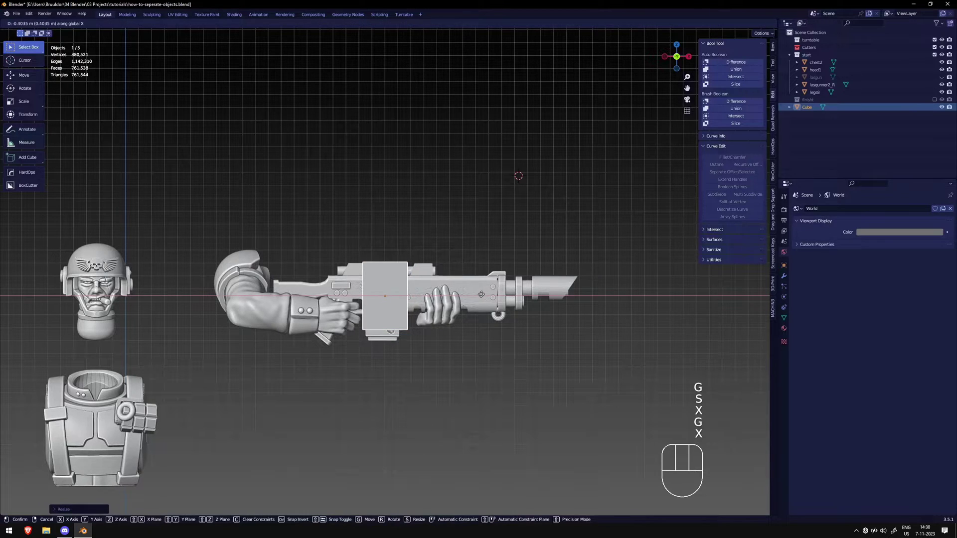
pyautogui.click(482, 296)
# Scale the cube down along Y in side view to bring its thickness closer to the gun's
pyautogui.moveTo(408, 280); pyautogui.dragTo(377, 297, button='middle')
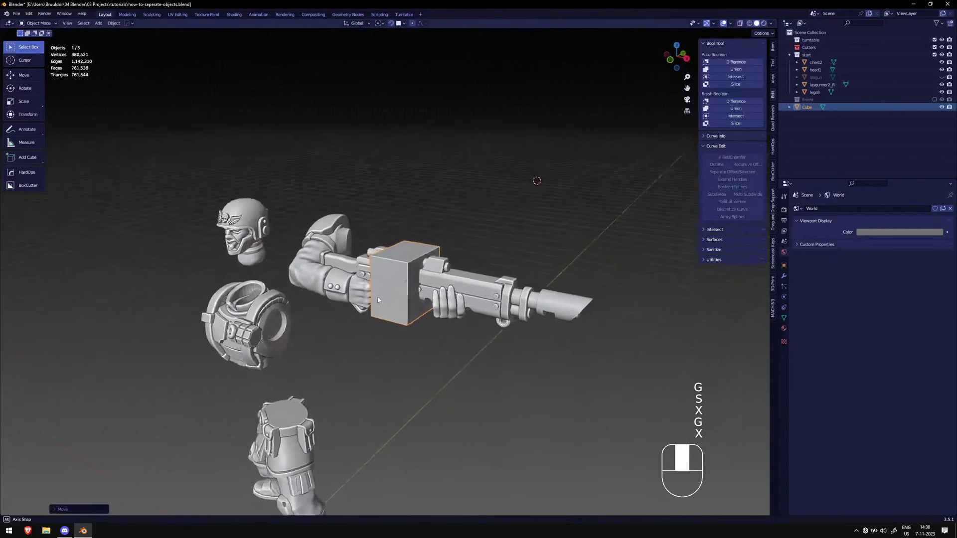
pyautogui.press('KP_1')
pyautogui.press('KP_3')
pyautogui.press('s')
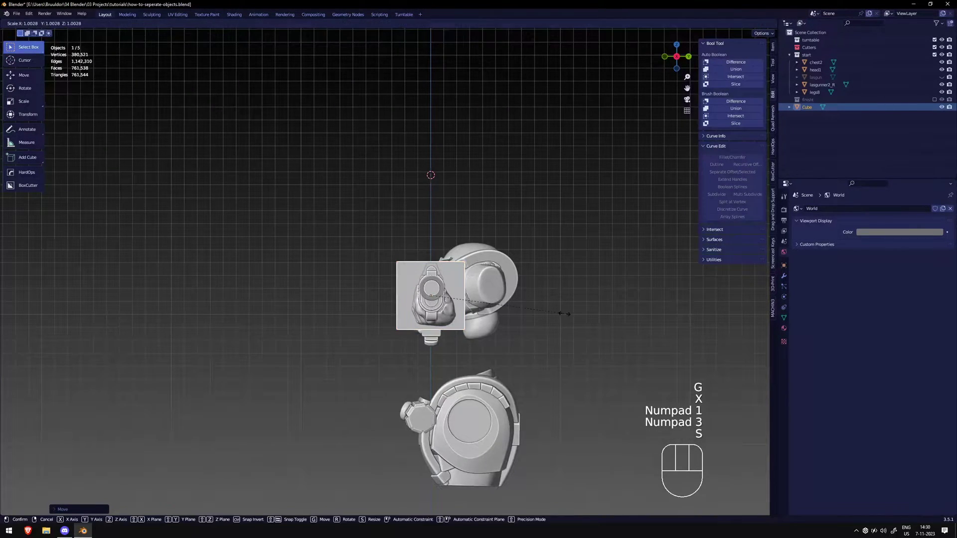
pyautogui.press('y')
pyautogui.click(506, 314)
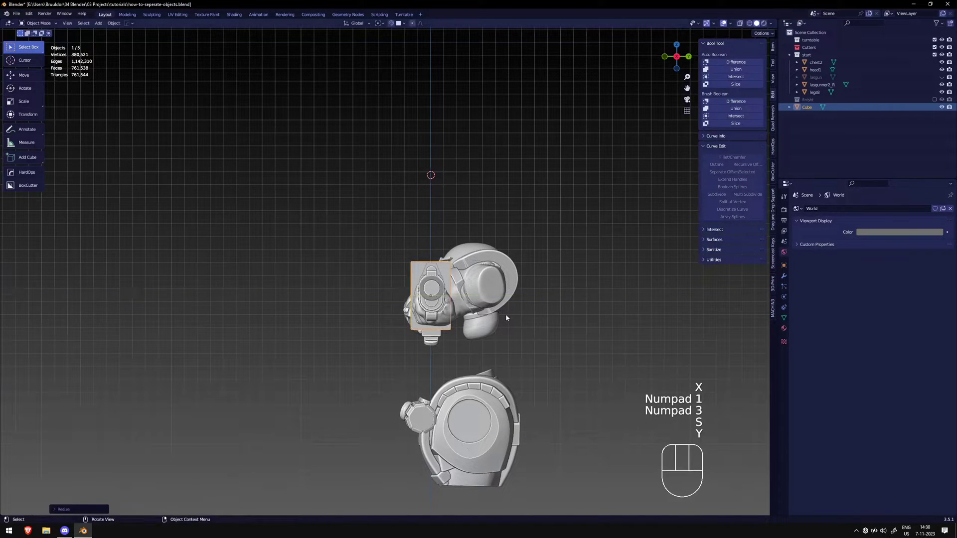
# Reposition the cube along the Z axis over the gun's receiver and magazine in front view
pyautogui.press('KP_1')
pyautogui.scroll(5, 482, 290)
pyautogui.press('g')
pyautogui.press('z')
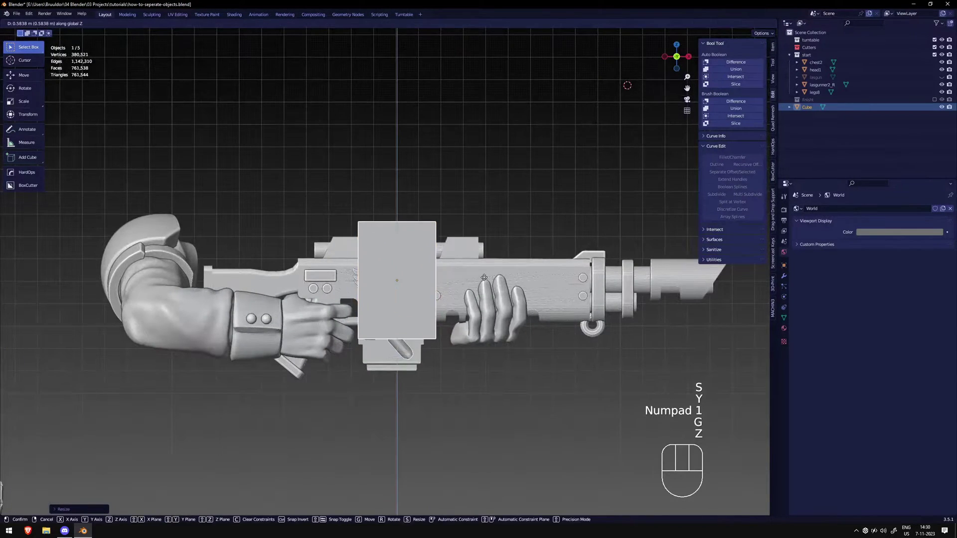
pyautogui.click(404, 301)
# Move the cube's bottom face down along Z so the cube extends past the gun's magazine
pyautogui.moveTo(405, 301); pyautogui.dragTo(404, 258, button='middle')
pyautogui.press('Tab')
pyautogui.press('3')
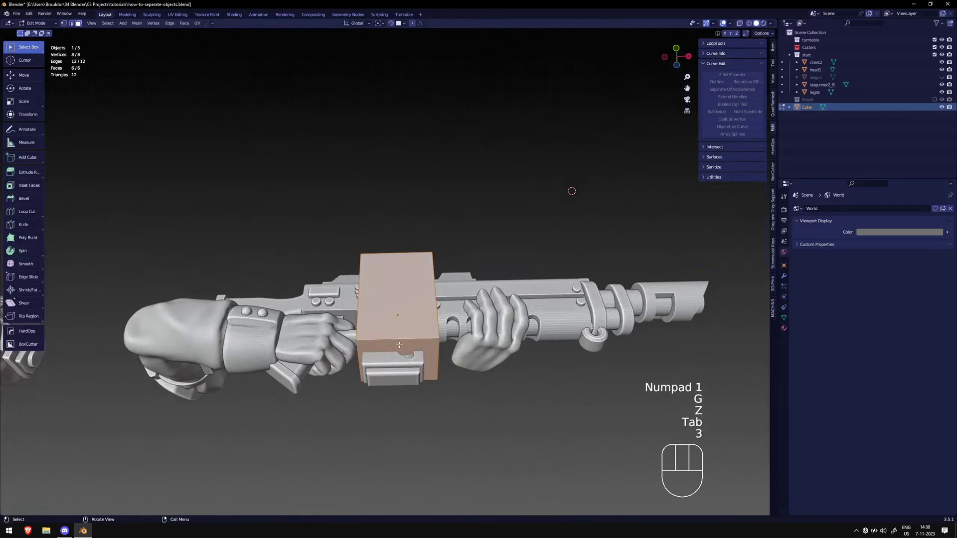
pyautogui.press('KP_1')
pyautogui.moveTo(404, 396); pyautogui.dragTo(407, 355, button='middle')
pyautogui.press('3')
pyautogui.click(407, 355)
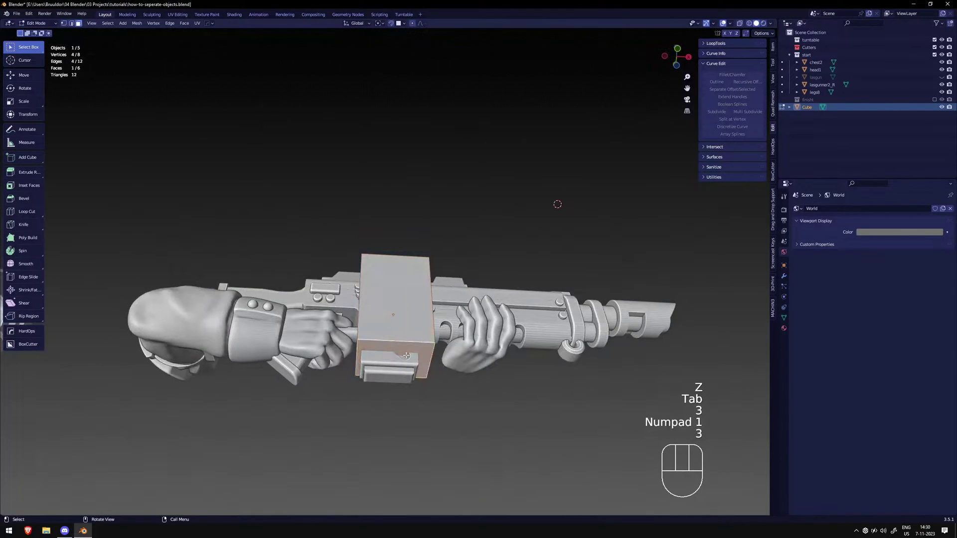
pyautogui.press('KP_1')
pyautogui.press('g')
pyautogui.press('z')
pyautogui.click(406, 355)
# Move the cube's side face nearest the front hand outward along X to close in on that hand
pyautogui.keyDown('shift'); pyautogui.moveTo(418, 332); pyautogui.dragTo(439, 310, button='middle'); pyautogui.keyUp('shift')
pyautogui.press('Tab')
pyautogui.press('Tab')
pyautogui.press('KP_1')
pyautogui.press('KP_1')
pyautogui.hotkey('ctrl', 'r')
pyautogui.rightClick(428, 302)
pyautogui.press('g')
pyautogui.press('x')
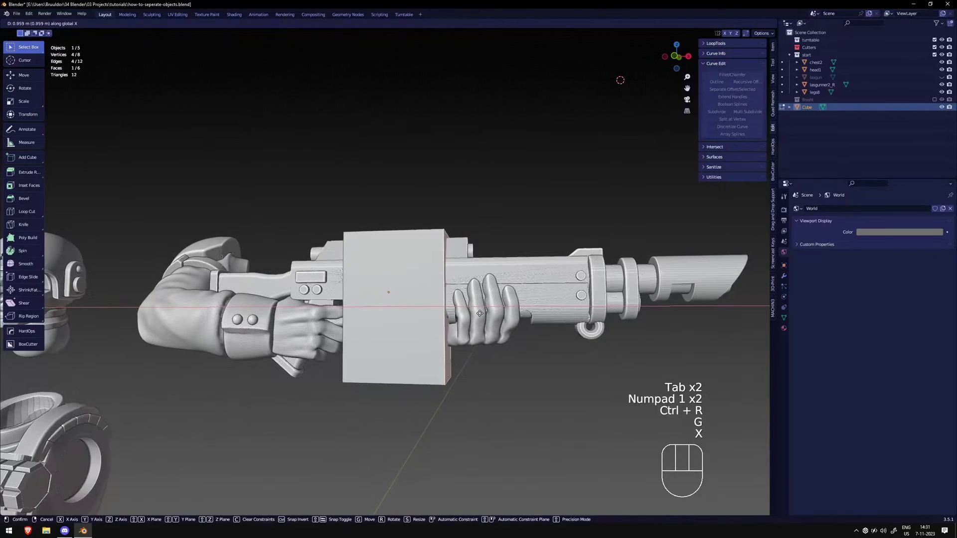
pyautogui.click(471, 315)
pyautogui.moveTo(471, 315); pyautogui.dragTo(438, 337, button='middle')
pyautogui.press('KP_1')
pyautogui.press('KP_1')
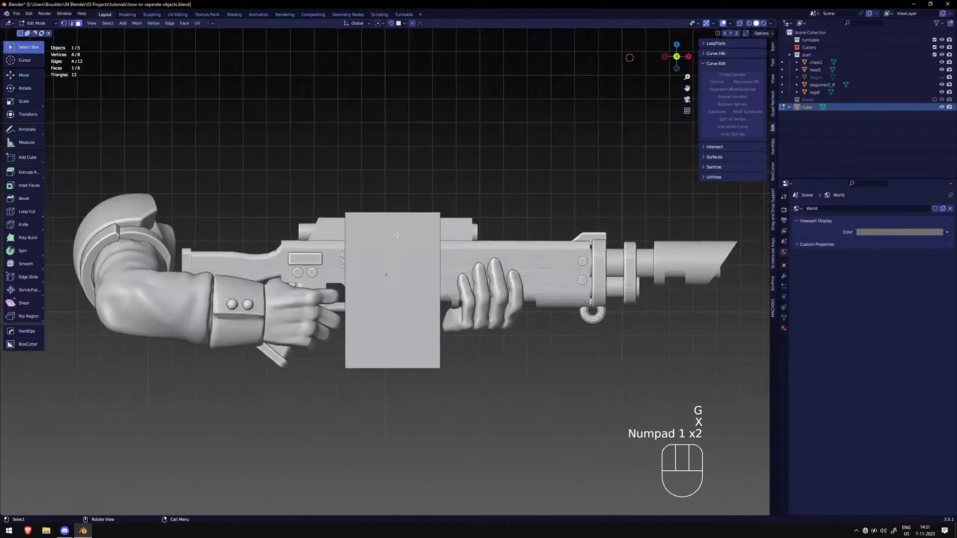
# Raise the cube's top face along Z above the gun's scope and return to Object Mode
pyautogui.press('g')
pyautogui.press('z')
pyautogui.click(396, 229)
pyautogui.scroll(-1, 399, 234)
pyautogui.press('Tab')
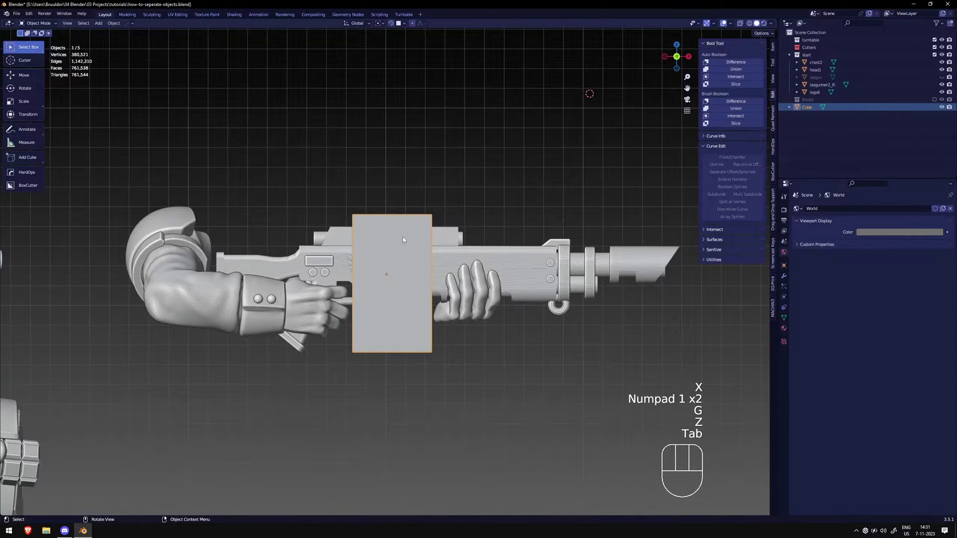
pyautogui.moveTo(454, 250); pyautogui.dragTo(400, 195, button='middle')
pyautogui.press('KP_1')
pyautogui.press('KP_0')
pyautogui.press('KP_1')
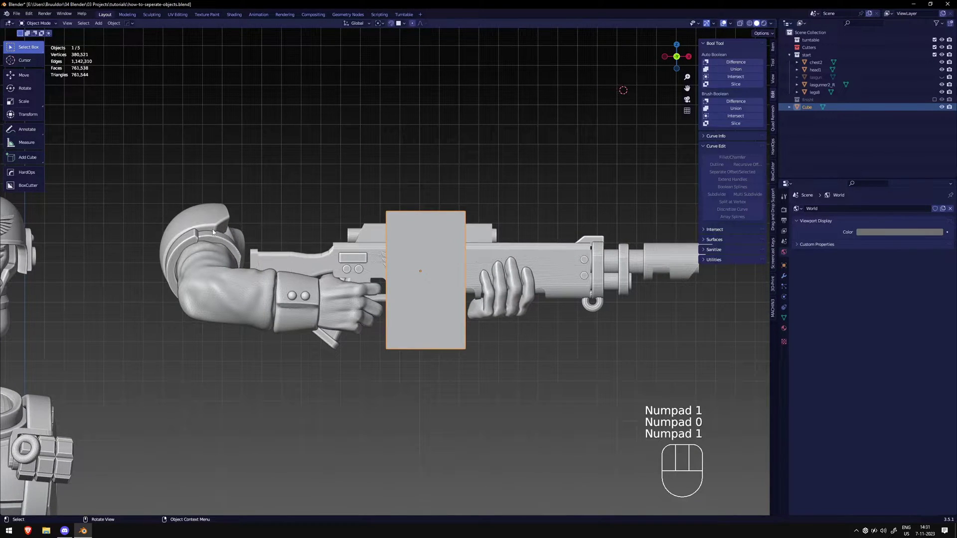
# Subtract the cube from the arms-and-gun piece with a Brush Boolean Difference, making the arms-and-gun piece the active object
pyautogui.click(370, 299)
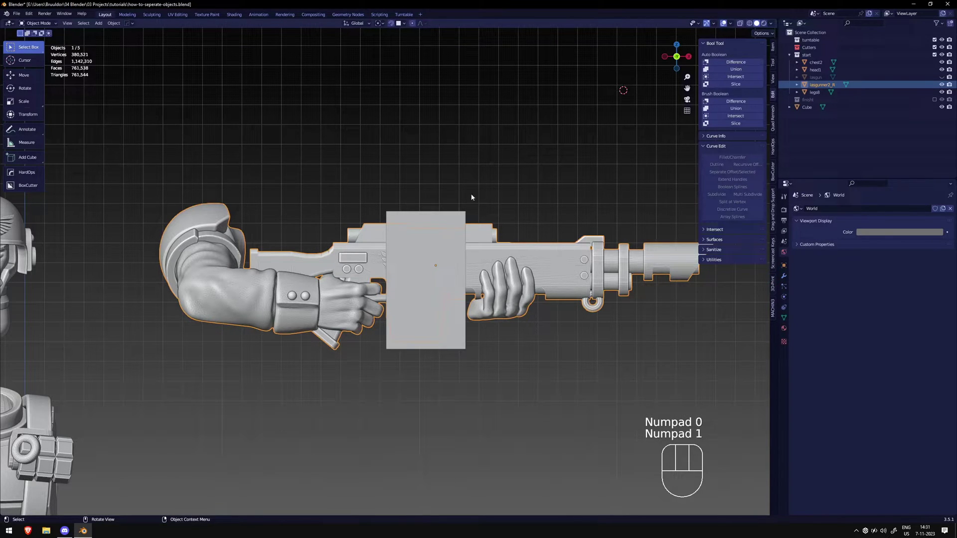
pyautogui.click(445, 228)
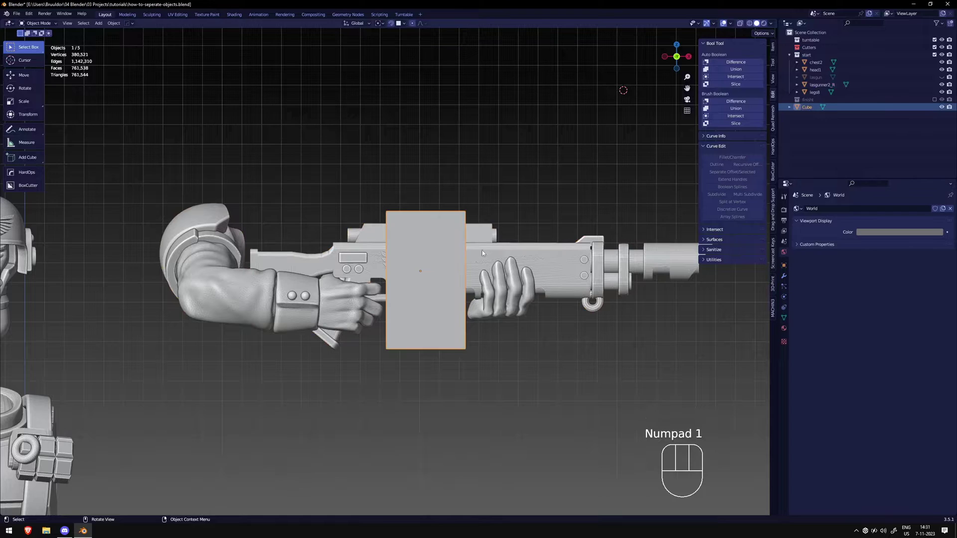
pyautogui.press('shift')
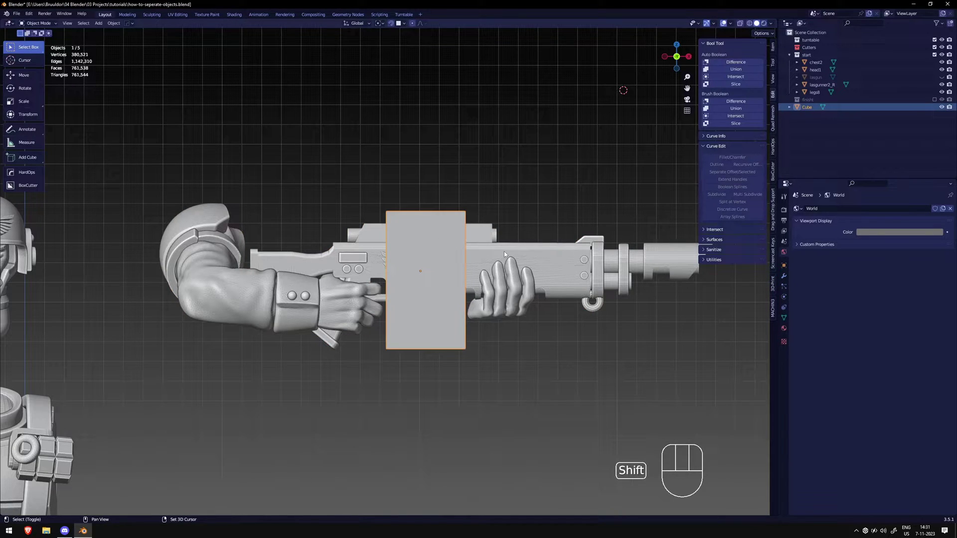
pyautogui.keyDown('shift'); pyautogui.click(504, 251); pyautogui.keyUp('shift')
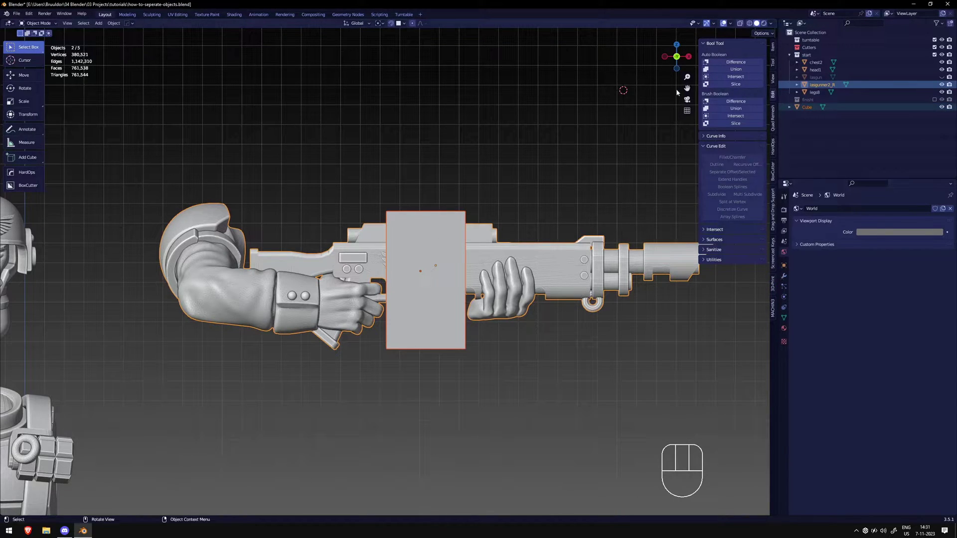
pyautogui.click(738, 104)
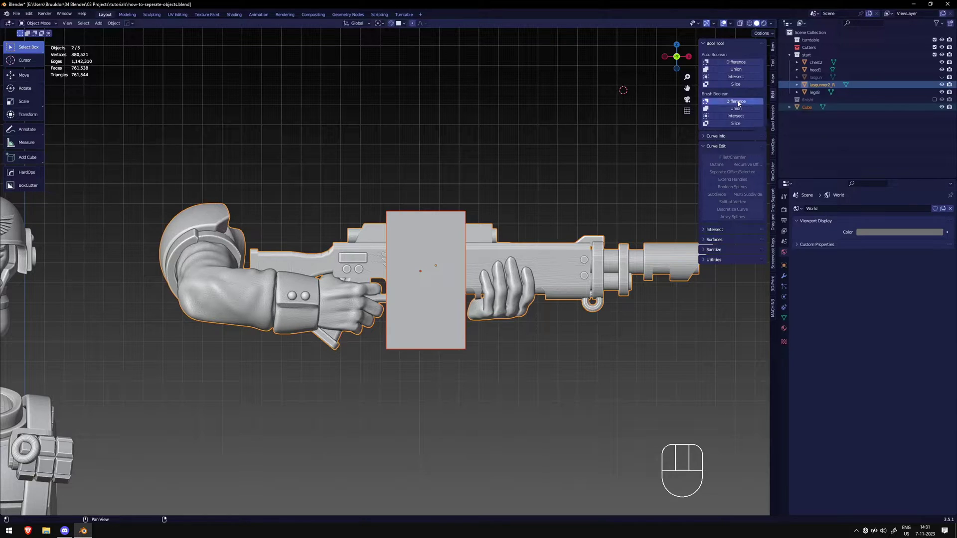
pyautogui.click(460, 170)
# Switch the arms-and-gun piece's Boolean modifier solver to Fast
pyautogui.moveTo(439, 217); pyautogui.dragTo(473, 233, button='middle')
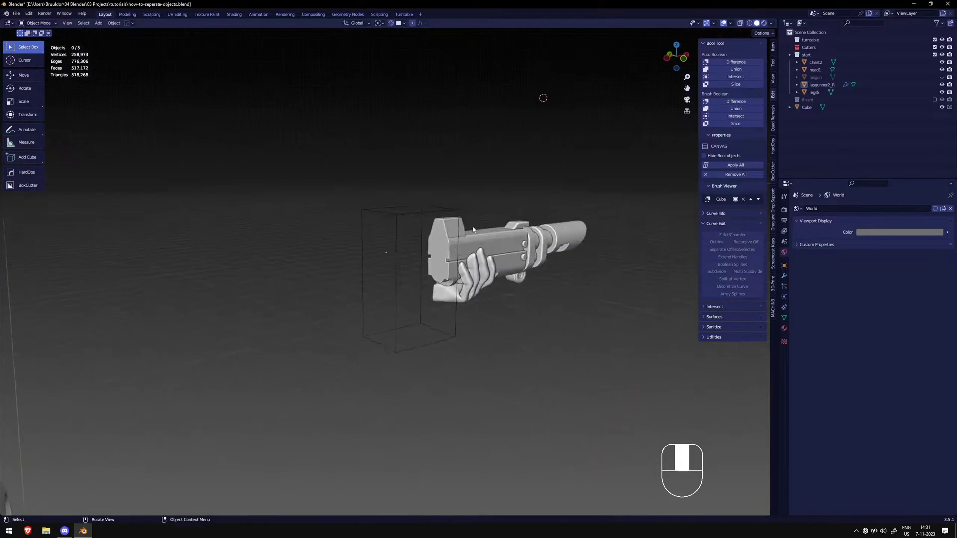
pyautogui.press('KP_1')
pyautogui.click(481, 231)
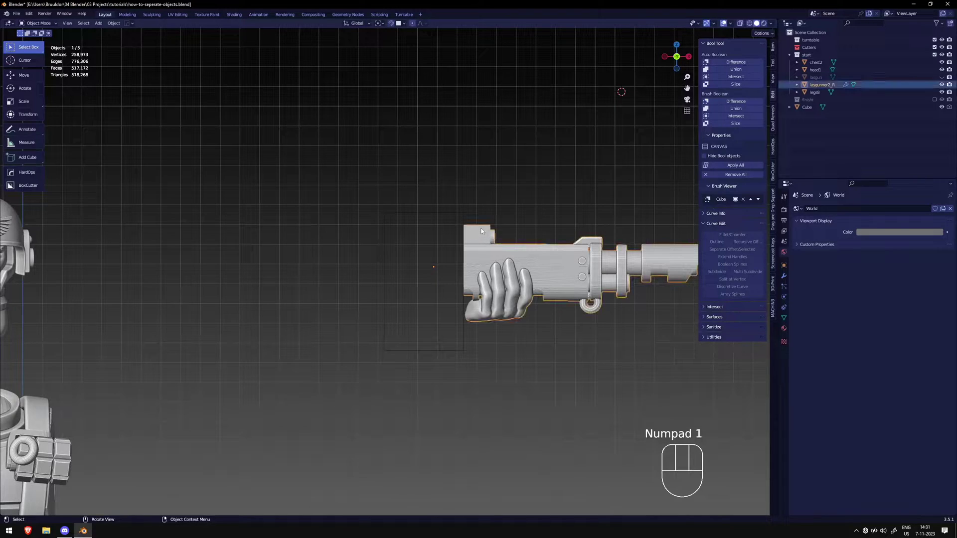
pyautogui.click(783, 276)
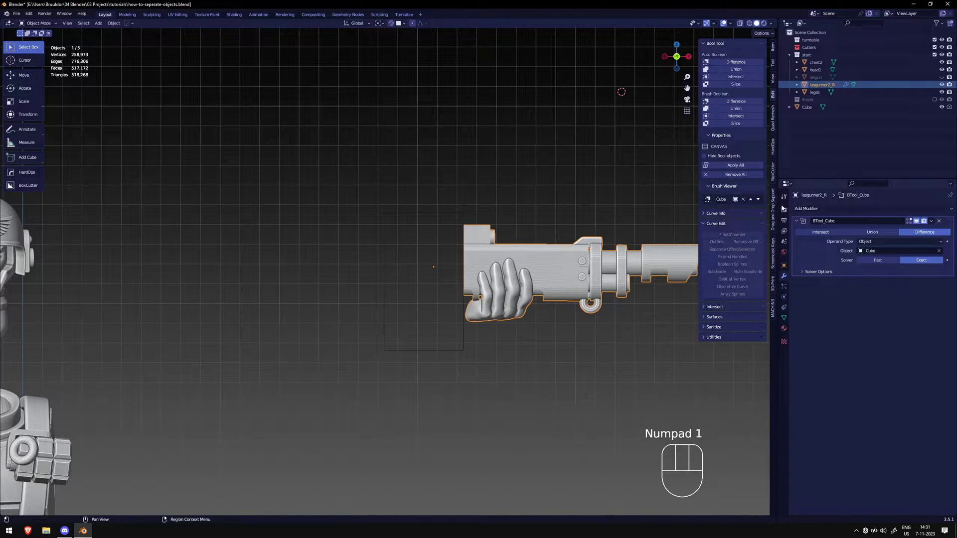
pyautogui.click(877, 260)
pyautogui.moveTo(435, 205)
pyautogui.mouseDown(button='middle')
pyautogui.moveTo(459, 212)
pyautogui.moveTo(421, 208)
pyautogui.mouseUp(button='middle')
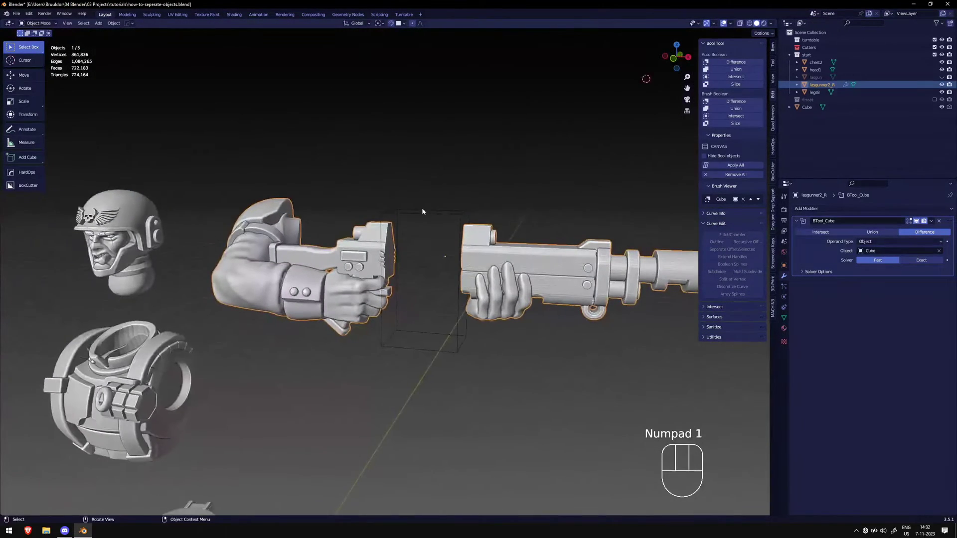
# Select the cutter cube and nudge it within the receiver area to adjust the live cut
pyautogui.press('KP_1')
pyautogui.click(423, 211)
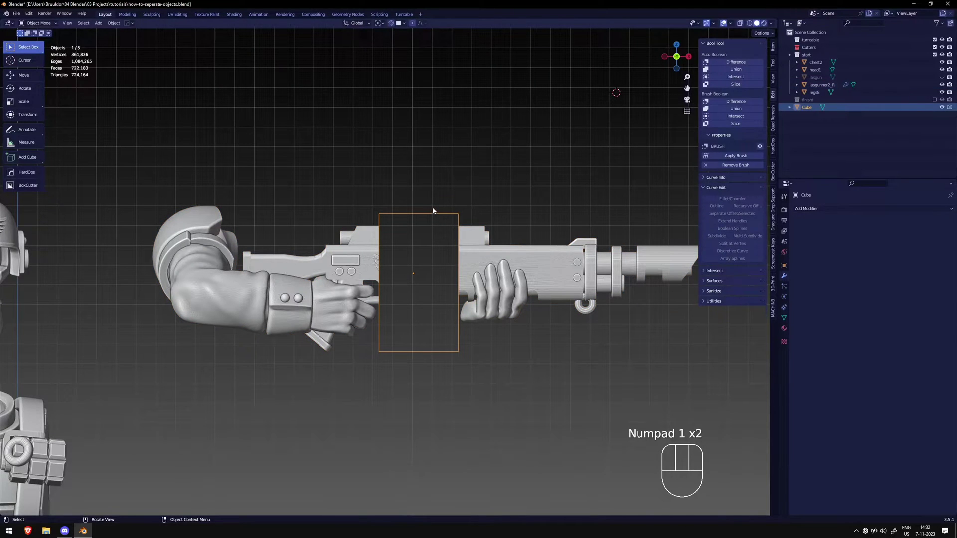
pyautogui.moveTo(356, 213)
pyautogui.mouseDown(button='middle')
pyautogui.moveTo(380, 218)
pyautogui.moveTo(366, 220)
pyautogui.mouseUp(button='middle')
pyautogui.press('KP_1')
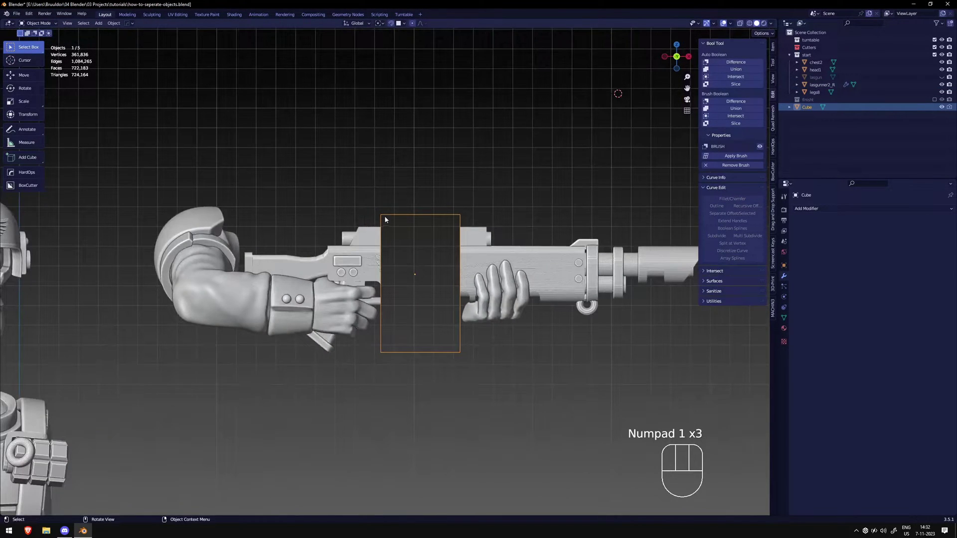
pyautogui.scroll(2, 393, 217)
pyautogui.scroll(-1, 414, 212)
pyautogui.press('g')
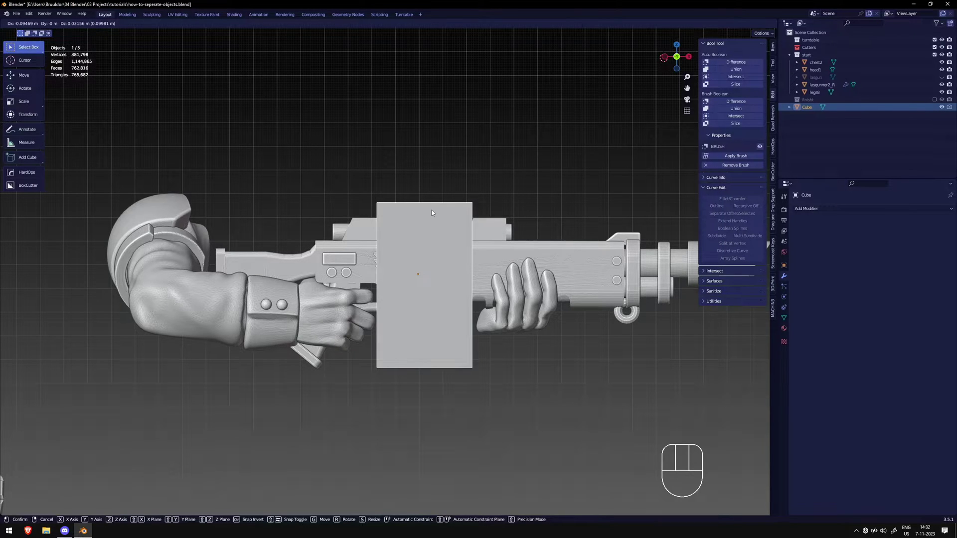
pyautogui.rightClick(432, 212)
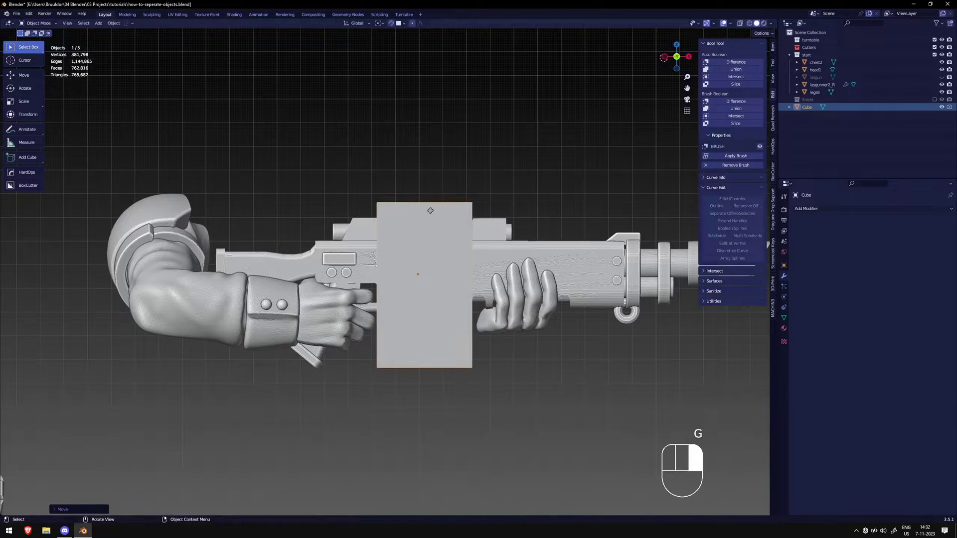
pyautogui.press('g')
pyautogui.click(430, 212)
# Bake the Boolean cut into the arms-and-gun piece with Visual Geometry to Mesh
pyautogui.moveTo(432, 219); pyautogui.dragTo(435, 276, button='middle')
pyautogui.click(483, 252)
pyautogui.press('KP_1')
pyautogui.scroll(-4, 466, 274)
pyautogui.click(440, 239)
pyautogui.press('KP_1')
pyautogui.click(457, 283)
pyautogui.hotkey('ctrl', 'a')
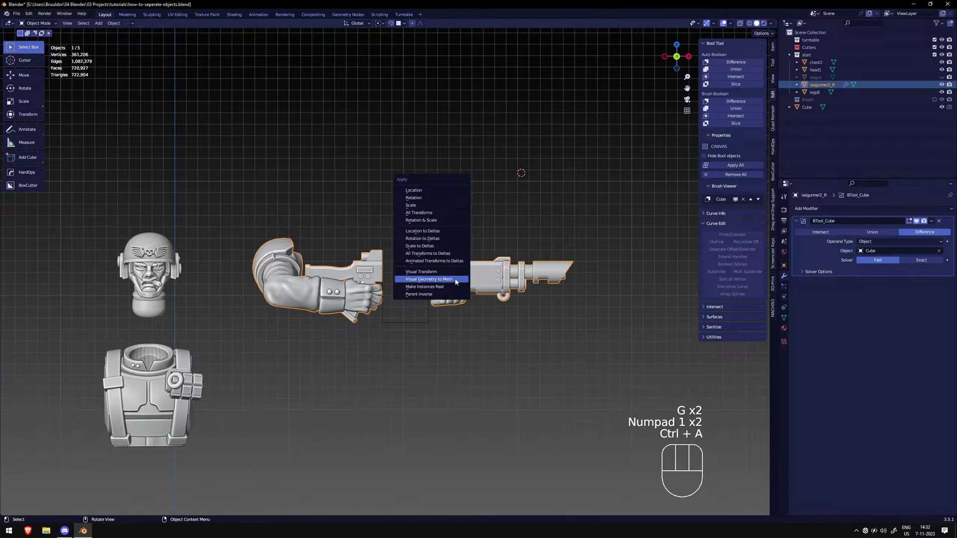
pyautogui.hotkey('ctrl', 'a')
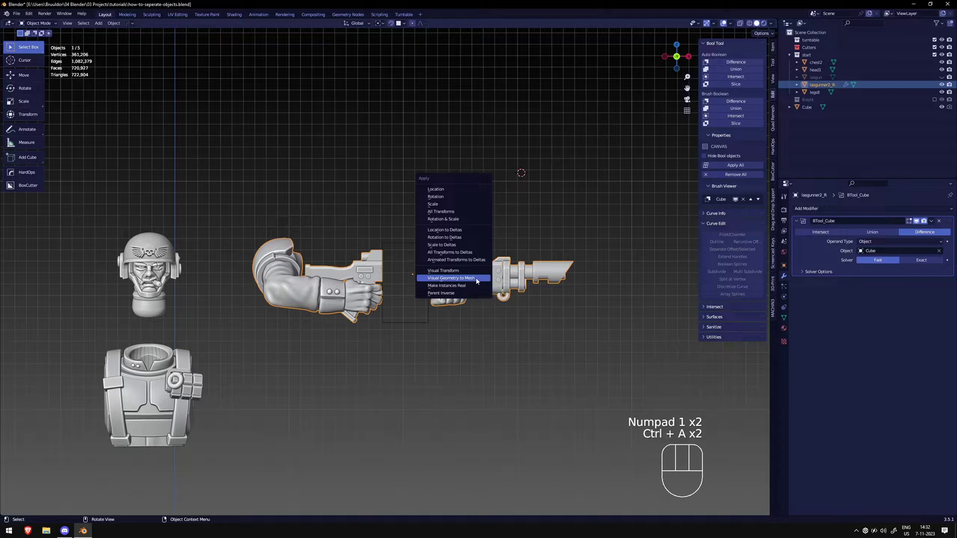
pyautogui.press('Return')
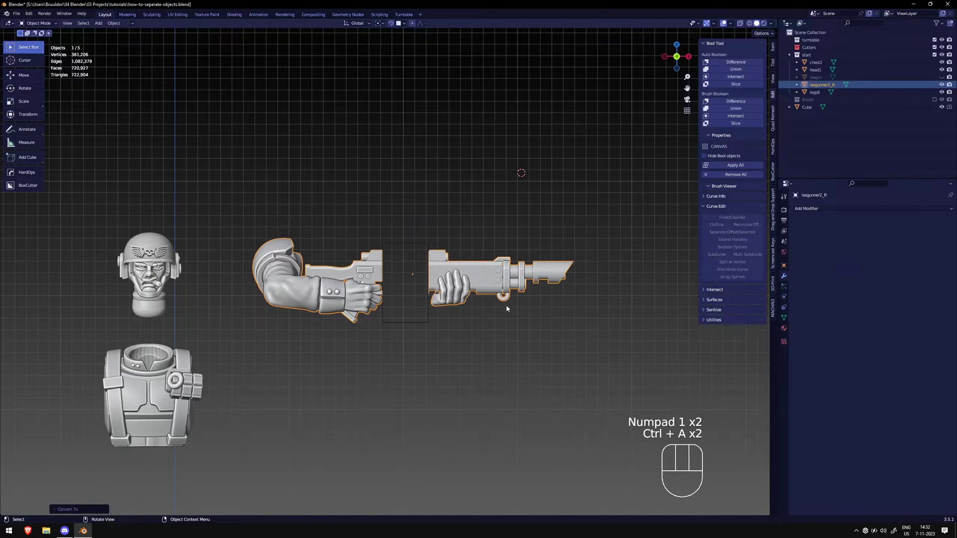
# Move the cutter cube out of the gap to a free spot above the front half of the gun
pyautogui.click(429, 309)
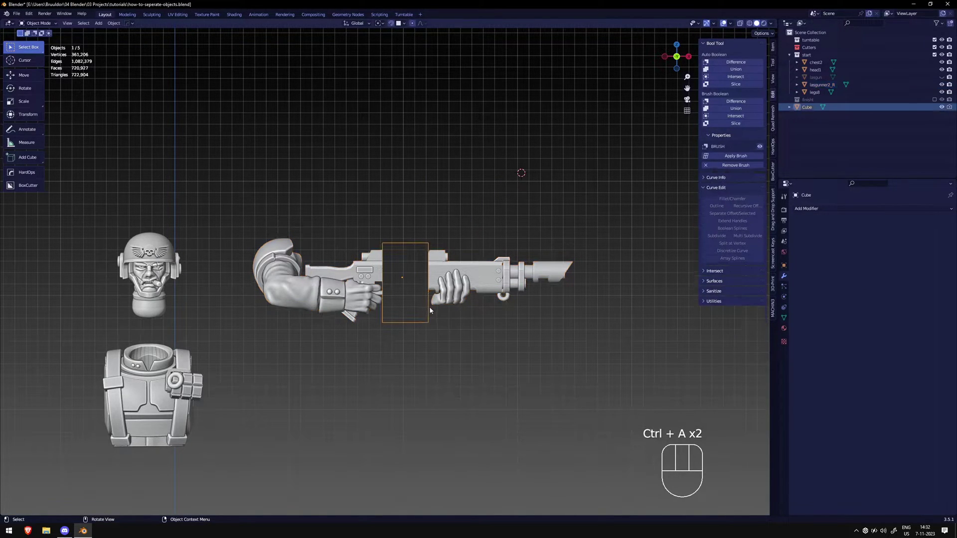
pyautogui.press('g')
pyautogui.rightClick(504, 248)
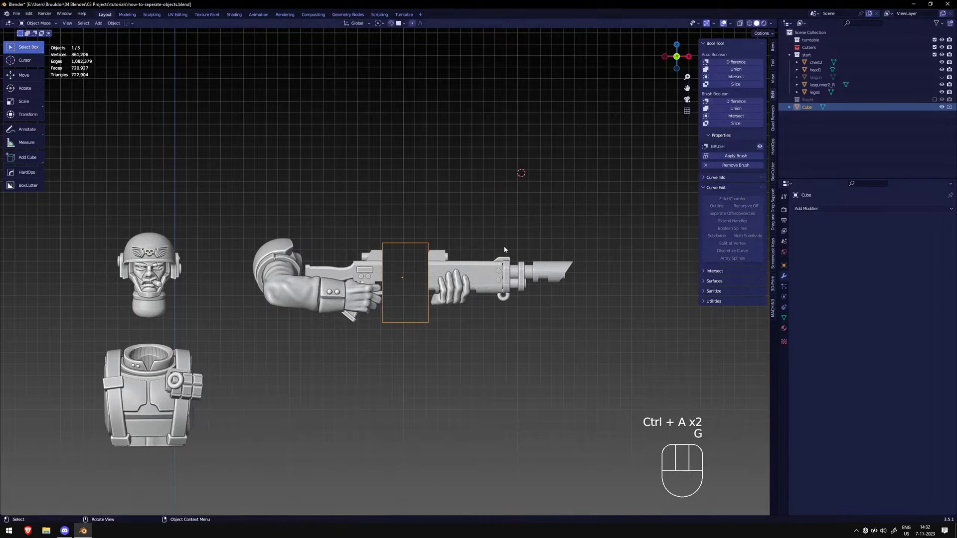
pyautogui.press('g')
pyautogui.click(499, 205)
pyautogui.keyDown('shift'); pyautogui.moveTo(482, 266); pyautogui.dragTo(477, 276, button='middle'); pyautogui.keyUp('shift')
pyautogui.scroll(2, 477, 277)
pyautogui.moveTo(315, 261); pyautogui.dragTo(342, 272, button='middle')
pyautogui.press('KP_1')
pyautogui.press('KP_4')
pyautogui.press('KP_3')
pyautogui.press('KP_1')
# Separate the whole arms-and-gun mesh by loose parts and return to Object Mode
pyautogui.click(345, 277)
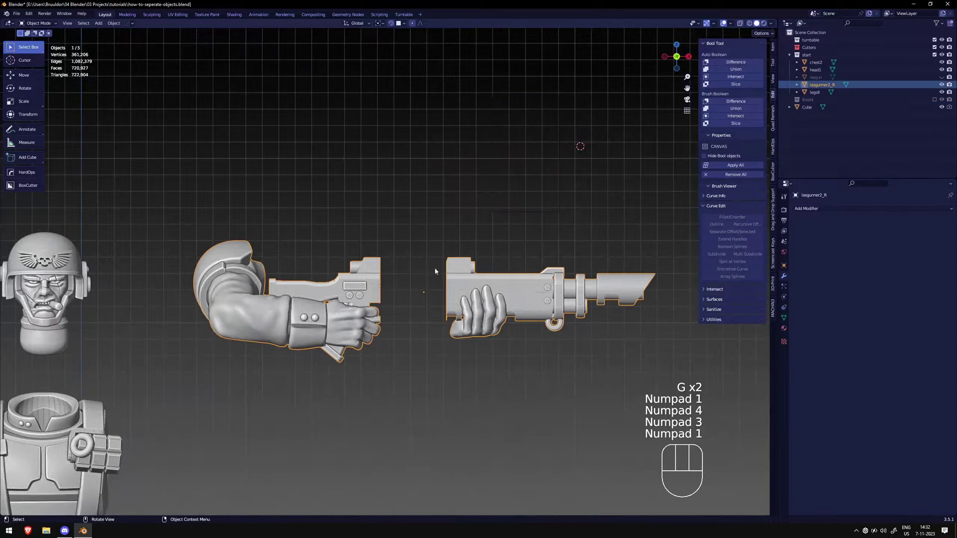
pyautogui.press('g')
pyautogui.rightClick(389, 262)
pyautogui.scroll(-2, 369, 254)
pyautogui.scroll(2, 363, 245)
pyautogui.scroll(-2, 362, 288)
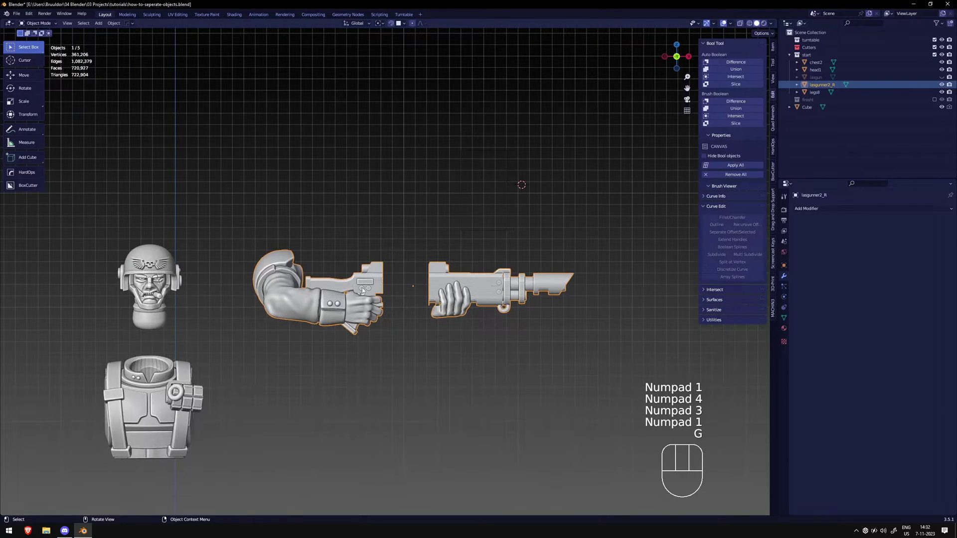
pyautogui.press('Tab')
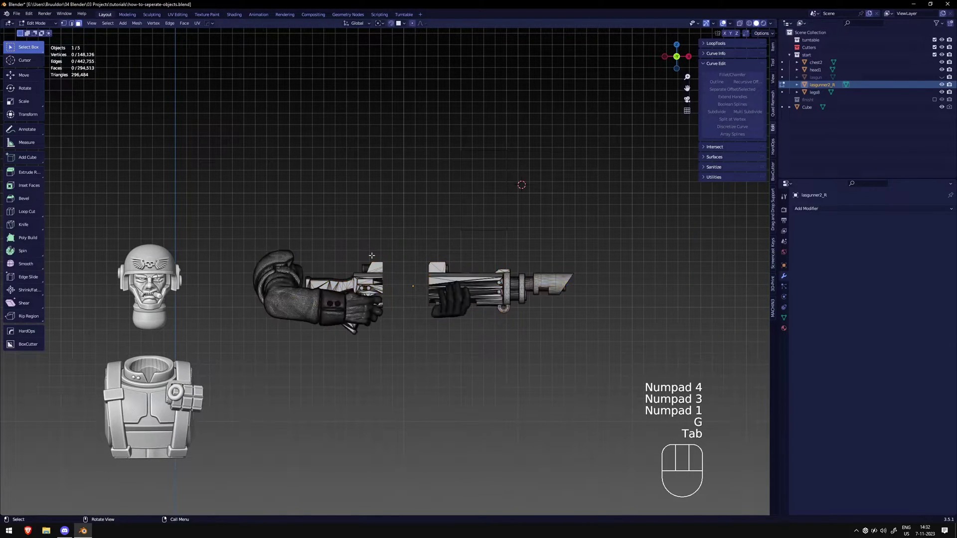
pyautogui.press('a')
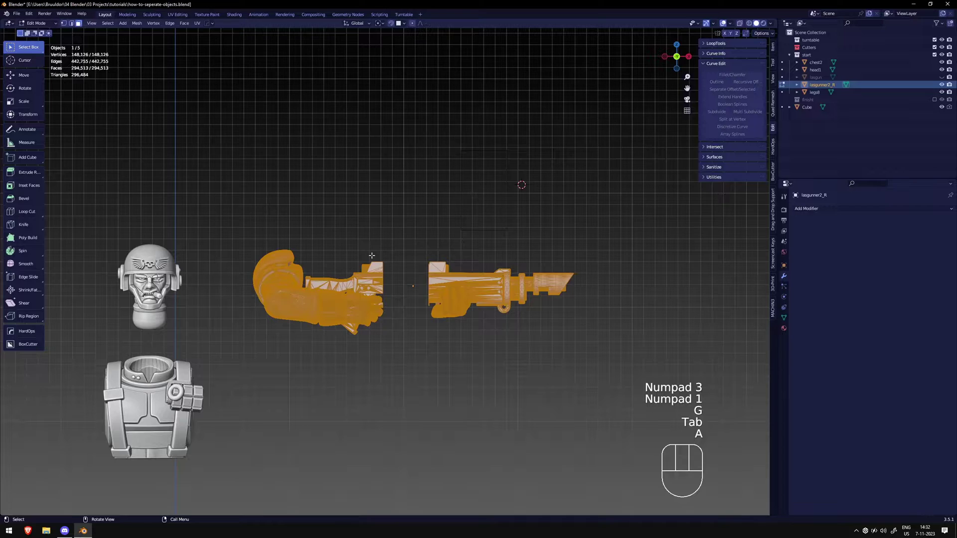
pyautogui.press('p')
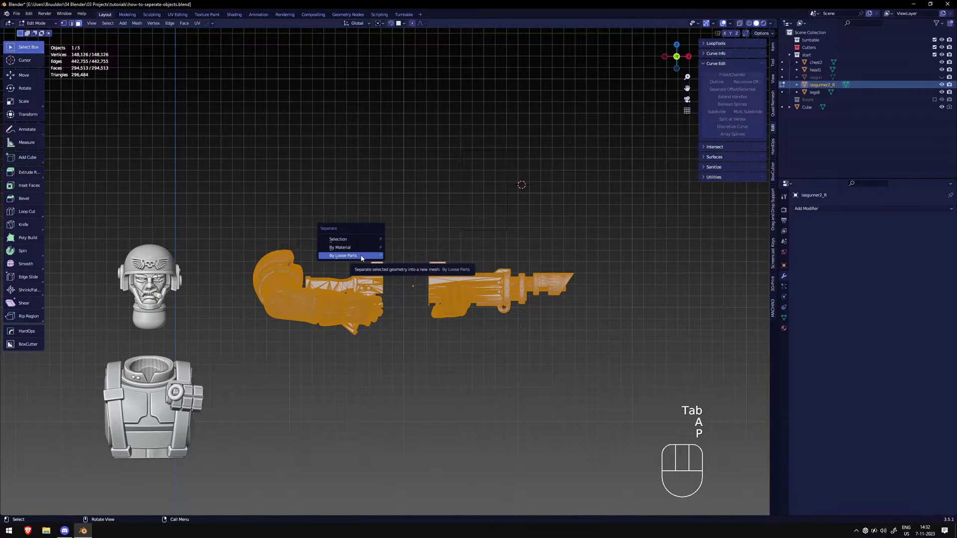
pyautogui.click(362, 256)
pyautogui.press('Tab')
# Try moving the rear arm half and the front gun half independently of each other
pyautogui.press('g')
pyautogui.rightClick(333, 348)
pyautogui.click(439, 298)
pyautogui.press('g')
pyautogui.rightClick(467, 350)
pyautogui.press('g')
pyautogui.click(428, 298)
pyautogui.click(400, 298)
pyautogui.keyDown('shift'); pyautogui.moveTo(400, 298); pyautogui.dragTo(442, 297, button='middle'); pyautogui.keyUp('shift')
pyautogui.scroll(2, 424, 286)
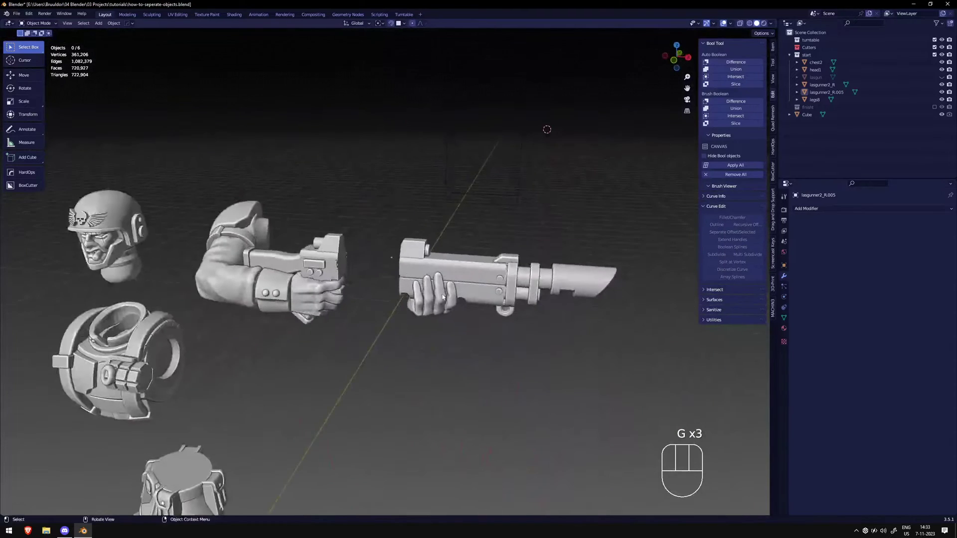
# Move the cutter cube over the muzzle end of the gun barrel in front view
pyautogui.press('KP_1')
pyautogui.click(477, 199)
pyautogui.press('g')
pyautogui.press('g')
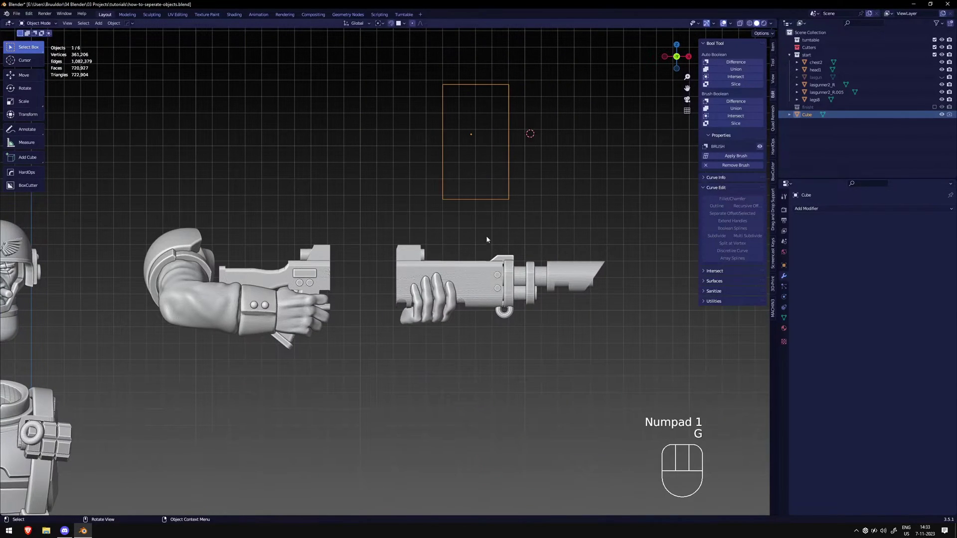
pyautogui.click(579, 314)
pyautogui.moveTo(579, 314); pyautogui.dragTo(533, 307, button='middle')
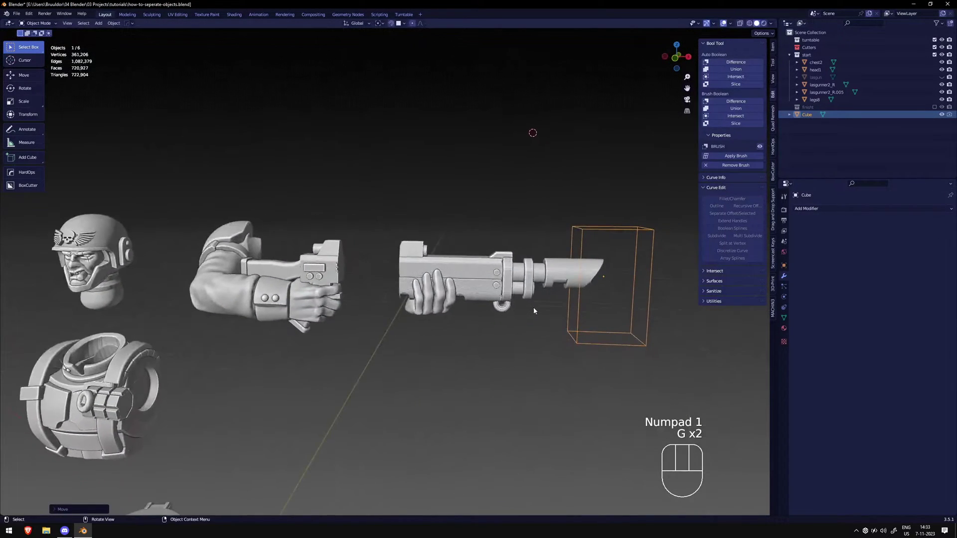
pyautogui.press('KP_1')
pyautogui.press('g')
pyautogui.click(583, 244)
pyautogui.press('g')
pyautogui.click(523, 228)
pyautogui.moveTo(522, 228)
pyautogui.mouseDown(button='middle')
pyautogui.moveTo(583, 259)
pyautogui.moveTo(531, 258)
pyautogui.moveTo(515, 244)
pyautogui.mouseUp(button='middle')
# Extrude the cube's inward-facing side about 6.3 m along the barrel to just in front of the supporting hand
pyautogui.press('KP_1')
pyautogui.press('Tab')
pyautogui.press('3')
pyautogui.press('KP_1')
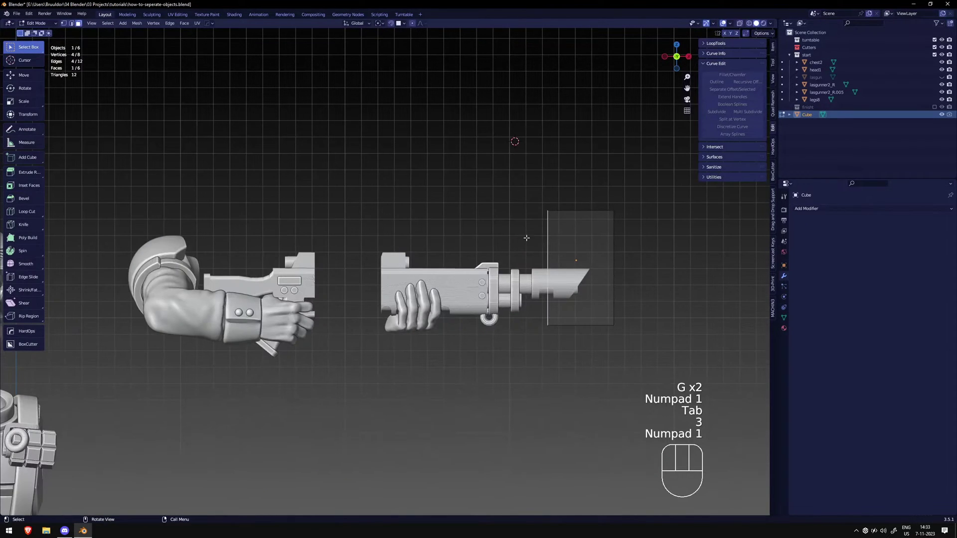
pyautogui.press('e')
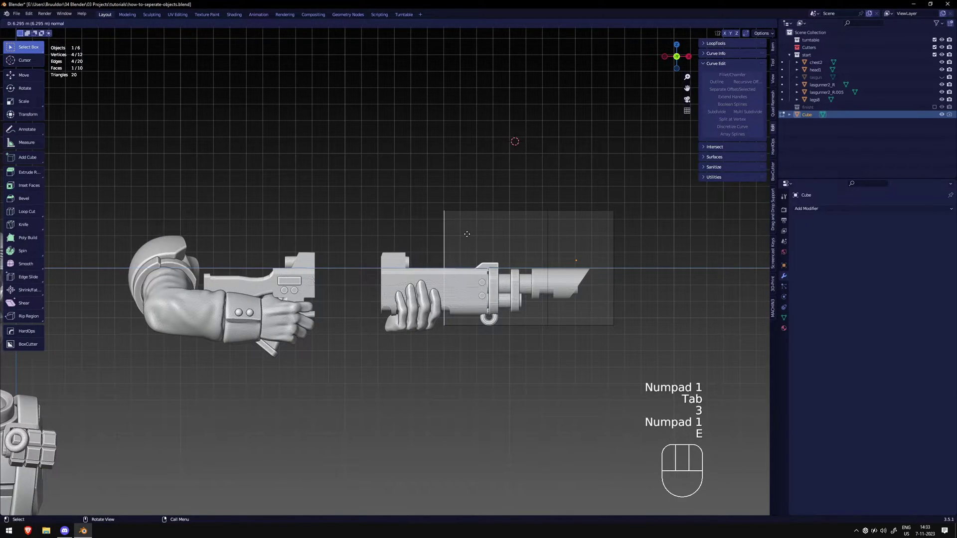
pyautogui.click(467, 233)
pyautogui.moveTo(467, 233); pyautogui.dragTo(518, 143, button='middle')
pyautogui.press('KP_1')
pyautogui.press('Tab')
pyautogui.press('Tab')
pyautogui.press('KP_1')
pyautogui.press('KP_1')
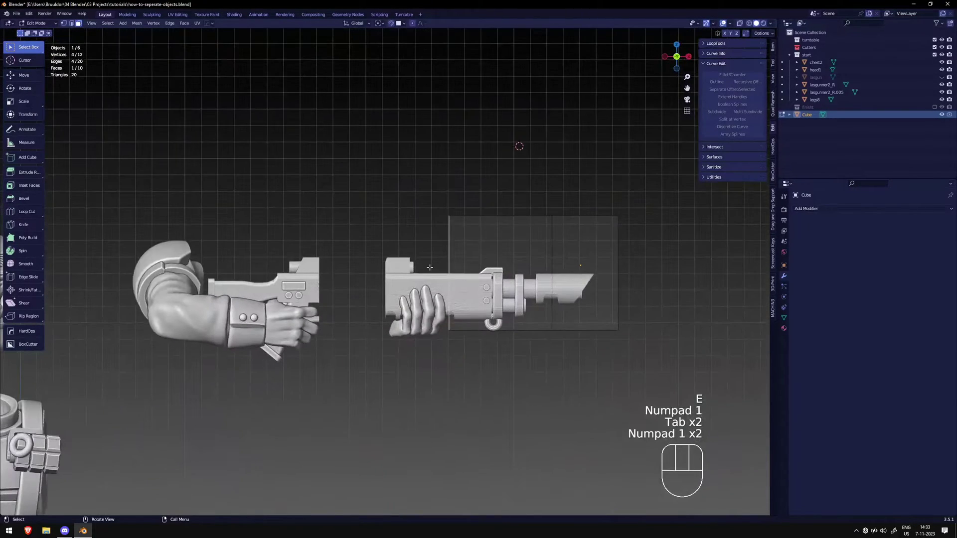
# Add a horizontal loop cut around the cutter cube, slid to just above the supporting hand's fingers
pyautogui.press('Tab')
pyautogui.press('Tab')
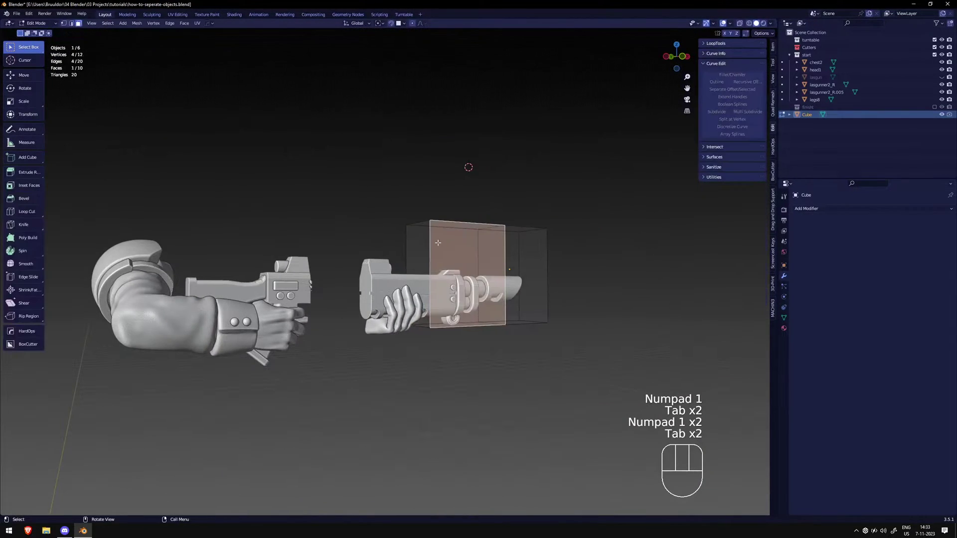
pyautogui.press('KP_1')
pyautogui.hotkey('ctrl', 'r')
pyautogui.click(453, 276)
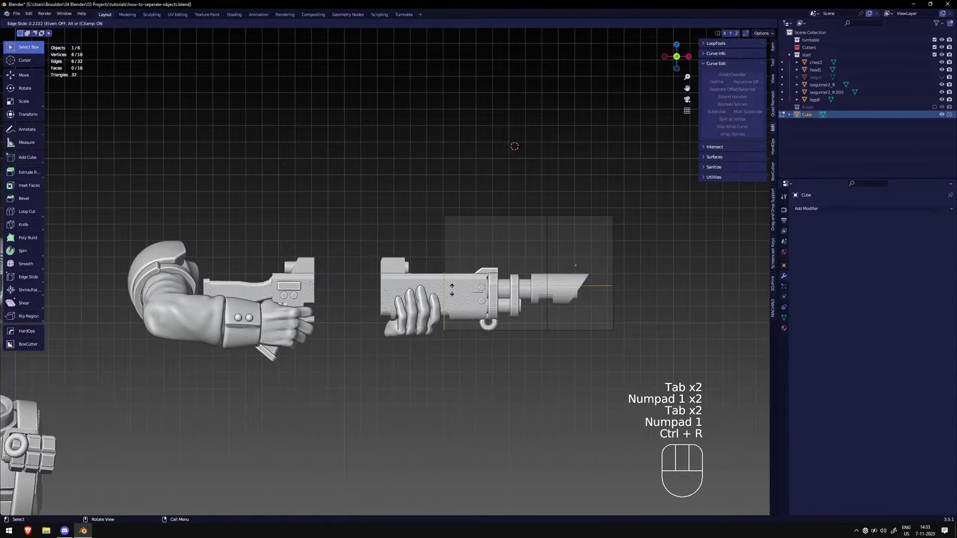
pyautogui.click(453, 287)
# Extrude the cutter cube's upper inward-facing face over the hand until it passes the gun's cut end
pyautogui.moveTo(452, 287); pyautogui.dragTo(437, 258, button='middle')
pyautogui.press('3')
pyautogui.click(437, 259)
pyautogui.press('KP_1')
pyautogui.press('e')
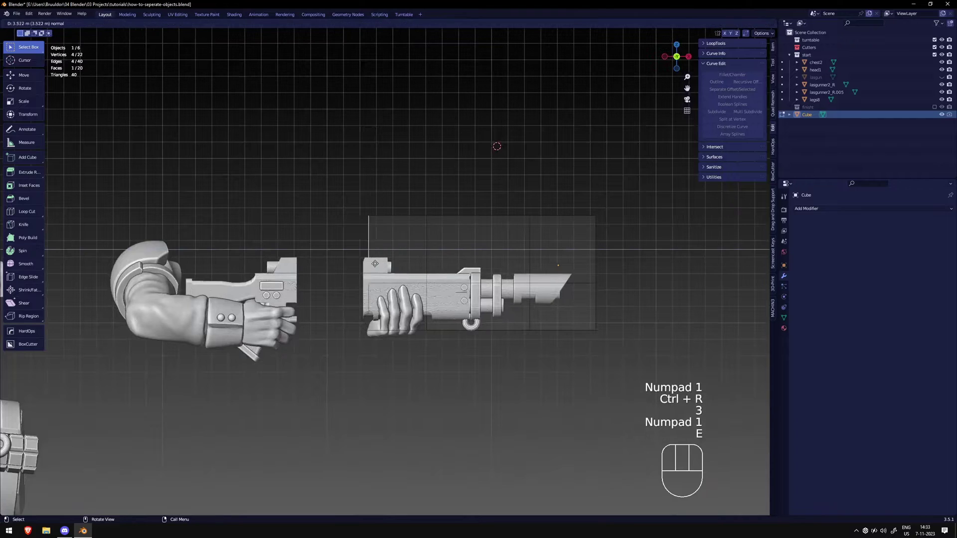
pyautogui.hotkey('ctrl', 'z')
pyautogui.moveTo(433, 269); pyautogui.dragTo(450, 276, button='middle')
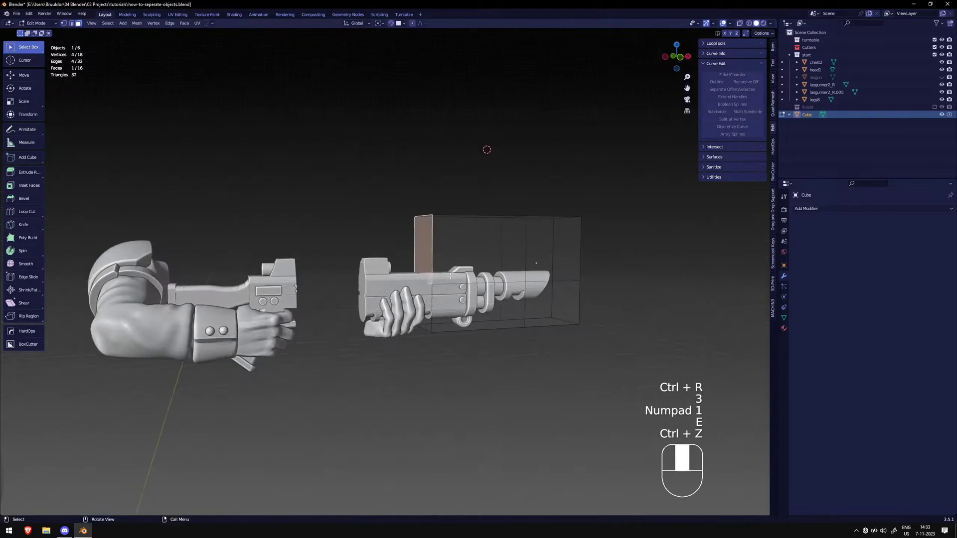
pyautogui.press('KP_1')
pyautogui.press('e')
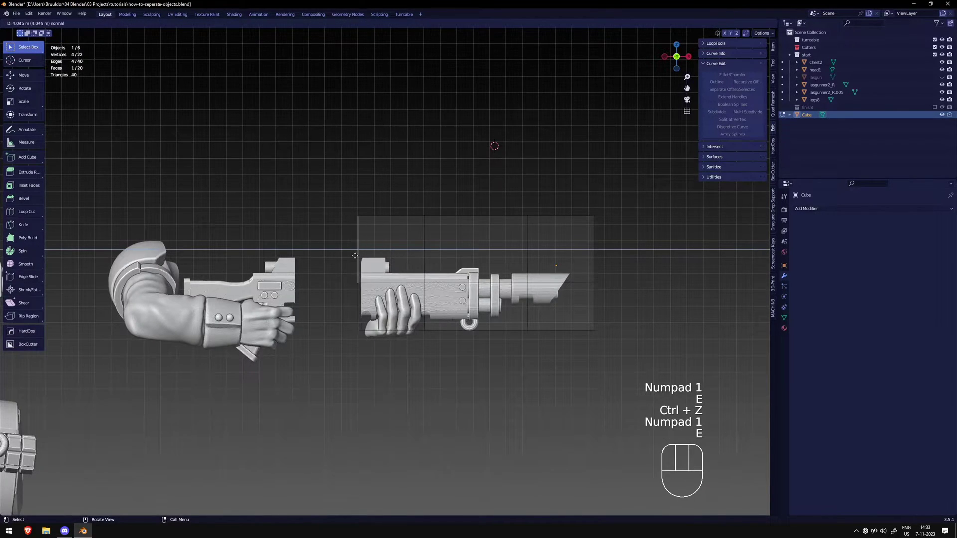
pyautogui.click(337, 258)
pyautogui.moveTo(337, 259); pyautogui.dragTo(381, 273, button='middle')
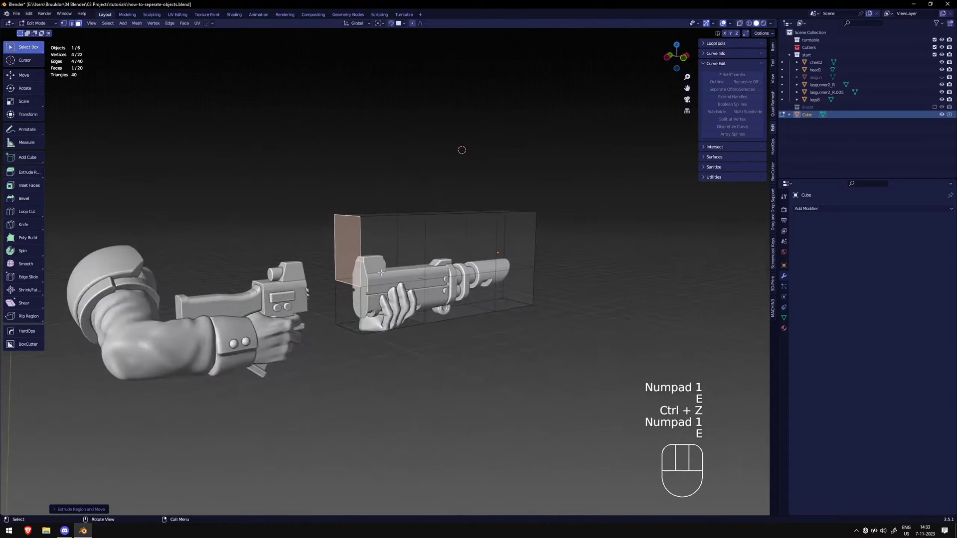
# Return to Object Mode and set the cutter cube's viewport display from bounds to Solid to inspect its stepped shape
pyautogui.press('KP_1')
pyautogui.press('Tab')
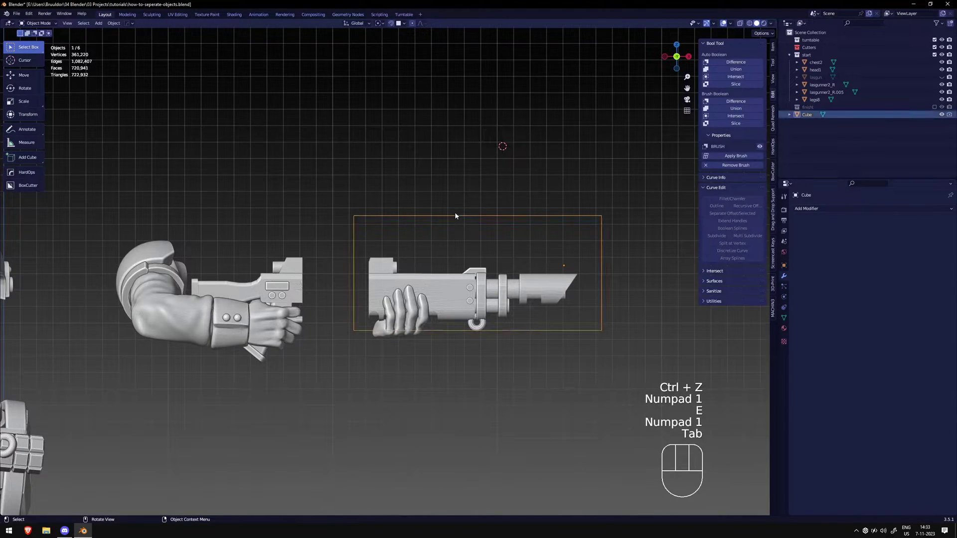
pyautogui.moveTo(411, 214); pyautogui.dragTo(498, 250, button='middle')
pyautogui.press('KP_1')
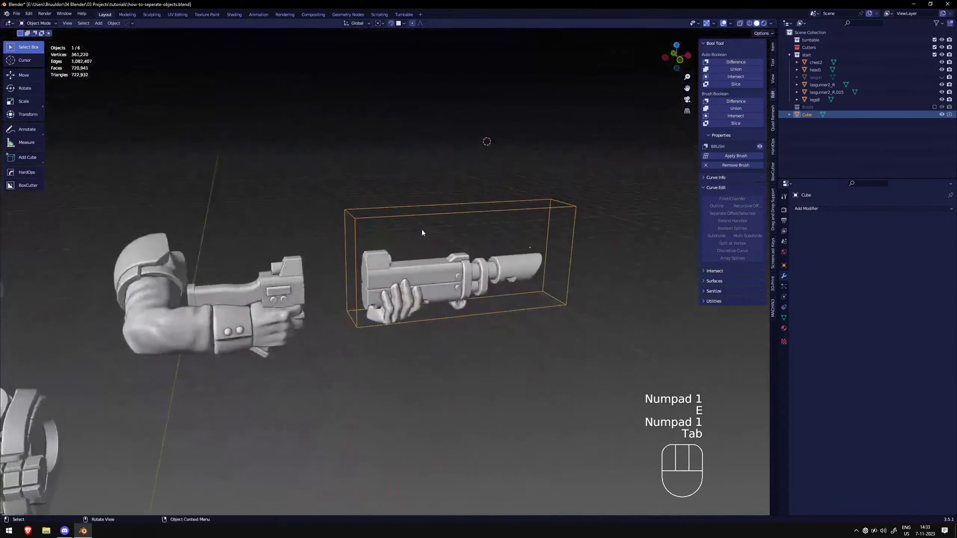
pyautogui.click(785, 266)
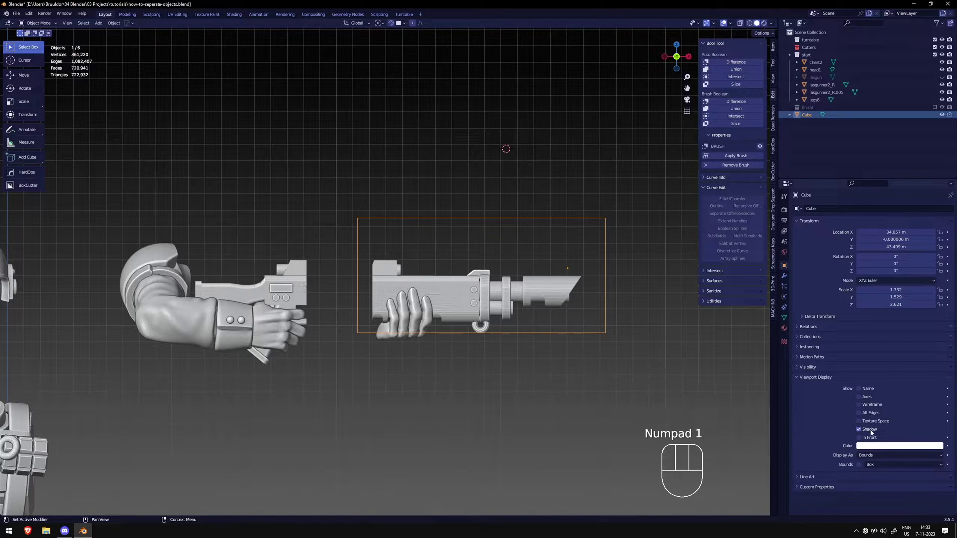
pyautogui.click(875, 455)
pyautogui.click(880, 461)
pyautogui.click(875, 453)
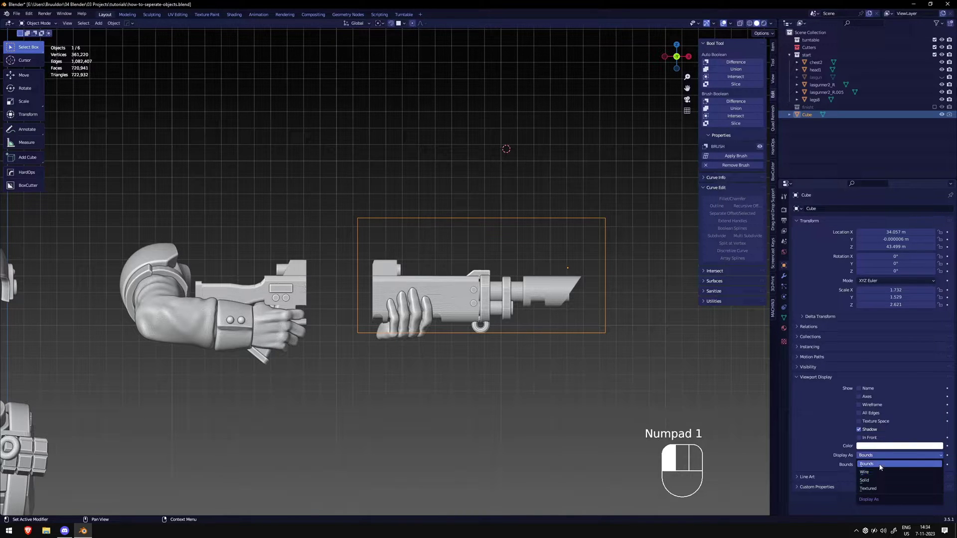
pyautogui.click(867, 480)
pyautogui.click(383, 195)
pyautogui.moveTo(384, 195); pyautogui.dragTo(407, 204, button='middle')
pyautogui.press('KP_1')
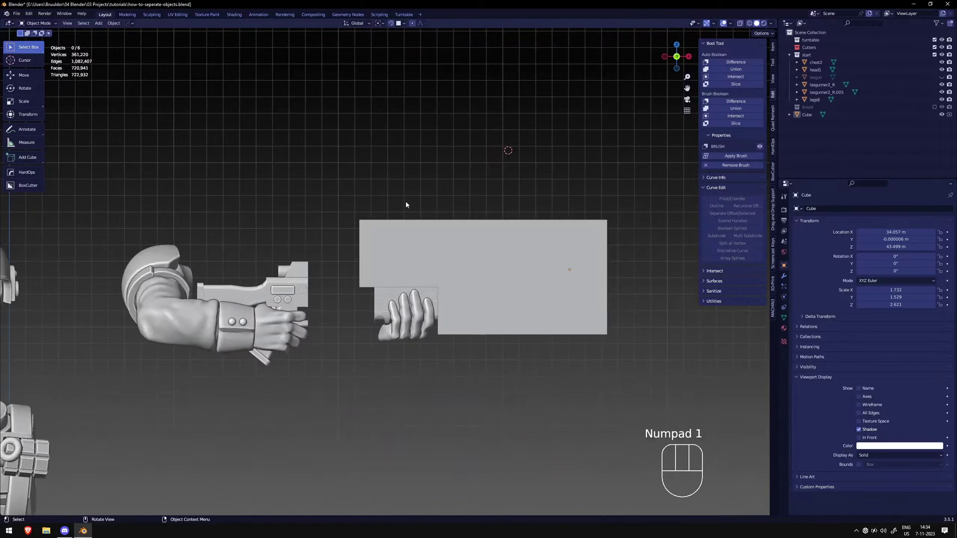
# Subtract the cutter cube from the front gun half with a Brush Boolean Difference
pyautogui.click(402, 251)
pyautogui.moveTo(402, 251)
pyautogui.mouseDown(button='middle')
pyautogui.moveTo(544, 265)
pyautogui.moveTo(538, 253)
pyautogui.moveTo(416, 254)
pyautogui.mouseUp(button='middle')
pyautogui.press('KP_1')
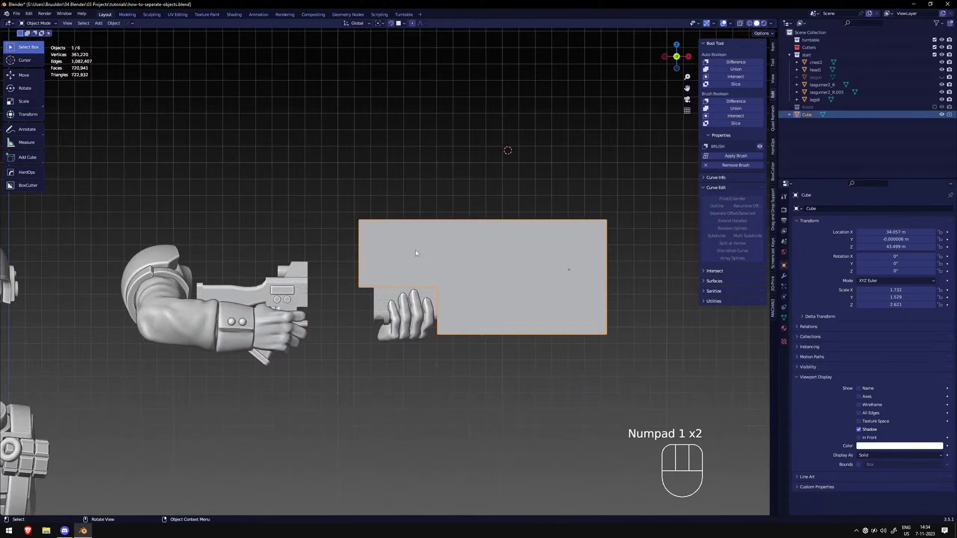
pyautogui.keyDown('shift'); pyautogui.click(382, 303); pyautogui.keyUp('shift')
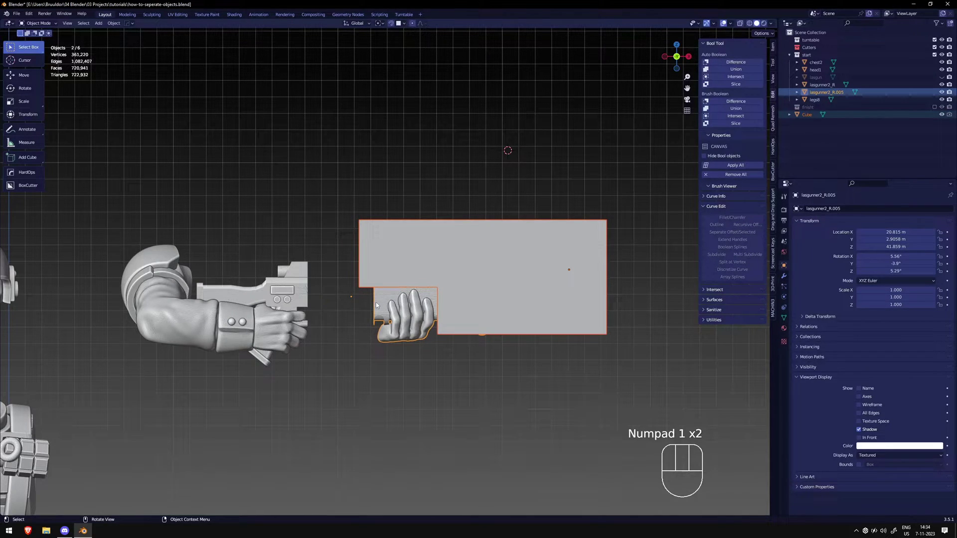
pyautogui.click(437, 293)
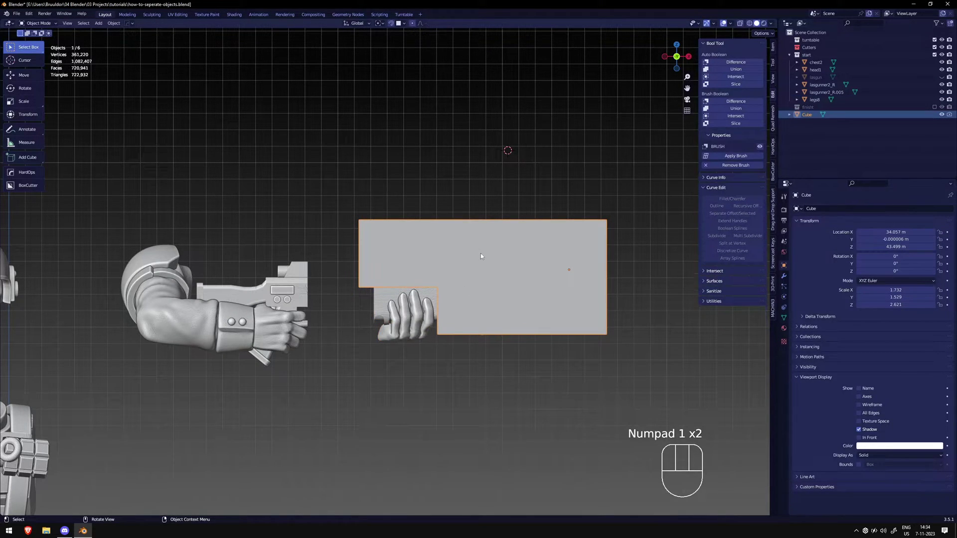
pyautogui.keyDown('shift'); pyautogui.click(401, 309); pyautogui.keyUp('shift')
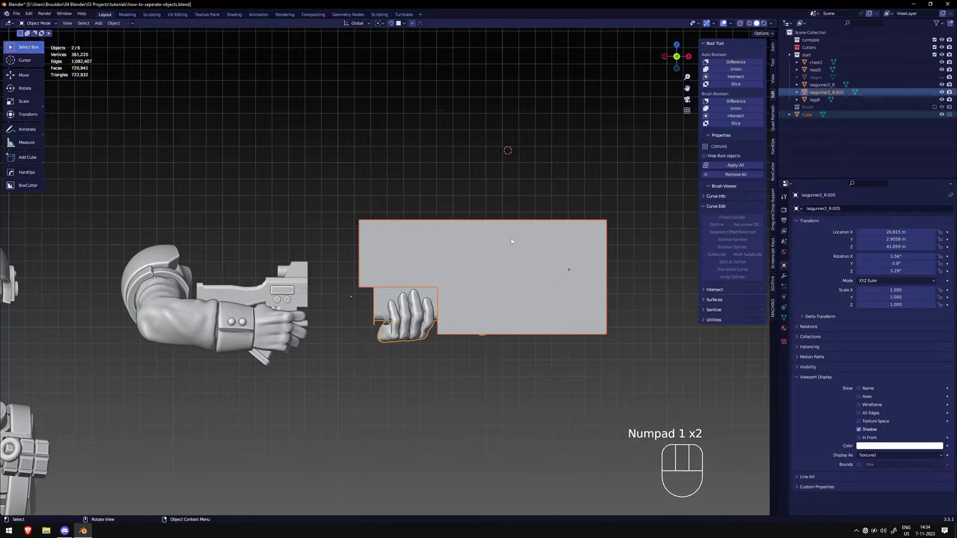
pyautogui.click(733, 102)
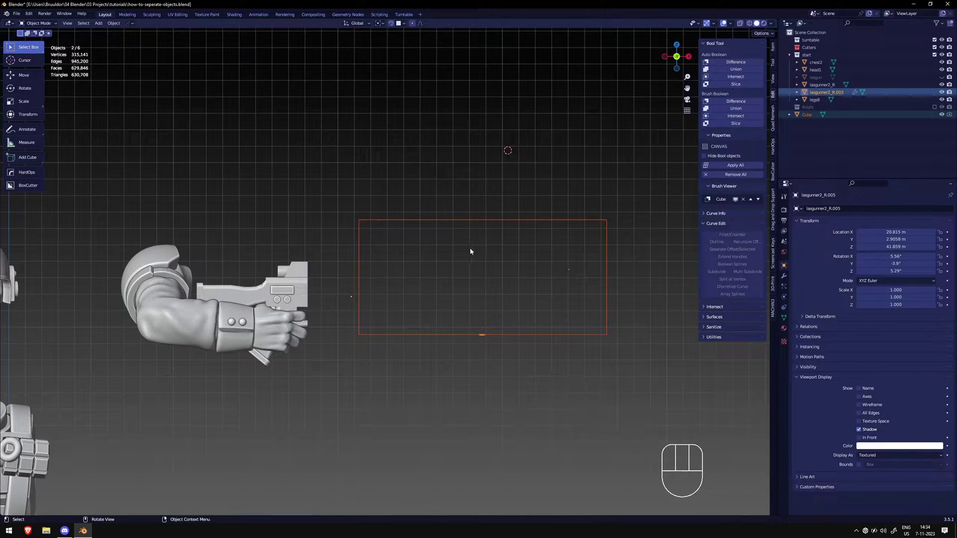
# Select the front gun half, lasgunner2_R.005, and set its Boolean modifier's solver to Fast
pyautogui.click(405, 304)
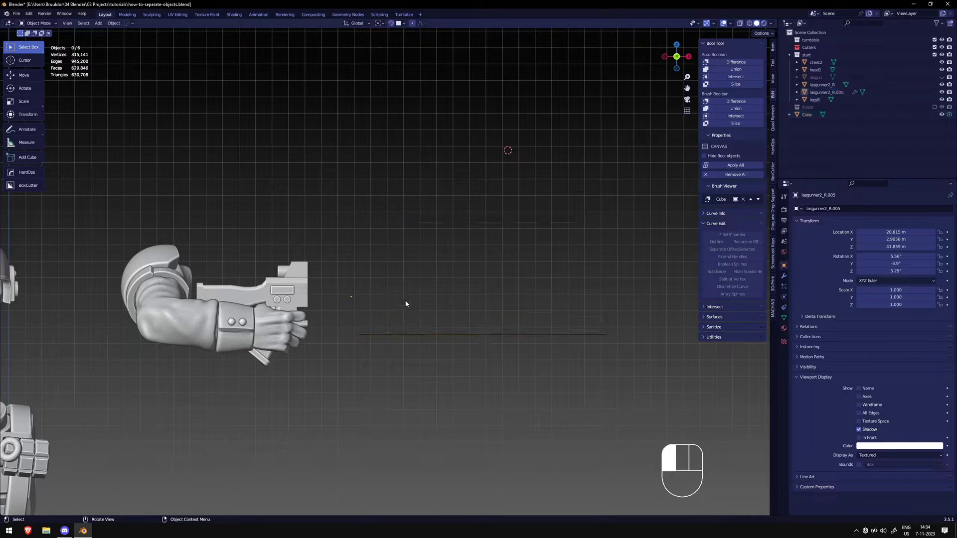
pyautogui.click(434, 331)
pyautogui.click(424, 294)
pyautogui.click(495, 340)
pyautogui.click(483, 337)
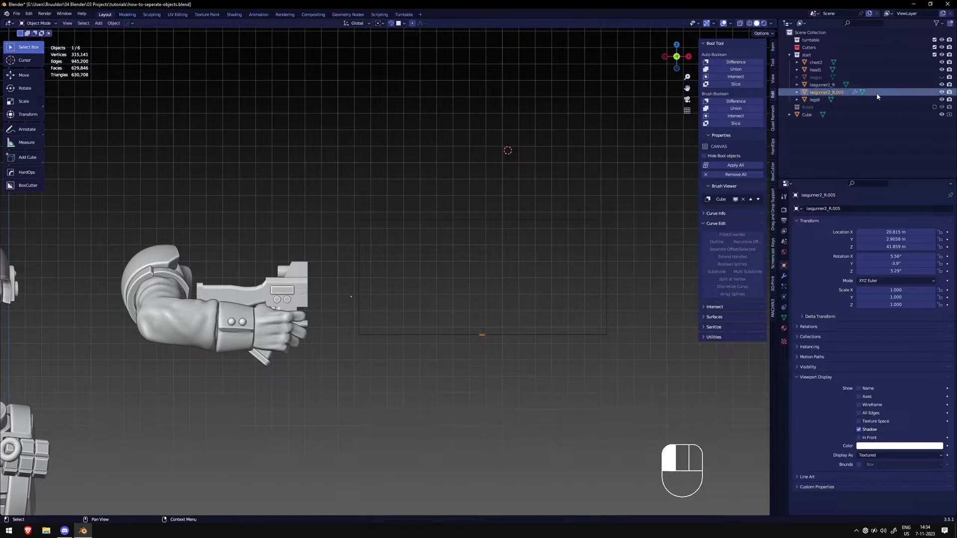
pyautogui.click(783, 277)
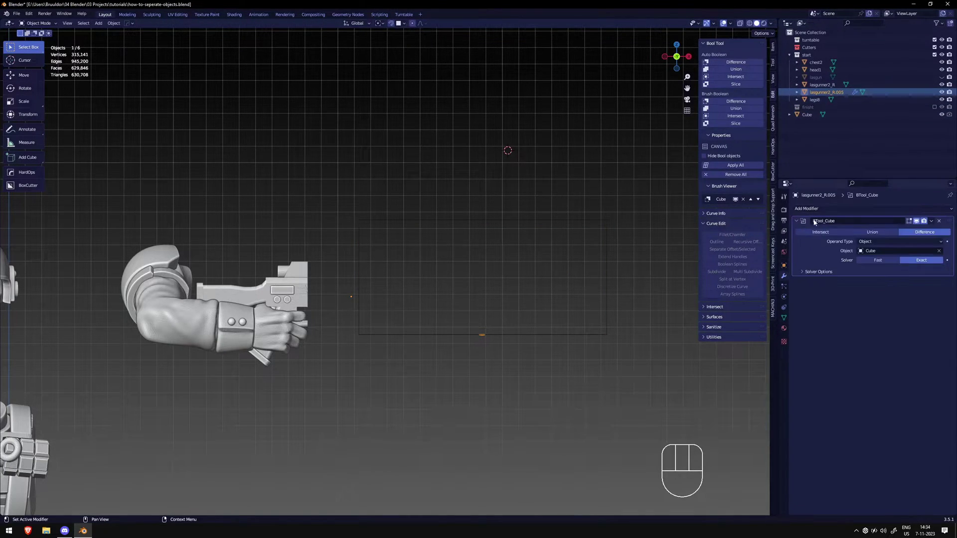
pyautogui.click(875, 260)
# Extrude the cutter cube's underside downward to cover the leftover gun piece, and return to Object Mode
pyautogui.click(495, 265)
pyautogui.moveTo(495, 265); pyautogui.dragTo(439, 346, button='middle')
pyautogui.click(344, 348)
pyautogui.press('KP_1')
pyautogui.click(470, 331)
pyautogui.press('Tab')
pyautogui.press('3')
pyautogui.click(401, 309)
pyautogui.moveTo(401, 309); pyautogui.dragTo(471, 369, button='middle')
pyautogui.press('e')
pyautogui.click(441, 366)
pyautogui.press('KP_1')
pyautogui.press('Tab')
# Apply the Boolean on the hand piece with Visual Geometry to Mesh
pyautogui.click(430, 399)
pyautogui.press('KP_1')
pyautogui.click(472, 372)
pyautogui.hotkey('ctrl', 'a')
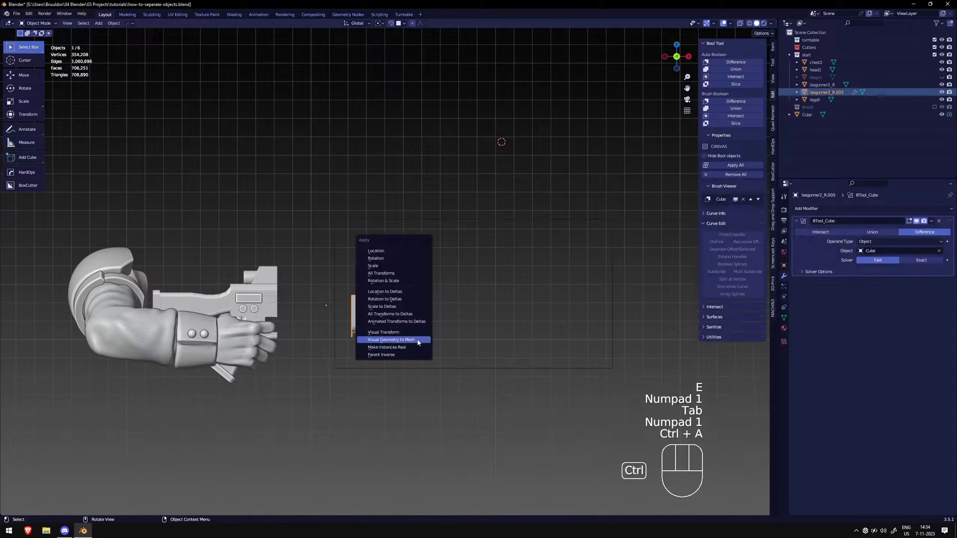
pyautogui.click(392, 339)
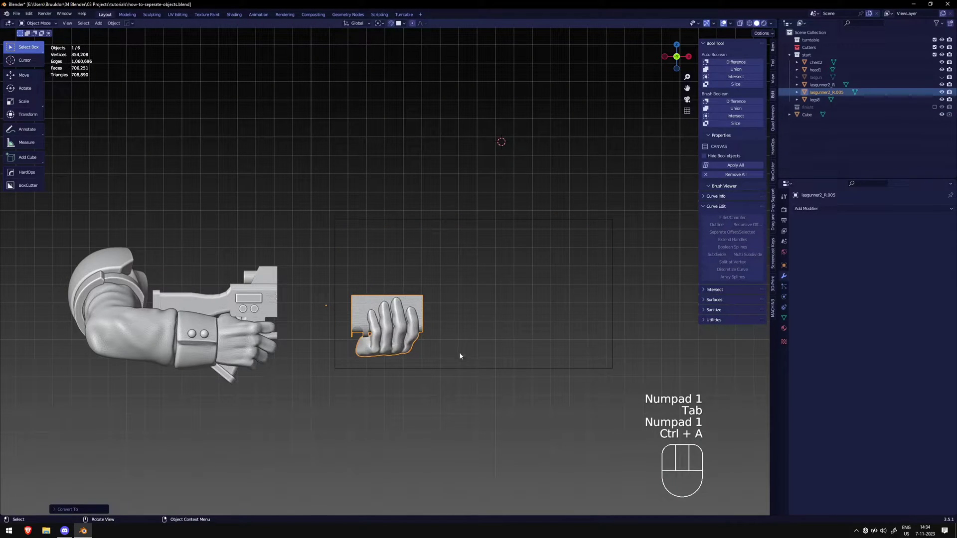
# Delete the cutter cube
pyautogui.click(455, 368)
pyautogui.press('x')
pyautogui.click(454, 369)
pyautogui.moveTo(453, 370); pyautogui.dragTo(330, 381, button='middle')
pyautogui.press('KP_1')
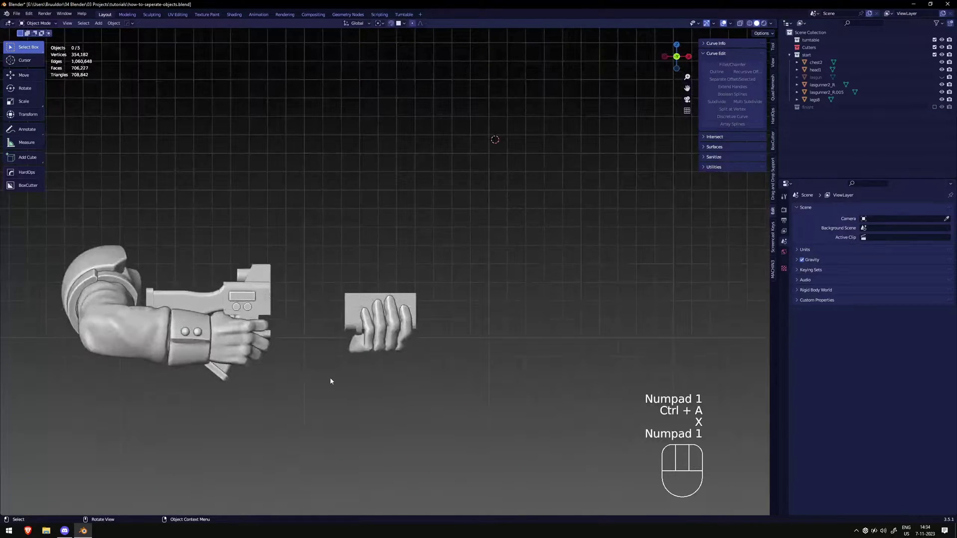
# Add a cylinder mesh and place it above and in front of the isolated hand in front view
pyautogui.hotkey('shift', 'a')
pyautogui.moveTo(563, 238); pyautogui.dragTo(473, 256, button='middle')
pyautogui.press('KP_1')
pyautogui.hotkey('shift', 'a')
pyautogui.moveTo(472, 251)
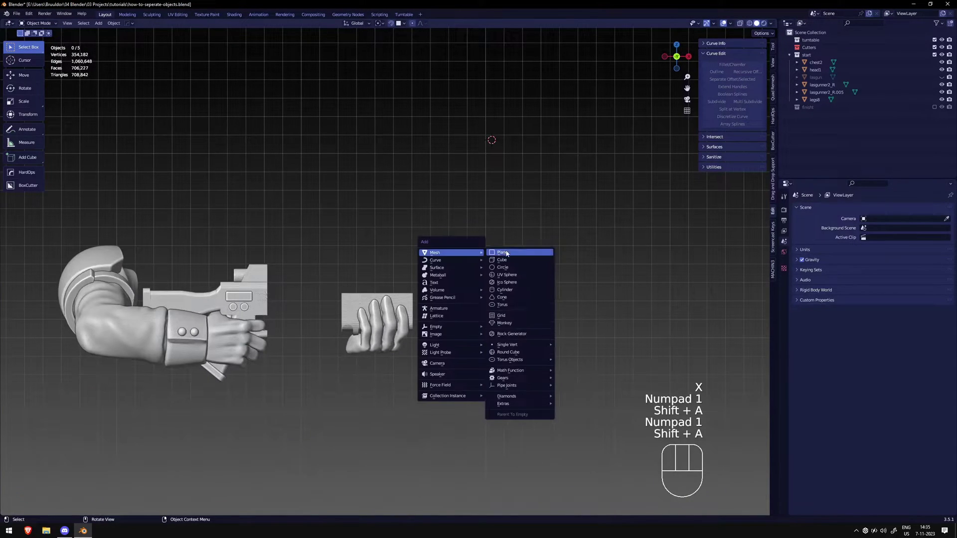
pyautogui.click(516, 291)
pyautogui.press('g')
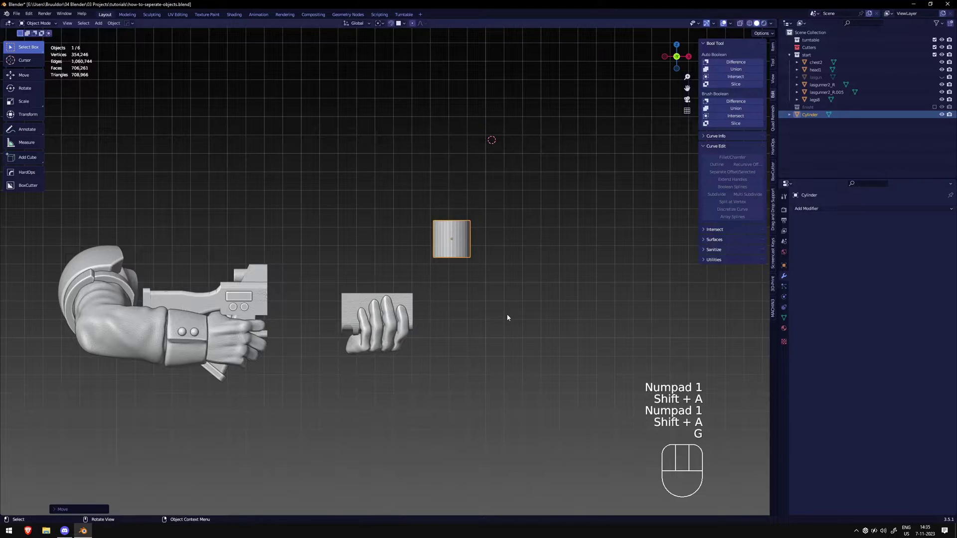
pyautogui.click(507, 317)
# Rotate the cylinder 90° about the global Y axis
pyautogui.press('r')
pyautogui.press('x')
pyautogui.press('9')
pyautogui.press('BackSpace')
pyautogui.write('y90')
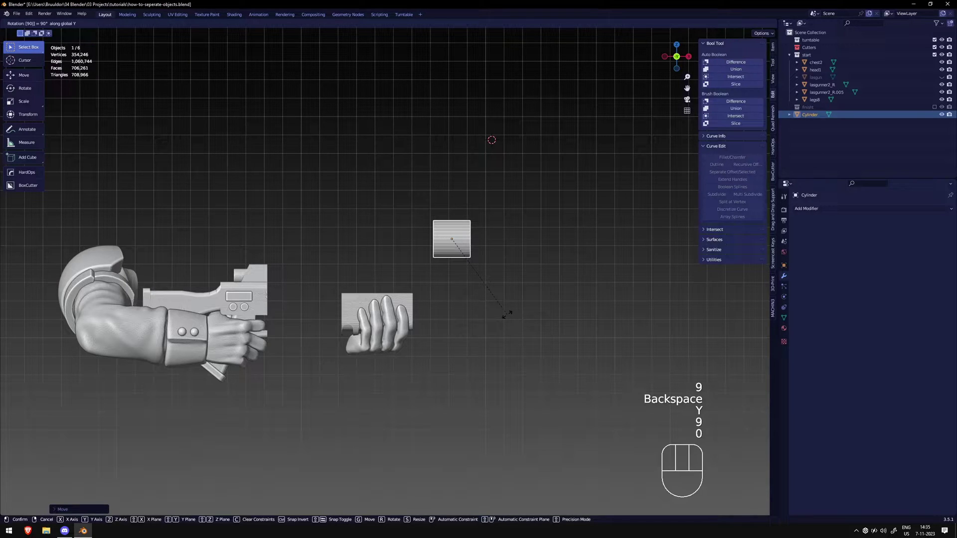
pyautogui.press('Return')
pyautogui.moveTo(507, 317); pyautogui.dragTo(466, 329, button='middle')
pyautogui.press('r')
pyautogui.press('y')
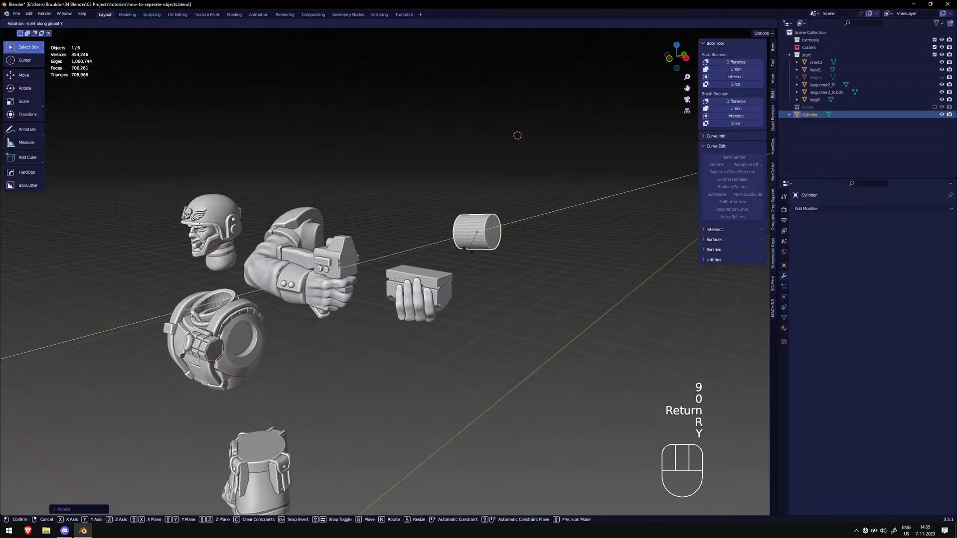
pyautogui.press('KP_1')
pyautogui.press('r')
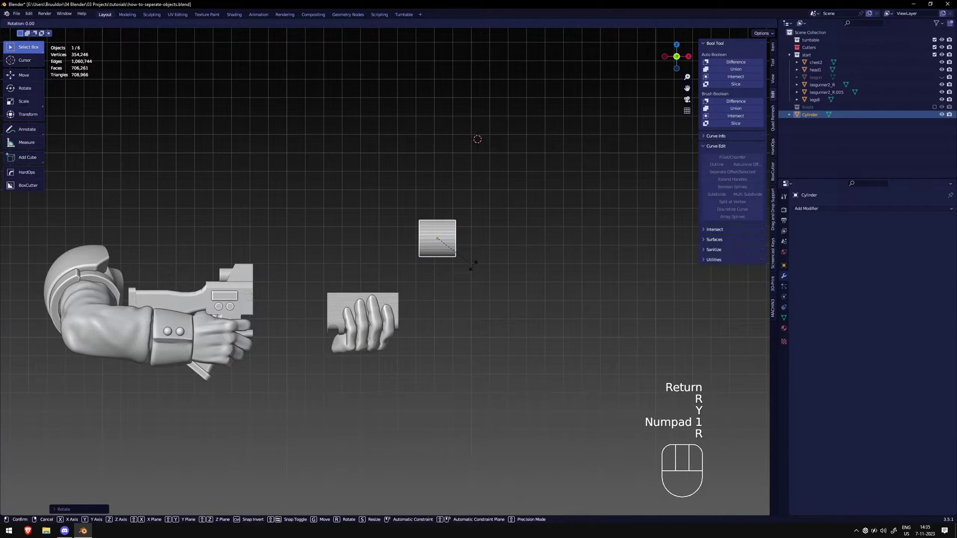
pyautogui.rightClick(469, 265)
pyautogui.press('r')
pyautogui.press('9')
pyautogui.press('0')
pyautogui.press('BackSpace')
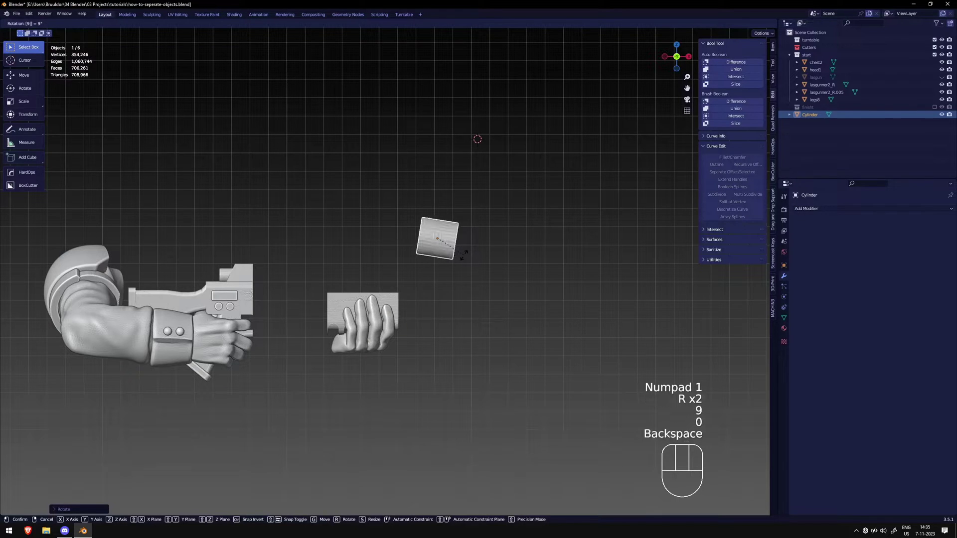
pyautogui.press('BackSpace')
pyautogui.press('BackSpace')
pyautogui.press('r')
pyautogui.press('BackSpace')
pyautogui.press('y')
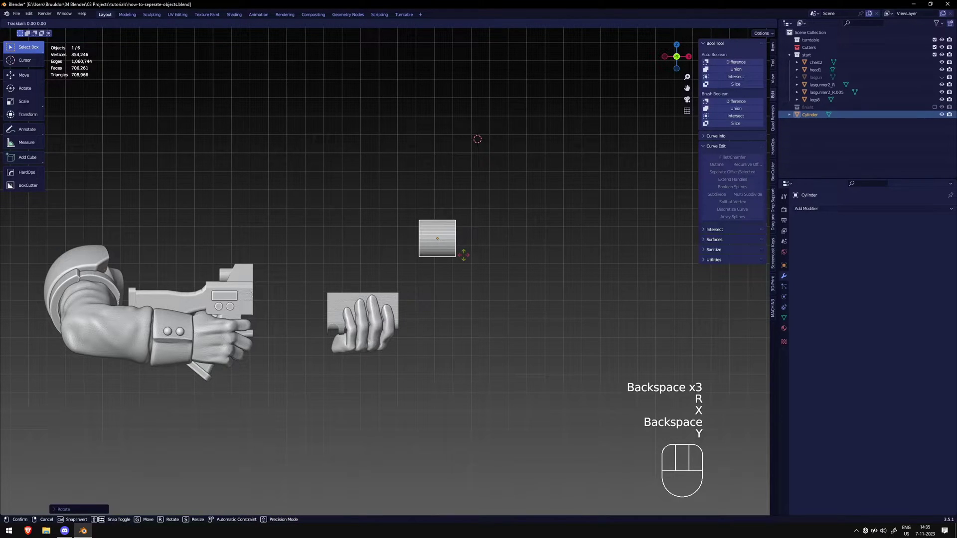
pyautogui.press('r')
pyautogui.write('y90909090')
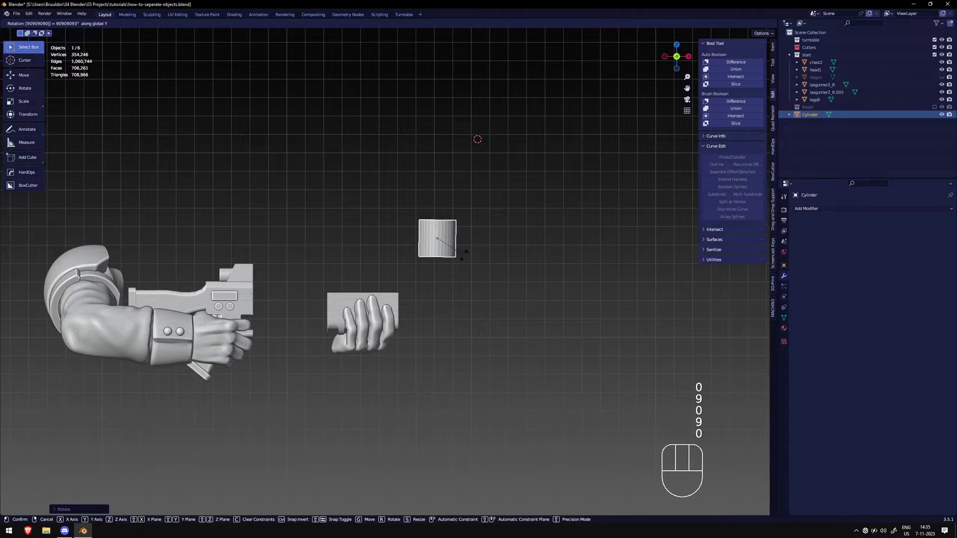
pyautogui.rightClick(535, 232)
# Move the cylinder in front view to the rear end of the hand piece, level with the grip
pyautogui.click(519, 234)
pyautogui.click(450, 241)
pyautogui.press('g')
pyautogui.click(427, 300)
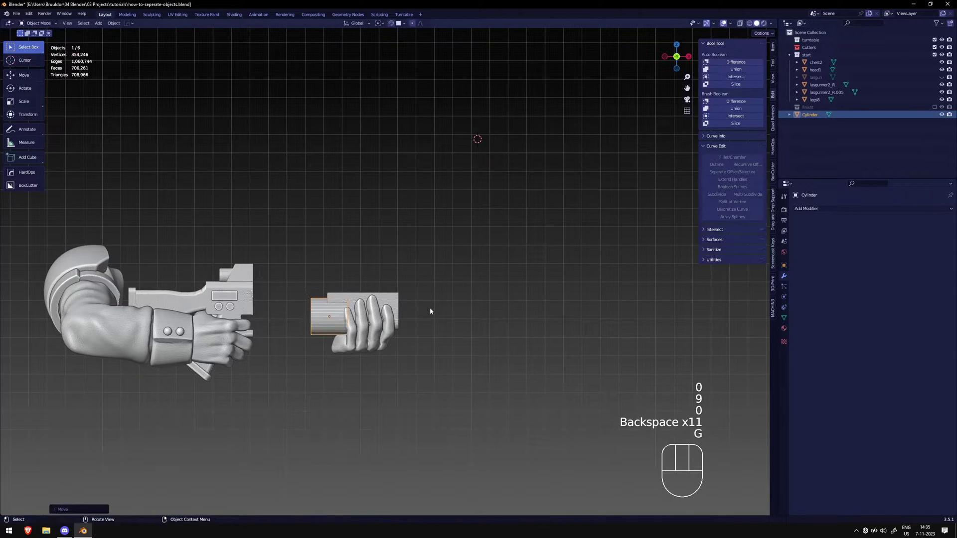
# Align the cylinder with the hand piece along Y and shift it along X to the piece's front end
pyautogui.press('KP_3')
pyautogui.moveTo(429, 307); pyautogui.dragTo(603, 331, button='middle')
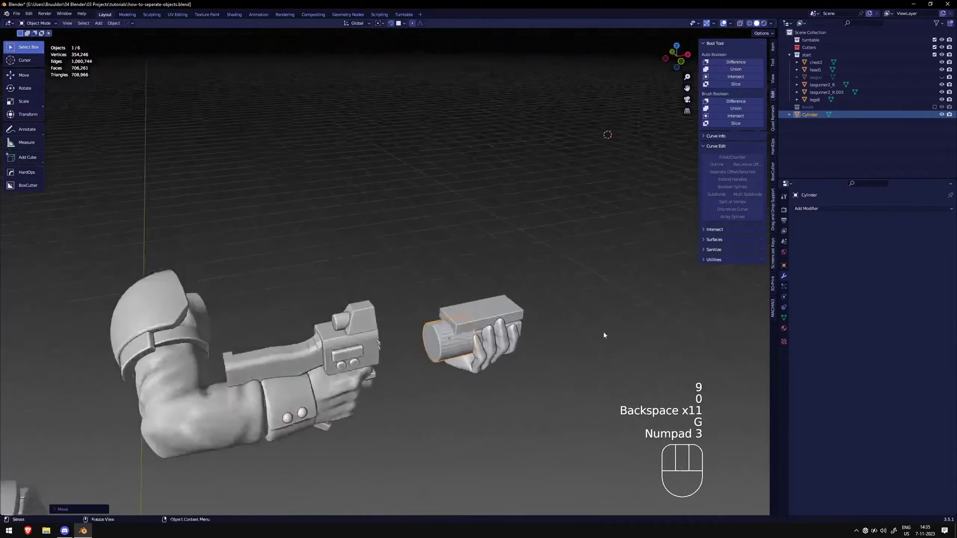
pyautogui.press('g')
pyautogui.press('y')
pyautogui.press('g')
pyautogui.press('x')
pyautogui.click(704, 309)
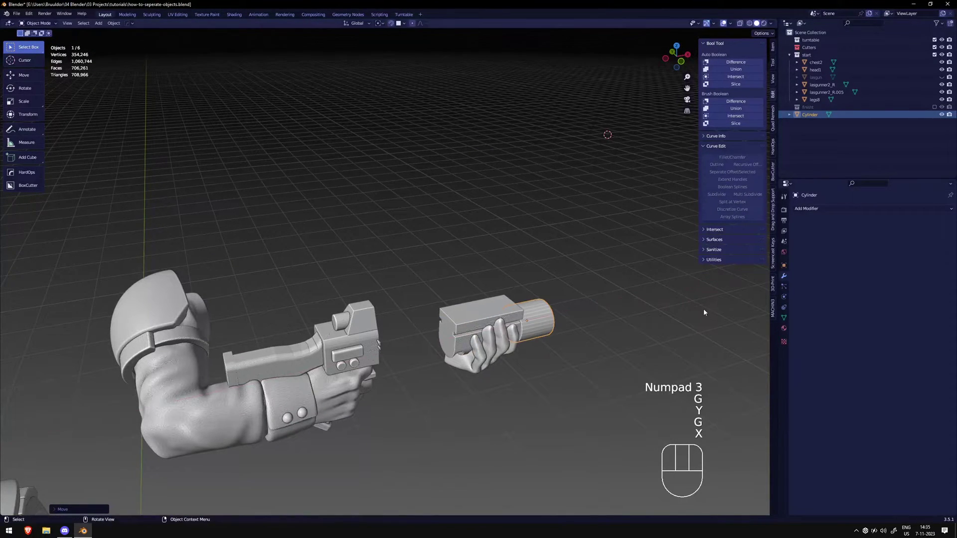
pyautogui.moveTo(626, 280); pyautogui.dragTo(591, 282, button='middle')
pyautogui.press('KP_1')
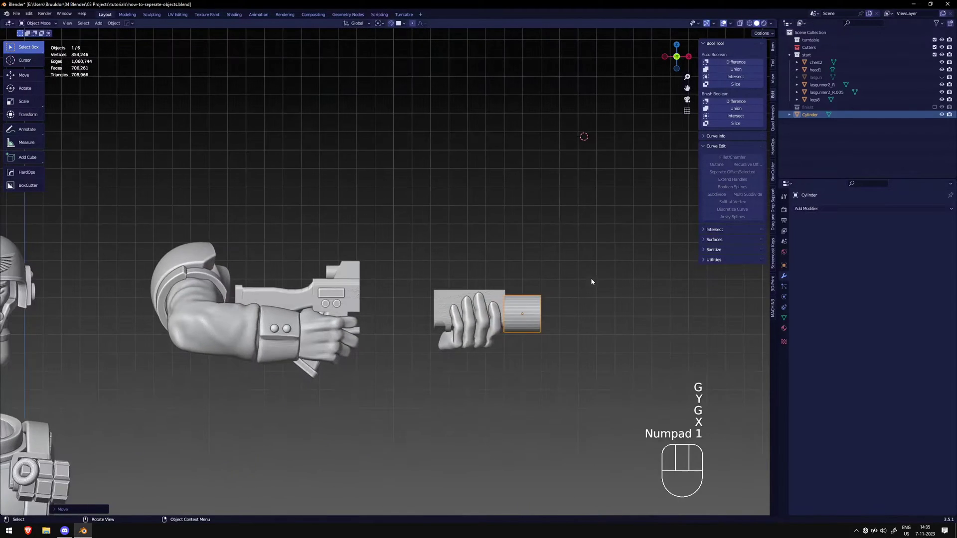
# Stretch the cylinder along X so it runs from inside the hand out past the front of the grip
pyautogui.press('s')
pyautogui.press('x')
pyautogui.click(248, 309)
pyautogui.press('g')
pyautogui.press('x')
pyautogui.press('s')
pyautogui.press('x')
pyautogui.press('s')
pyautogui.press('x')
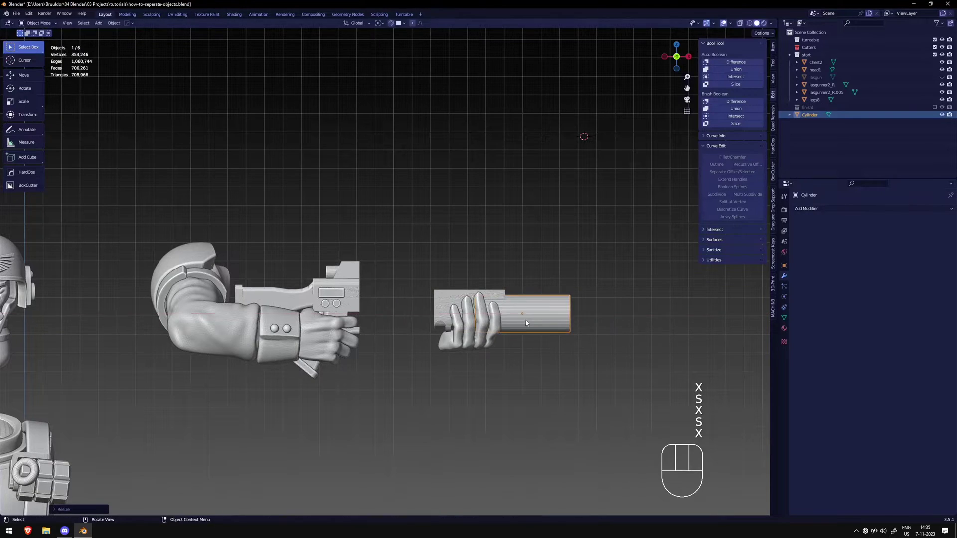
# Move the cylinder back through the hand piece and extrude its upper side upward past the gun block
pyautogui.press('g')
pyautogui.click(479, 325)
pyautogui.moveTo(479, 324); pyautogui.dragTo(425, 293, button='middle')
pyautogui.press('Tab')
pyautogui.press('e')
pyautogui.click(406, 227)
# Shift the extrusion's edge along Y so the cutter covers the gun block's full width, and finish editing the mesh
pyautogui.moveTo(406, 227); pyautogui.dragTo(421, 266, button='middle')
pyautogui.click(446, 248)
pyautogui.click(452, 263)
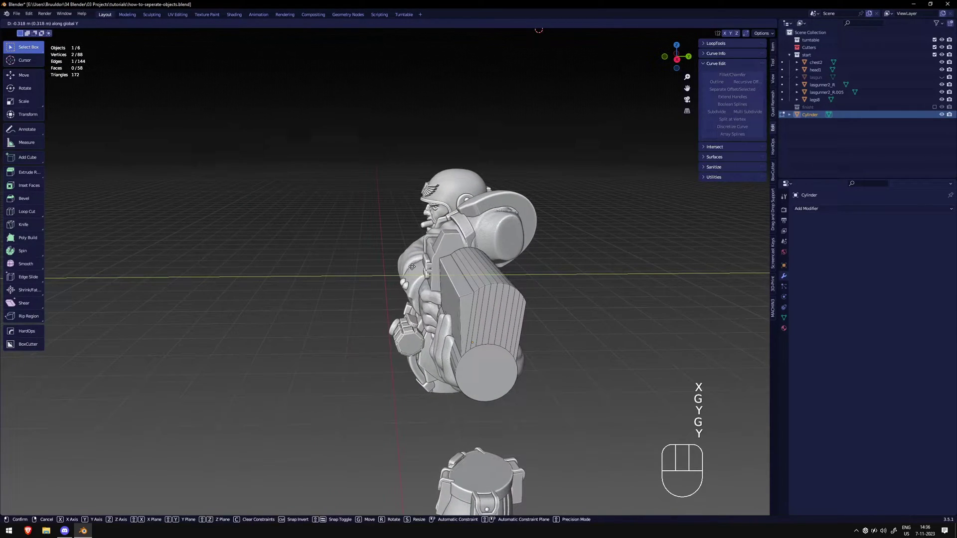
pyautogui.moveTo(409, 267); pyautogui.dragTo(469, 284, button='middle')
pyautogui.press('Tab')
# Subtract the extruded cylinder from the hand piece with a Boolean Difference and set its solver to Fast
pyautogui.click(444, 298)
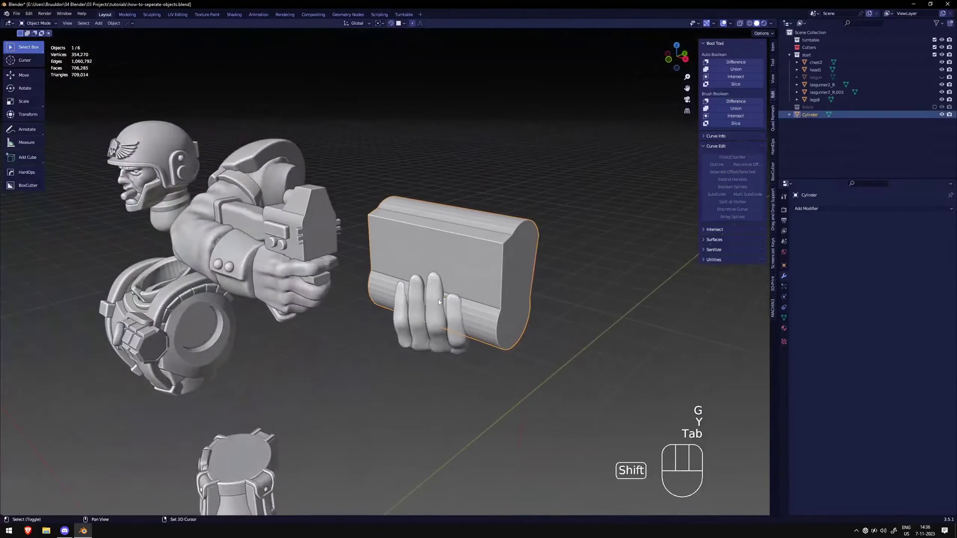
pyautogui.keyDown('shift'); pyautogui.click(426, 312); pyautogui.keyUp('shift')
pyautogui.click(521, 274)
pyautogui.keyDown('shift'); pyautogui.click(461, 324); pyautogui.keyUp('shift')
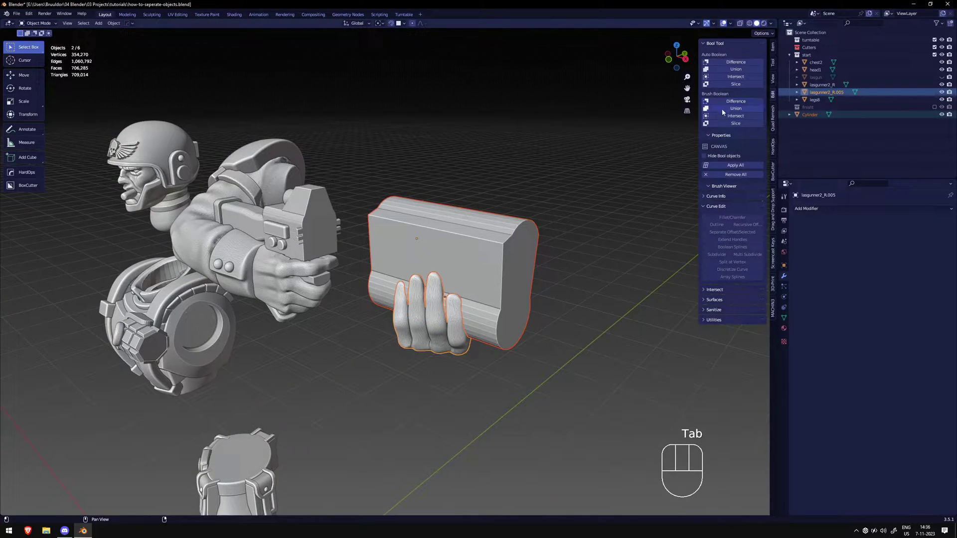
pyautogui.moveTo(492, 206)
pyautogui.mouseDown(button='middle')
pyautogui.moveTo(442, 197)
pyautogui.moveTo(477, 289)
pyautogui.mouseUp(button='middle')
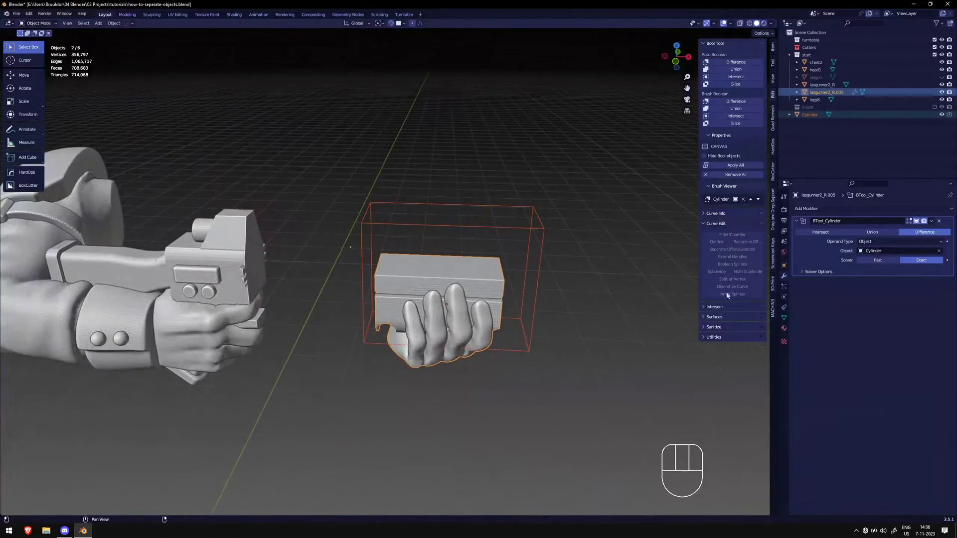
pyautogui.click(879, 261)
pyautogui.moveTo(468, 240); pyautogui.dragTo(251, 248, button='middle')
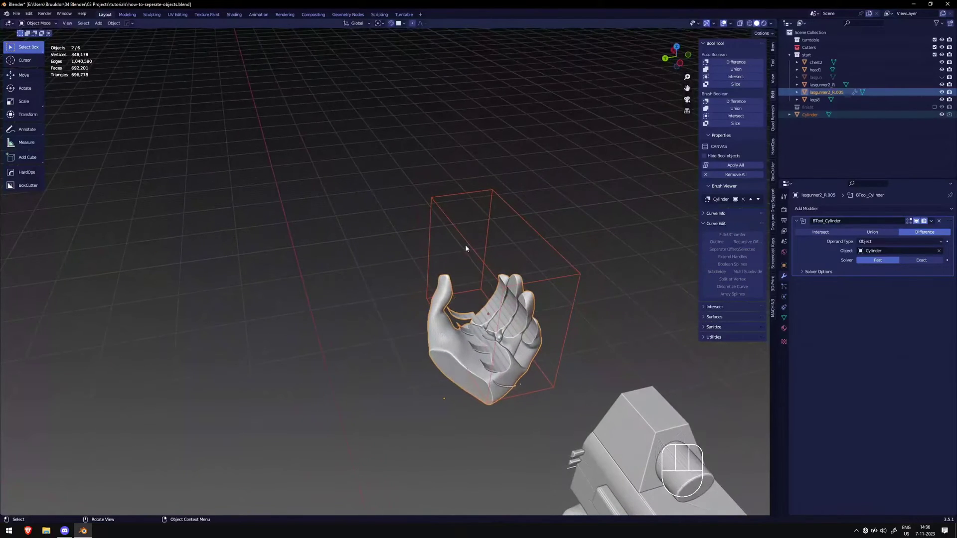
# Fine-tune the cylinder cutter's height along Z inside the hand
pyautogui.moveTo(466, 248); pyautogui.dragTo(485, 229, button='middle')
pyautogui.click(497, 221)
pyautogui.press('g')
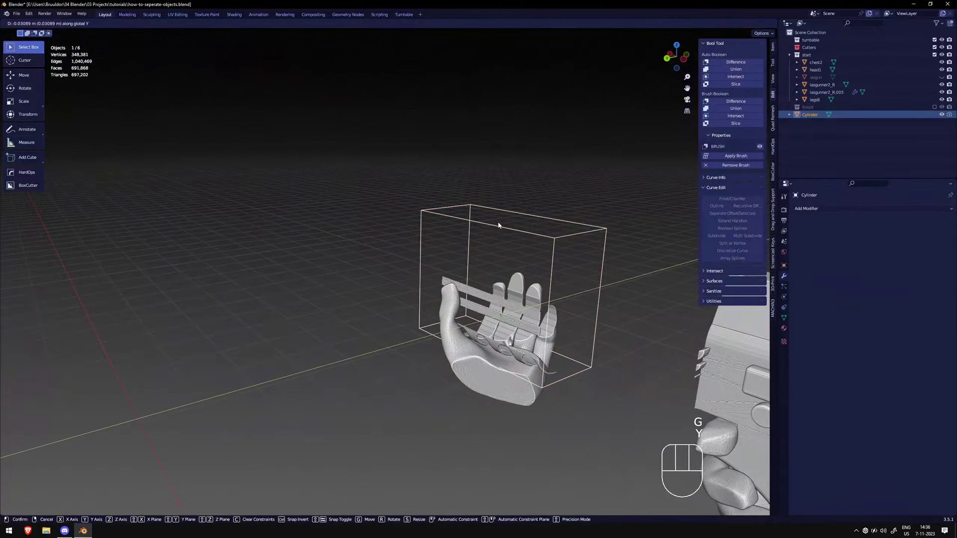
pyautogui.rightClick(499, 226)
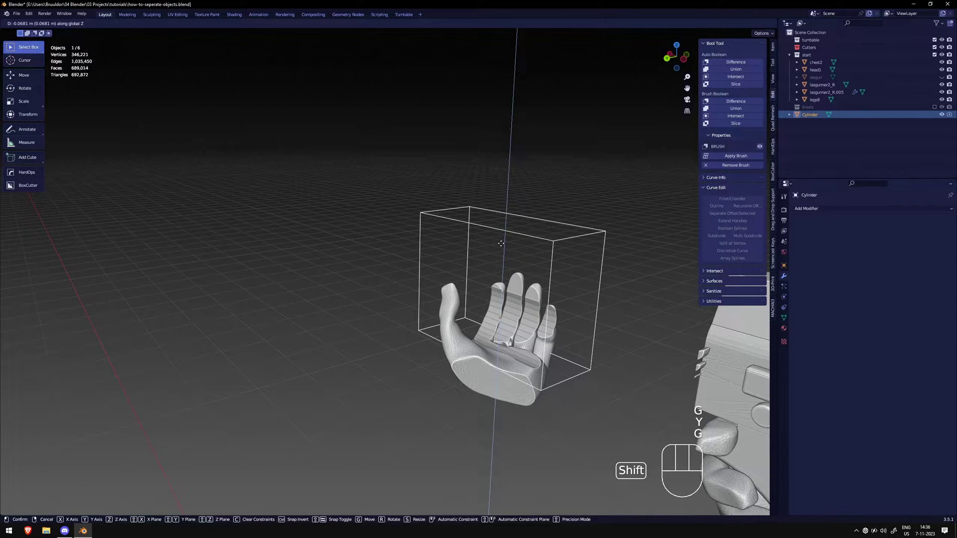
pyautogui.click(434, 235)
# Try adding a loop cut around the cylinder cutter, slid toward one end
pyautogui.moveTo(434, 235); pyautogui.dragTo(357, 260, button='middle')
pyautogui.press('Tab')
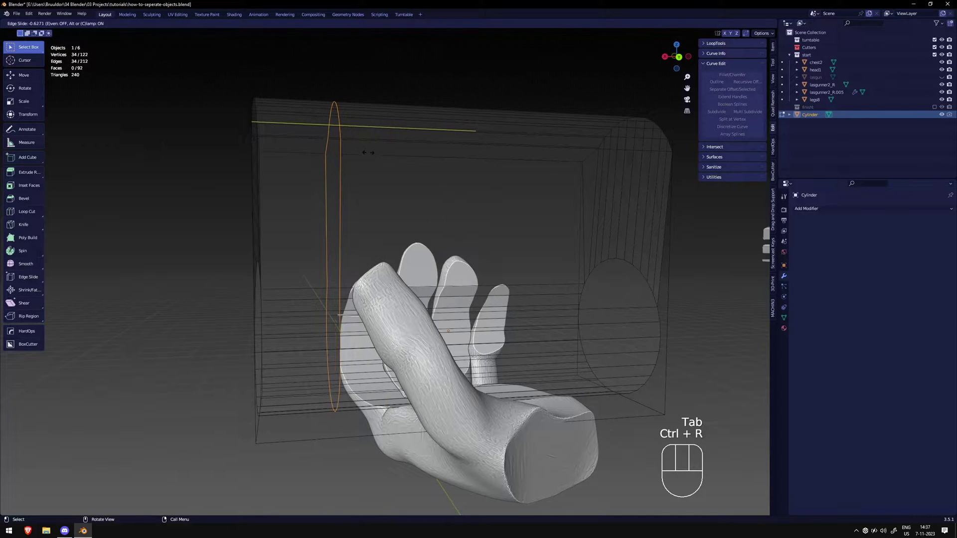
pyautogui.moveTo(373, 155); pyautogui.dragTo(508, 312, button='middle')
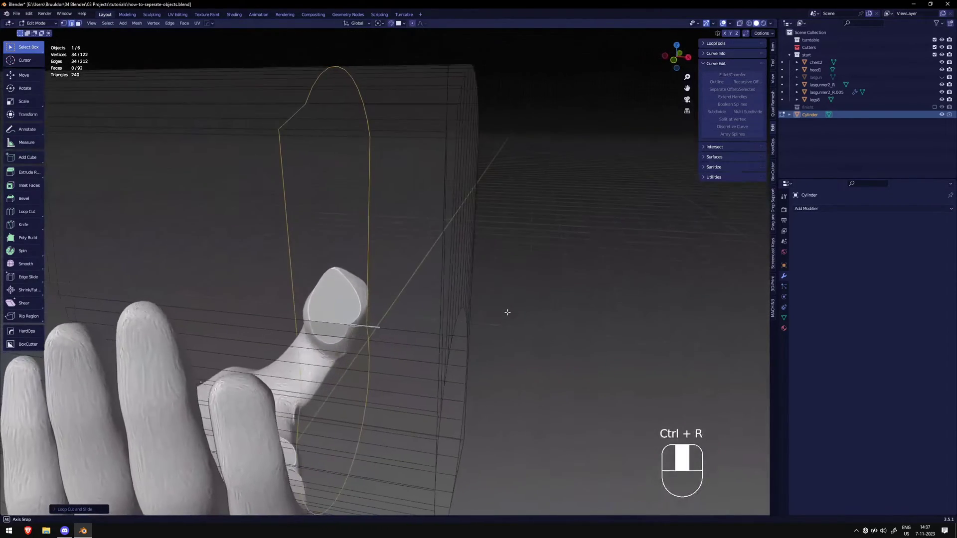
pyautogui.scroll(-9, 483, 314)
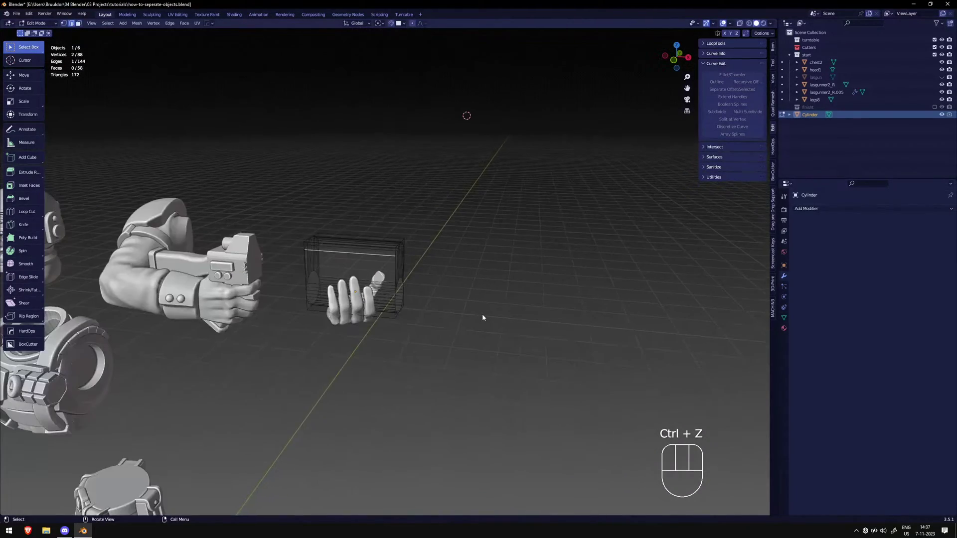
# Apply the hand's Boolean with Visual Geometry to Mesh and delete the cylinder cutter
pyautogui.press('Tab')
pyautogui.click(417, 290)
pyautogui.scroll(1, 379, 304)
pyautogui.keyDown('shift'); pyautogui.click(352, 319); pyautogui.keyUp('shift')
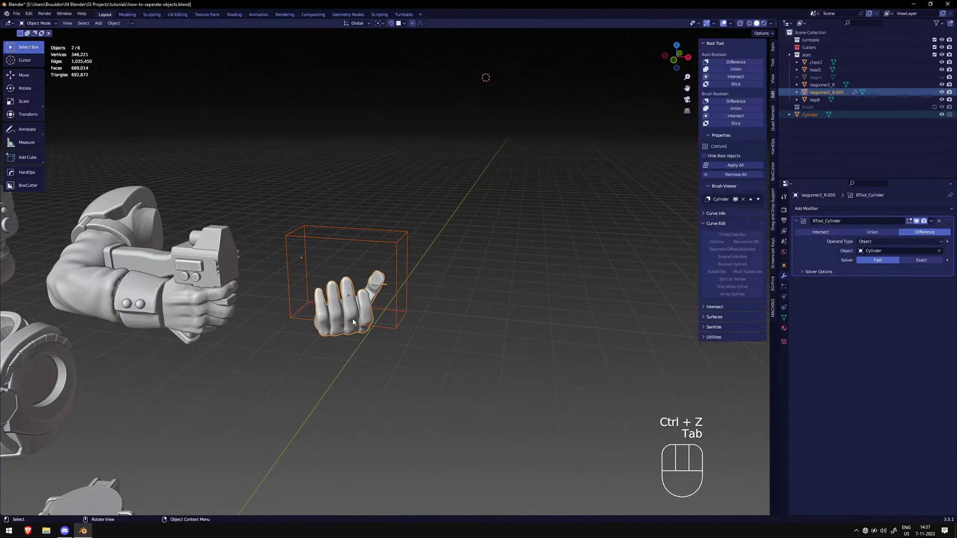
pyautogui.hotkey('ctrl', 'a')
pyautogui.click(351, 319)
pyautogui.click(398, 300)
pyautogui.moveTo(398, 300); pyautogui.dragTo(457, 317, button='middle')
pyautogui.press('x')
# Merge the tip vertices of the outer spike at the thumb's cut face and slide the merged vertex along X into the thumb
pyautogui.scroll(3, 380, 294)
pyautogui.click(371, 305)
pyautogui.press('Tab')
pyautogui.scroll(1, 399, 304)
pyautogui.scroll(4, 458, 317)
pyautogui.scroll(5, 458, 317)
pyautogui.moveTo(414, 293); pyautogui.dragTo(439, 338, button='middle')
pyautogui.press('1')
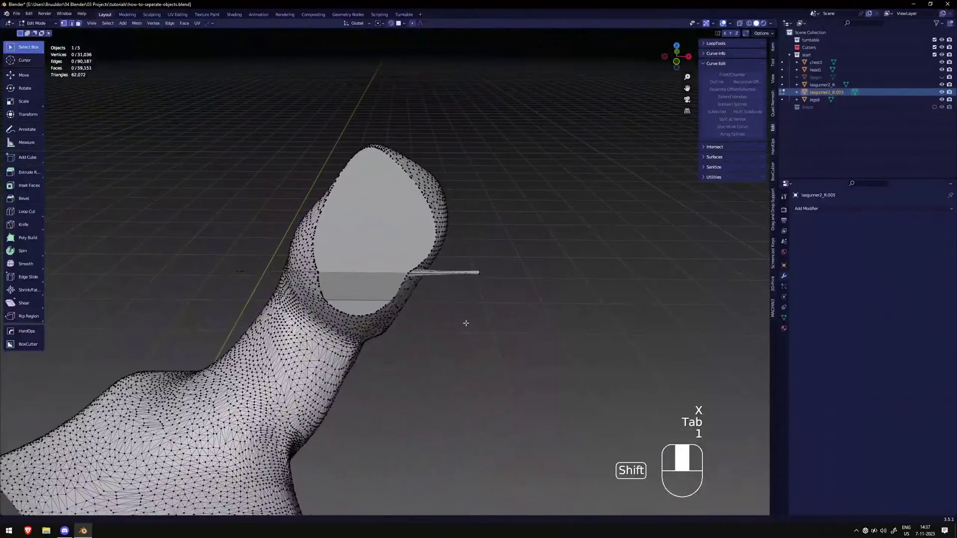
pyautogui.scroll(3, 571, 317)
pyautogui.moveTo(575, 249); pyautogui.dragTo(503, 292, button='middle')
pyautogui.click(633, 304)
pyautogui.moveTo(638, 307); pyautogui.dragTo(591, 294, button='middle')
pyautogui.moveTo(569, 241); pyautogui.dragTo(568, 234)
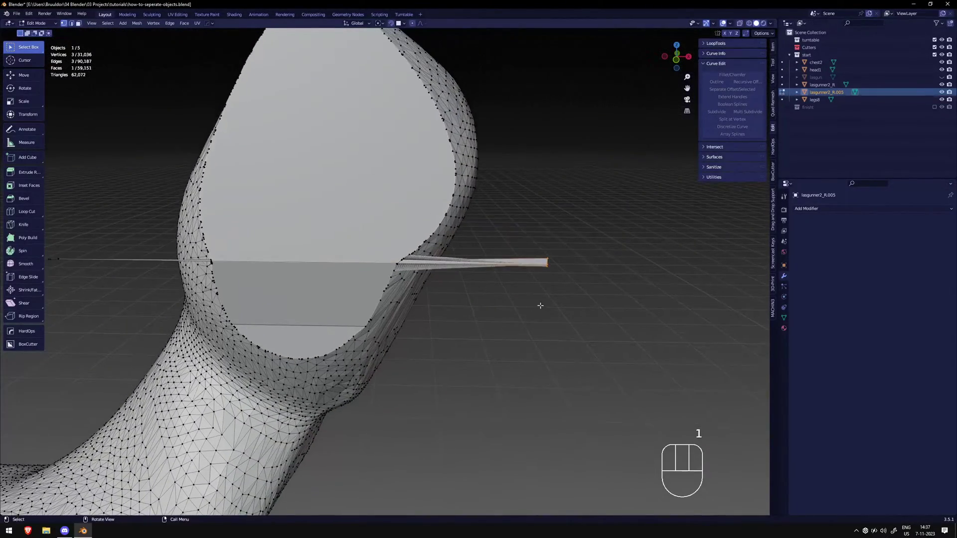
pyautogui.moveTo(455, 250); pyautogui.dragTo(383, 264, button='middle')
pyautogui.moveTo(462, 269); pyautogui.dragTo(565, 284, button='middle')
pyautogui.click(477, 272)
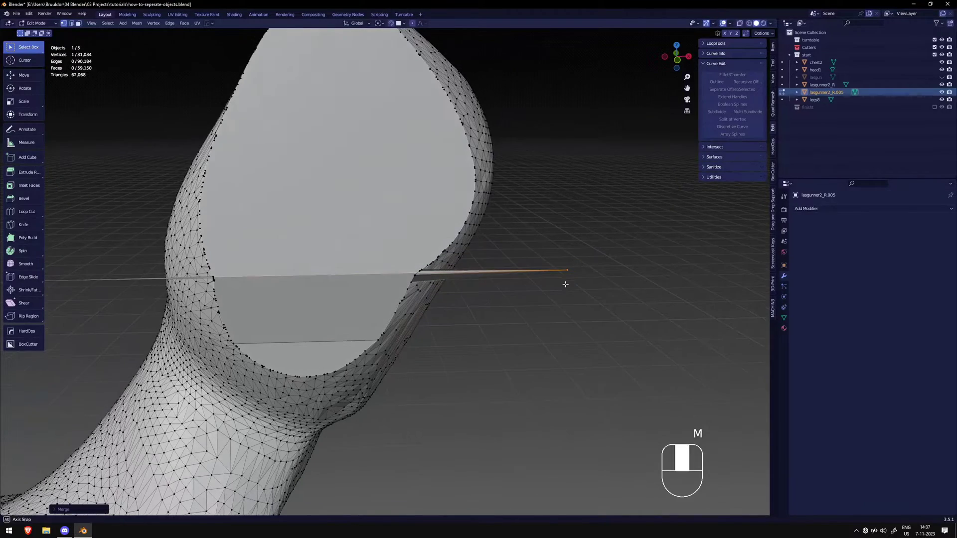
pyautogui.click(414, 289)
# Merge the tip vertices of the spike on the thumb's opposite side and pull the merged vertex along X back to the surface
pyautogui.moveTo(414, 289)
pyautogui.mouseDown(button='middle')
pyautogui.moveTo(438, 294)
pyautogui.moveTo(422, 290)
pyautogui.mouseUp(button='middle')
pyautogui.keyDown('shift'); pyautogui.moveTo(423, 290); pyautogui.dragTo(534, 301, button='middle'); pyautogui.keyUp('shift')
pyautogui.scroll(-1, 531, 300)
pyautogui.moveTo(308, 287)
pyautogui.keyDown('shift'); pyautogui.mouseDown(button='middle')
pyautogui.moveTo(265, 291)
pyautogui.moveTo(308, 274)
pyautogui.mouseUp(button='middle'); pyautogui.keyUp('shift')
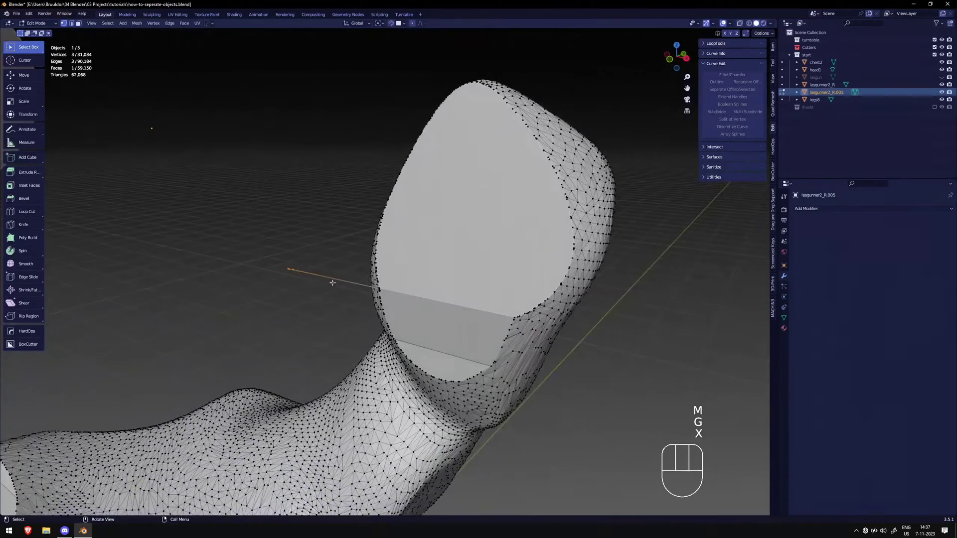
pyautogui.moveTo(292, 275); pyautogui.dragTo(274, 261)
pyautogui.moveTo(274, 261); pyautogui.dragTo(287, 281, button='middle')
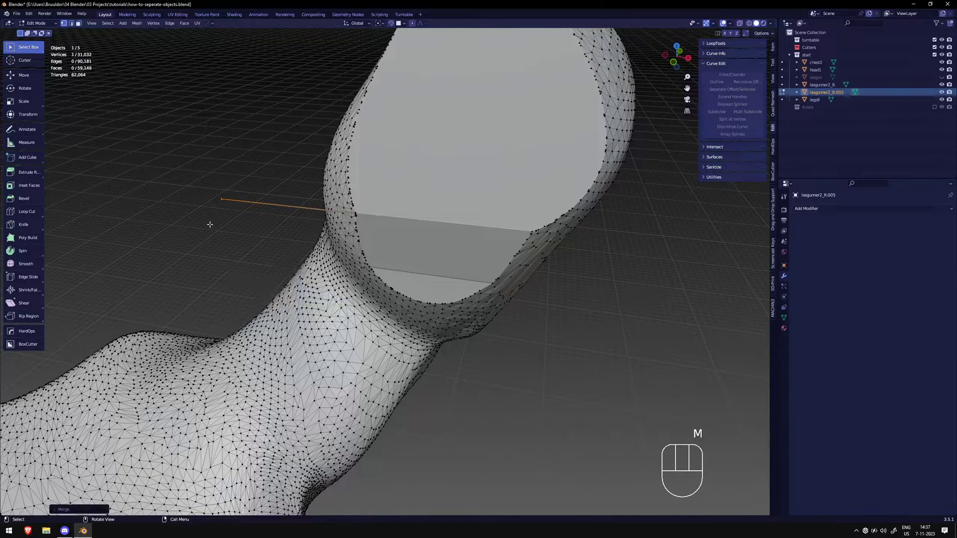
pyautogui.click(371, 240)
pyautogui.moveTo(371, 241); pyautogui.dragTo(468, 228, button='middle')
pyautogui.press('g')
pyautogui.press('x')
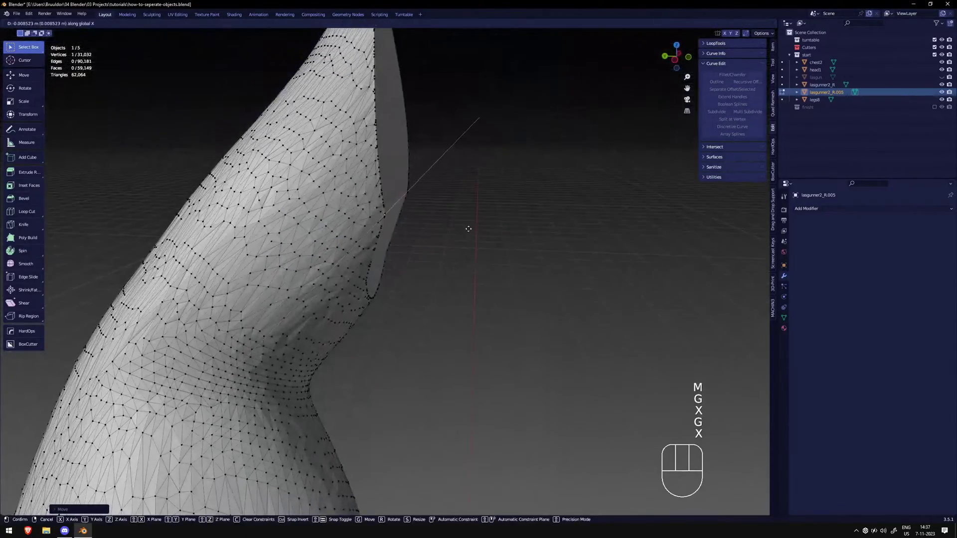
pyautogui.click(470, 229)
# Isolate the hand piece in local view and check it from the front for leftover stray geometry
pyautogui.press('KP_Divide')
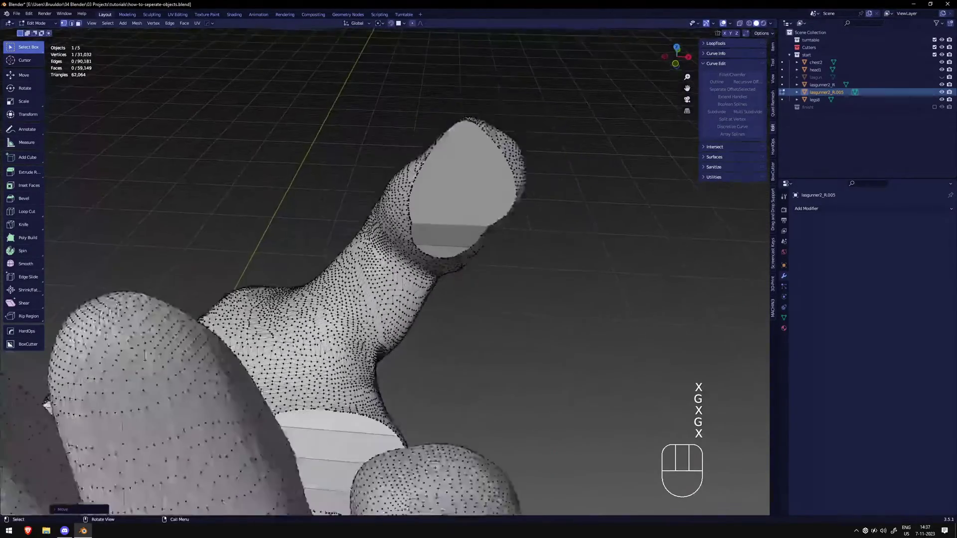
pyautogui.scroll(-3, 371, 271)
pyautogui.moveTo(342, 249); pyautogui.dragTo(325, 214, button='middle')
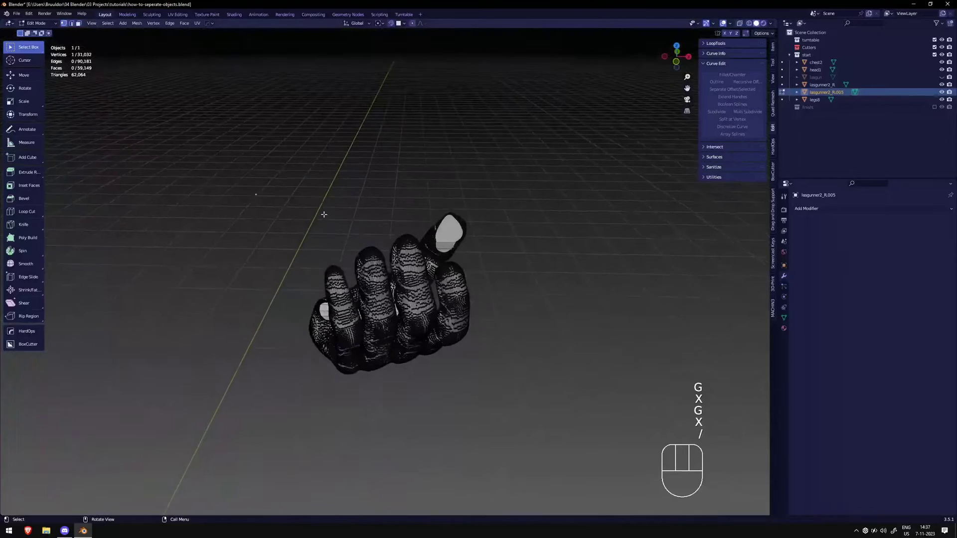
pyautogui.scroll(-2, 324, 214)
pyautogui.click(329, 208)
pyautogui.press('KP_1')
pyautogui.press('Tab')
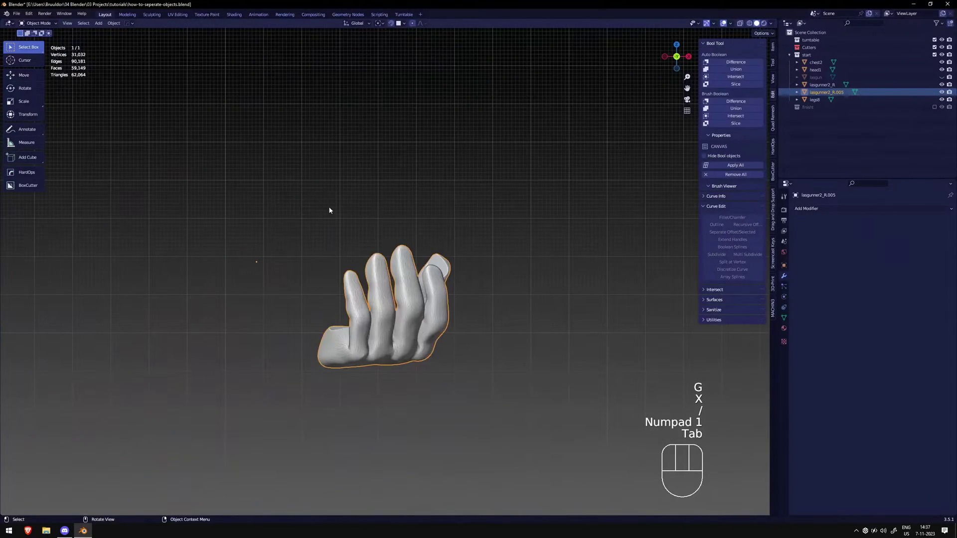
pyautogui.click(328, 209)
pyautogui.scroll(-4, 265, 228)
pyautogui.scroll(-2, 378, 253)
pyautogui.keyDown('shift'); pyautogui.moveTo(257, 228); pyautogui.dragTo(441, 266, button='middle'); pyautogui.keyUp('shift')
pyautogui.press('KP_Divide')
pyautogui.press('KP_1')
pyautogui.scroll(-3, 411, 269)
pyautogui.keyDown('shift'); pyautogui.moveTo(352, 271); pyautogui.dragTo(245, 300, button='middle'); pyautogui.keyUp('shift')
pyautogui.press('KP_1')
pyautogui.press('g')
pyautogui.rightClick(342, 324)
pyautogui.moveTo(344, 324); pyautogui.dragTo(488, 315, button='middle')
pyautogui.press('KP_1')
# Add a cube, scale it up and place it over the front body of the gun above the gripping hand
pyautogui.keyDown('shift'); pyautogui.moveTo(396, 262); pyautogui.dragTo(466, 276, button='middle'); pyautogui.keyUp('shift')
pyautogui.scroll(1, 457, 259)
pyautogui.click(456, 277)
pyautogui.scroll(3, 456, 277)
pyautogui.hotkey('shift', 'a')
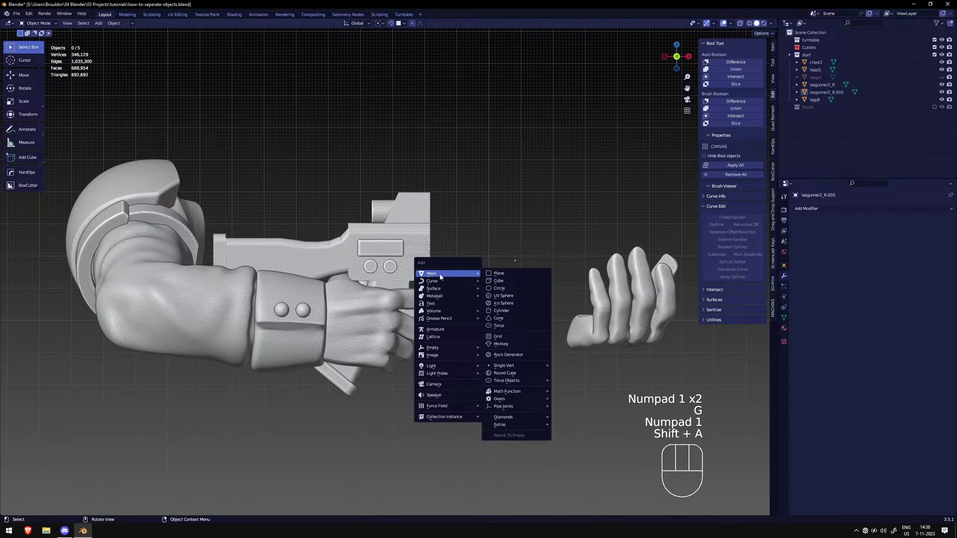
pyautogui.click(510, 282)
pyautogui.scroll(-3, 511, 280)
pyautogui.hotkey('shift', 'a')
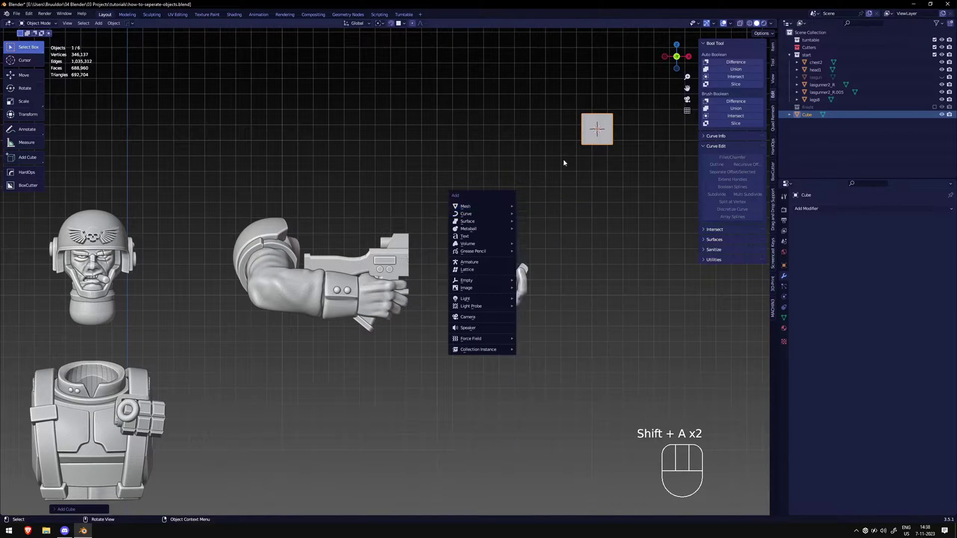
pyautogui.click(421, 222)
pyautogui.scroll(2, 422, 222)
pyautogui.press('s')
pyautogui.click(519, 238)
pyautogui.press('g')
# Move the cube's arm-side face along X and Z to fit the cutter to the gun just above the hand
pyautogui.moveTo(503, 276); pyautogui.dragTo(348, 240, button='middle')
pyautogui.press('Tab')
pyautogui.press('3')
pyautogui.press('g')
pyautogui.press('x')
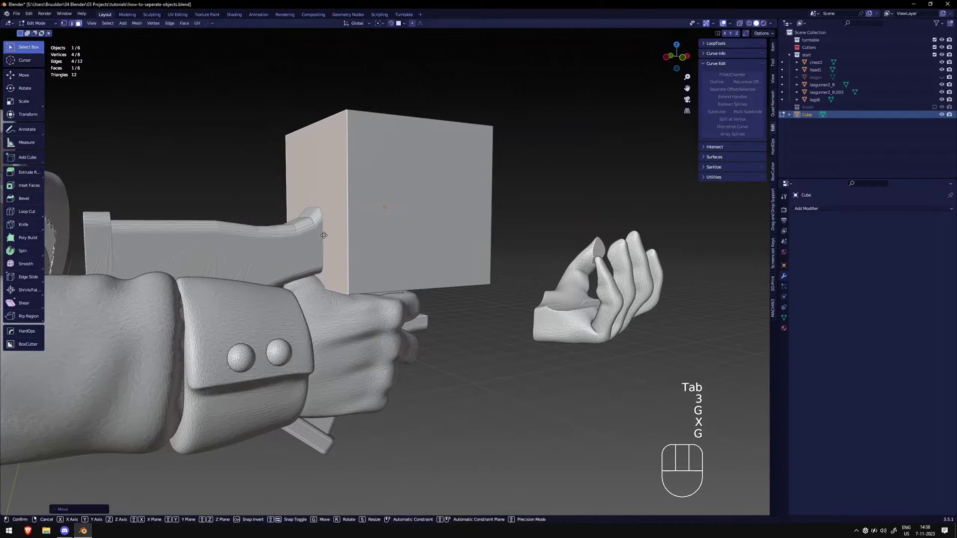
pyautogui.press('z')
pyautogui.moveTo(327, 226); pyautogui.dragTo(423, 273, button='middle')
pyautogui.press('KP_1')
pyautogui.press('Tab')
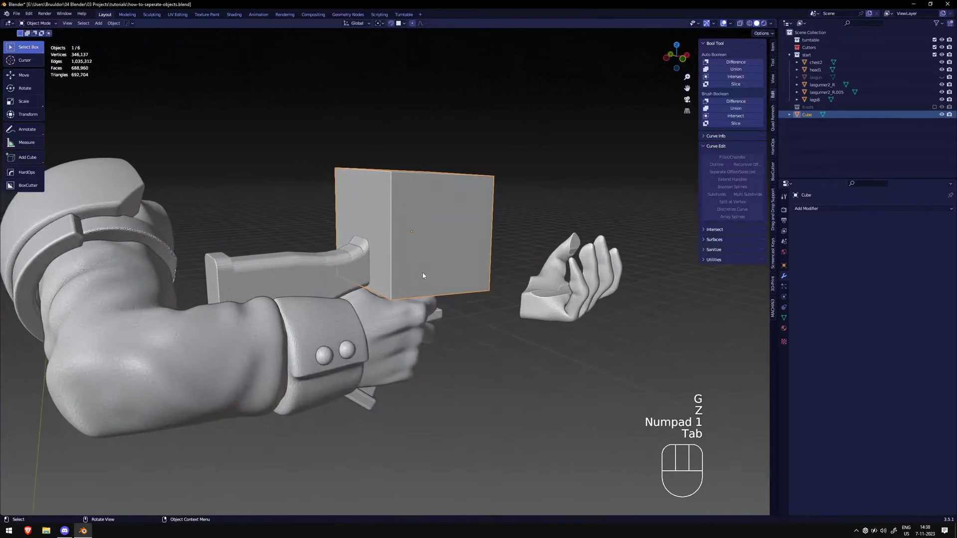
# Subtract the cube from the gun arm with a Boolean Difference
pyautogui.press('KP_1')
pyautogui.keyDown('shift'); pyautogui.click(390, 333); pyautogui.keyUp('shift')
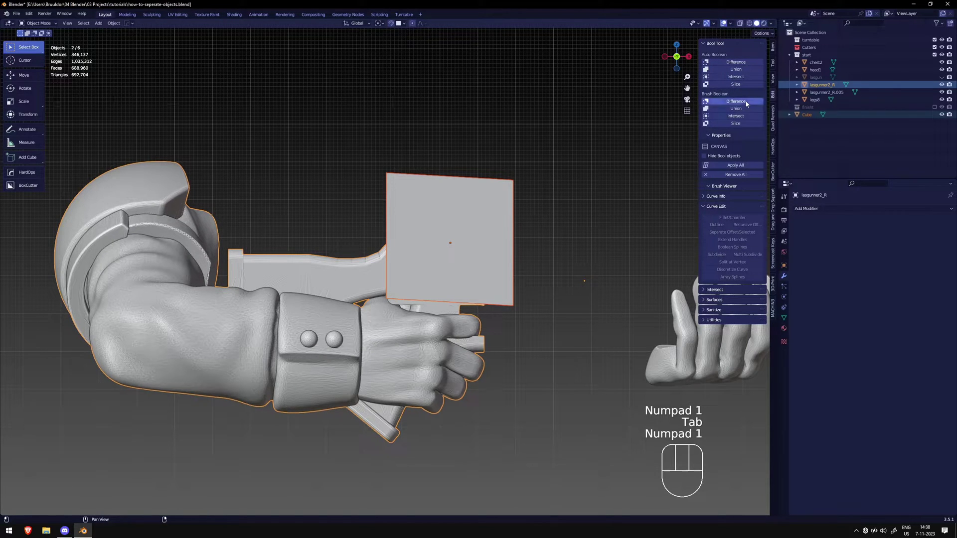
pyautogui.click(519, 279)
pyautogui.moveTo(518, 279); pyautogui.dragTo(554, 268, button='middle')
pyautogui.press('KP_1')
pyautogui.press('KP_0')
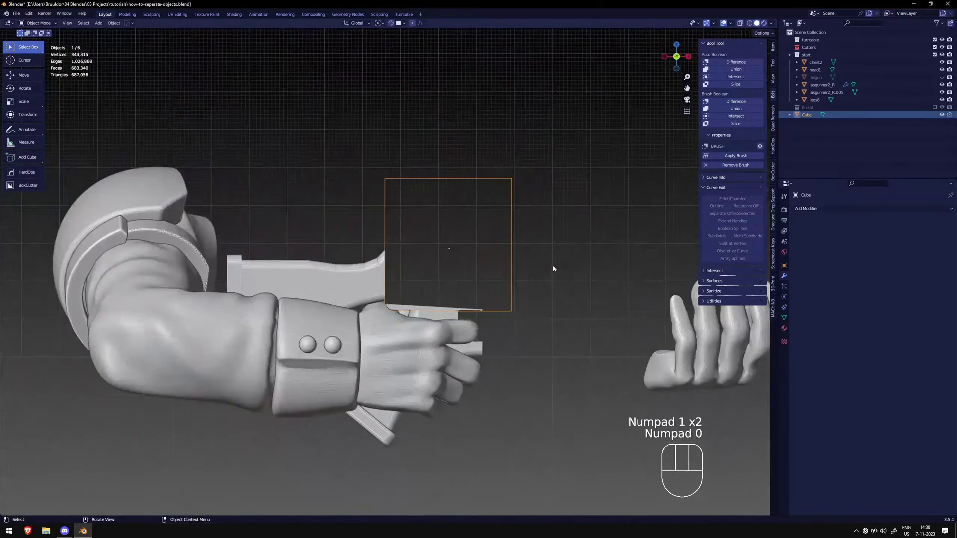
# Apply the gun arm's Boolean with Visual Geometry to Mesh and delete the cutter cube
pyautogui.click(399, 356)
pyautogui.hotkey('ctrl', 'a')
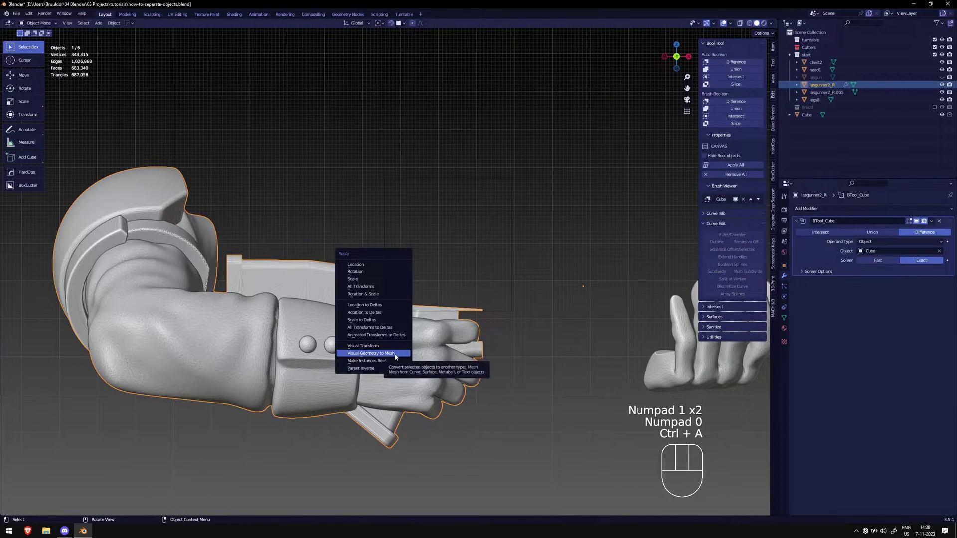
pyautogui.click(501, 311)
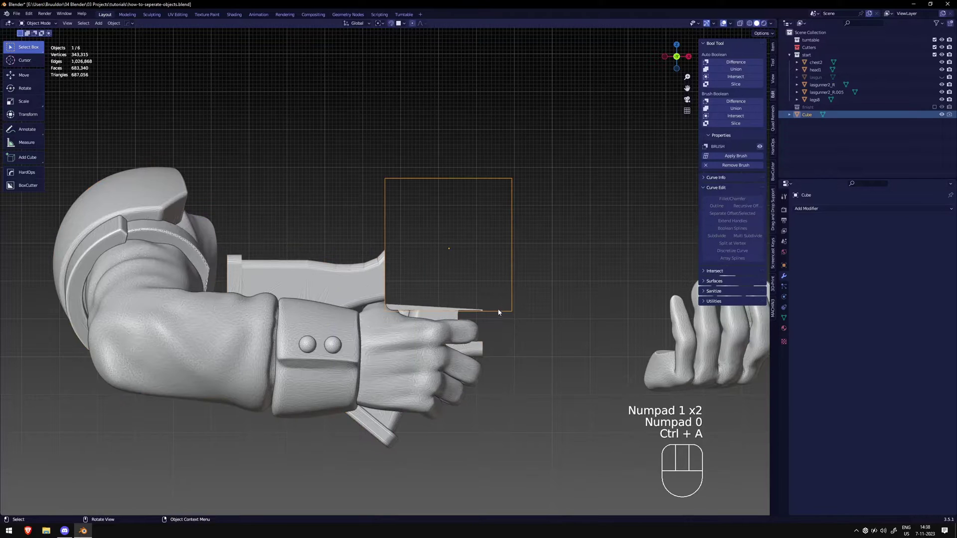
pyautogui.moveTo(500, 311); pyautogui.dragTo(500, 315, button='middle')
pyautogui.press('x')
pyautogui.click(501, 315)
# Add a plane and move it in front view to just above the gripping hand
pyautogui.press('KP_1')
pyautogui.moveTo(477, 276); pyautogui.dragTo(441, 288, button='middle')
pyautogui.press('KP_1')
pyautogui.press('KP_1')
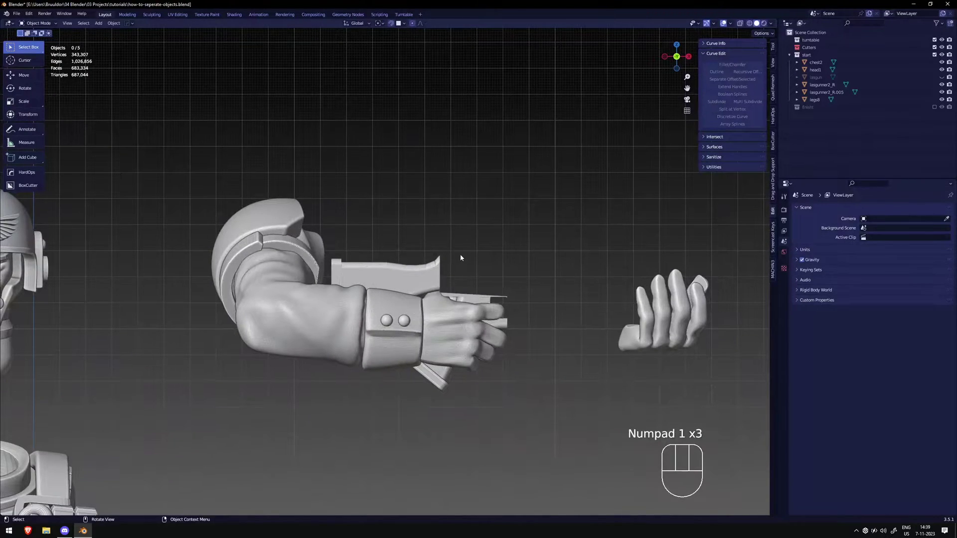
pyautogui.hotkey('shift', 'a')
pyautogui.moveTo(461, 256)
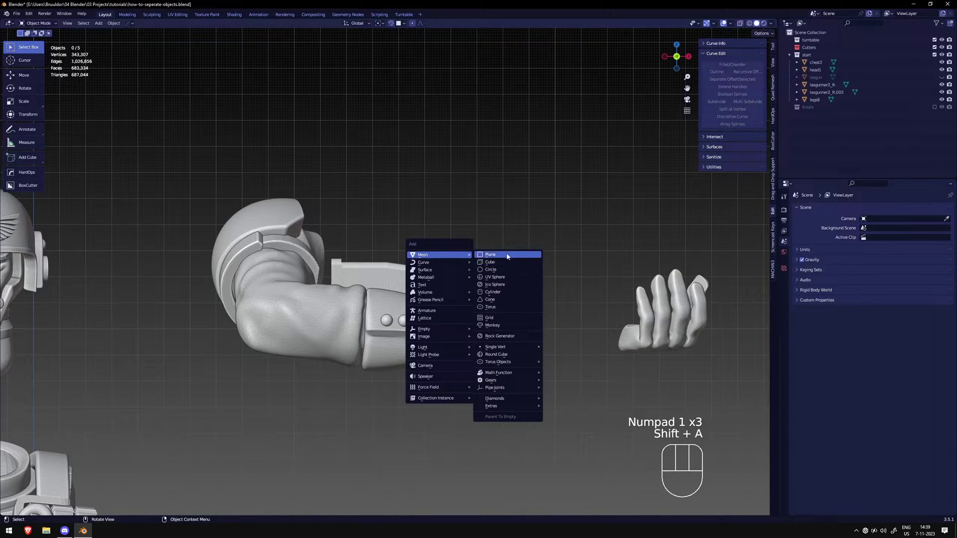
pyautogui.click(503, 259)
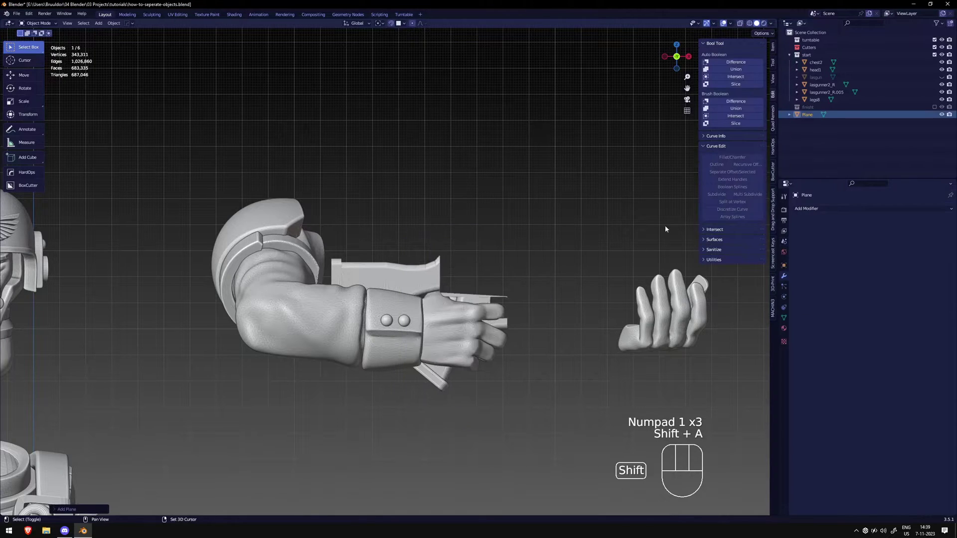
pyautogui.press('g')
pyautogui.keyDown('shift'); pyautogui.moveTo(350, 302); pyautogui.dragTo(422, 281, button='middle'); pyautogui.keyUp('shift')
pyautogui.press('g')
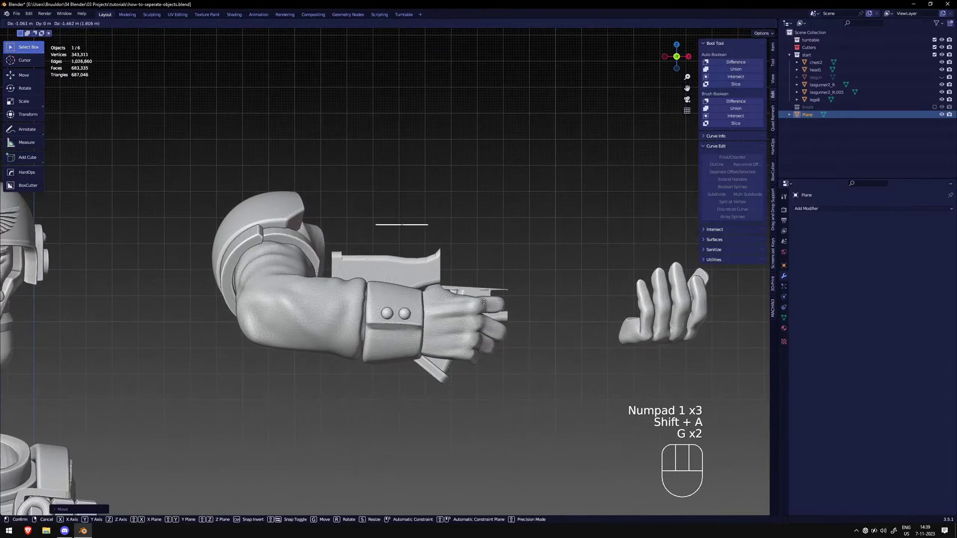
pyautogui.click(555, 348)
pyautogui.moveTo(507, 282); pyautogui.dragTo(461, 298, button='middle')
pyautogui.press('KP_1')
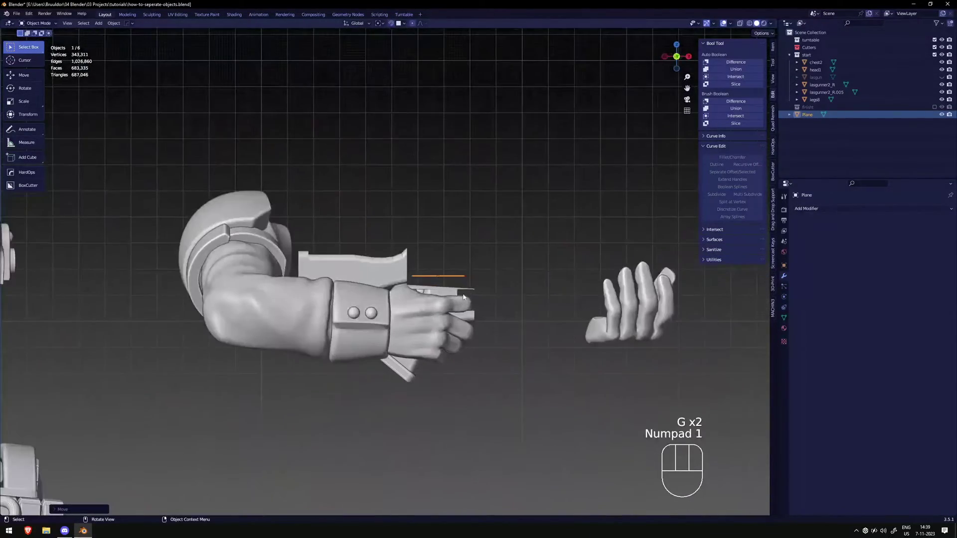
# Move the plane back to the rear end of the gun stock and align it with the gun along Y
pyautogui.moveTo(314, 273); pyautogui.dragTo(241, 302, button='middle')
pyautogui.press('g')
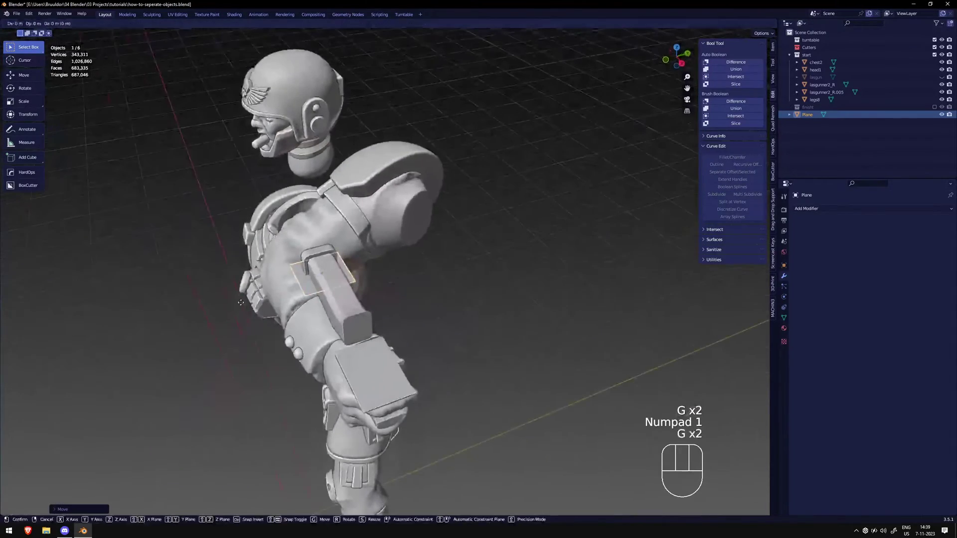
pyautogui.press('KP_1')
pyautogui.scroll(8, 377, 267)
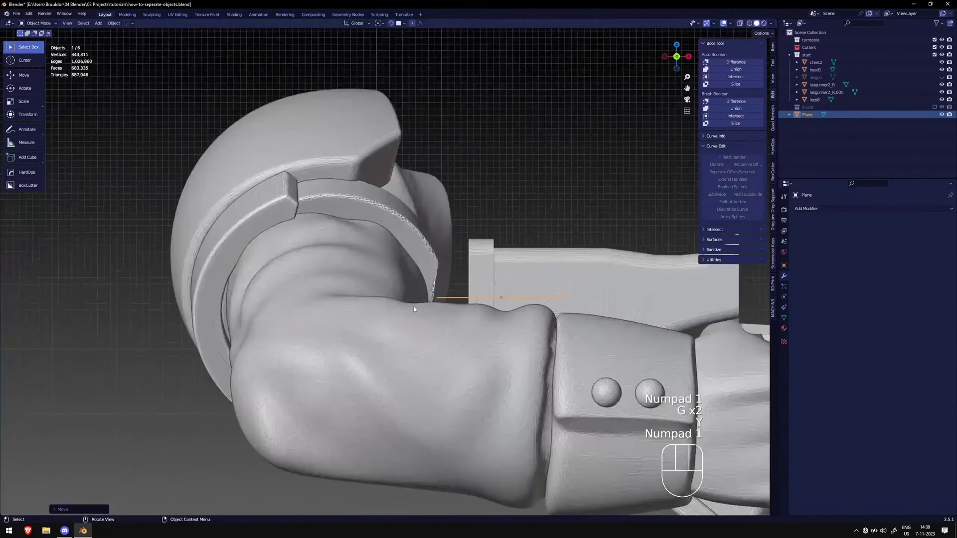
# Merge all of the plane's vertices into a single vertex
pyautogui.click(377, 268)
pyautogui.press('Tab')
pyautogui.moveTo(377, 268); pyautogui.dragTo(383, 280, button='middle')
pyautogui.press('KP_1')
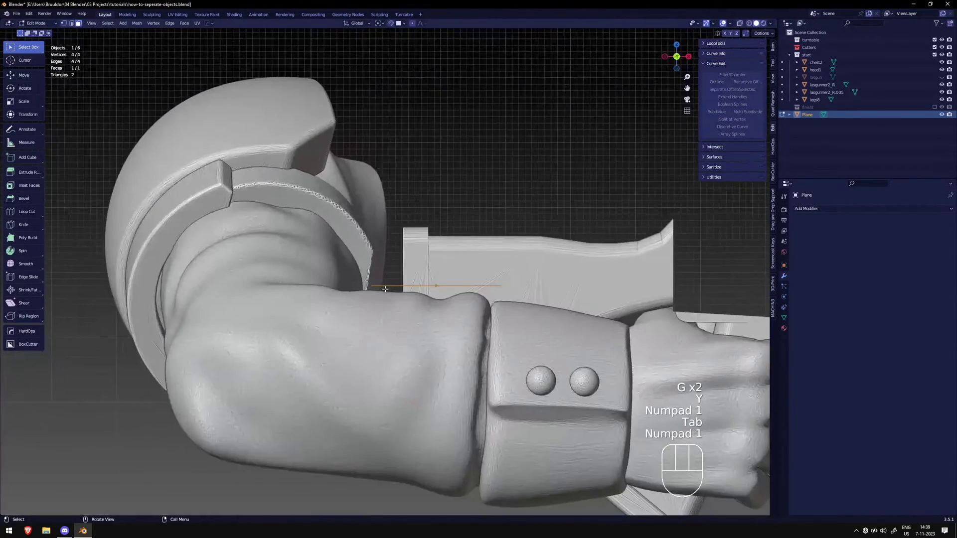
pyautogui.moveTo(385, 289); pyautogui.dragTo(384, 294, button='middle')
pyautogui.scroll(-4, 384, 294)
pyautogui.press('a')
pyautogui.press('m')
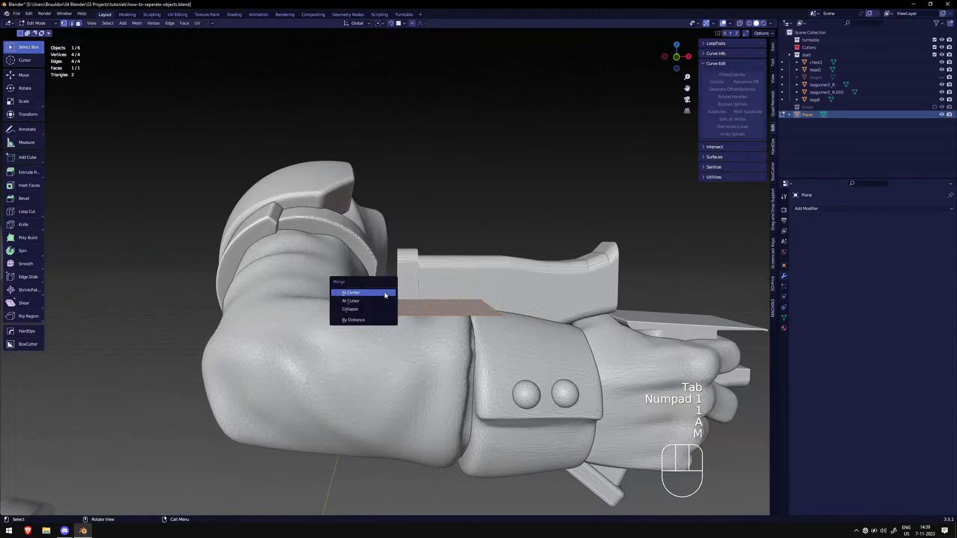
pyautogui.click(382, 300)
# In front view, move the vertex to where the gun stock's rear end meets the sleeve outline
pyautogui.press('KP_1')
pyautogui.press('g')
pyautogui.scroll(5, 469, 288)
pyautogui.press('g')
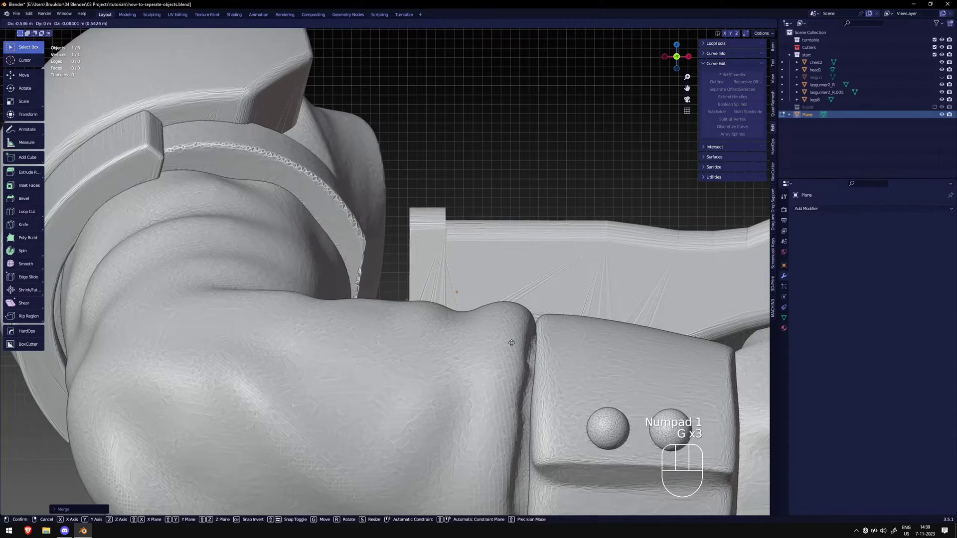
pyautogui.keyDown('shift'); pyautogui.moveTo(497, 352); pyautogui.dragTo(462, 296, button='middle'); pyautogui.keyUp('shift')
pyautogui.press('g')
pyautogui.click(445, 290)
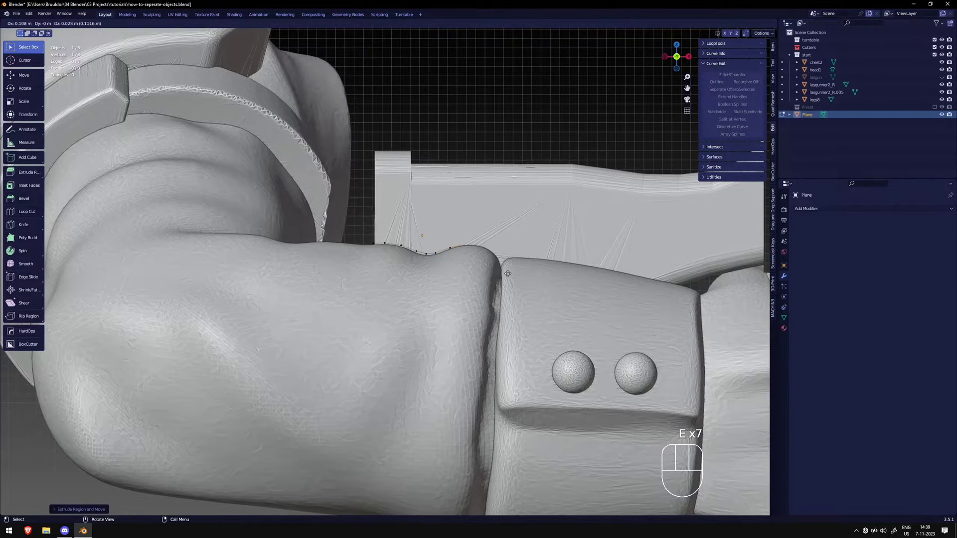
# Extrude a chain of vertices along the upper outline of the sleeve and cuff to just past the thumb base
pyautogui.keyDown('shift'); pyautogui.moveTo(560, 288); pyautogui.dragTo(499, 297, button='middle'); pyautogui.keyUp('shift')
pyautogui.press('e')
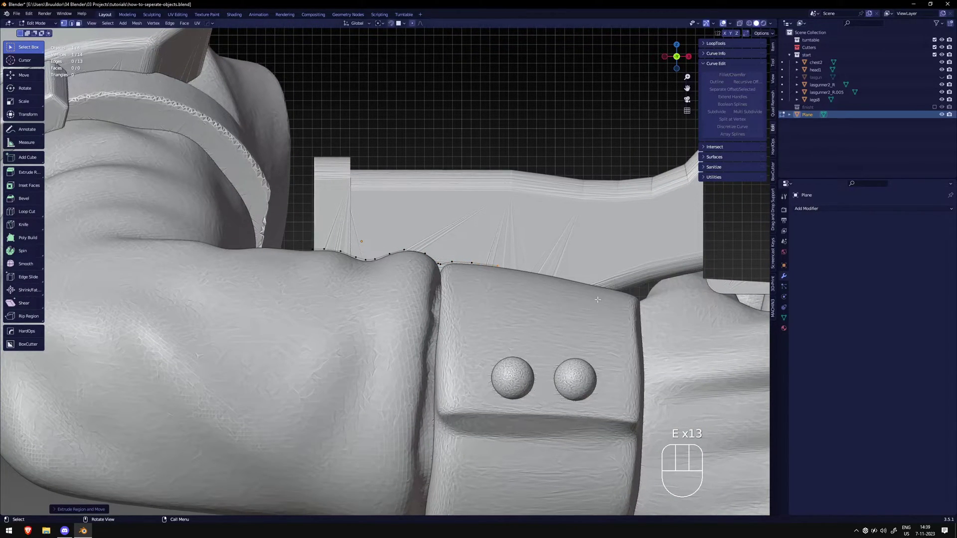
pyautogui.keyDown('shift'); pyautogui.moveTo(630, 305); pyautogui.dragTo(510, 297, button='middle'); pyautogui.keyUp('shift')
pyautogui.press('e')
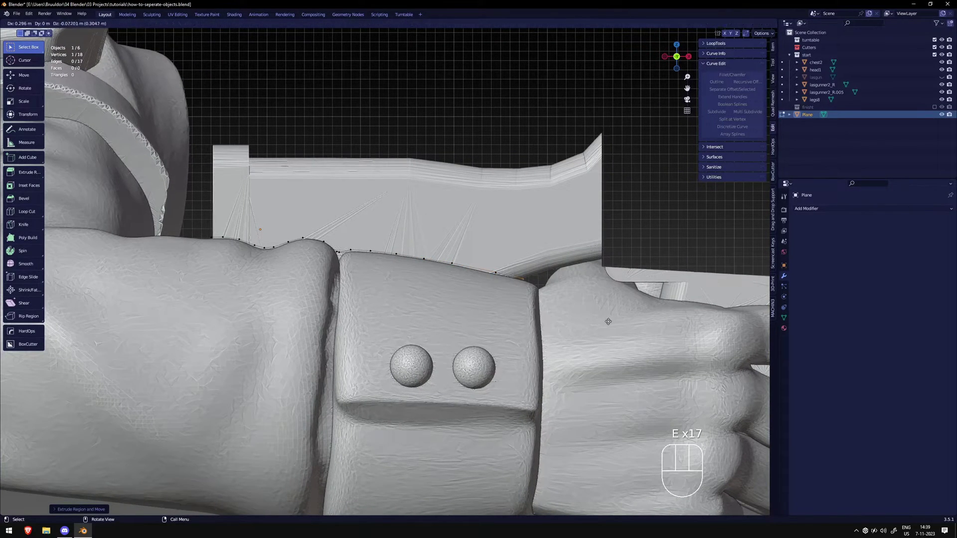
pyautogui.keyDown('shift'); pyautogui.moveTo(609, 322); pyautogui.dragTo(567, 317, button='middle'); pyautogui.keyUp('shift')
pyautogui.press('e')
pyautogui.click(593, 304)
pyautogui.press('KP_1')
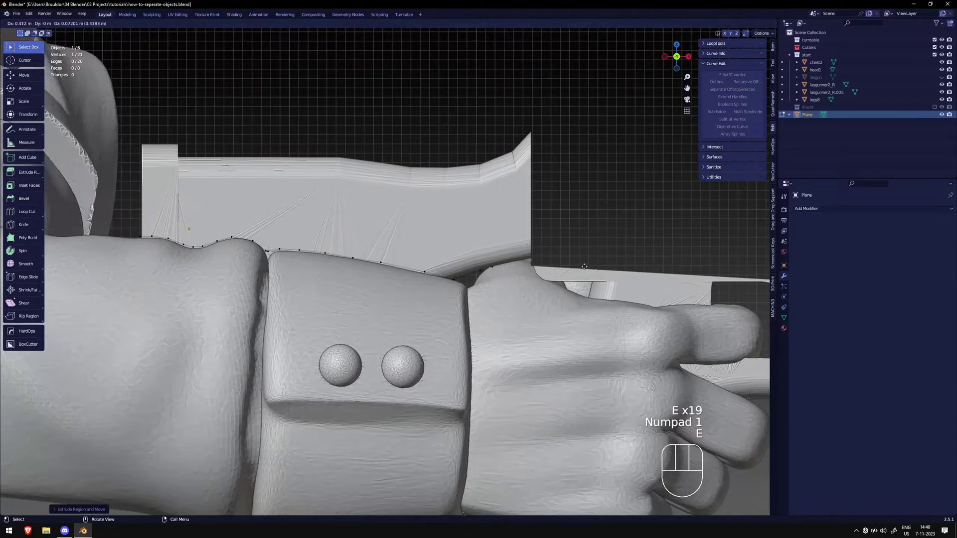
pyautogui.keyDown('shift'); pyautogui.moveTo(589, 263); pyautogui.dragTo(688, 288, button='middle'); pyautogui.keyUp('shift')
# Move the chain's first vertex out beyond the rear end of the gun stock
pyautogui.press('g')
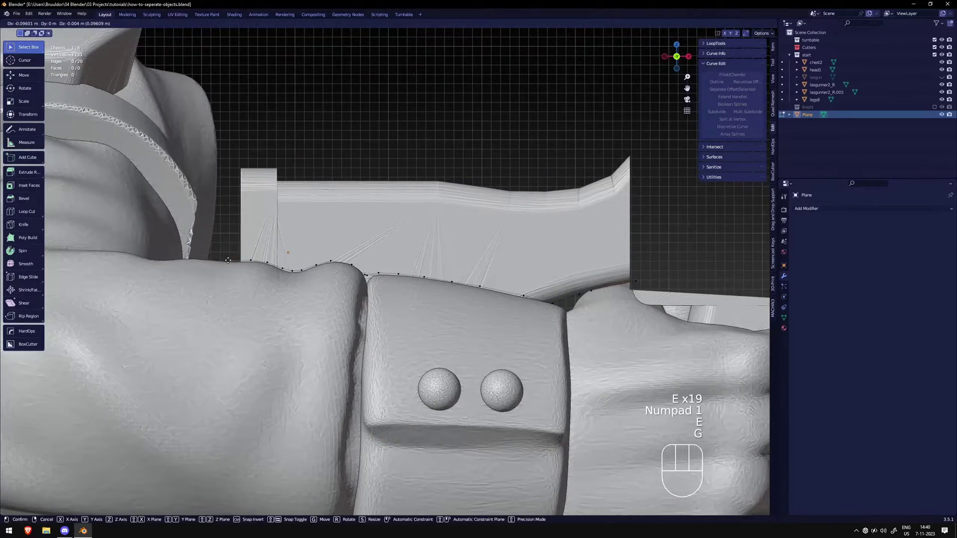
pyautogui.click(234, 261)
# Extrude the whole vertex chain along Y into a strip spanning the full width of the gun stock
pyautogui.moveTo(235, 260); pyautogui.dragTo(249, 336, button='middle')
pyautogui.press('a')
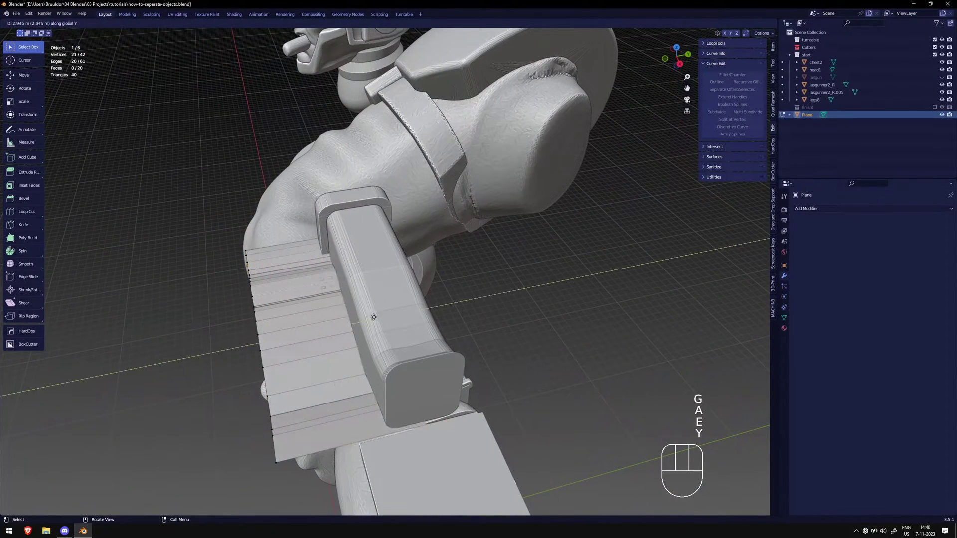
pyautogui.moveTo(419, 308)
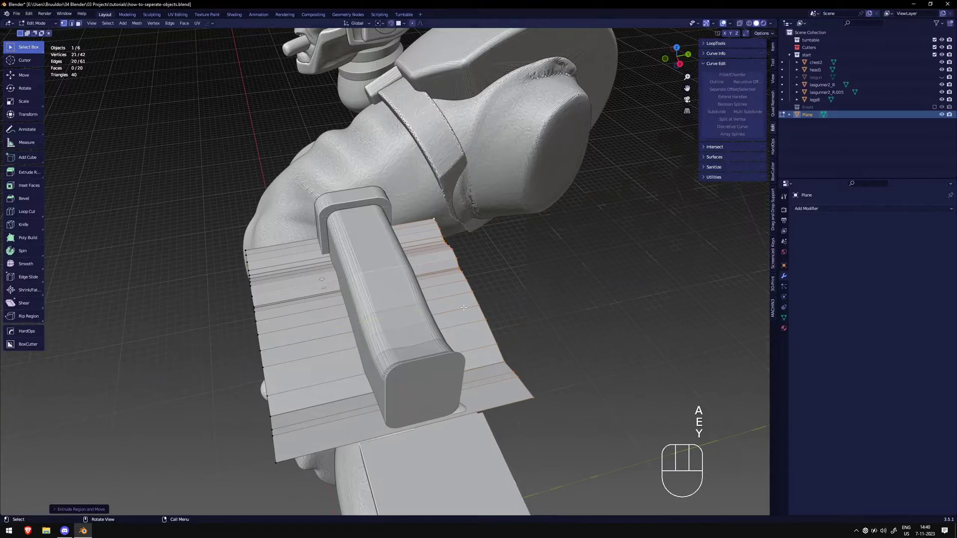
pyautogui.press('KP_1')
# Add a loop cut running lengthwise through the strip between the stock and the forearm
pyautogui.moveTo(463, 307); pyautogui.dragTo(440, 380, button='middle')
pyautogui.click(324, 381)
pyautogui.press('KP_1')
pyautogui.moveTo(315, 288); pyautogui.dragTo(453, 277, button='middle')
pyautogui.hotkey('ctrl', 'r')
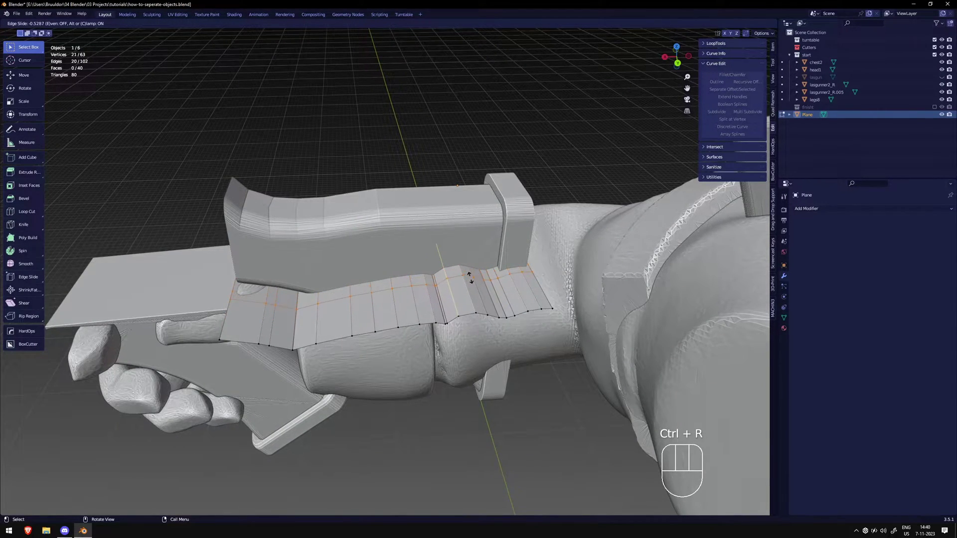
pyautogui.moveTo(408, 266); pyautogui.dragTo(459, 261, button='middle')
# Adjust the strip's new edge loop to follow the surface of the forearm
pyautogui.press('g')
pyautogui.press('g')
pyautogui.rightClick(440, 220)
pyautogui.press('g')
pyautogui.press('g')
pyautogui.press('g')
pyautogui.press('g')
# Turn on X-ray and reposition the strip's points along the forearm beneath the gun stock
pyautogui.click(740, 24)
pyautogui.moveTo(498, 149); pyautogui.dragTo(396, 230, button='middle')
pyautogui.rightClick(507, 158)
pyautogui.press('g')
pyautogui.press('g')
pyautogui.rightClick(487, 154)
pyautogui.press('g')
pyautogui.rightClick(475, 163)
pyautogui.press('g')
pyautogui.click(394, 252)
# Turn off X-ray and shift the strip's outer long edge along Z to fit the forearm
pyautogui.moveTo(318, 307); pyautogui.dragTo(453, 220, button='middle')
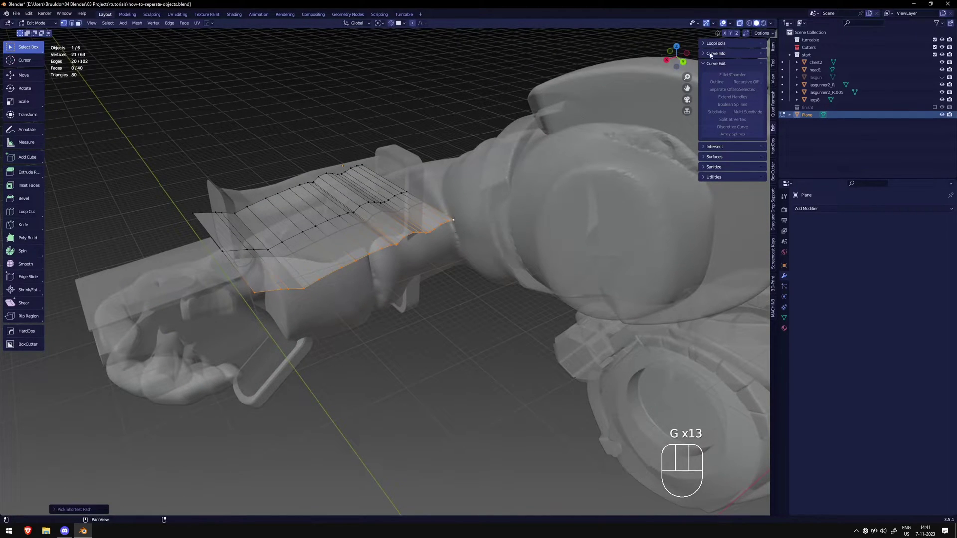
pyautogui.click(739, 23)
pyautogui.moveTo(319, 189); pyautogui.dragTo(323, 149, button='middle')
pyautogui.press('g')
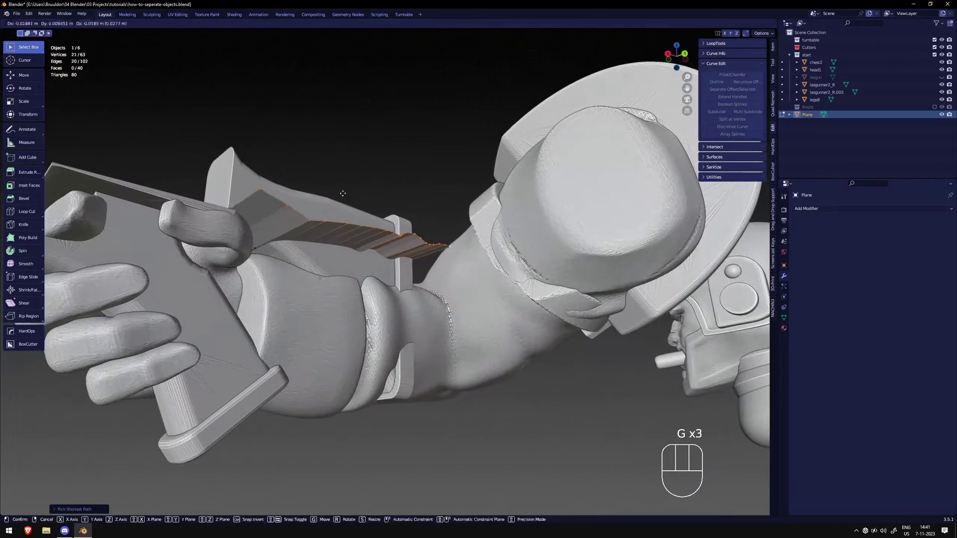
pyautogui.press('z')
pyautogui.click(353, 249)
pyautogui.moveTo(352, 249); pyautogui.dragTo(309, 223, button='middle')
pyautogui.press('g')
pyautogui.press('z')
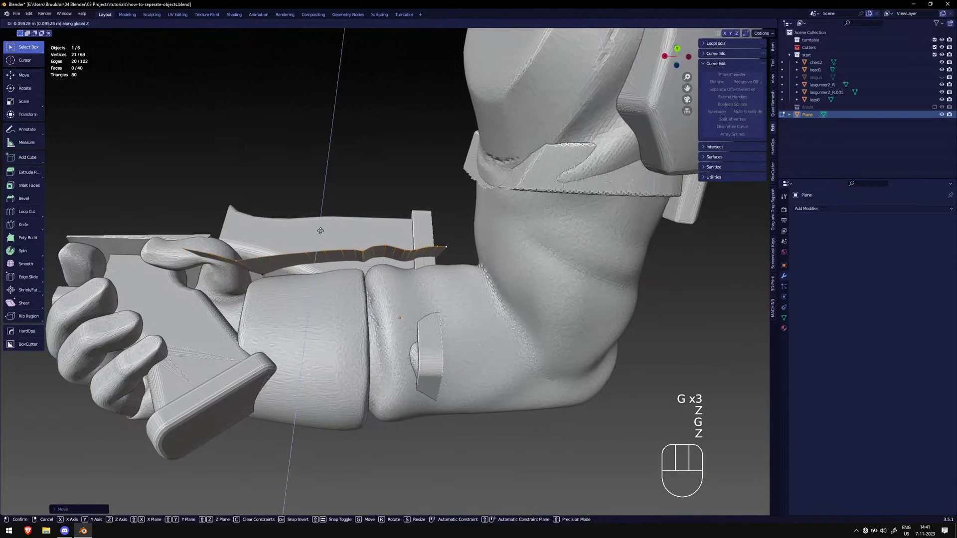
pyautogui.click(342, 256)
# Extrude the entire strip upward into a solid block enclosing the gun stock
pyautogui.moveTo(341, 256); pyautogui.dragTo(106, 142, button='middle')
pyautogui.press('a')
pyautogui.moveTo(203, 195); pyautogui.dragTo(319, 196, button='middle')
pyautogui.press('e')
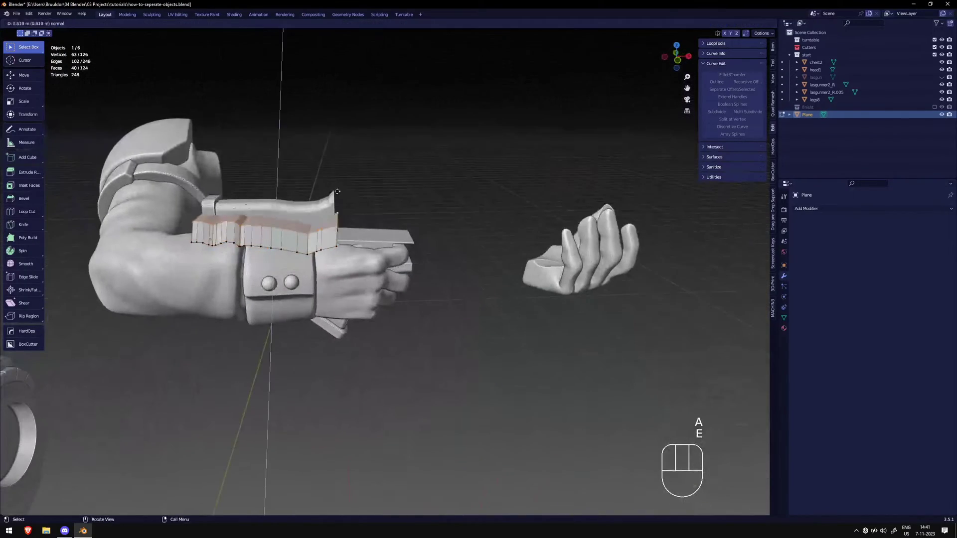
# Move the two faces at the block's hand-side end along X
pyautogui.moveTo(293, 153); pyautogui.dragTo(389, 301, button='middle')
pyautogui.press('g')
pyautogui.press('y')
pyautogui.rightClick(265, 223)
pyautogui.press('g')
pyautogui.press('x')
pyautogui.rightClick(262, 222)
pyautogui.press('g')
pyautogui.press('x')
pyautogui.click(290, 222)
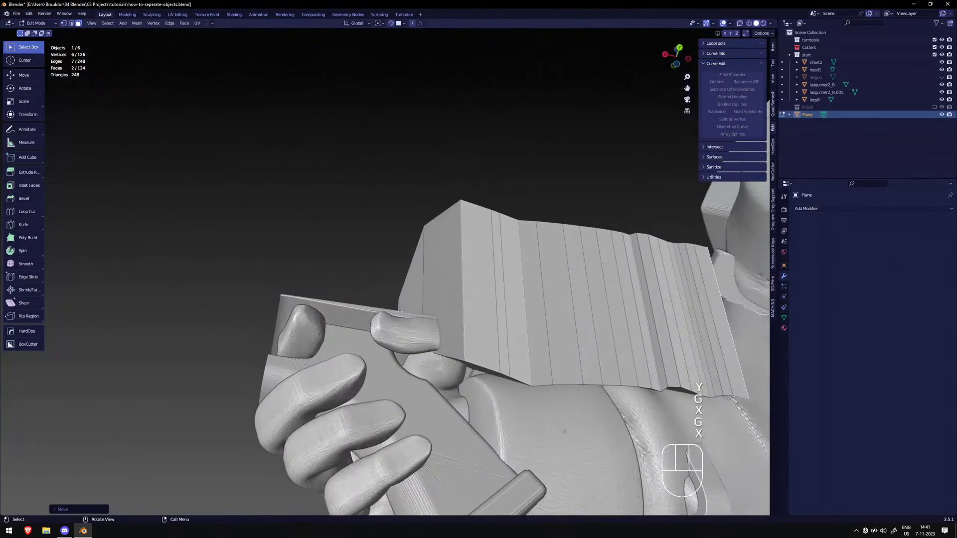
# Raise the block's lower corner vertex beside the thumb so the block clears the thumb
pyautogui.keyDown('shift'); pyautogui.moveTo(455, 337); pyautogui.dragTo(399, 333, button='middle'); pyautogui.keyUp('shift')
pyautogui.press('1')
pyautogui.click(410, 336)
pyautogui.press('g')
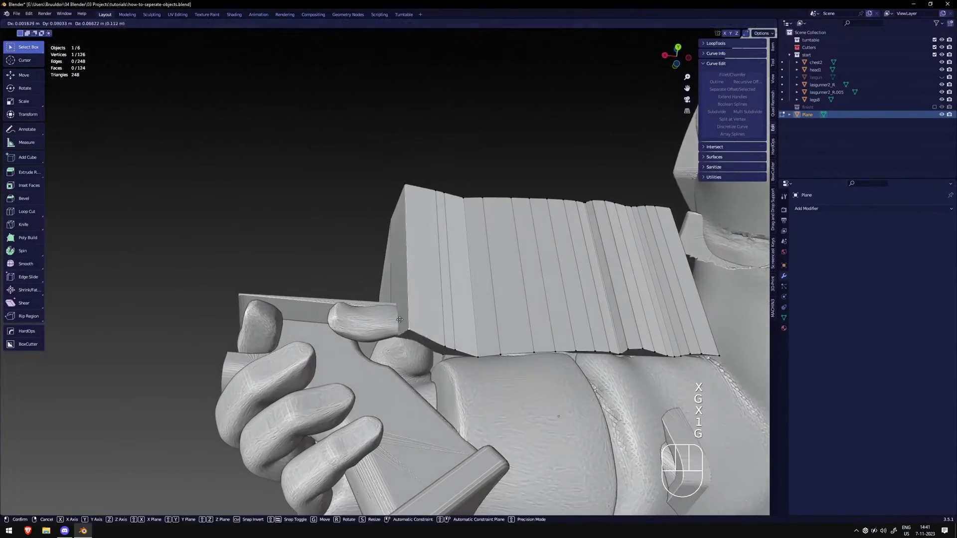
pyautogui.rightClick(421, 219)
pyautogui.moveTo(405, 305); pyautogui.dragTo(381, 328, button='middle')
pyautogui.press('g')
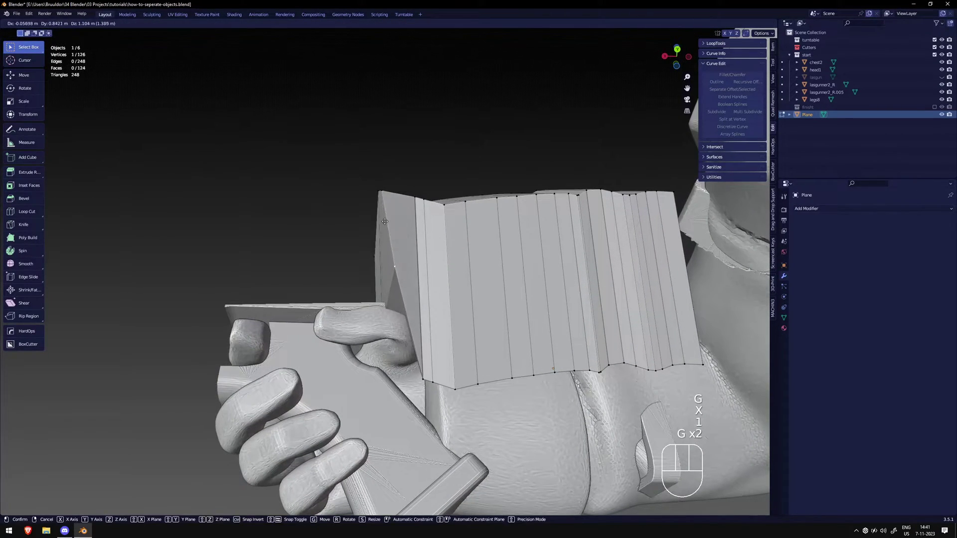
pyautogui.click(387, 186)
# Reposition the neighbouring vertices on the block's hand-side end to clear the thumb
pyautogui.moveTo(387, 186); pyautogui.dragTo(395, 370, button='middle')
pyautogui.press('g')
pyautogui.rightClick(397, 319)
pyautogui.press('g')
pyautogui.click(392, 315)
pyautogui.moveTo(392, 314); pyautogui.dragTo(416, 338, button='middle')
pyautogui.press('g')
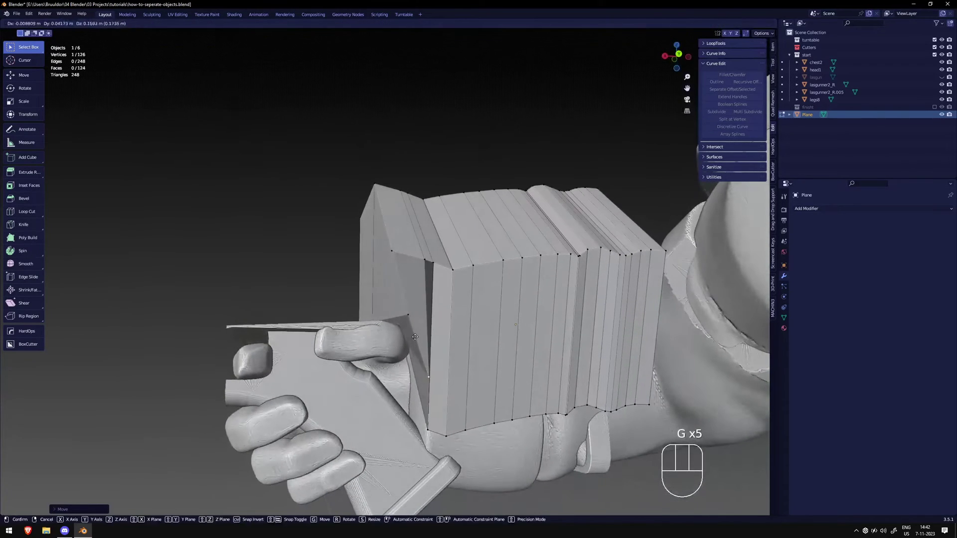
pyautogui.click(405, 290)
# Move the remaining lower vertices of the block's end up and away from the wrist
pyautogui.moveTo(405, 289); pyautogui.dragTo(389, 295, button='middle')
pyautogui.click(434, 432)
pyautogui.moveTo(435, 432); pyautogui.dragTo(467, 401, button='middle')
pyautogui.press('g')
pyautogui.click(458, 333)
pyautogui.moveTo(458, 333); pyautogui.dragTo(455, 395, button='middle')
pyautogui.press('g')
pyautogui.click(456, 358)
# Subtract the block from the gun arm with a Boolean Difference using the Fast solver
pyautogui.scroll(-3, 455, 395)
pyautogui.press('KP_1')
pyautogui.press('Tab')
pyautogui.moveTo(438, 193); pyautogui.dragTo(344, 295, button='middle')
pyautogui.keyDown('shift'); pyautogui.click(340, 301); pyautogui.keyUp('shift')
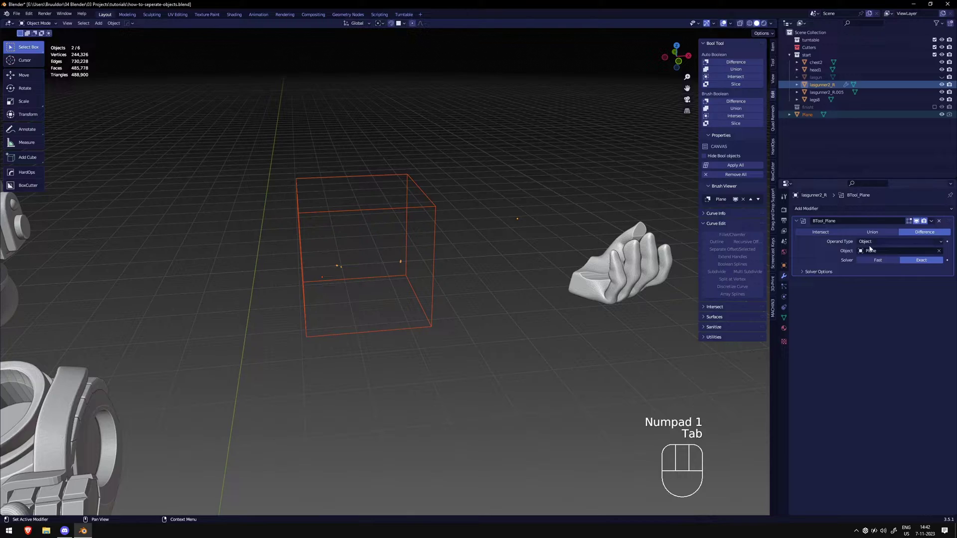
pyautogui.click(878, 261)
# Apply the gun arm's Boolean with Visual Geometry to Mesh and delete the cutter block
pyautogui.moveTo(515, 232); pyautogui.dragTo(279, 254, button='middle')
pyautogui.keyDown('shift'); pyautogui.moveTo(279, 254); pyautogui.dragTo(463, 270, button='middle'); pyautogui.keyUp('shift')
pyautogui.click(384, 290)
pyautogui.moveTo(383, 290); pyautogui.dragTo(420, 271, button='middle')
pyautogui.hotkey('ctrl', 'a')
pyautogui.click(419, 266)
pyautogui.moveTo(477, 283); pyautogui.dragTo(324, 295, button='middle')
pyautogui.moveTo(523, 315); pyautogui.dragTo(584, 296, button='middle')
pyautogui.moveTo(431, 324); pyautogui.dragTo(350, 264, button='middle')
pyautogui.hotkey('ctrl', 'a')
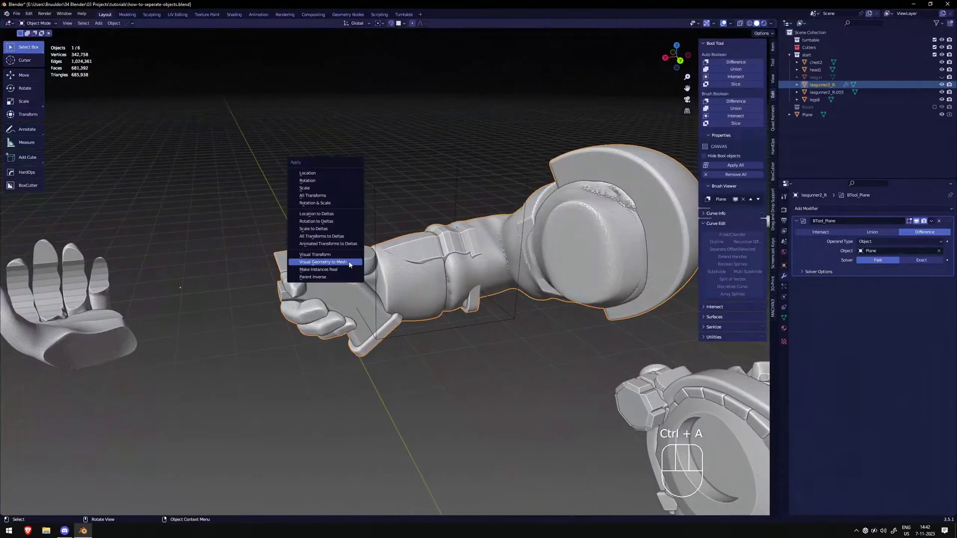
pyautogui.click(390, 183)
pyautogui.press('x')
pyautogui.click(391, 183)
# Examine the cut forearm and gripping hand from the front and other angles
pyautogui.press('KP_1')
pyautogui.moveTo(344, 209); pyautogui.dragTo(448, 292, button='middle')
pyautogui.click(406, 272)
pyautogui.press('KP_1')
pyautogui.click(449, 220)
pyautogui.moveTo(448, 219); pyautogui.dragTo(378, 306, button='middle')
pyautogui.press('KP_1')
pyautogui.press('KP_1')
# Add a cube mesh to the scene and return to front view
pyautogui.hotkey('shift', 'a')
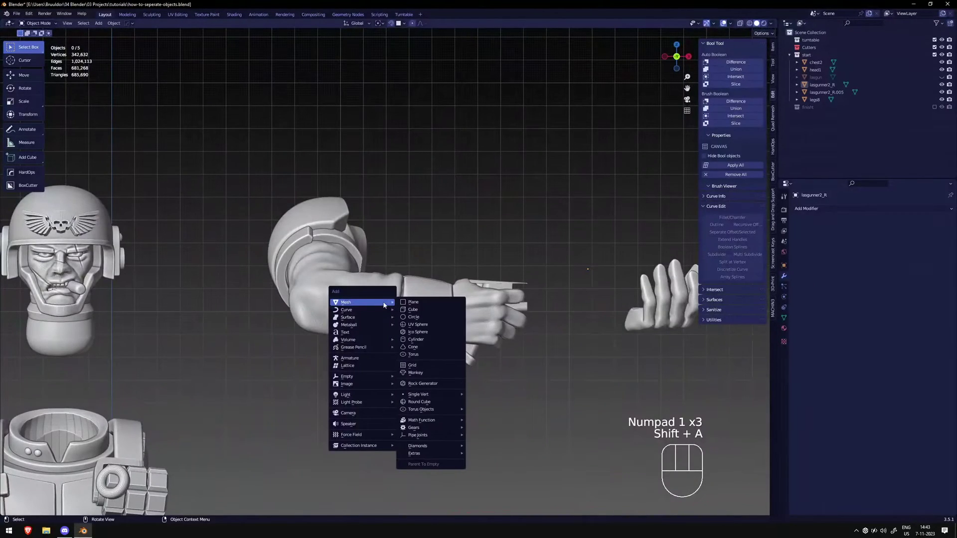
pyautogui.hotkey('shift', 'a')
pyautogui.moveTo(395, 248)
pyautogui.click(454, 255)
pyautogui.moveTo(538, 297); pyautogui.dragTo(500, 315, button='middle')
pyautogui.press('KP_1')
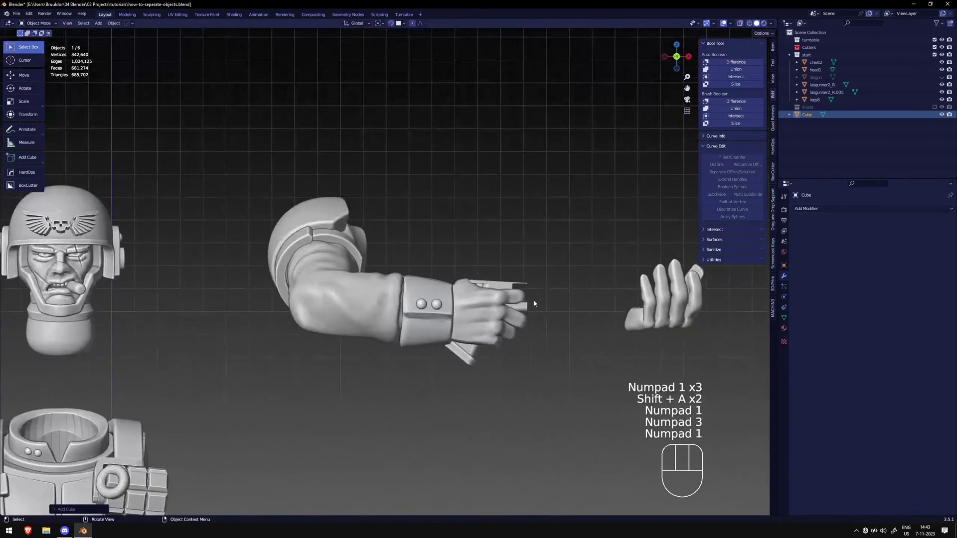
# Scale the cube along Y and X into a thin slab and move it onto the forearm near the elbow
pyautogui.scroll(-2, 533, 303)
pyautogui.press('g')
pyautogui.press('s')
pyautogui.press('y')
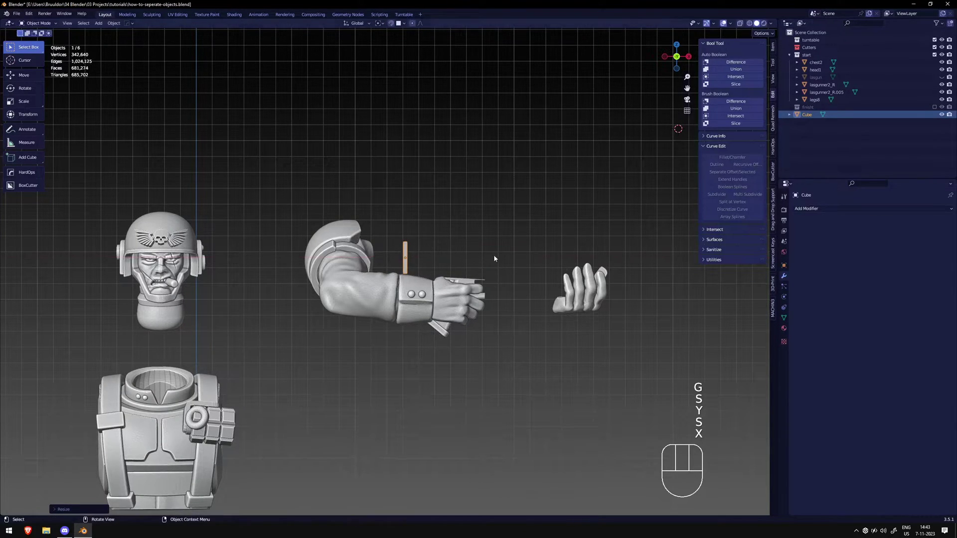
pyautogui.press('g')
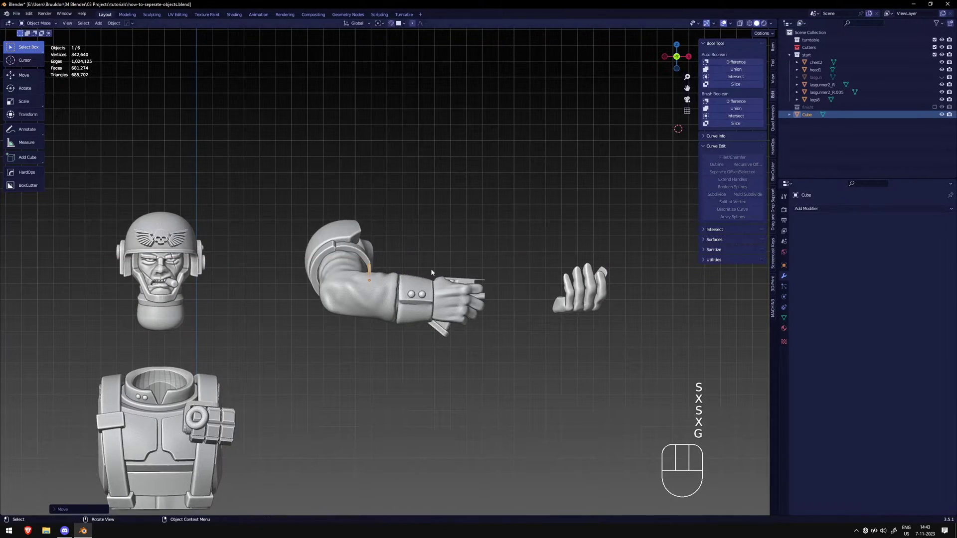
# Enlarge the slab until it extends past the forearm on all sides
pyautogui.press('KP_3')
pyautogui.press('s')
pyautogui.click(498, 286)
pyautogui.press('KP_1')
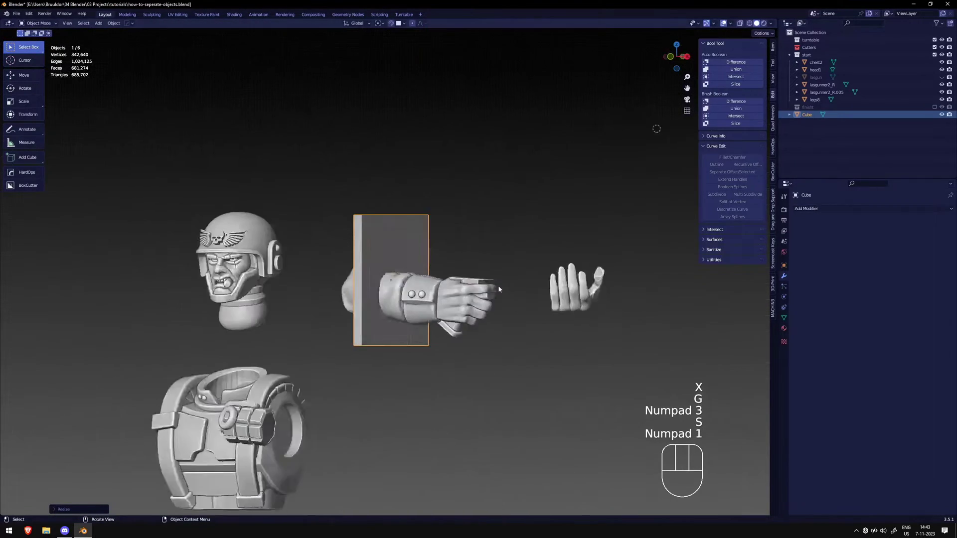
# Thin the slab along X and move it to the cut position across the forearm in front view
pyautogui.scroll(4, 454, 256)
pyautogui.press('s')
pyautogui.press('x')
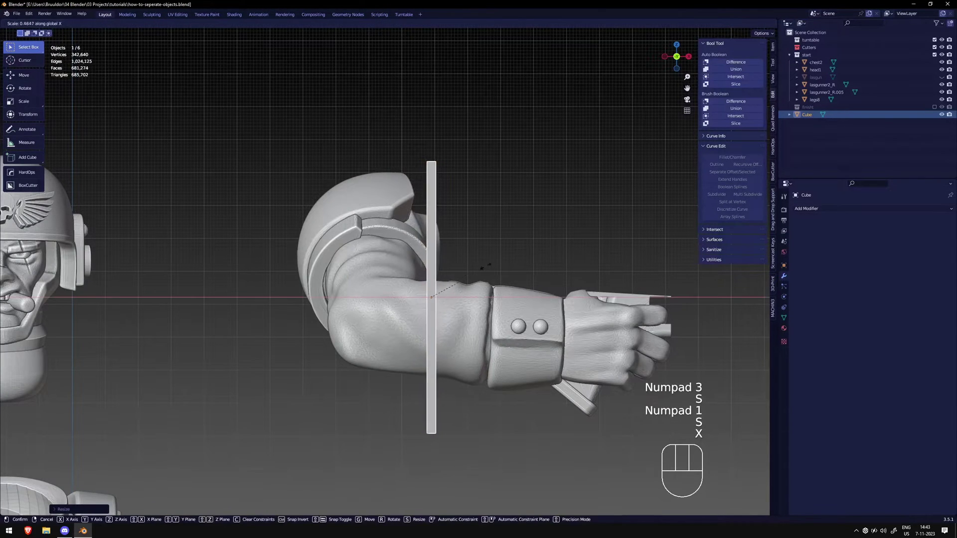
pyautogui.click(477, 266)
pyautogui.press('g')
pyautogui.click(481, 284)
# Rotate and position the slab squarely across the forearm, and scale it thinner along X
pyautogui.moveTo(482, 284); pyautogui.dragTo(451, 309, button='middle')
pyautogui.keyDown('shift'); pyautogui.moveTo(451, 309); pyautogui.dragTo(441, 342, button='middle'); pyautogui.keyUp('shift')
pyautogui.press('r')
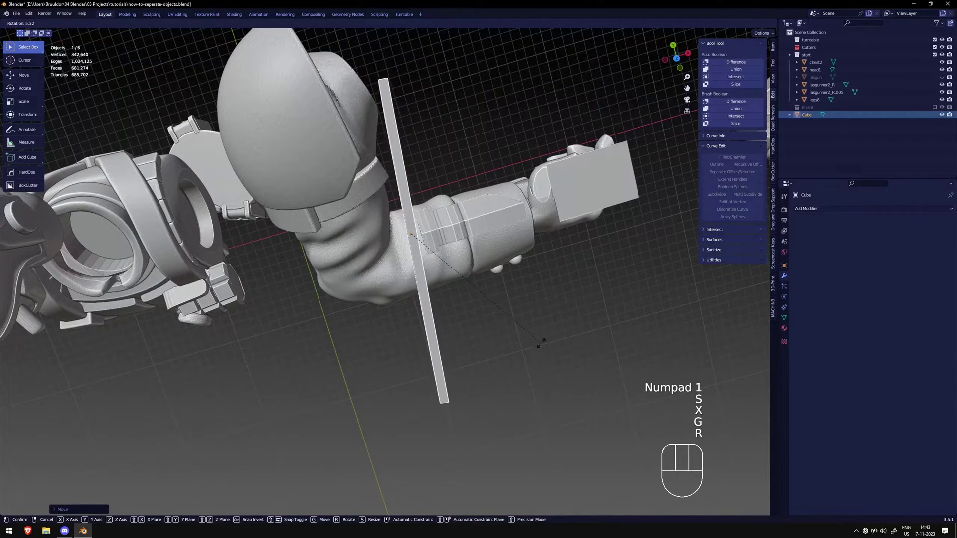
pyautogui.press('g')
pyautogui.press('r')
pyautogui.click(536, 348)
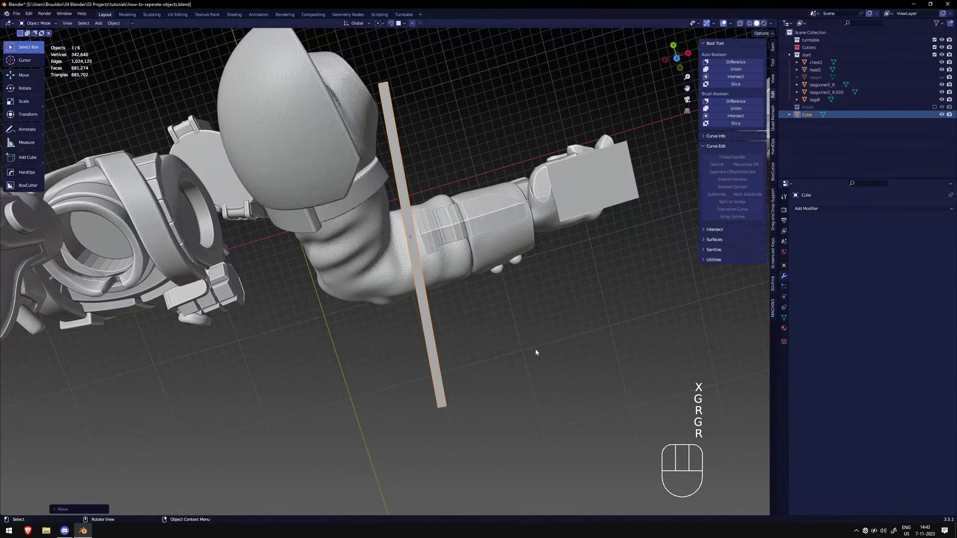
pyautogui.press('s')
pyautogui.press('y')
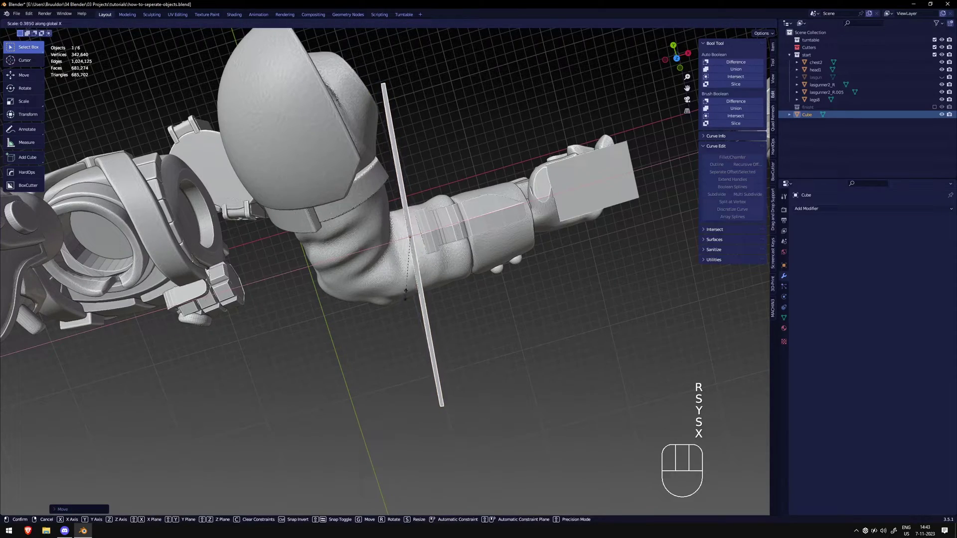
# Scale the cutting slab at the forearm along X to about 0.39 of its size
pyautogui.click(409, 291)
pyautogui.press('KP_0')
pyautogui.press('KP_1')
pyautogui.press('KP_1')
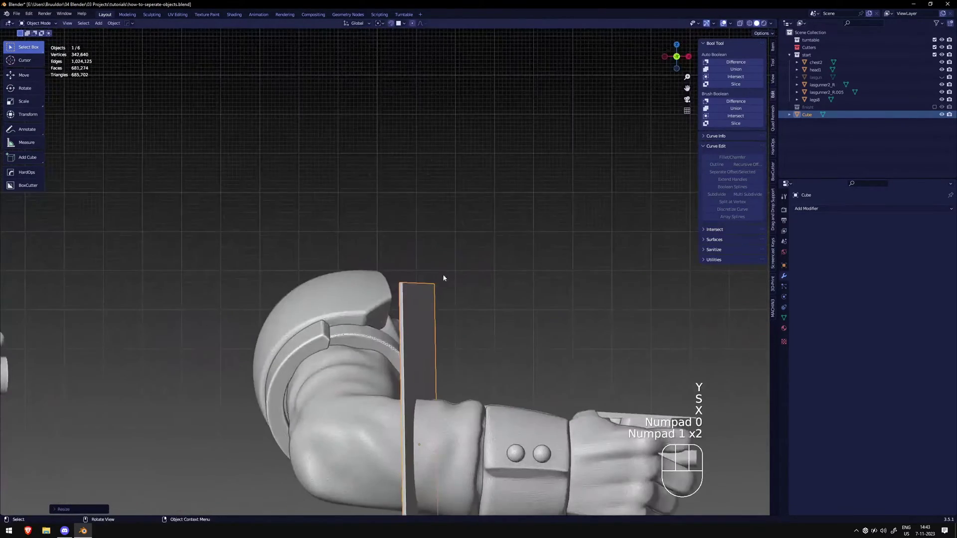
# Rotate the slab about -3.5° around Z and move it across the forearm just below the elbow
pyautogui.moveTo(456, 228); pyautogui.dragTo(468, 313, button='middle')
pyautogui.press('r')
pyautogui.press('z')
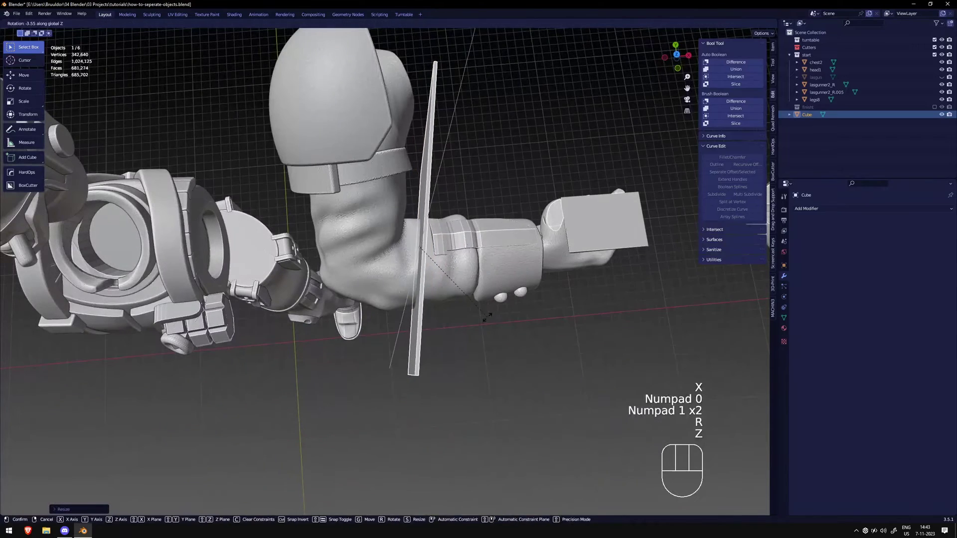
pyautogui.click(487, 317)
pyautogui.press('g')
pyautogui.click(481, 316)
pyautogui.press('KP_1')
pyautogui.press('KP_1')
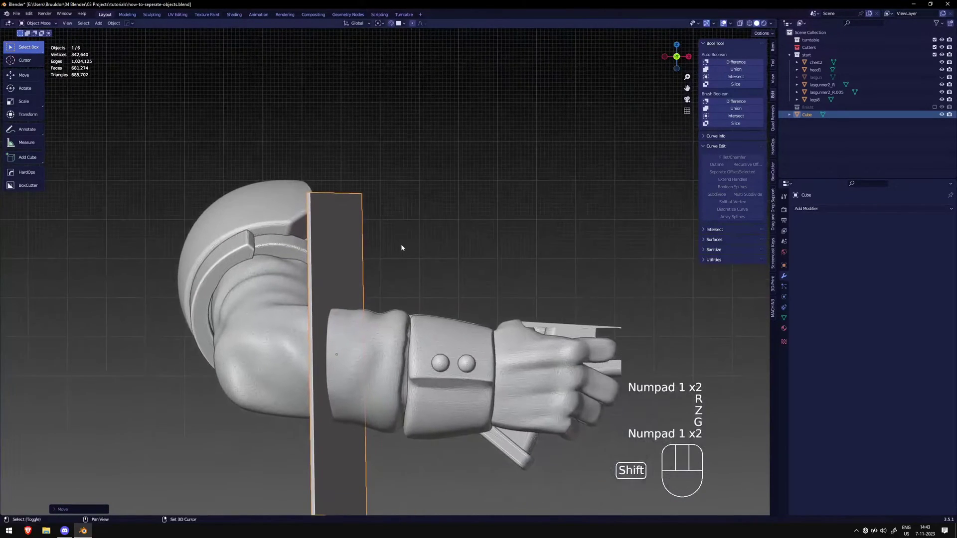
# Duplicate the slab, place the copy across the wrist and tilt it along the cuff's edge
pyautogui.hotkey('shift', 'd')
pyautogui.click(552, 284)
pyautogui.press('r')
pyautogui.press('z')
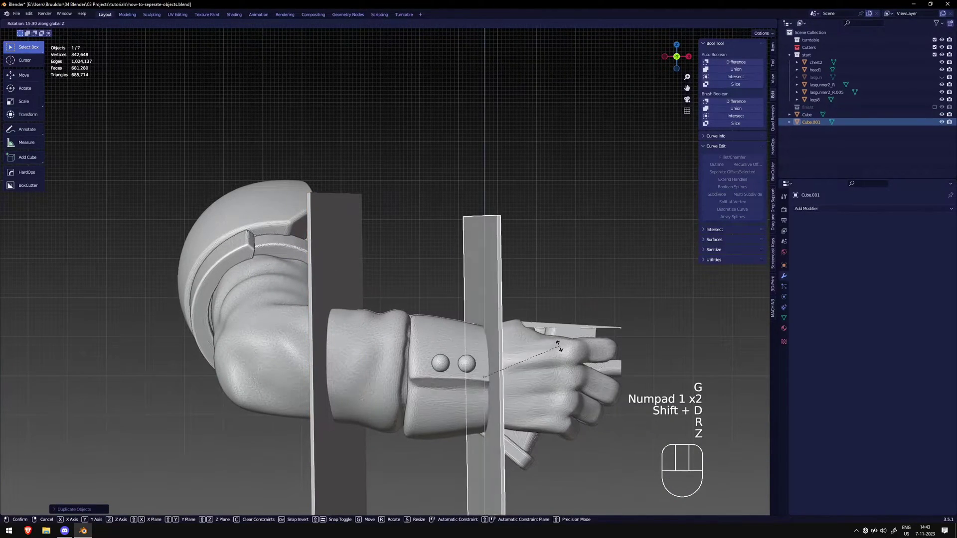
pyautogui.press('r')
pyautogui.press('z')
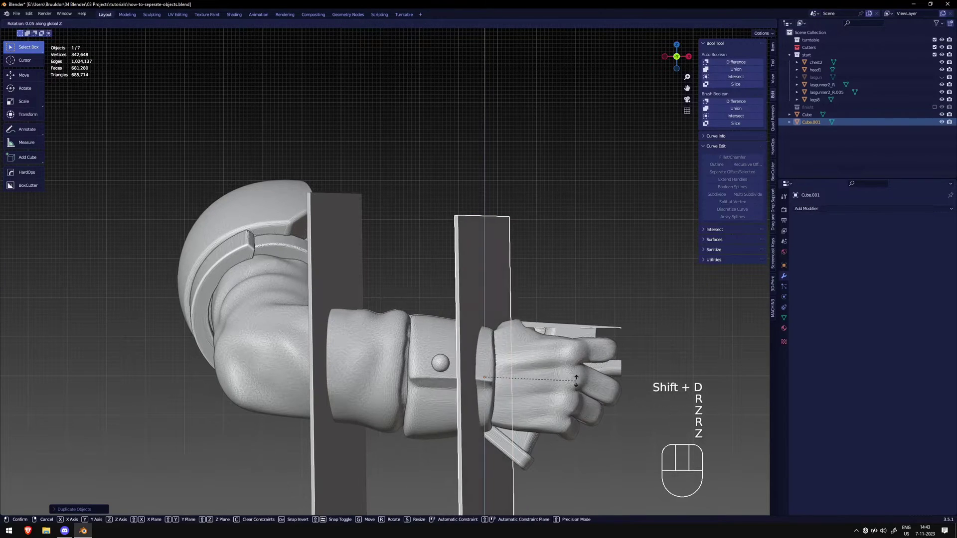
pyautogui.press('r')
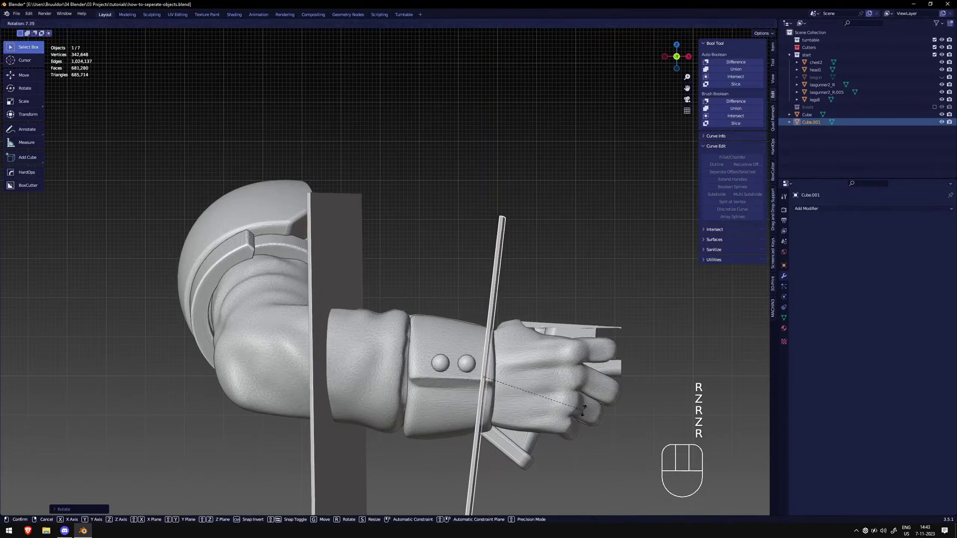
pyautogui.click(598, 404)
pyautogui.moveTo(598, 404); pyautogui.dragTo(564, 354, button='middle')
# Rotate and reposition the wrist slab around the hand's base, and scale it along Y to suit the wrist
pyautogui.press('r')
pyautogui.press('z')
pyautogui.press('r')
pyautogui.press('g')
pyautogui.click(574, 354)
pyautogui.press('s')
pyautogui.press('y')
pyautogui.press('s')
pyautogui.click(579, 385)
# Fine-tune the wrist slab's rotation about X and Y and its position so it runs between cuff and hand
pyautogui.moveTo(580, 385); pyautogui.dragTo(584, 280, button='middle')
pyautogui.press('r')
pyautogui.rightClick(601, 308)
pyautogui.press('r')
pyautogui.press('x')
pyautogui.press('r')
pyautogui.press('y')
pyautogui.click(565, 272)
pyautogui.press('g')
pyautogui.click(566, 266)
pyautogui.press('r')
pyautogui.press('y')
pyautogui.click(572, 271)
pyautogui.press('g')
pyautogui.click(574, 271)
pyautogui.moveTo(575, 274); pyautogui.dragTo(492, 274, button='middle')
pyautogui.press('KP_1')
# Cut the arm with the elbow slab using a Bool Tool brush Difference
pyautogui.click(434, 219)
pyautogui.keyDown('shift'); pyautogui.moveTo(379, 212); pyautogui.dragTo(414, 235, button='middle'); pyautogui.keyUp('shift')
pyautogui.click(370, 207)
pyautogui.keyDown('shift'); pyautogui.click(320, 284); pyautogui.keyUp('shift')
pyautogui.click(414, 235)
pyautogui.click(355, 260)
pyautogui.keyDown('shift'); pyautogui.click(389, 259); pyautogui.keyUp('shift')
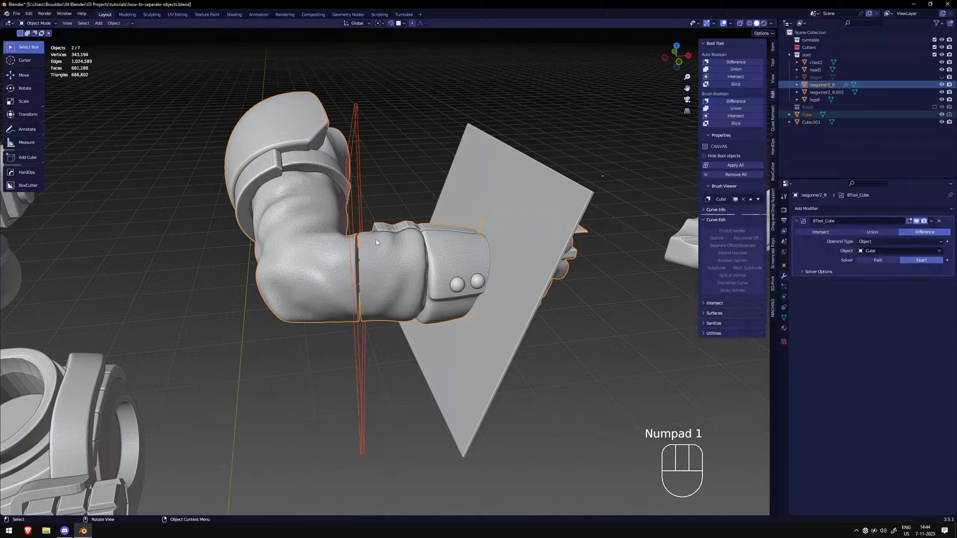
pyautogui.moveTo(378, 240)
pyautogui.mouseDown(button='middle')
pyautogui.moveTo(387, 223)
pyautogui.moveTo(375, 241)
pyautogui.mouseUp(button='middle')
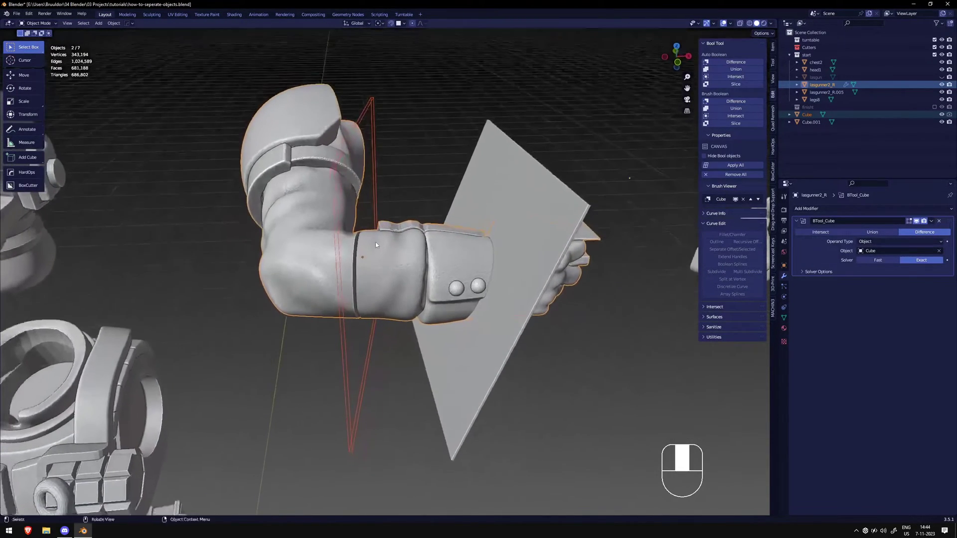
# Cut the arm with the wrist slab using a second brush Difference boolean
pyautogui.click(485, 219)
pyautogui.moveTo(485, 220)
pyautogui.mouseDown(button='middle')
pyautogui.moveTo(461, 212)
pyautogui.moveTo(473, 218)
pyautogui.mouseUp(button='middle')
pyautogui.keyDown('shift'); pyautogui.click(439, 256); pyautogui.keyUp('shift')
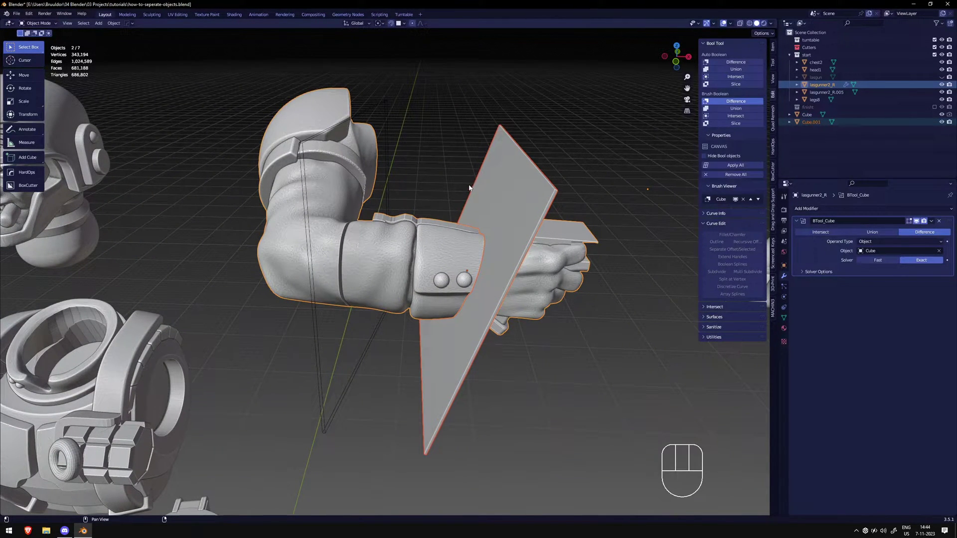
pyautogui.press('ctrl+KP_Subtract')
pyautogui.moveTo(465, 186)
pyautogui.mouseDown(button='middle')
pyautogui.moveTo(449, 150)
pyautogui.moveTo(468, 194)
pyautogui.mouseUp(button='middle')
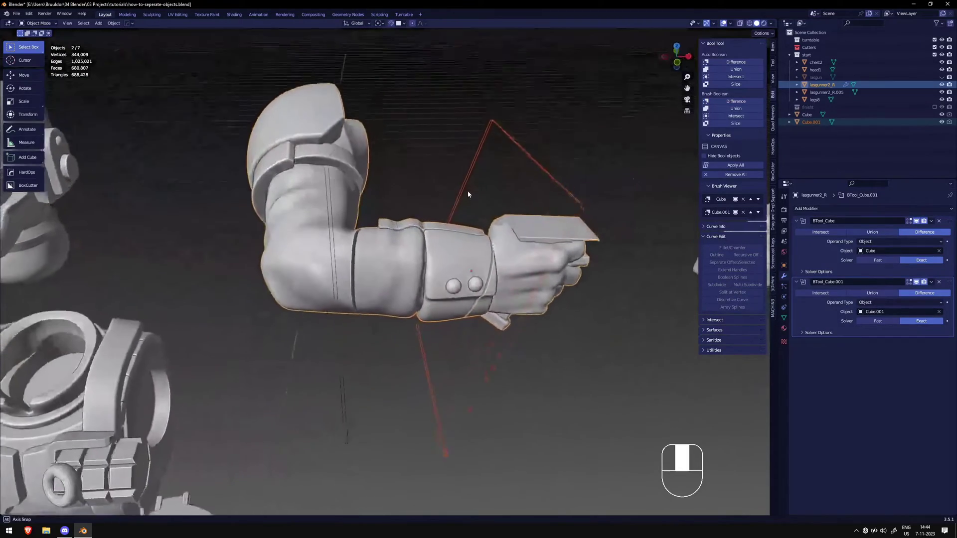
# Bake the arm's booleans with Visual Geometry to Mesh and delete both cutting slabs
pyautogui.click(434, 259)
pyautogui.hotkey('ctrl', 'a')
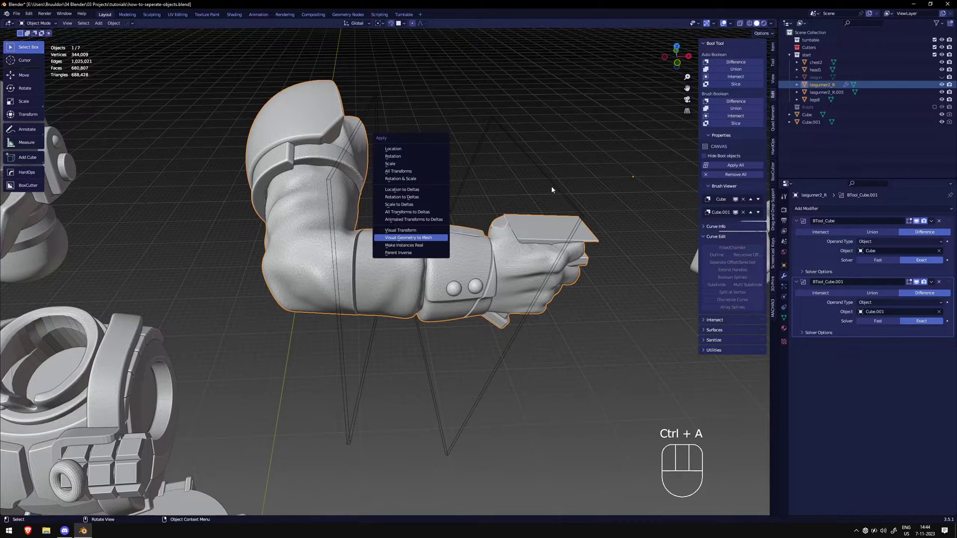
pyautogui.click(552, 188)
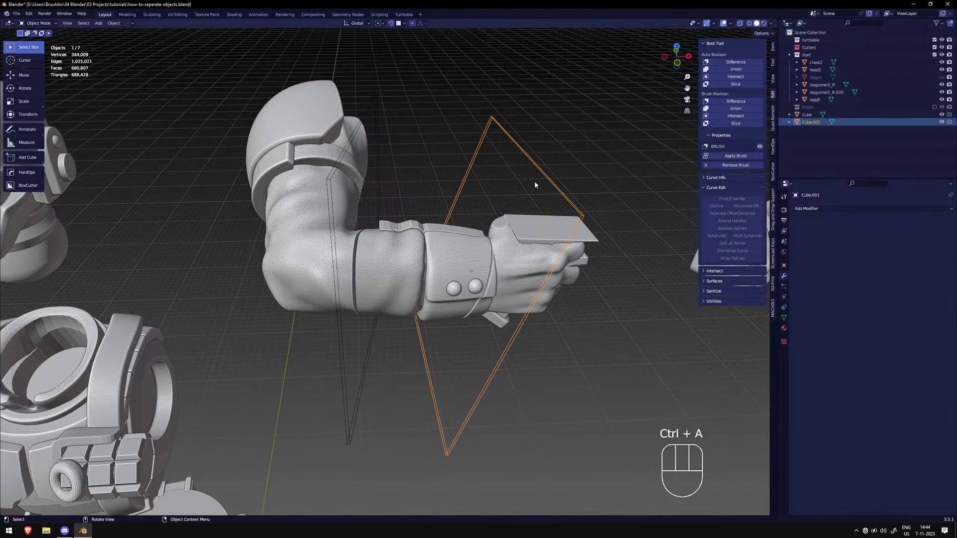
pyautogui.press('x')
pyautogui.click(498, 181)
pyautogui.press('x')
pyautogui.click(349, 121)
# Separate the whole arm mesh by loose parts and return to Object Mode
pyautogui.click(430, 242)
pyautogui.press('Tab')
pyautogui.moveTo(429, 242); pyautogui.dragTo(419, 214, button='middle')
pyautogui.click(420, 214)
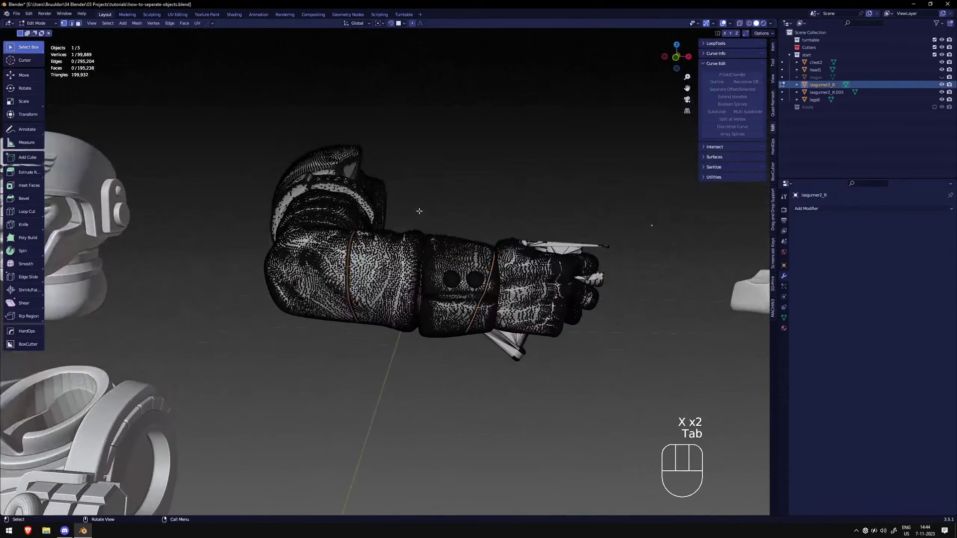
pyautogui.press('KP_1')
pyautogui.press('a')
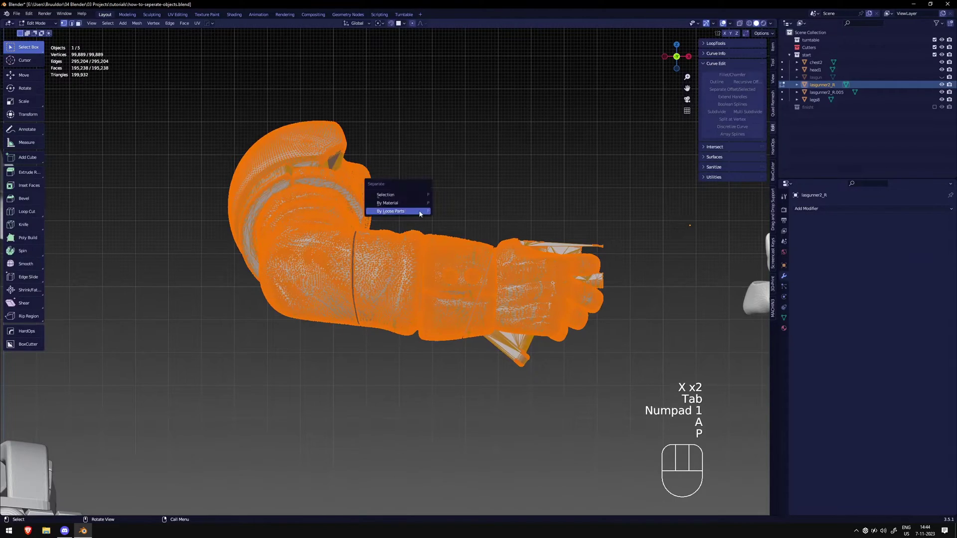
pyautogui.click(420, 213)
pyautogui.press('Tab')
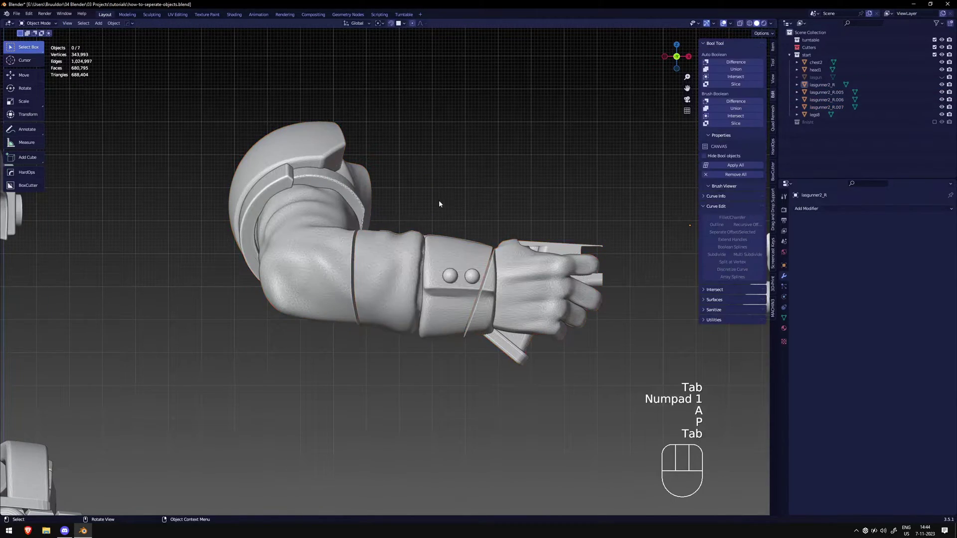
# Examine the separated arm pieces and the cut gaps at the elbow and wrist
pyautogui.moveTo(441, 199); pyautogui.dragTo(414, 196, button='middle')
pyautogui.press('g')
pyautogui.press('g')
pyautogui.rightClick(383, 197)
pyautogui.moveTo(476, 199); pyautogui.dragTo(548, 179, button='middle')
pyautogui.press('g')
pyautogui.rightClick(383, 214)
pyautogui.moveTo(384, 212)
pyautogui.keyDown('shift'); pyautogui.mouseDown(button='middle')
pyautogui.moveTo(441, 250)
pyautogui.moveTo(412, 233)
pyautogui.moveTo(395, 258)
pyautogui.moveTo(402, 215)
pyautogui.moveTo(391, 220)
pyautogui.mouseUp(button='middle'); pyautogui.keyUp('shift')
pyautogui.scroll(2, 441, 249)
pyautogui.press('KP_1')
pyautogui.scroll(5, 344, 284)
pyautogui.scroll(-1, 344, 281)
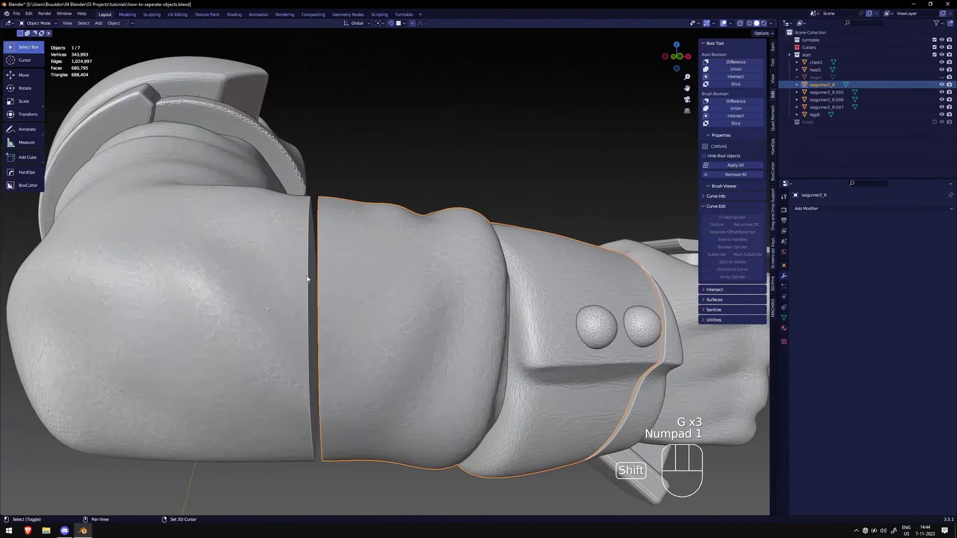
pyautogui.keyDown('shift'); pyautogui.moveTo(313, 278); pyautogui.dragTo(344, 273, button='middle'); pyautogui.keyUp('shift')
pyautogui.scroll(-4, 344, 274)
pyautogui.keyDown('shift'); pyautogui.moveTo(430, 265); pyautogui.dragTo(341, 299, button='middle'); pyautogui.keyUp('shift')
pyautogui.press('KP_1')
pyautogui.moveTo(414, 215); pyautogui.dragTo(366, 199, button='middle')
# Open the forearm piece in Sculpt Mode and bring its inner side into view
pyautogui.click(416, 256)
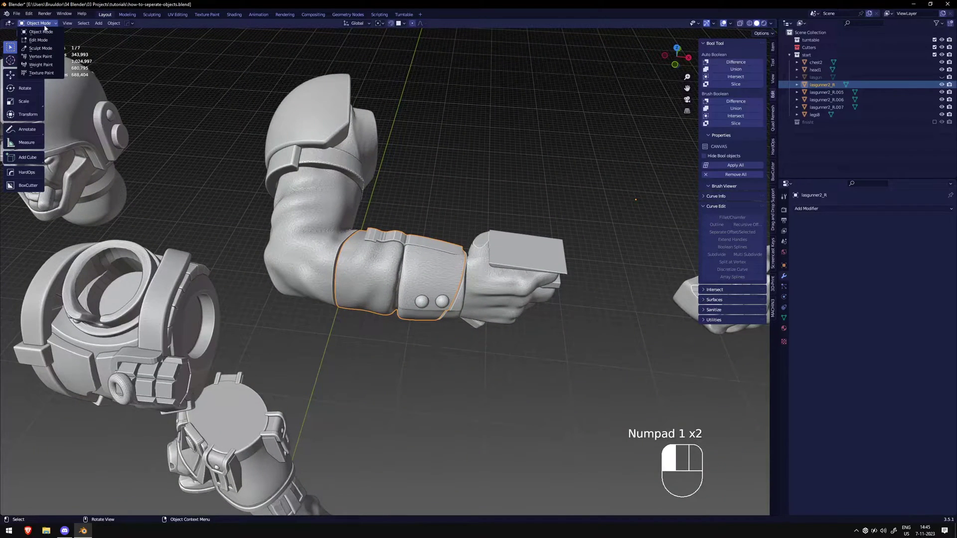
pyautogui.click(49, 51)
pyautogui.scroll(4, 367, 284)
pyautogui.moveTo(367, 284)
pyautogui.mouseDown(button='middle')
pyautogui.moveTo(239, 267)
pyautogui.moveTo(220, 229)
pyautogui.mouseUp(button='middle')
pyautogui.moveTo(219, 230)
pyautogui.keyDown('shift'); pyautogui.mouseDown(button='middle')
pyautogui.moveTo(312, 225)
pyautogui.moveTo(363, 238)
pyautogui.moveTo(357, 188)
pyautogui.moveTo(410, 281)
pyautogui.moveTo(431, 266)
pyautogui.moveTo(425, 242)
pyautogui.moveTo(439, 286)
pyautogui.mouseUp(button='middle'); pyautogui.keyUp('shift')
pyautogui.scroll(-4, 363, 237)
pyautogui.scroll(1, 431, 273)
pyautogui.press('r')
pyautogui.click(443, 285)
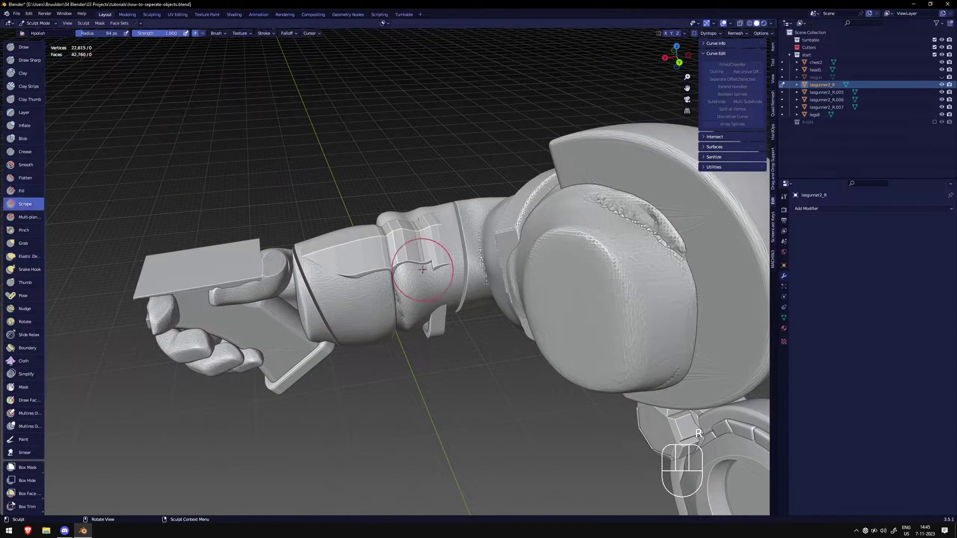
pyautogui.moveTo(424, 269); pyautogui.dragTo(434, 319, button='middle')
pyautogui.press('f')
pyautogui.moveTo(448, 360); pyautogui.dragTo(448, 366)
pyautogui.moveTo(446, 334)
pyautogui.mouseDown(button='middle')
pyautogui.moveTo(449, 381)
pyautogui.moveTo(443, 326)
pyautogui.moveTo(409, 319)
pyautogui.moveTo(374, 278)
pyautogui.moveTo(434, 299)
pyautogui.moveTo(424, 232)
pyautogui.mouseUp(button='middle')
pyautogui.hotkey('ctrl', 'z')
pyautogui.press('f')
pyautogui.click(418, 324)
pyautogui.hotkey('ctrl', 'z')
# Adjust the forearm piece's voxel size and voxel-remesh it into a dense mesh
pyautogui.press('r')
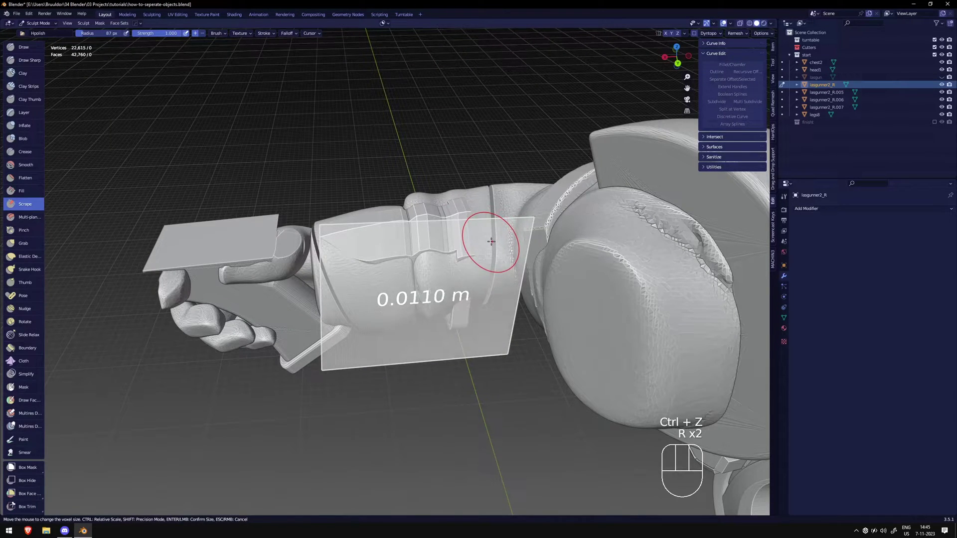
pyautogui.click(492, 241)
pyautogui.moveTo(456, 260); pyautogui.dragTo(465, 248, button='middle')
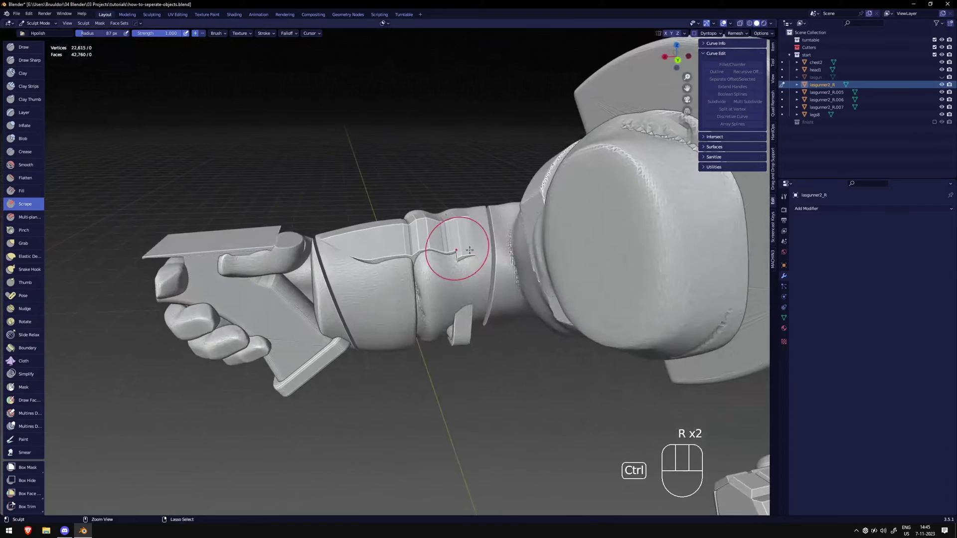
pyautogui.moveTo(395, 259)
pyautogui.mouseDown(button='middle')
pyautogui.moveTo(421, 243)
pyautogui.moveTo(299, 232)
pyautogui.mouseUp(button='middle')
# Widen the sculpt toolbar to show tool names and choose the Smooth brush with a 66 px radius
pyautogui.moveTo(46, 150); pyautogui.dragTo(73, 153)
pyautogui.moveTo(316, 263); pyautogui.dragTo(189, 228, button='middle')
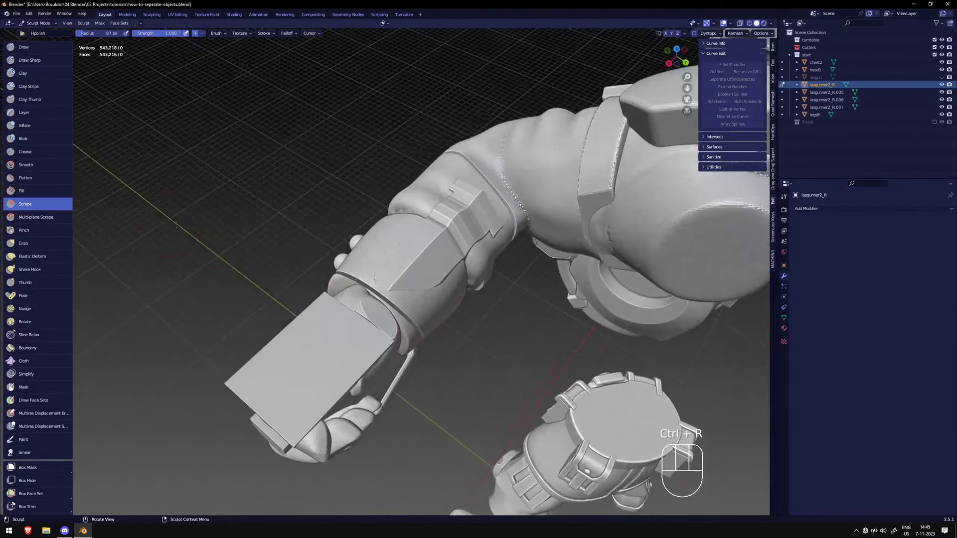
pyautogui.click(44, 163)
pyautogui.moveTo(279, 234); pyautogui.dragTo(294, 261, button='middle')
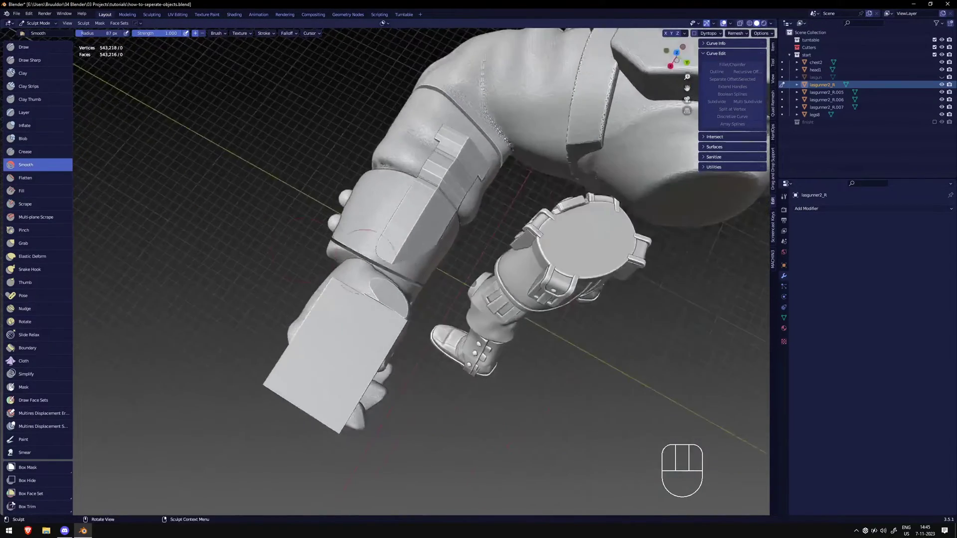
pyautogui.hotkey('shift', 'f')
pyautogui.moveTo(391, 249)
pyautogui.keyDown('shift'); pyautogui.mouseDown(button='middle')
pyautogui.moveTo(384, 273)
pyautogui.moveTo(368, 250)
pyautogui.mouseUp(button='middle'); pyautogui.keyUp('shift')
pyautogui.click(385, 274)
# Smooth the outline of the raised panel near the cuff's wrist end, adjusting the brush strength
pyautogui.scroll(2, 388, 278)
pyautogui.moveTo(369, 251); pyautogui.dragTo(366, 256)
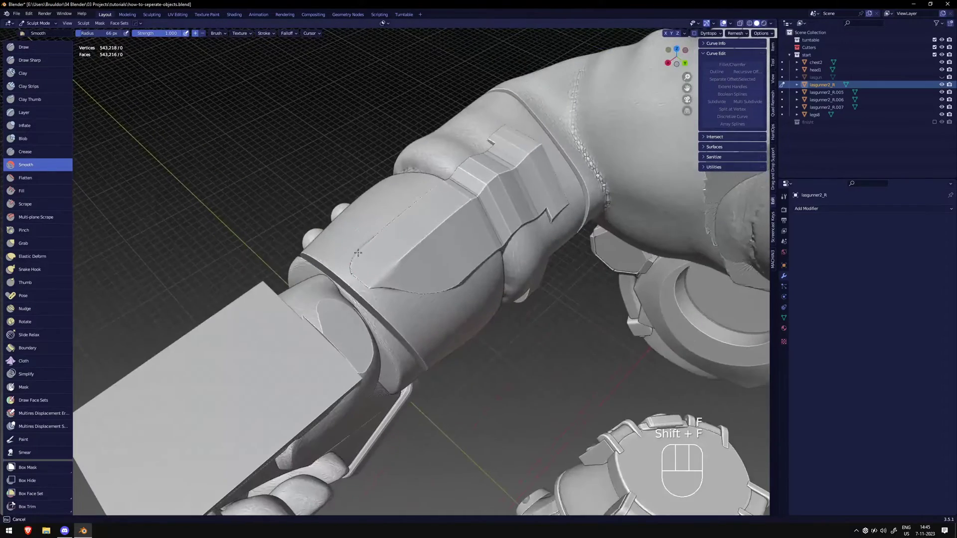
pyautogui.moveTo(389, 292); pyautogui.dragTo(387, 291)
pyautogui.moveTo(387, 291); pyautogui.dragTo(367, 259, button='middle')
pyautogui.hotkey('shift', 'f')
pyautogui.click(377, 259)
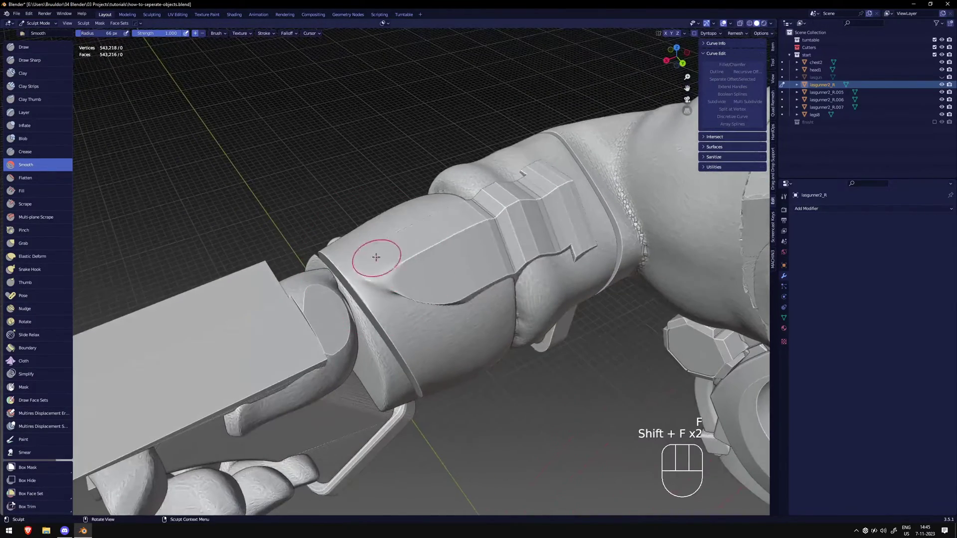
pyautogui.hotkey('shift', 'f')
pyautogui.click(370, 266)
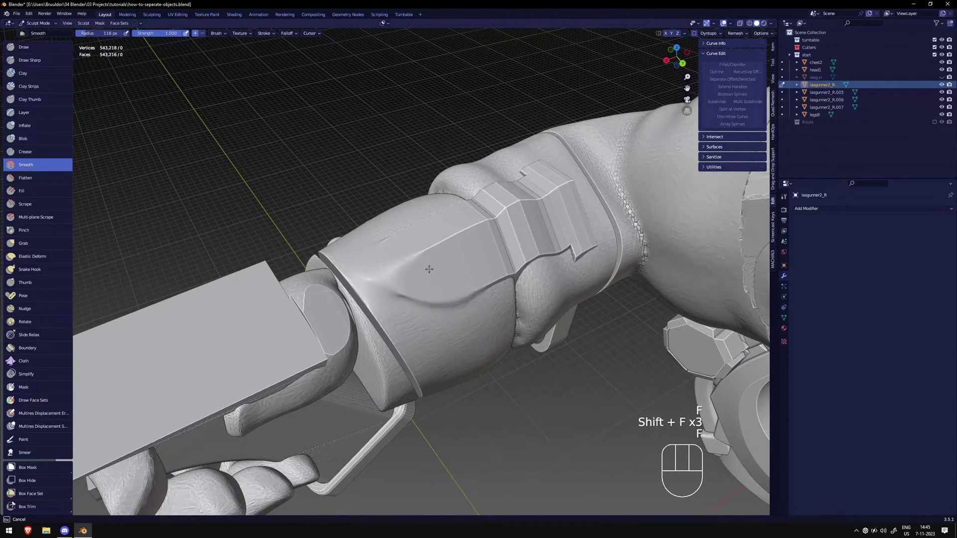
# Smooth away the raised panel's edges along the cuff, adjusting the brush size between strokes
pyautogui.moveTo(435, 247); pyautogui.dragTo(388, 250, button='middle')
pyautogui.moveTo(463, 293); pyautogui.dragTo(458, 296)
pyautogui.moveTo(458, 296)
pyautogui.mouseDown(button='middle')
pyautogui.moveTo(425, 286)
pyautogui.moveTo(424, 261)
pyautogui.mouseUp(button='middle')
pyautogui.press('f')
pyautogui.click(404, 248)
pyautogui.moveTo(468, 280); pyautogui.dragTo(512, 279)
pyautogui.moveTo(509, 249)
pyautogui.keyDown('shift'); pyautogui.mouseDown(button='middle')
pyautogui.moveTo(480, 260)
pyautogui.moveTo(479, 274)
pyautogui.mouseUp(button='middle'); pyautogui.keyUp('shift')
pyautogui.moveTo(478, 273)
pyautogui.mouseDown()
pyautogui.moveTo(458, 314)
pyautogui.moveTo(439, 307)
pyautogui.mouseUp()
pyautogui.moveTo(439, 307)
pyautogui.mouseDown(button='middle')
pyautogui.moveTo(424, 259)
pyautogui.moveTo(447, 313)
pyautogui.moveTo(430, 319)
pyautogui.mouseUp(button='middle')
# Smooth the leftover strap and stepped pad on the sleeve behind the cuff with a 61 px brush
pyautogui.moveTo(400, 289); pyautogui.dragTo(464, 318, button='middle')
pyautogui.moveTo(470, 274)
pyautogui.keyDown('shift'); pyautogui.mouseDown(button='middle')
pyautogui.moveTo(412, 266)
pyautogui.moveTo(388, 274)
pyautogui.mouseUp(button='middle'); pyautogui.keyUp('shift')
pyautogui.moveTo(484, 316); pyautogui.dragTo(489, 263)
pyautogui.moveTo(504, 259); pyautogui.dragTo(478, 201, button='middle')
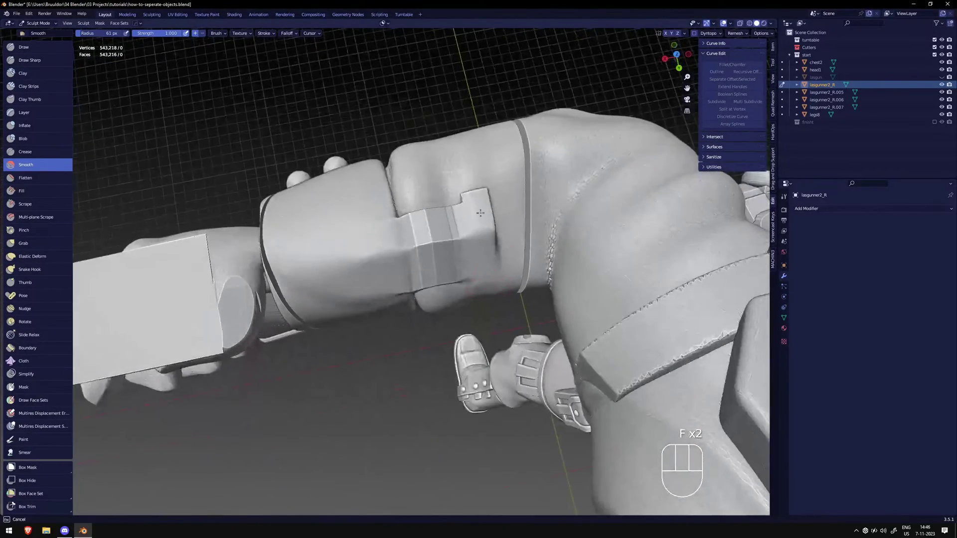
pyautogui.moveTo(474, 244); pyautogui.dragTo(459, 210, button='middle')
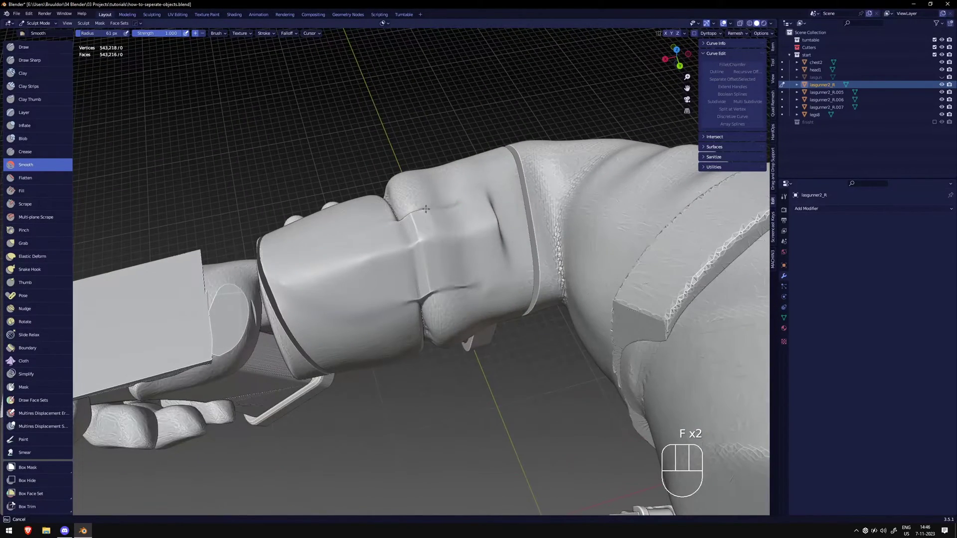
pyautogui.moveTo(426, 219); pyautogui.dragTo(465, 249, button='middle')
pyautogui.hotkey('shift', 'f')
pyautogui.moveTo(492, 192); pyautogui.dragTo(458, 155, button='middle')
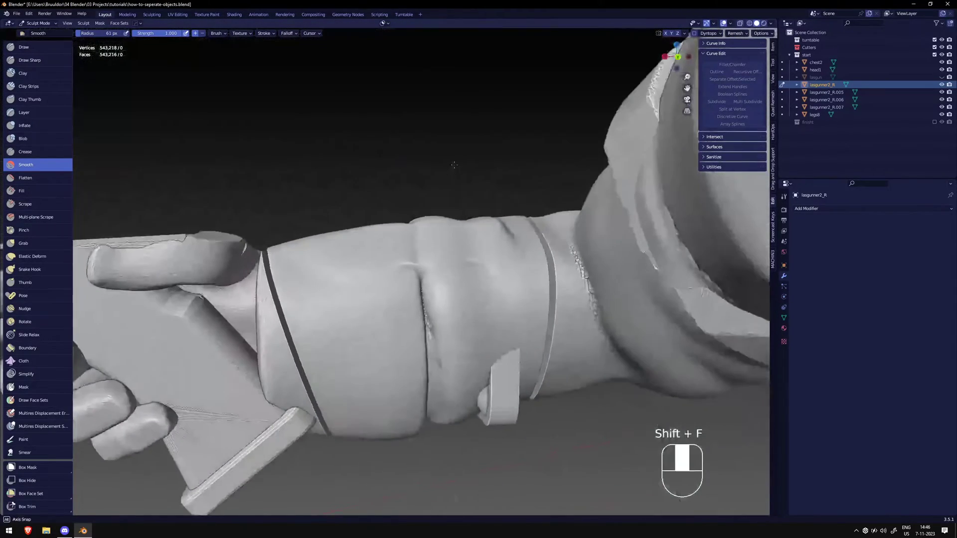
pyautogui.moveTo(491, 192); pyautogui.dragTo(469, 225, button='middle')
# Voxel-remesh the smoothed forearm piece and inspect it from several sides
pyautogui.hotkey('ctrl', 'r')
pyautogui.moveTo(431, 281); pyautogui.dragTo(438, 244, button='middle')
pyautogui.moveTo(431, 294)
pyautogui.mouseDown(button='middle')
pyautogui.moveTo(433, 274)
pyautogui.moveTo(358, 248)
pyautogui.moveTo(397, 237)
pyautogui.mouseUp(button='middle')
pyautogui.moveTo(373, 282); pyautogui.dragTo(408, 271, button='middle')
pyautogui.moveTo(347, 304)
pyautogui.mouseDown(button='middle')
pyautogui.moveTo(327, 299)
pyautogui.moveTo(309, 272)
pyautogui.moveTo(338, 262)
pyautogui.moveTo(463, 268)
pyautogui.moveTo(446, 293)
pyautogui.moveTo(423, 258)
pyautogui.mouseUp(button='middle')
# Scrape down the bumps on the sleeve behind the cuff with a 61 px Scrape brush at full strength
pyautogui.scroll(1, 423, 258)
pyautogui.click(57, 206)
pyautogui.moveTo(88, 193)
pyautogui.mouseDown(button='middle')
pyautogui.moveTo(79, 217)
pyautogui.moveTo(88, 202)
pyautogui.mouseUp(button='middle')
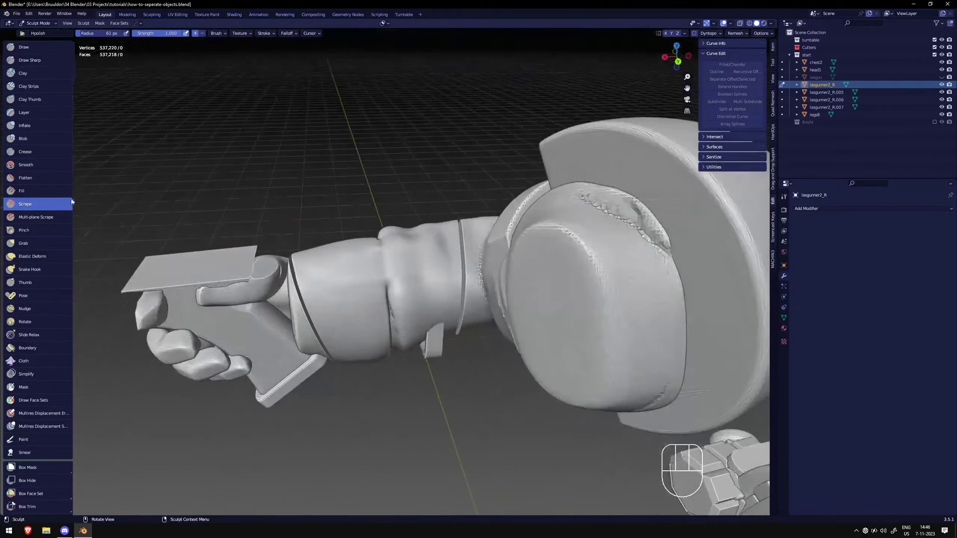
pyautogui.scroll(4, 391, 231)
pyautogui.hotkey('shift', 'f')
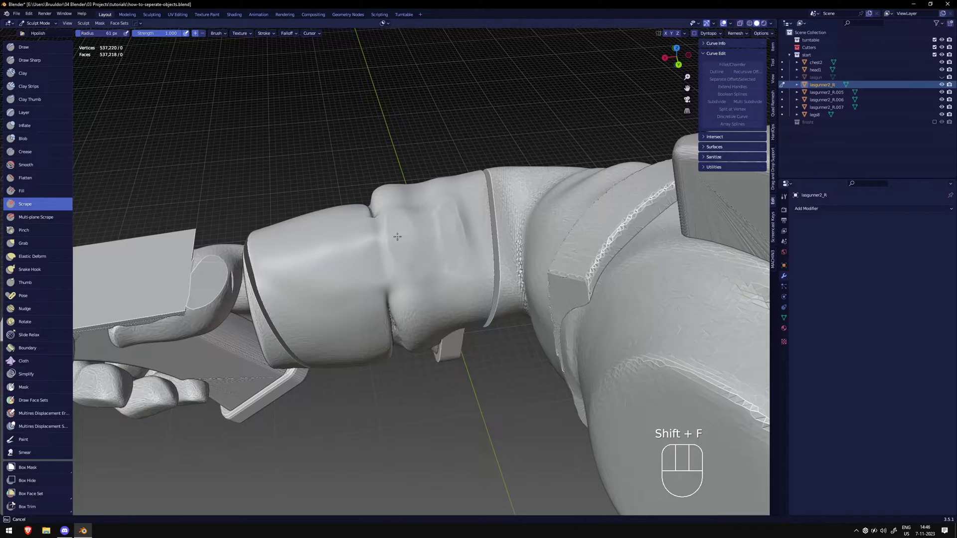
pyautogui.moveTo(414, 277); pyautogui.dragTo(388, 210, button='middle')
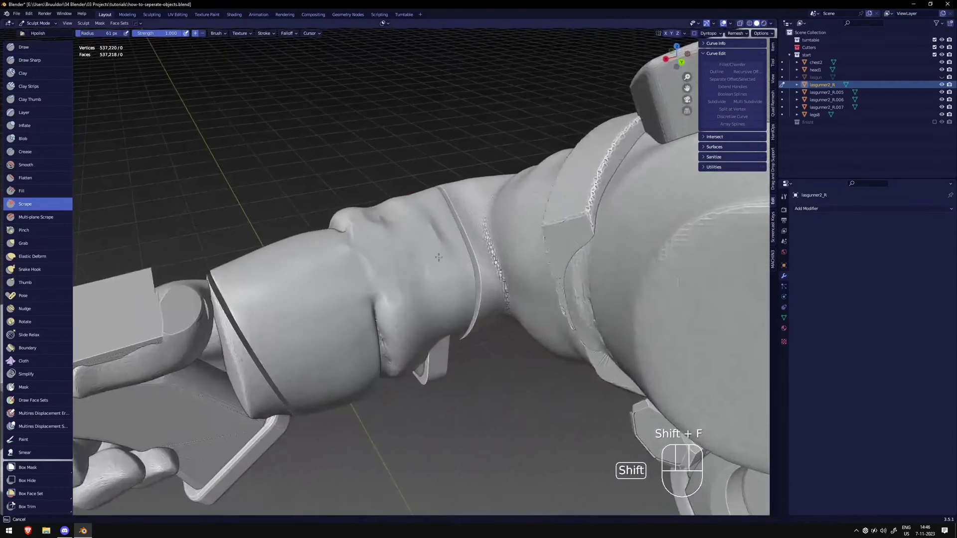
pyautogui.keyDown('shift'); pyautogui.moveTo(431, 259); pyautogui.dragTo(410, 246, button='middle'); pyautogui.keyUp('shift')
# Scrape and smooth the cuff's surface from the fold behind it toward the wrist
pyautogui.keyDown('shift'); pyautogui.moveTo(378, 291); pyautogui.dragTo(373, 244); pyautogui.keyUp('shift')
pyautogui.moveTo(367, 210); pyautogui.dragTo(347, 239, button='middle')
pyautogui.moveTo(347, 240)
pyautogui.mouseDown()
pyautogui.moveTo(348, 257)
pyautogui.moveTo(367, 242)
pyautogui.mouseUp()
pyautogui.moveTo(367, 241); pyautogui.dragTo(358, 255, button='middle')
pyautogui.moveTo(358, 255)
pyautogui.mouseDown()
pyautogui.moveTo(339, 218)
pyautogui.moveTo(290, 239)
pyautogui.mouseUp()
pyautogui.keyDown('shift'); pyautogui.moveTo(290, 239); pyautogui.dragTo(335, 247); pyautogui.keyUp('shift')
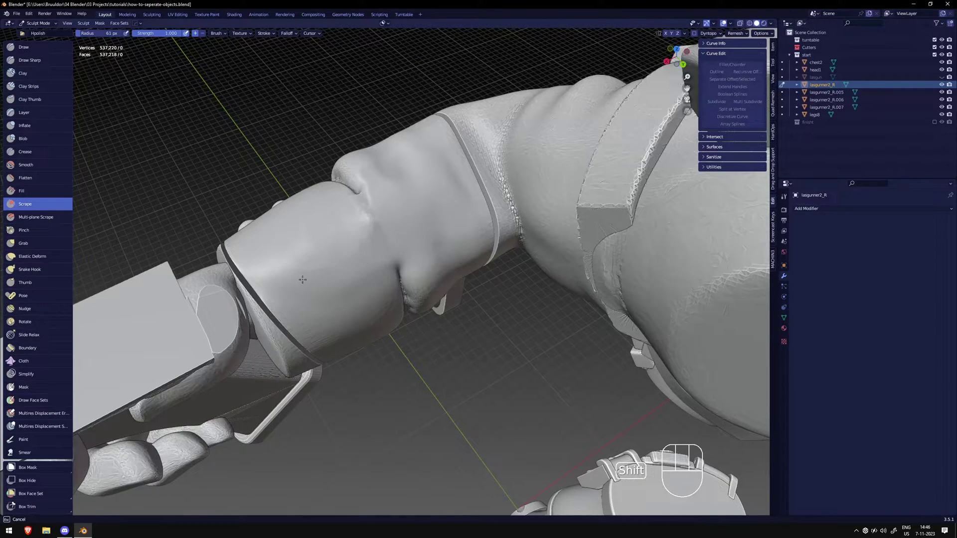
# Try to deepen the fold between the cuff and the sleeve with a 34 px Crease brush
pyautogui.scroll(-4, 363, 256)
pyautogui.moveTo(363, 256)
pyautogui.mouseDown(button='middle')
pyautogui.moveTo(428, 212)
pyautogui.moveTo(477, 258)
pyautogui.moveTo(426, 321)
pyautogui.moveTo(431, 266)
pyautogui.moveTo(414, 264)
pyautogui.mouseUp(button='middle')
pyautogui.scroll(3, 409, 266)
pyautogui.moveTo(358, 294); pyautogui.dragTo(398, 259, button='middle')
pyautogui.scroll(3, 377, 273)
pyautogui.click(25, 151)
pyautogui.press('f')
pyautogui.click(383, 254)
pyautogui.press('f')
pyautogui.click(374, 239)
pyautogui.moveTo(372, 218); pyautogui.dragTo(387, 263)
# Undo the crease strokes along the cuff's fold
pyautogui.moveTo(391, 299)
pyautogui.mouseDown(button='middle')
pyautogui.moveTo(381, 250)
pyautogui.moveTo(433, 305)
pyautogui.mouseUp(button='middle')
pyautogui.hotkey('ctrl', 'z')
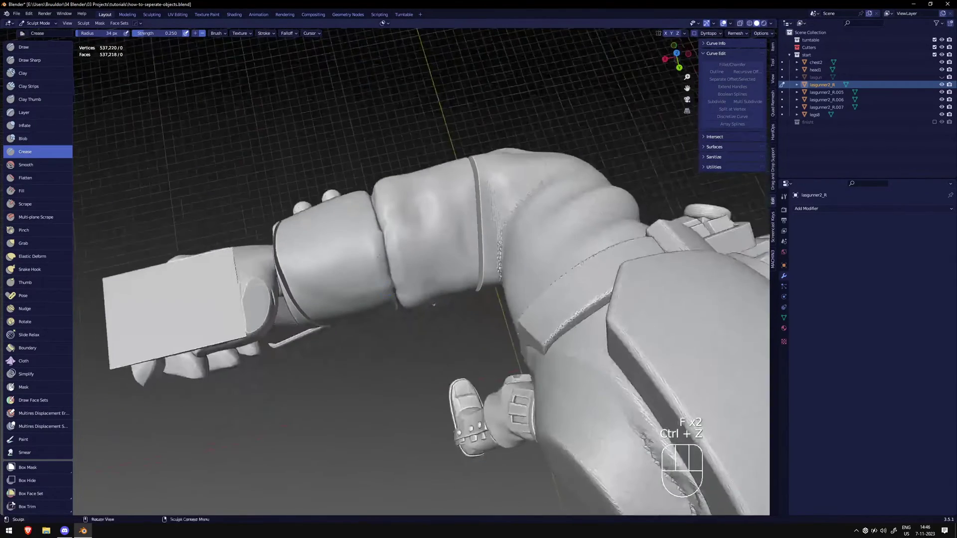
pyautogui.hotkey('ctrl', 'z')
pyautogui.moveTo(376, 230)
pyautogui.mouseDown(button='middle')
pyautogui.moveTo(378, 190)
pyautogui.moveTo(374, 256)
pyautogui.moveTo(388, 333)
pyautogui.moveTo(389, 263)
pyautogui.moveTo(428, 310)
pyautogui.moveTo(448, 313)
pyautogui.moveTo(427, 300)
pyautogui.mouseUp(button='middle')
pyautogui.hotkey('ctrl', 'z')
pyautogui.hotkey('ctrl', 'z')
pyautogui.hotkey('ctrl', 'z')
# Scrape and smooth away the leftover clip on the underside of the sleeve with an 87 px Scrape brush
pyautogui.scroll(4, 389, 263)
pyautogui.click(45, 206)
pyautogui.scroll(-2, 398, 259)
pyautogui.press('f')
pyautogui.click(425, 303)
pyautogui.press('f')
pyautogui.moveTo(428, 300); pyautogui.dragTo(416, 303)
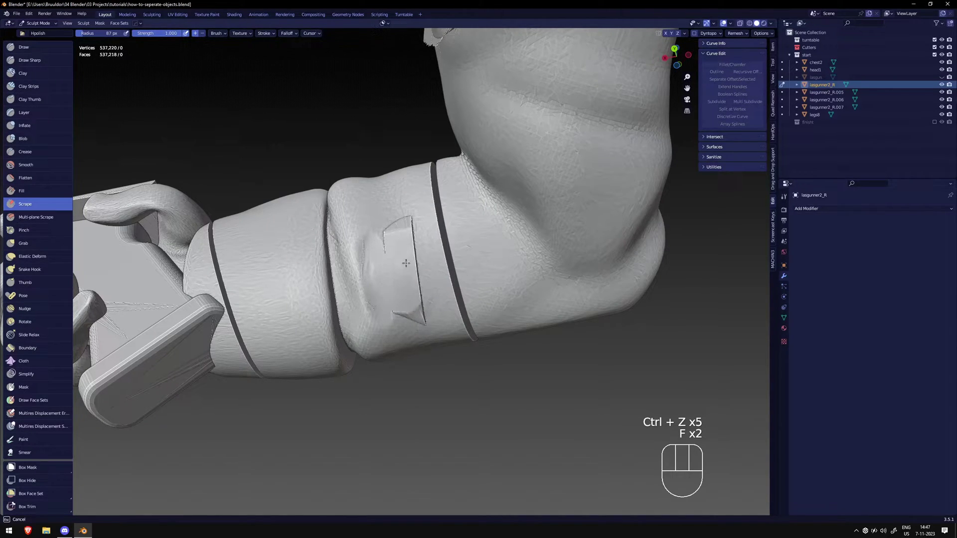
pyautogui.moveTo(405, 282); pyautogui.dragTo(402, 225, button='middle')
pyautogui.moveTo(408, 293)
pyautogui.keyDown('shift'); pyautogui.mouseDown()
pyautogui.moveTo(379, 250)
pyautogui.moveTo(409, 291)
pyautogui.moveTo(369, 291)
pyautogui.mouseUp(); pyautogui.keyUp('shift')
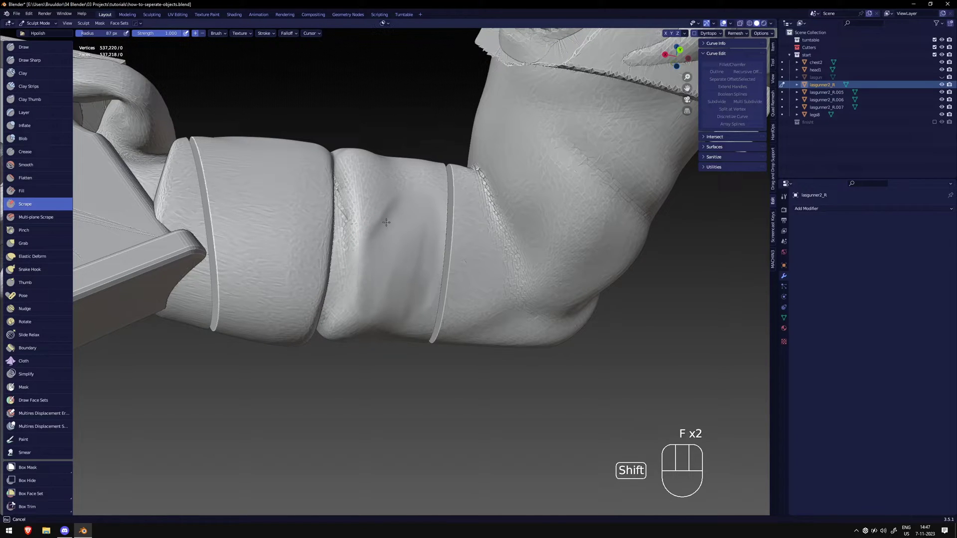
pyautogui.moveTo(384, 214)
pyautogui.mouseDown(button='middle')
pyautogui.moveTo(348, 258)
pyautogui.moveTo(483, 258)
pyautogui.moveTo(549, 289)
pyautogui.moveTo(576, 289)
pyautogui.mouseUp(button='middle')
pyautogui.press('f')
pyautogui.click(395, 188)
# Switch to Object Mode in the front view and select the forearm piece
pyautogui.press('KP_1')
pyautogui.press('KP_1')
pyautogui.click(35, 24)
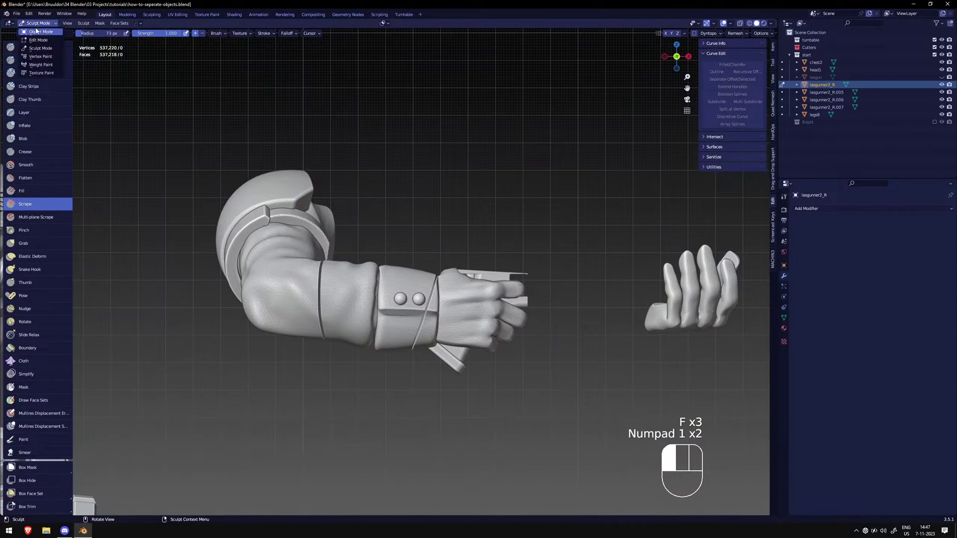
pyautogui.click(38, 32)
pyautogui.click(394, 204)
pyautogui.keyDown('shift'); pyautogui.moveTo(403, 251); pyautogui.dragTo(385, 242, button='middle'); pyautogui.keyUp('shift')
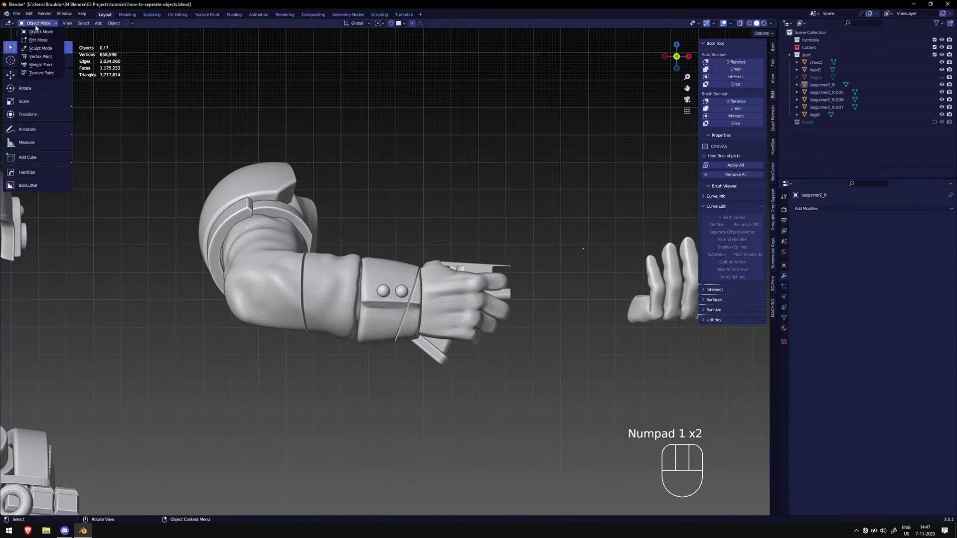
pyautogui.click(373, 275)
pyautogui.moveTo(373, 274); pyautogui.dragTo(379, 269, button='middle')
pyautogui.scroll(2, 379, 268)
pyautogui.click(380, 248)
pyautogui.click(354, 270)
pyautogui.scroll(-1, 359, 268)
pyautogui.click(349, 223)
pyautogui.click(376, 288)
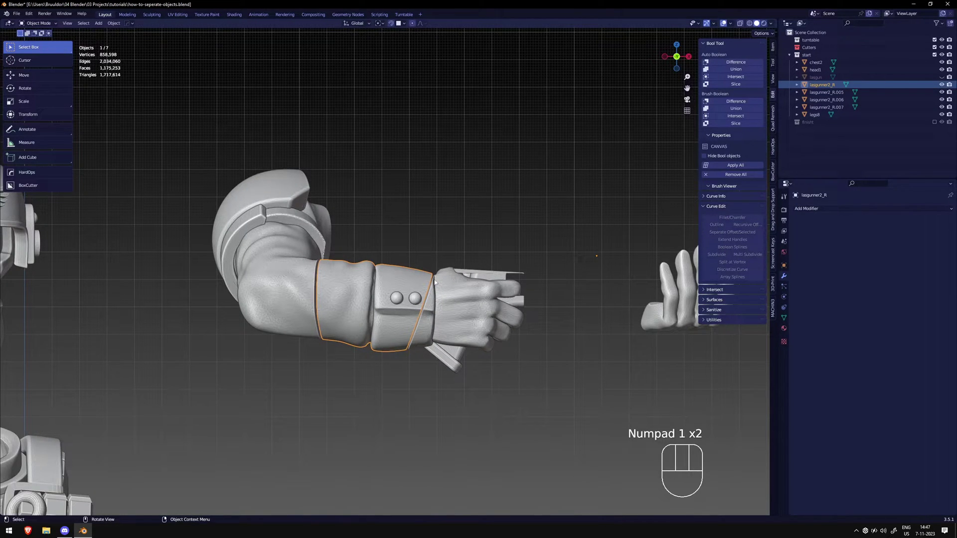
# Add a Decimate modifier to the forearm piece and set its ratio to 0.2
pyautogui.scroll(-2, 395, 242)
pyautogui.click(395, 242)
pyautogui.press('KP_1')
pyautogui.press('KP_3')
pyautogui.press('KP_1')
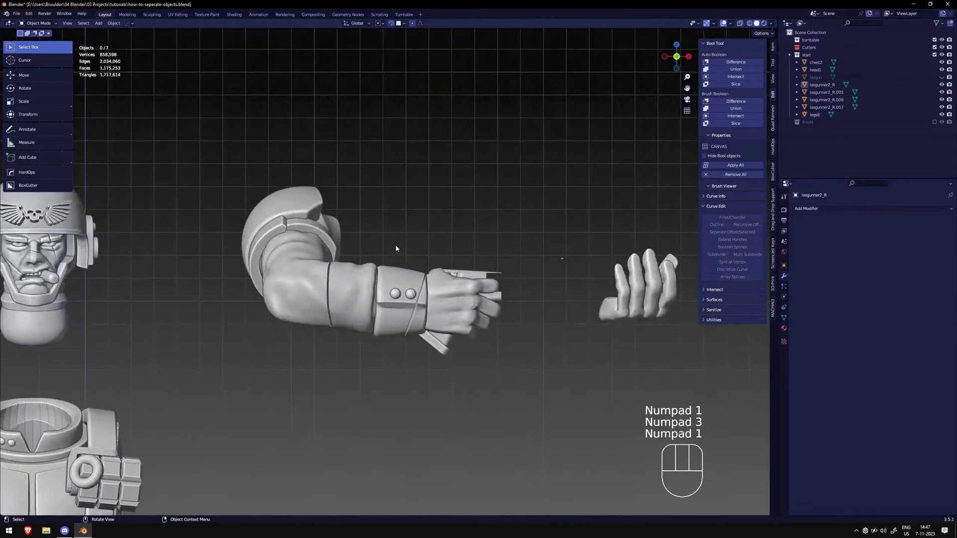
pyautogui.scroll(2, 395, 247)
pyautogui.scroll(-2, 131, 95)
pyautogui.click(411, 293)
pyautogui.scroll(2, 408, 294)
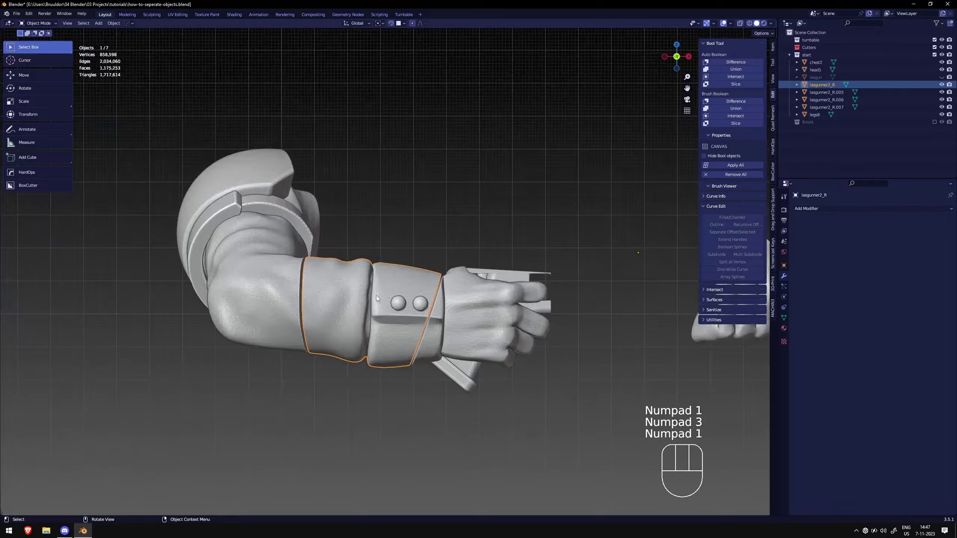
pyautogui.click(812, 209)
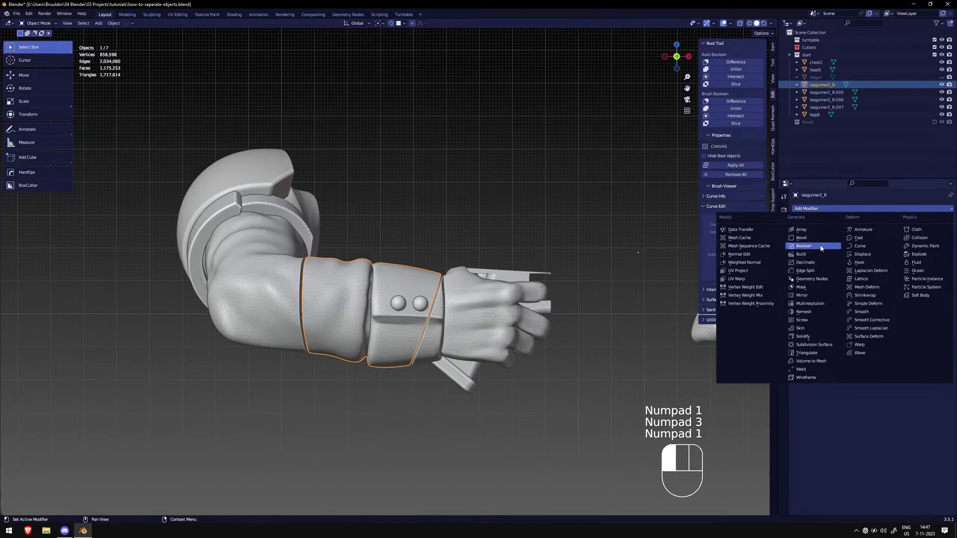
pyautogui.click(822, 265)
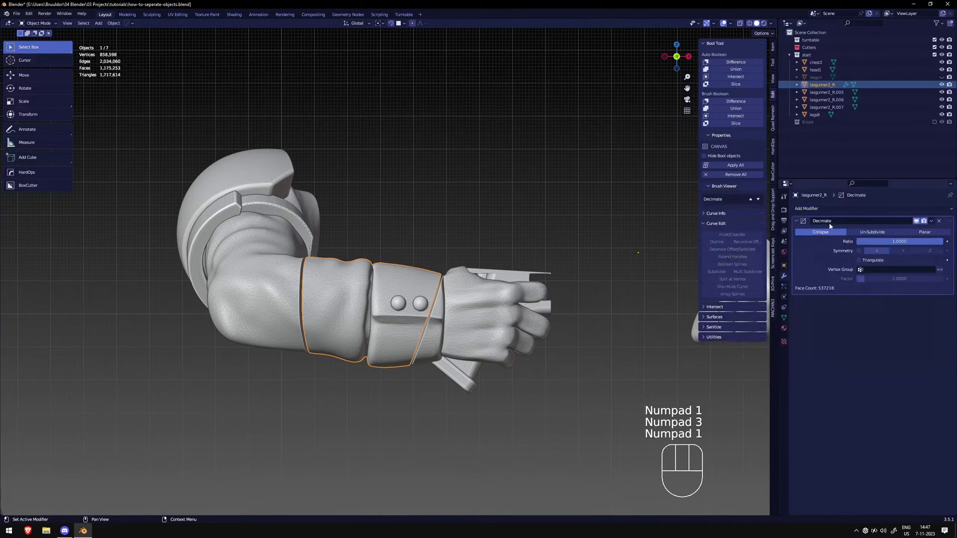
pyautogui.click(900, 242)
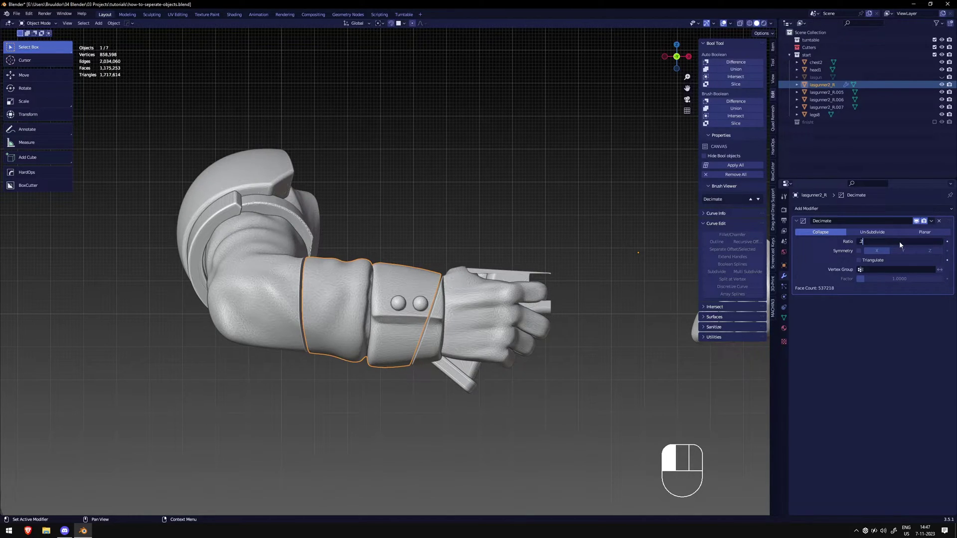
pyautogui.write('.2')
pyautogui.press('Return')
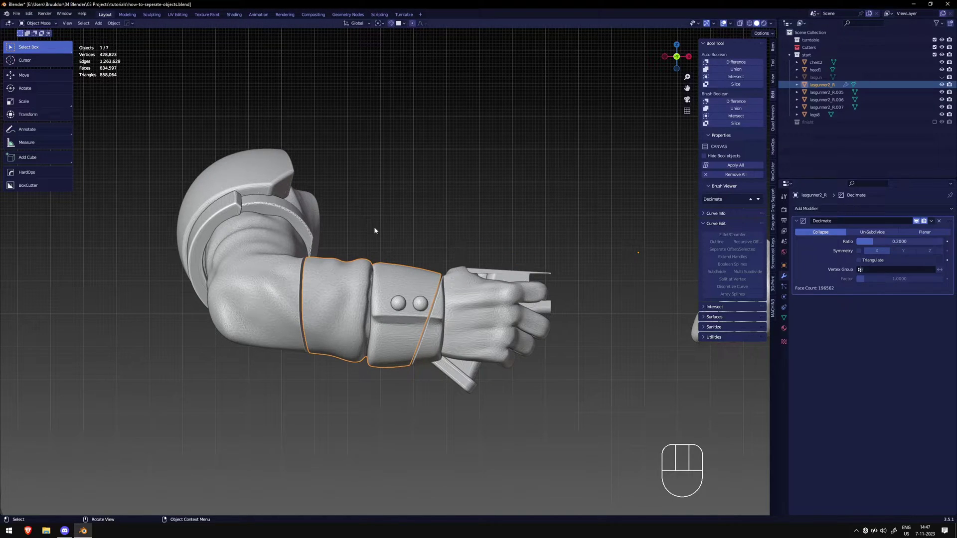
# Set the forearm's Decimate ratio to 0.1 and apply the result with Visual Geometry to Mesh
pyautogui.keyDown('shift'); pyautogui.moveTo(486, 242); pyautogui.dragTo(563, 229, button='middle'); pyautogui.keyUp('shift')
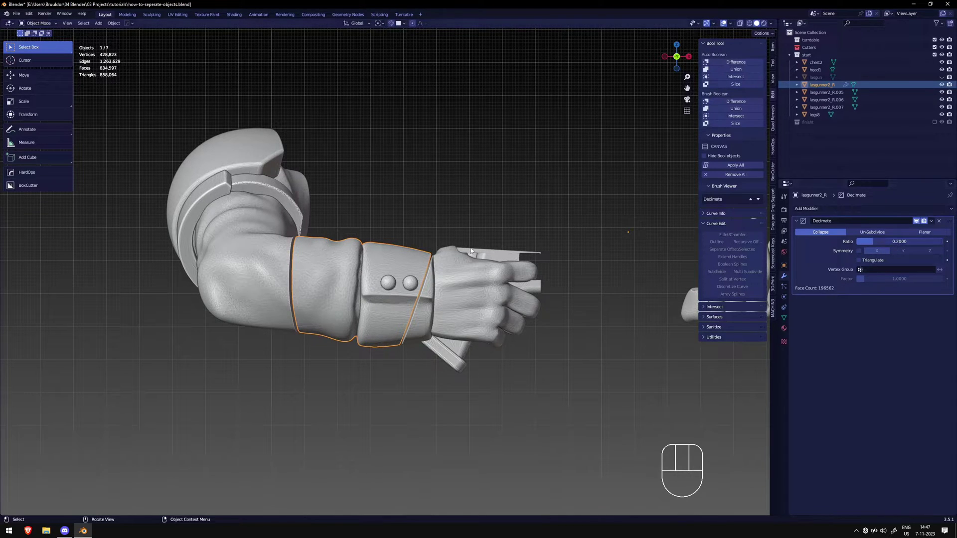
pyautogui.scroll(-4, 471, 247)
pyautogui.keyDown('shift'); pyautogui.moveTo(471, 246); pyautogui.dragTo(472, 252, button='middle'); pyautogui.keyUp('shift')
pyautogui.scroll(2, 471, 251)
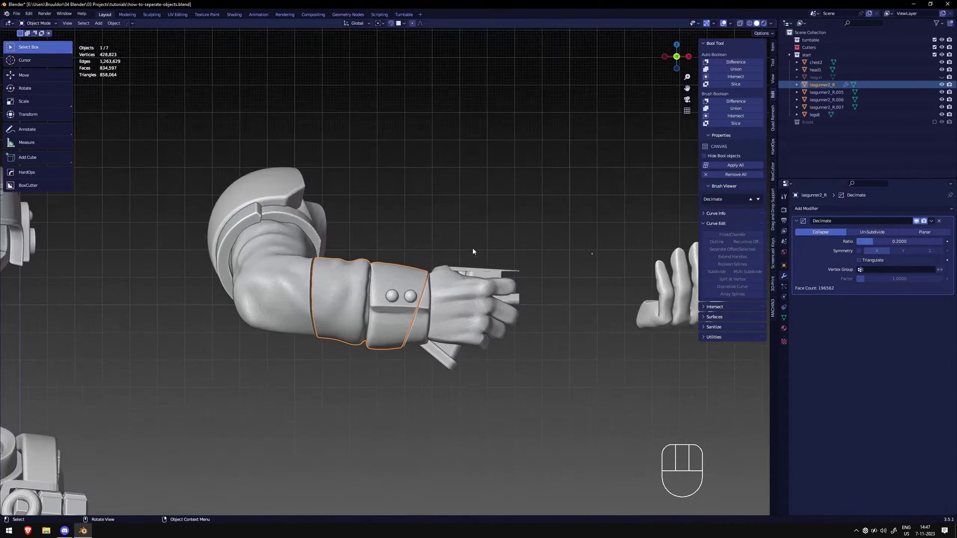
pyautogui.click(891, 241)
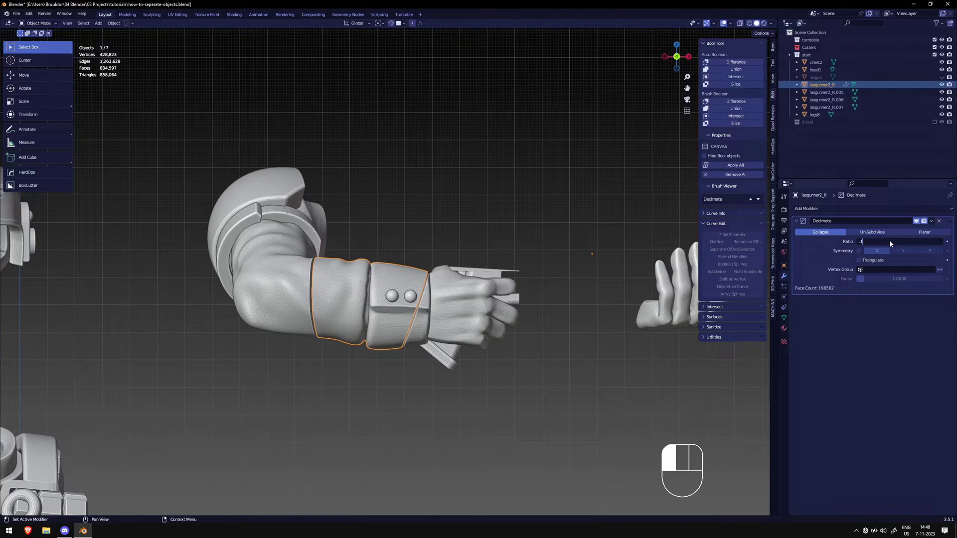
pyautogui.press('Return')
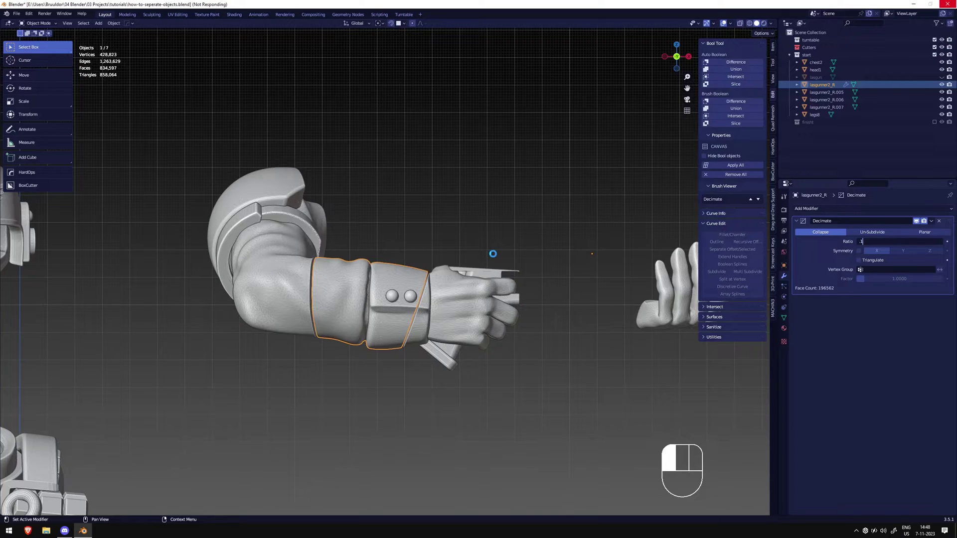
pyautogui.hotkey('ctrl', 'a')
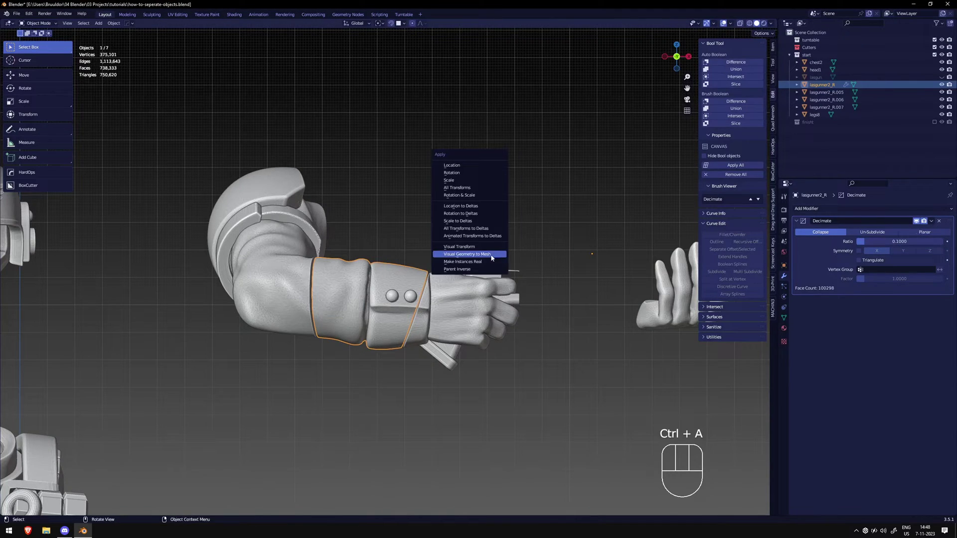
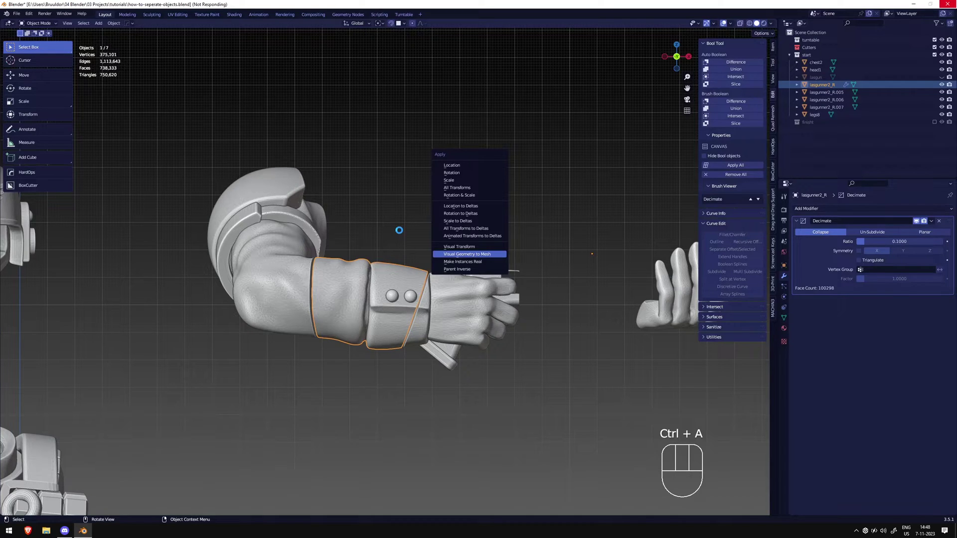
pyautogui.scroll(3, 444, 257)
pyautogui.keyDown('shift'); pyautogui.moveTo(407, 246); pyautogui.dragTo(473, 279, button='middle'); pyautogui.keyUp('shift')
pyautogui.press('g')
pyautogui.press('x')
pyautogui.rightClick(465, 257)
pyautogui.press('KP_1')
pyautogui.press('KP_3')
pyautogui.press('KP_1')
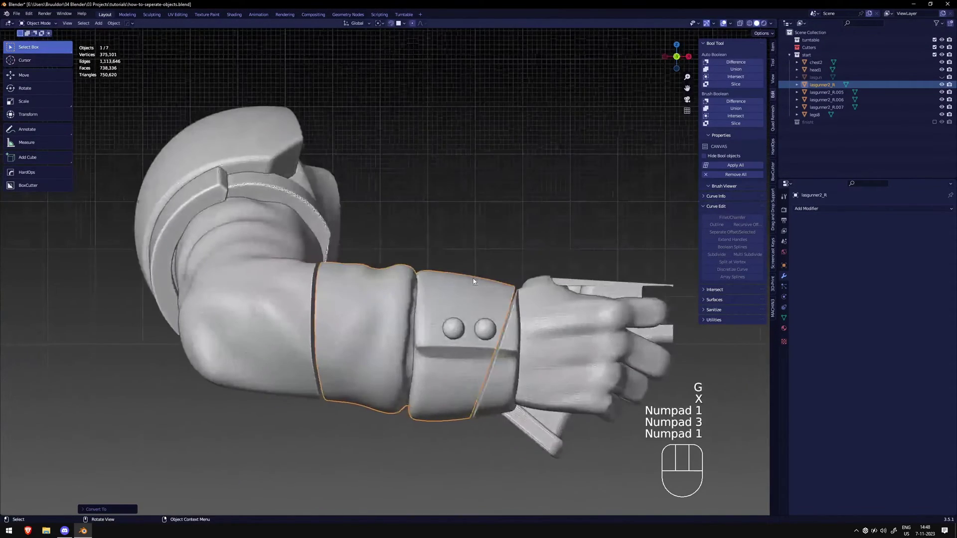
# Set the origins of the upper arm, forearm and hand pieces to their own geometry
pyautogui.scroll(-2, 474, 278)
pyautogui.moveTo(418, 299); pyautogui.dragTo(319, 225)
pyautogui.click(114, 23)
pyautogui.moveTo(135, 39)
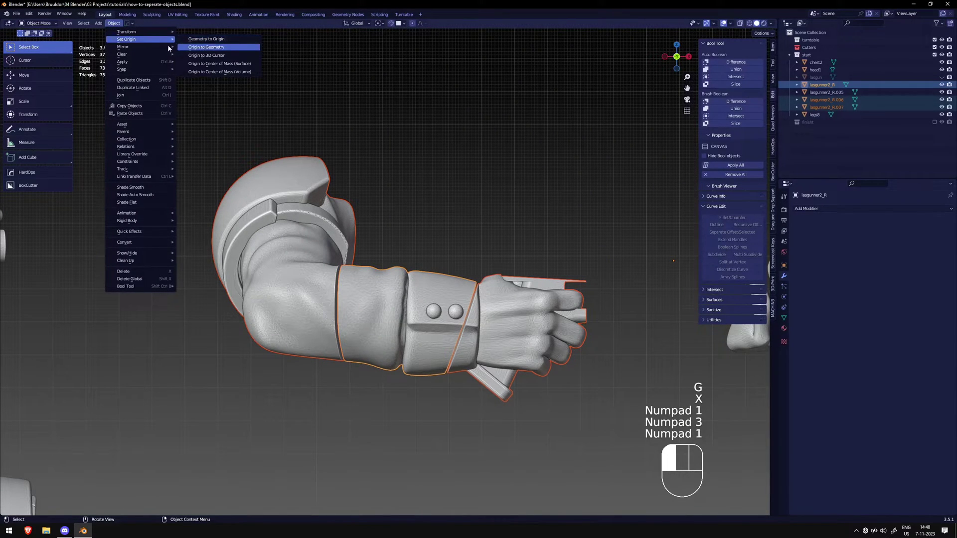
pyautogui.click(210, 47)
pyautogui.scroll(1, 379, 147)
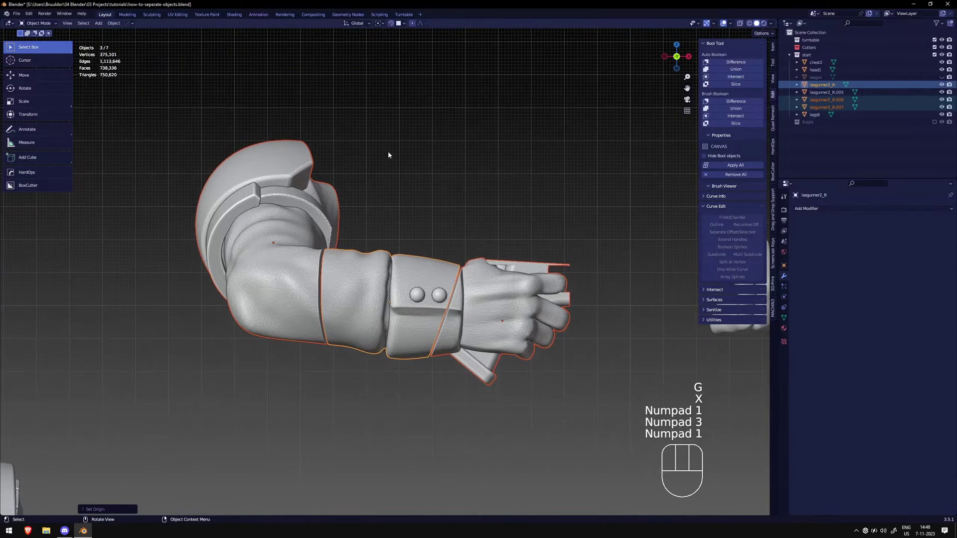
# Move the forearm piece along X until it meets the upper arm's cut face
pyautogui.click(388, 151)
pyautogui.scroll(3, 453, 267)
pyautogui.scroll(-2, 453, 268)
pyautogui.click(423, 268)
pyautogui.press('g')
pyautogui.press('x')
pyautogui.rightClick(409, 269)
pyautogui.moveTo(409, 269); pyautogui.dragTo(429, 279, button='middle')
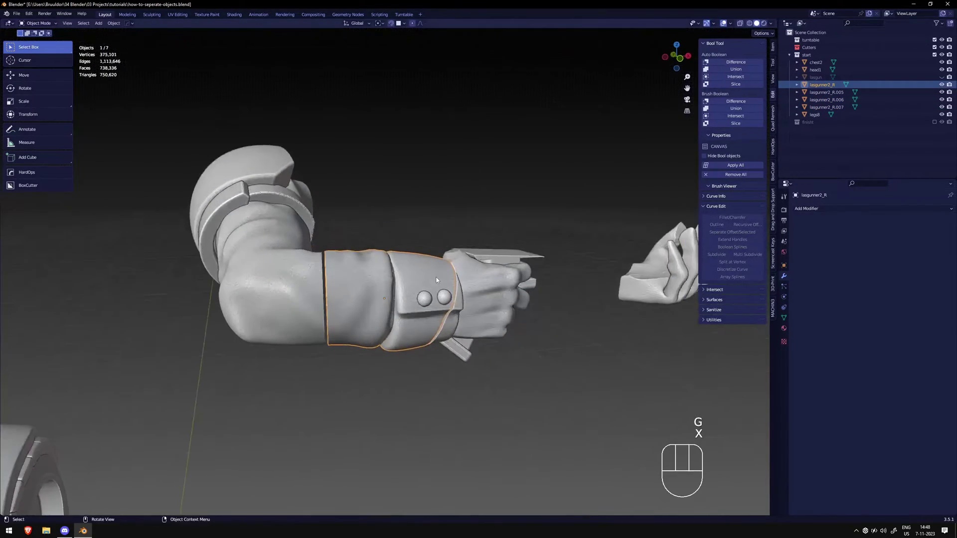
pyautogui.press('g')
pyautogui.press('x')
pyautogui.click(448, 279)
# Move the hand piece along X until it meets the forearm's wrist cut
pyautogui.click(479, 280)
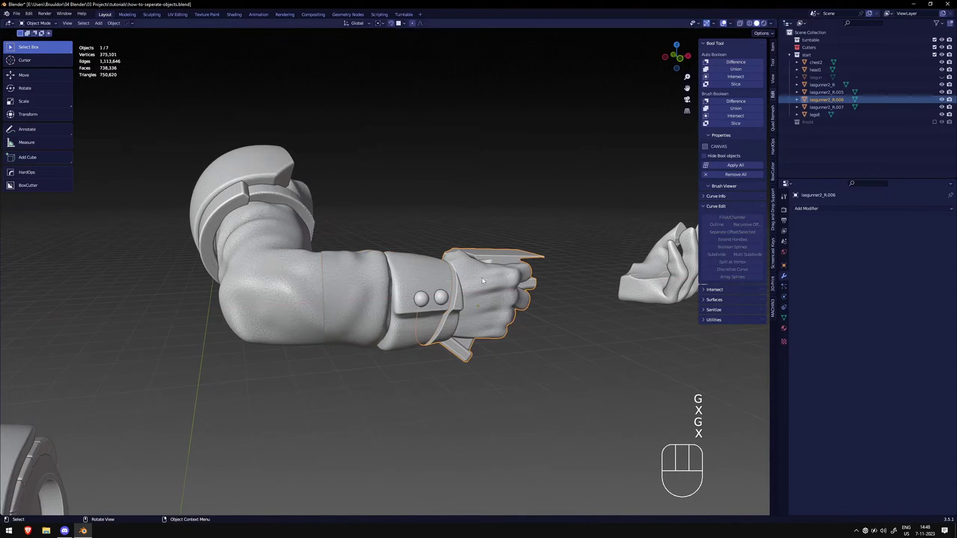
pyautogui.press('KP_1')
pyautogui.press('g')
pyautogui.hotkey('shift', 'x')
pyautogui.rightClick(397, 273)
pyautogui.press('g')
pyautogui.press('x')
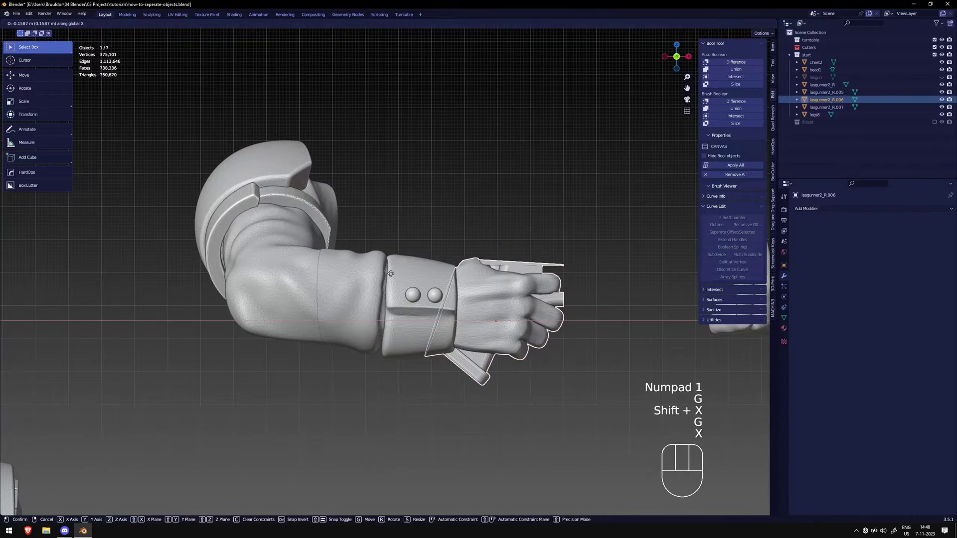
pyautogui.rightClick(390, 274)
pyautogui.press('g')
pyautogui.press('x')
pyautogui.click(336, 274)
pyautogui.click(368, 242)
pyautogui.moveTo(377, 222); pyautogui.dragTo(343, 263, button='middle')
pyautogui.press('KP_1')
# Select the upper arm, forearm and hand pieces and join them into one object
pyautogui.scroll(2, 336, 245)
pyautogui.click(336, 243)
pyautogui.click(356, 231)
pyautogui.click(423, 279)
pyautogui.keyDown('shift'); pyautogui.moveTo(248, 168); pyautogui.dragTo(424, 294); pyautogui.keyUp('shift')
pyautogui.click(359, 268)
pyautogui.click(344, 221)
pyautogui.click(286, 219)
pyautogui.keyDown('shift'); pyautogui.moveTo(224, 153); pyautogui.dragTo(453, 327); pyautogui.keyUp('shift')
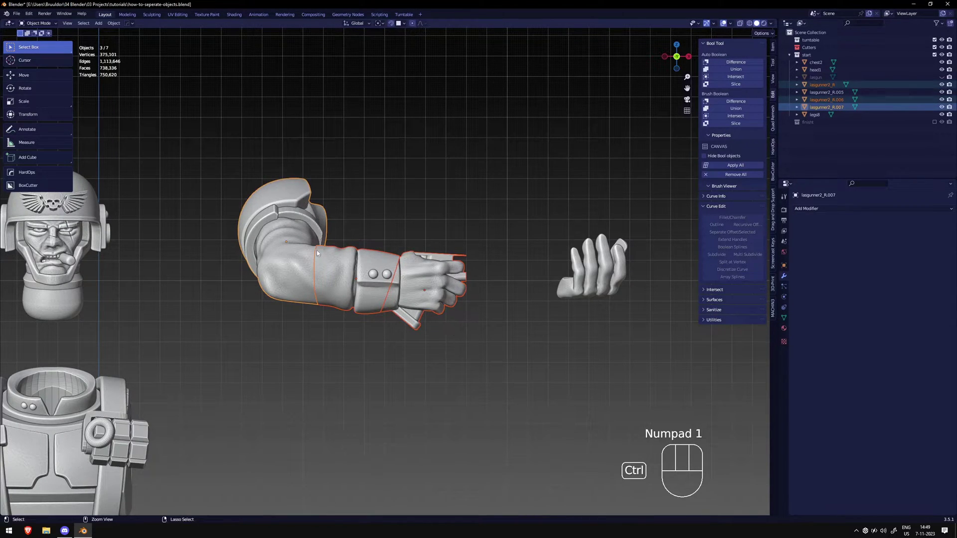
pyautogui.hotkey('ctrl', 'j')
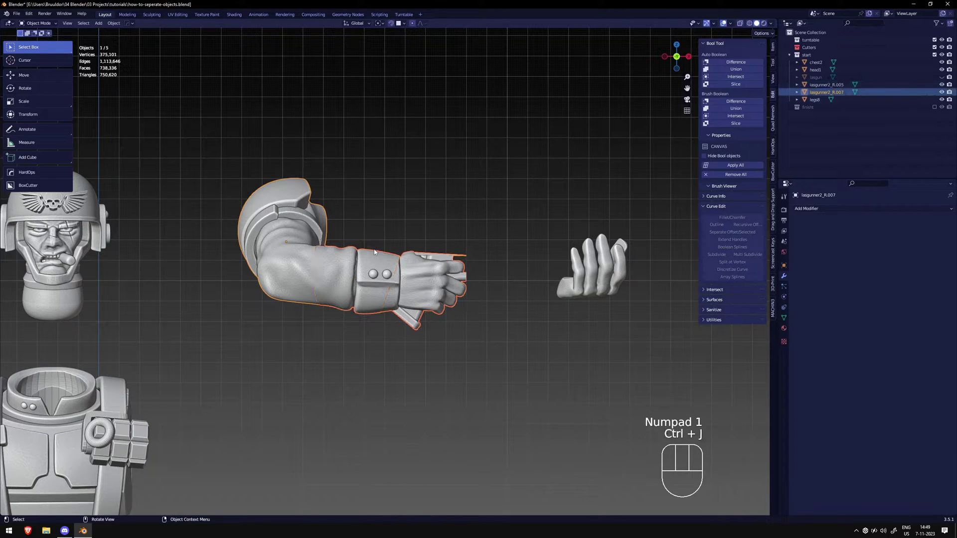
# Inspect the seams of the joined arm at the sleeve and wrist from several angles
pyautogui.moveTo(370, 268); pyautogui.dragTo(317, 279, button='middle')
pyautogui.scroll(5, 322, 237)
pyautogui.scroll(3, 364, 283)
pyautogui.scroll(2, 317, 279)
pyautogui.moveTo(317, 279); pyautogui.dragTo(567, 330, button='middle')
pyautogui.press('KP_1')
pyautogui.scroll(4, 566, 330)
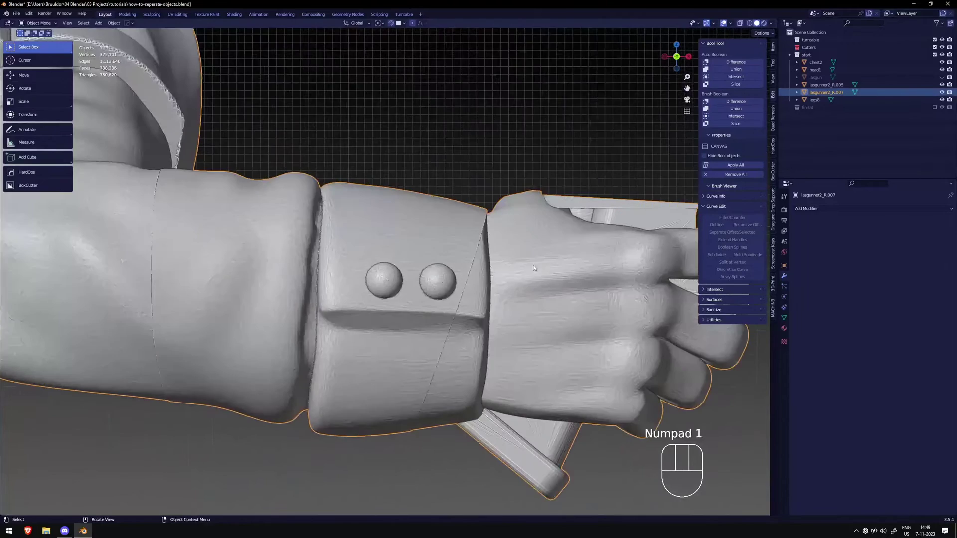
pyautogui.keyDown('shift'); pyautogui.moveTo(386, 237); pyautogui.dragTo(456, 269, button='middle'); pyautogui.keyUp('shift')
pyautogui.scroll(-4, 423, 278)
pyautogui.click(438, 272)
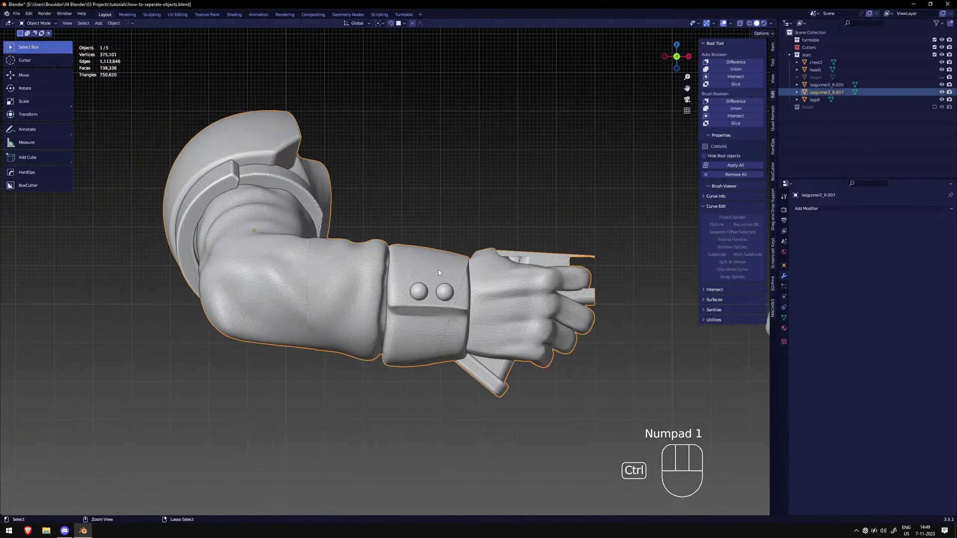
# Undo joining the three arm pieces
pyautogui.hotkey('ctrl', 'z')
pyautogui.hotkey('ctrl', 'z')
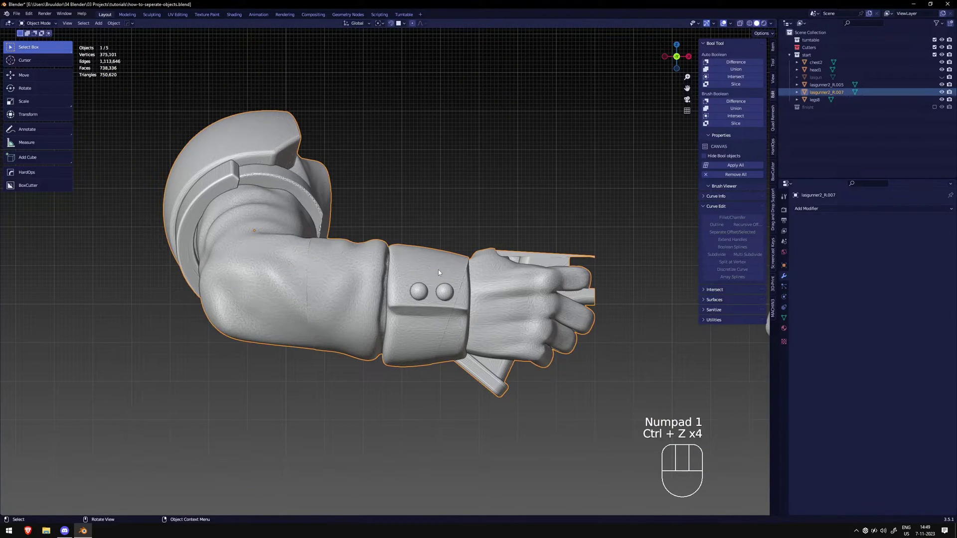
pyautogui.hotkey('ctrl', 'z')
pyautogui.hotkey('ctrl', 'z')
pyautogui.click(396, 261)
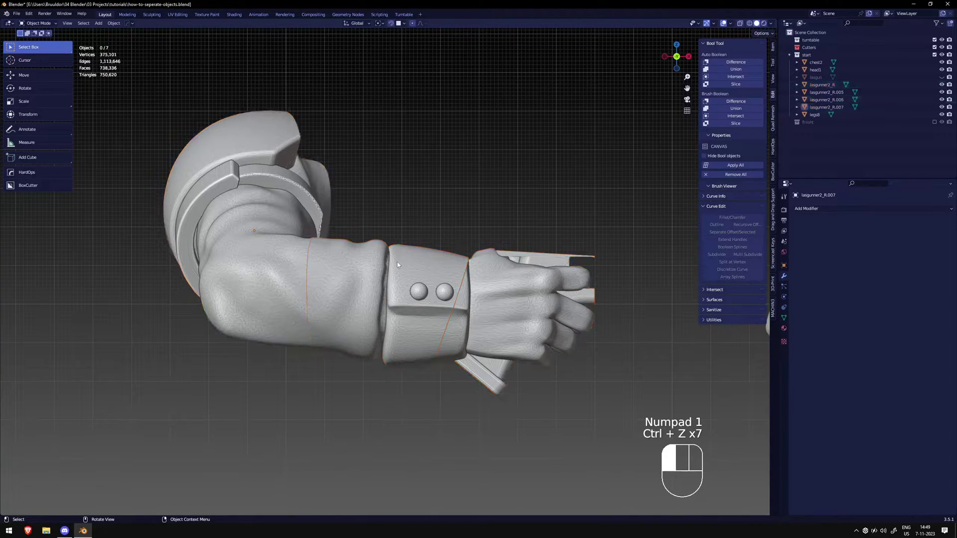
pyautogui.press('g')
pyautogui.press('x')
pyautogui.rightClick(446, 268)
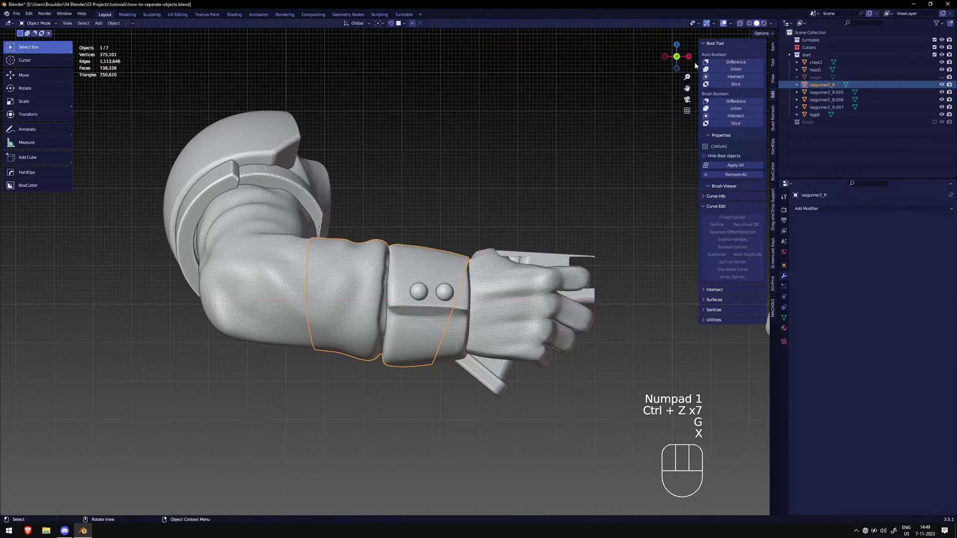
# Turn on X-ray display and colour the objects randomly to tell the arm pieces apart
pyautogui.click(740, 25)
pyautogui.moveTo(444, 152); pyautogui.dragTo(420, 170, button='middle')
pyautogui.keyDown('shift'); pyautogui.moveTo(420, 169); pyautogui.dragTo(440, 171, button='middle'); pyautogui.keyUp('shift')
pyautogui.scroll(4, 438, 171)
pyautogui.keyDown('shift'); pyautogui.moveTo(329, 208); pyautogui.dragTo(689, 56, button='middle'); pyautogui.keyUp('shift')
pyautogui.click(772, 23)
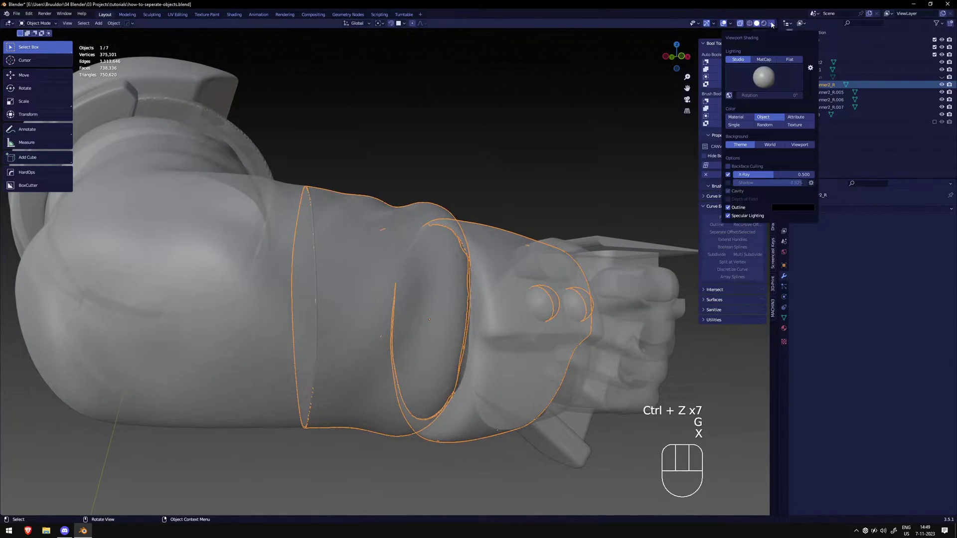
pyautogui.click(765, 125)
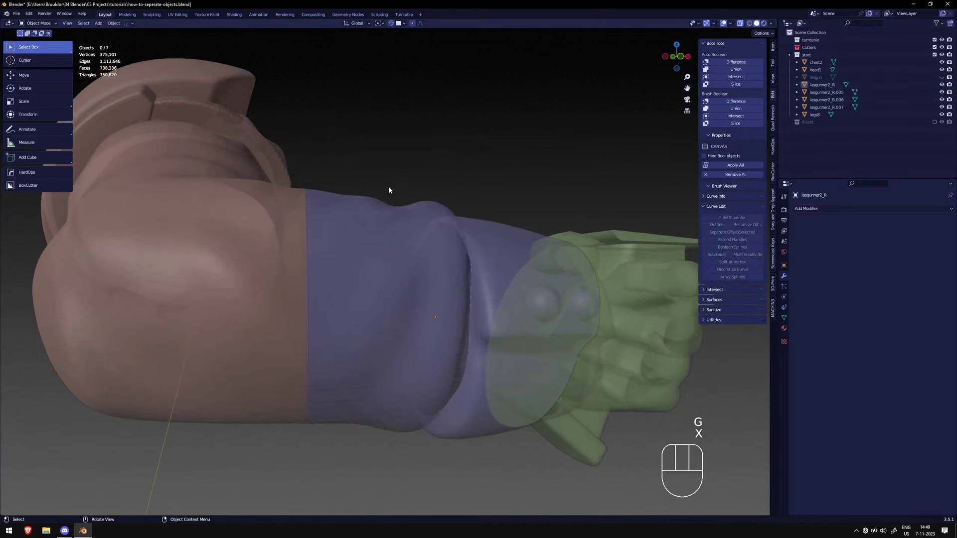
pyautogui.press('g')
pyautogui.rightClick(381, 211)
pyautogui.scroll(2, 382, 212)
pyautogui.moveTo(381, 213); pyautogui.dragTo(458, 220, button='middle')
pyautogui.scroll(1, 412, 247)
pyautogui.press('g')
pyautogui.press('g')
pyautogui.rightClick(364, 270)
pyautogui.press('g')
pyautogui.press('x')
pyautogui.rightClick(385, 257)
# Select the hand piece and nudge it along X against the forearm's wrist cut
pyautogui.click(499, 208)
pyautogui.press('g')
pyautogui.press('x')
pyautogui.click(482, 202)
pyautogui.scroll(-2, 483, 202)
pyautogui.scroll(-3, 457, 214)
# Turn off X-ray display and set the viewport object colour to Single
pyautogui.click(451, 74)
pyautogui.moveTo(451, 75); pyautogui.dragTo(474, 97, button='middle')
pyautogui.scroll(-5, 474, 97)
pyautogui.press('KP_1')
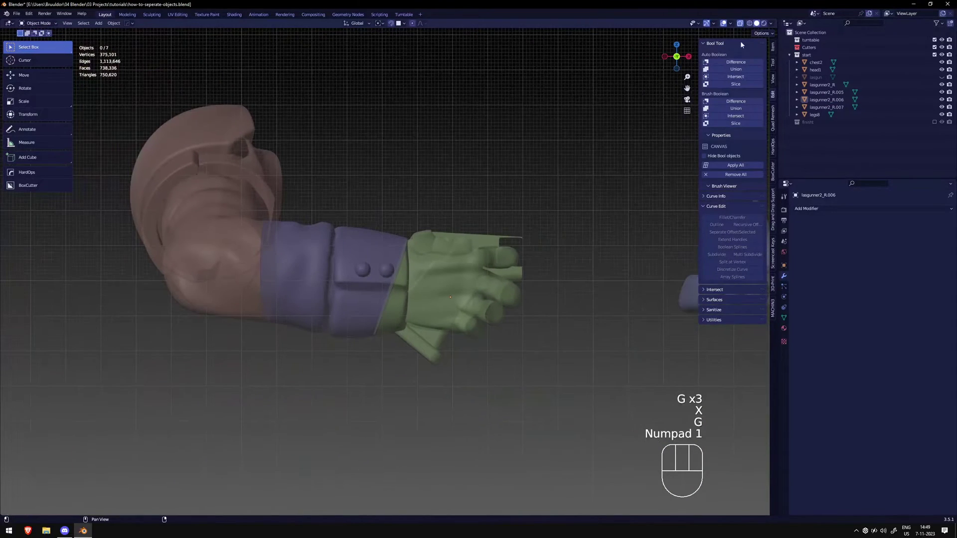
pyautogui.click(741, 23)
pyautogui.scroll(-4, 507, 208)
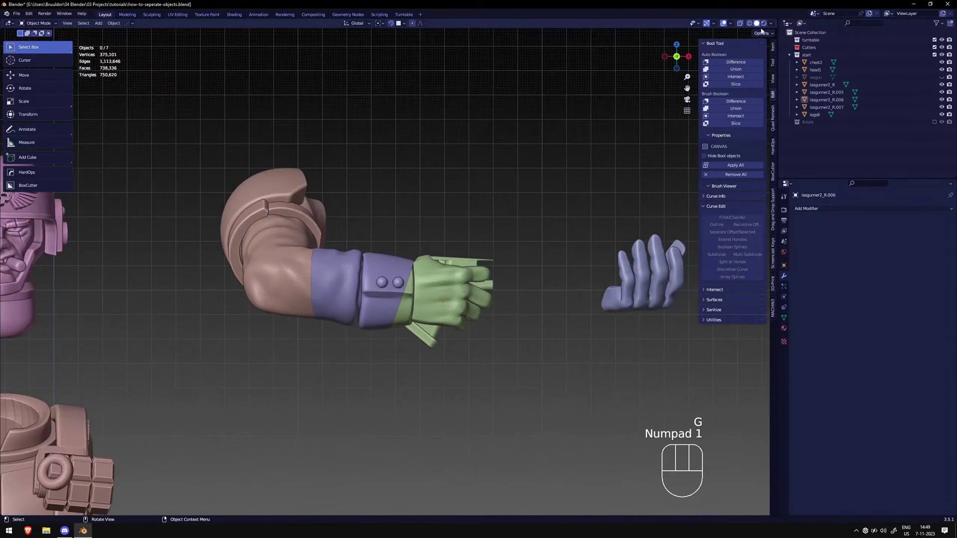
pyautogui.click(771, 24)
pyautogui.click(749, 118)
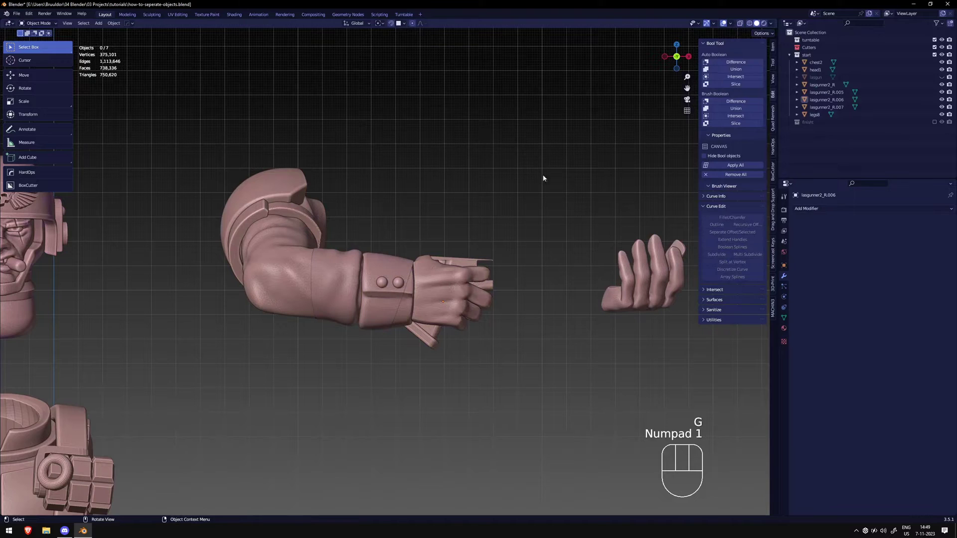
pyautogui.click(772, 24)
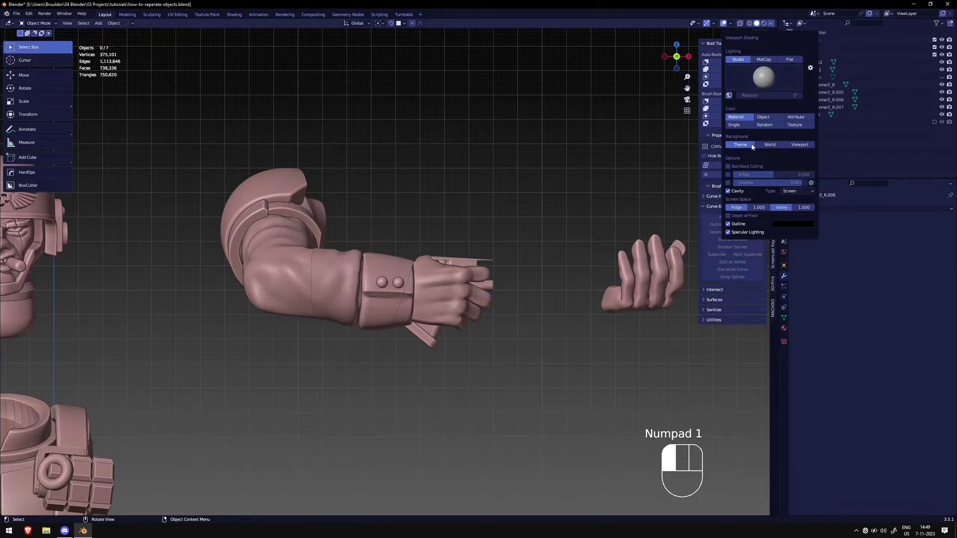
pyautogui.click(744, 125)
pyautogui.scroll(-2, 363, 264)
pyautogui.scroll(2, 366, 289)
# Select the upper arm, forearm and hand pieces and join them into a single arm object
pyautogui.keyDown('shift'); pyautogui.moveTo(199, 170); pyautogui.dragTo(443, 336); pyautogui.keyUp('shift')
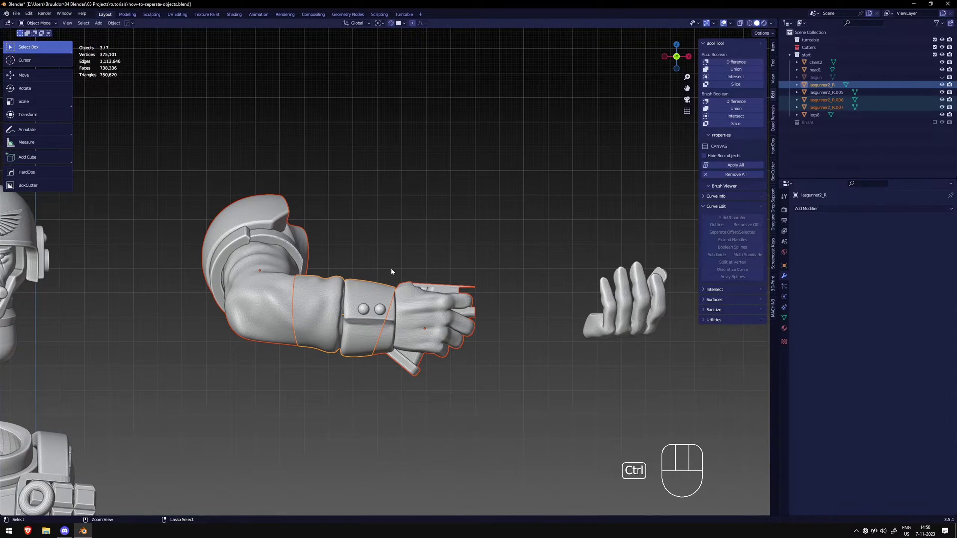
pyautogui.hotkey('ctrl', 'j')
pyautogui.moveTo(391, 265); pyautogui.dragTo(370, 299, button='middle')
pyautogui.click(369, 299)
pyautogui.press('g')
pyautogui.rightClick(452, 329)
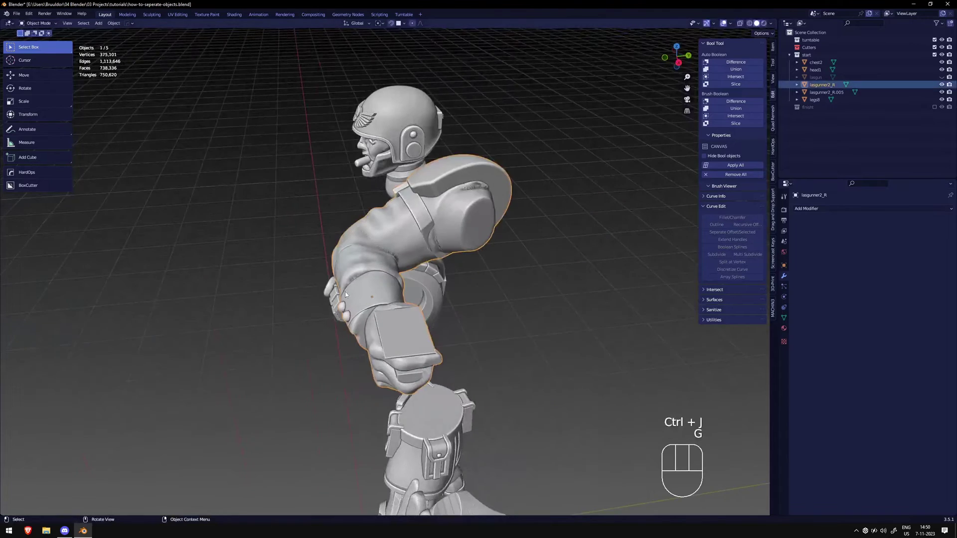
# Select the joined arm and the separate supporting hand and set their origins to geometry
pyautogui.scroll(-3, 442, 271)
pyautogui.press('KP_1')
pyautogui.keyDown('shift'); pyautogui.moveTo(436, 269); pyautogui.dragTo(129, 344, button='middle'); pyautogui.keyUp('shift')
pyautogui.scroll(3, 130, 344)
pyautogui.keyDown('shift'); pyautogui.moveTo(129, 344); pyautogui.dragTo(389, 301, button='middle'); pyautogui.keyUp('shift')
pyautogui.scroll(-2, 439, 306)
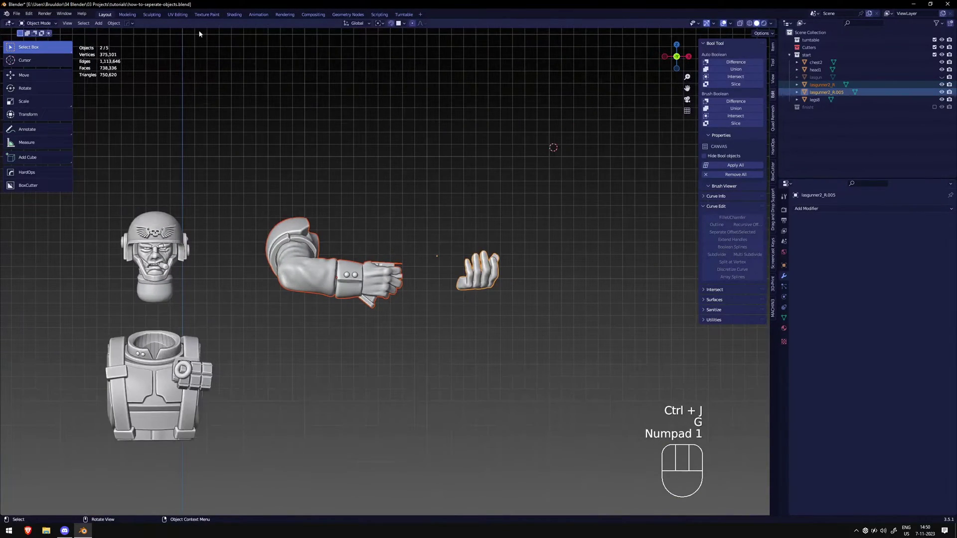
pyautogui.click(114, 23)
pyautogui.click(193, 48)
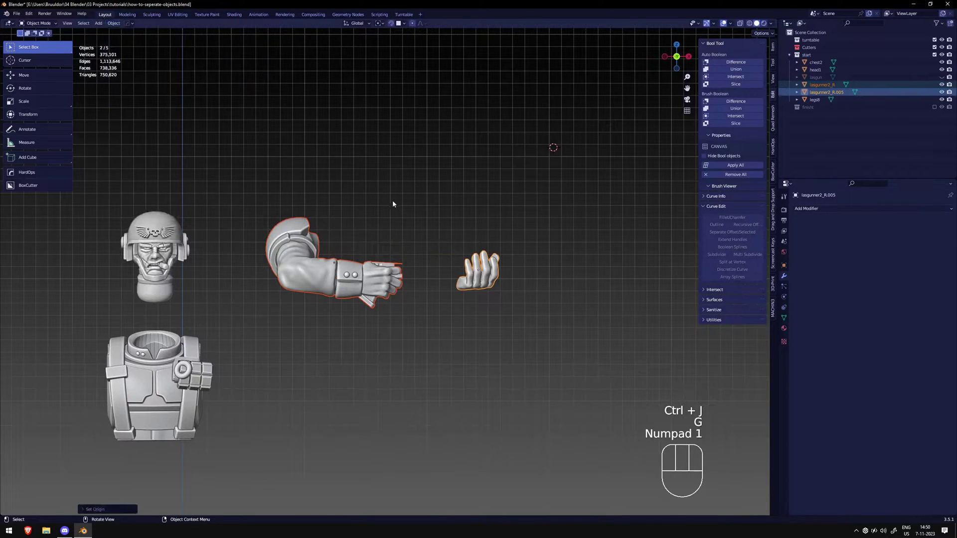
pyautogui.press('KP_1')
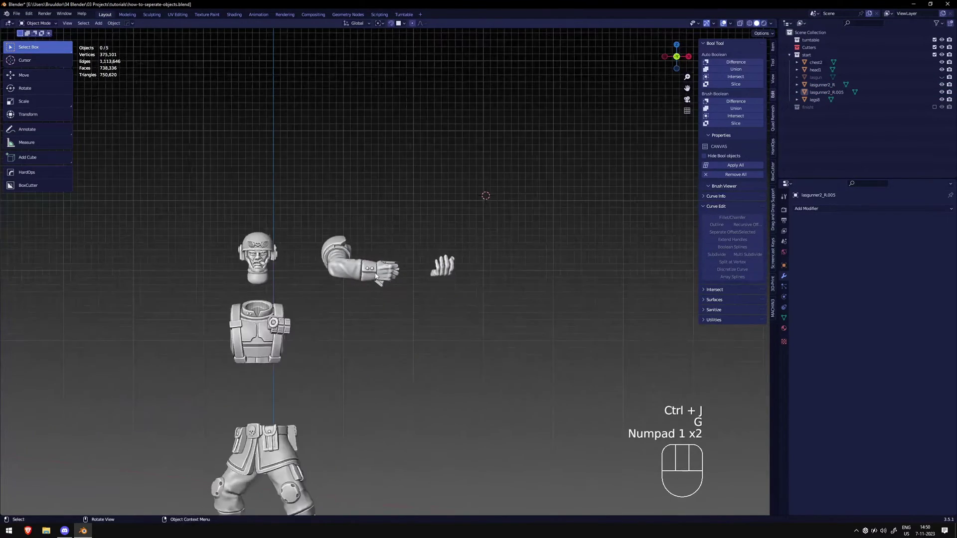
# Unhide the lasgun and move it up between the arm's gripping hand and the supporting hand
pyautogui.click(444, 218)
pyautogui.keyDown('shift'); pyautogui.moveTo(444, 218); pyautogui.dragTo(452, 206, button='middle'); pyautogui.keyUp('shift')
pyautogui.scroll(6, 459, 333)
pyautogui.click(471, 354)
pyautogui.scroll(-2, 471, 354)
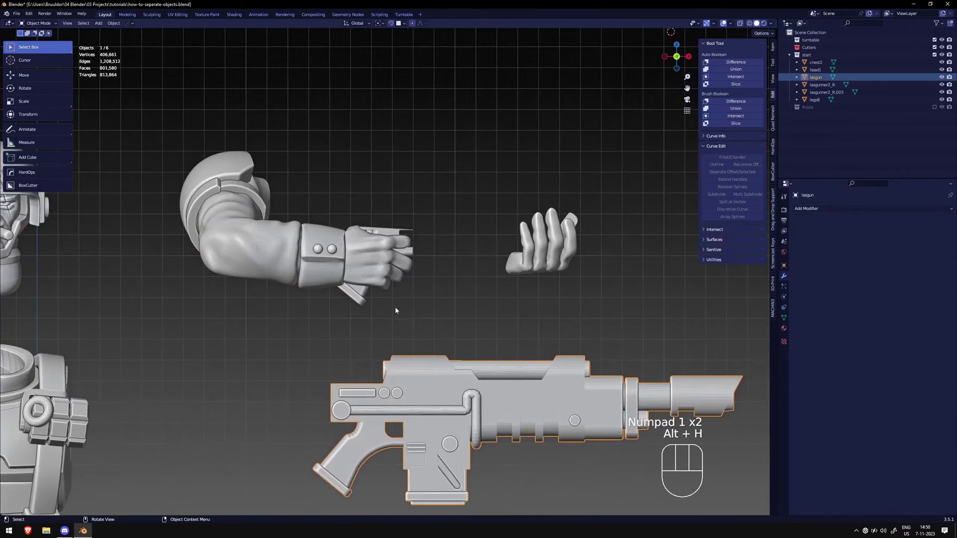
pyautogui.press('g')
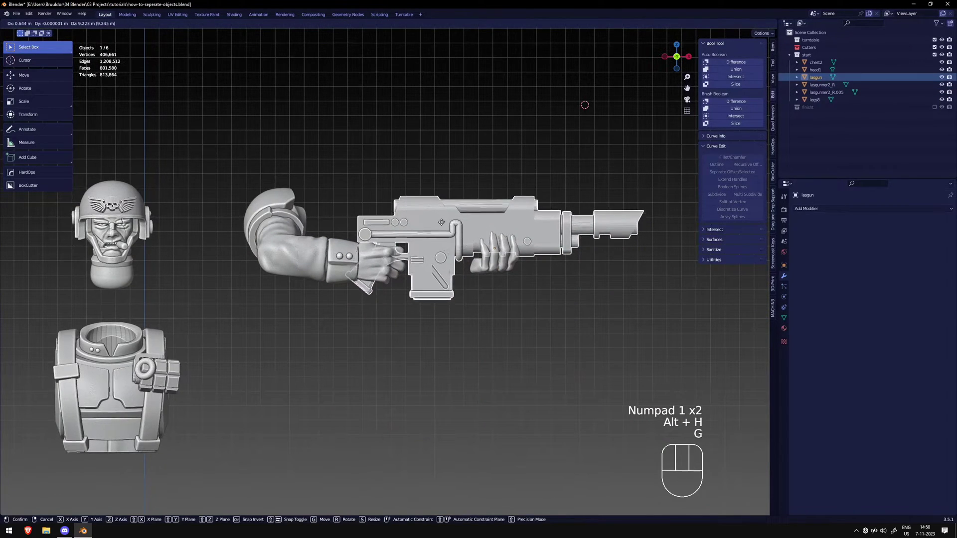
pyautogui.scroll(2, 377, 239)
pyautogui.keyDown('shift'); pyautogui.moveTo(389, 210); pyautogui.dragTo(431, 286, button='middle'); pyautogui.keyUp('shift')
pyautogui.click(387, 214)
pyautogui.click(398, 237)
# Fine-tune the lasgun's position in the arm's gripping hand
pyautogui.press('KP_1')
pyautogui.scroll(2, 401, 244)
pyautogui.press('g')
pyautogui.rightClick(449, 276)
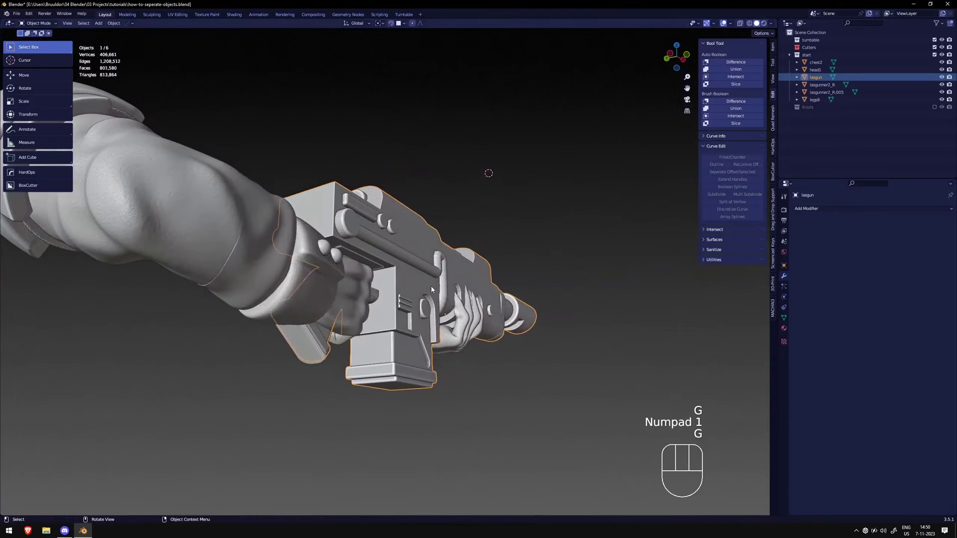
pyautogui.press('g')
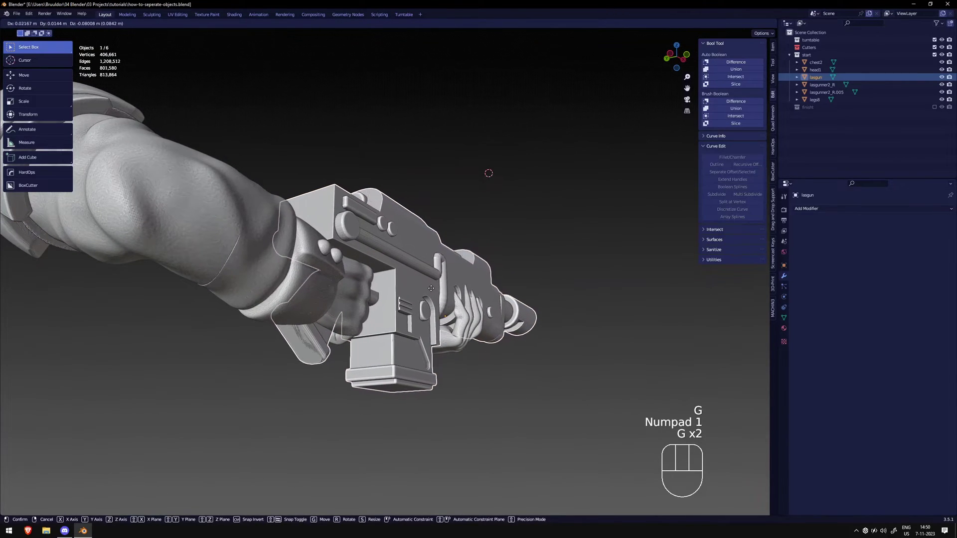
pyautogui.press('KP_1')
pyautogui.moveTo(433, 289); pyautogui.dragTo(333, 300, button='middle')
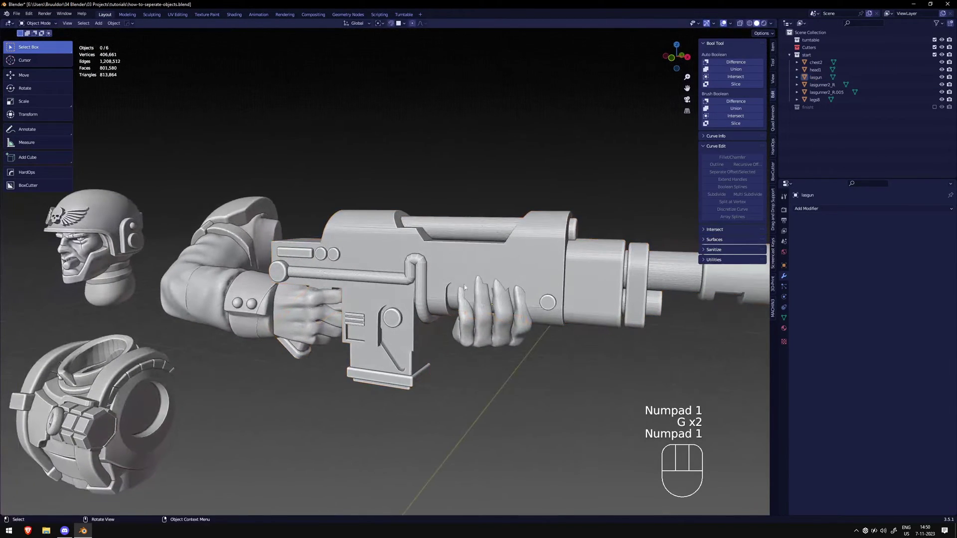
# Select the supporting hand and move it along Y towards the side of the lasgun
pyautogui.press('KP_1')
pyautogui.press('KP_3')
pyautogui.press('KP_1')
pyautogui.click(479, 316)
pyautogui.moveTo(479, 317); pyautogui.dragTo(421, 329, button='middle')
pyautogui.press('g')
pyautogui.press('g')
pyautogui.press('y')
pyautogui.press('g')
pyautogui.press('y')
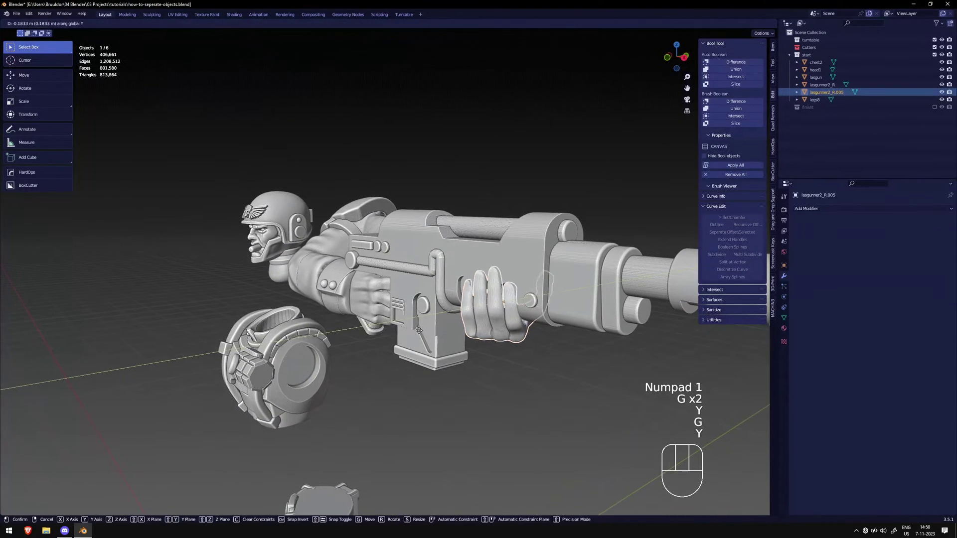
pyautogui.moveTo(492, 198); pyautogui.dragTo(563, 237, button='middle')
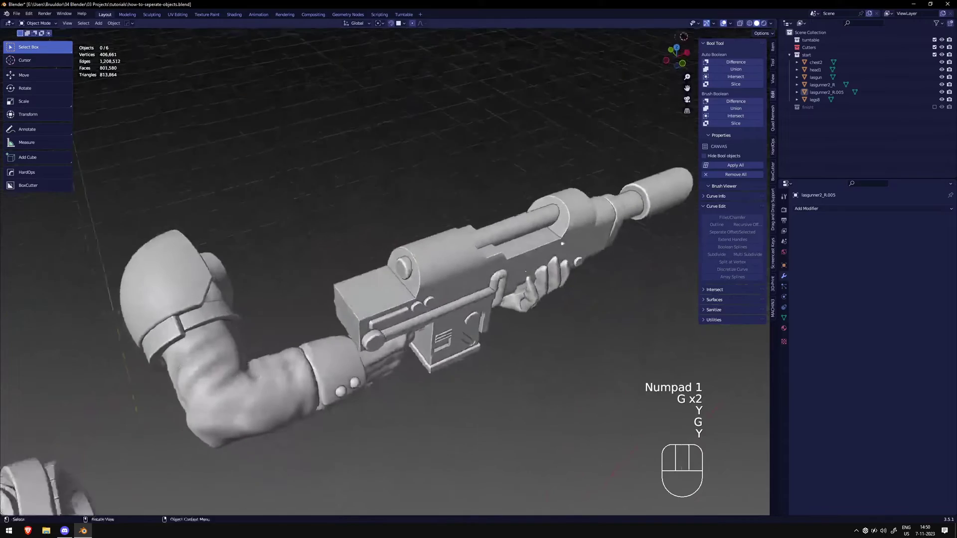
# Rotate the supporting hand about Z and adjust it along Y so it rests against the lasgun
pyautogui.click(549, 299)
pyautogui.moveTo(549, 299); pyautogui.dragTo(438, 279, button='middle')
pyautogui.press('g')
pyautogui.press('y')
pyautogui.click(441, 282)
# Examine how the lasgun sits between both hands from the front and at an angle
pyautogui.click(493, 215)
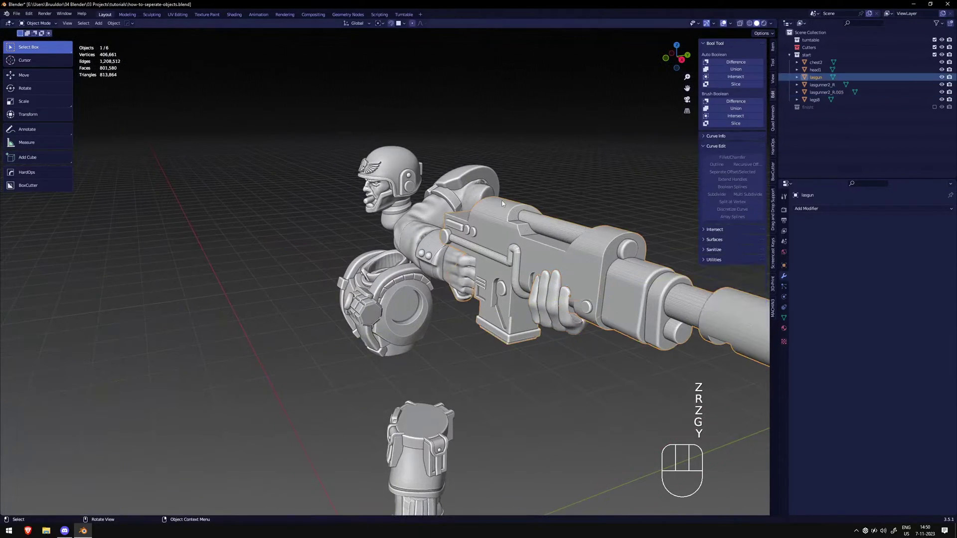
pyautogui.press('KP_1')
pyautogui.click(501, 200)
pyautogui.scroll(-3, 470, 204)
pyautogui.scroll(-3, 381, 250)
pyautogui.keyDown('shift'); pyautogui.moveTo(375, 253); pyautogui.dragTo(444, 263, button='middle'); pyautogui.keyUp('shift')
pyautogui.scroll(6, 394, 286)
pyautogui.press('KP_1')
pyautogui.scroll(-3, 420, 297)
pyautogui.click(449, 266)
pyautogui.moveTo(427, 296); pyautogui.dragTo(395, 314, button='middle')
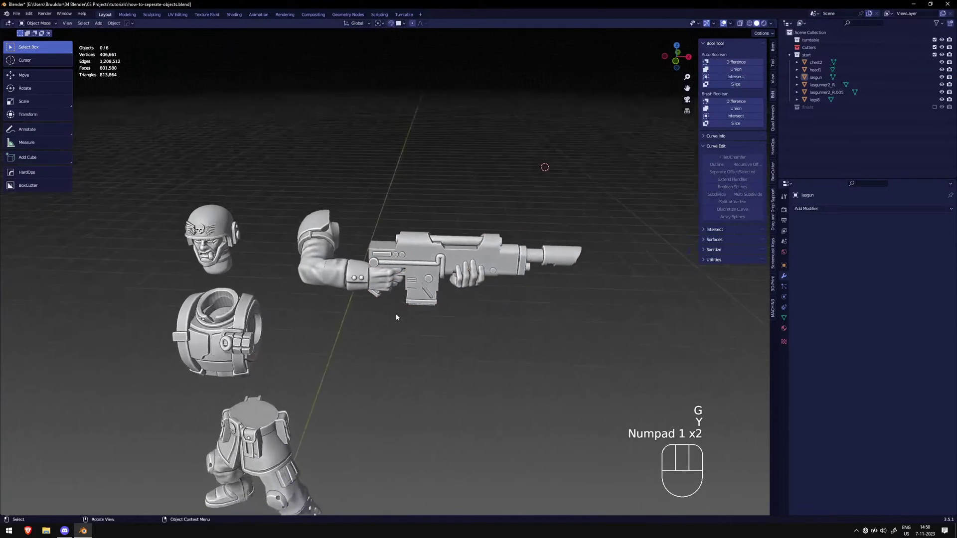
# Single out the arm, lasgun and supporting hand and examine the three-piece assembly from several angles
pyautogui.click(333, 277)
pyautogui.moveTo(333, 277); pyautogui.dragTo(371, 288, button='middle')
pyautogui.click(464, 270)
pyautogui.moveTo(463, 271); pyautogui.dragTo(438, 271, button='middle')
pyautogui.click(438, 272)
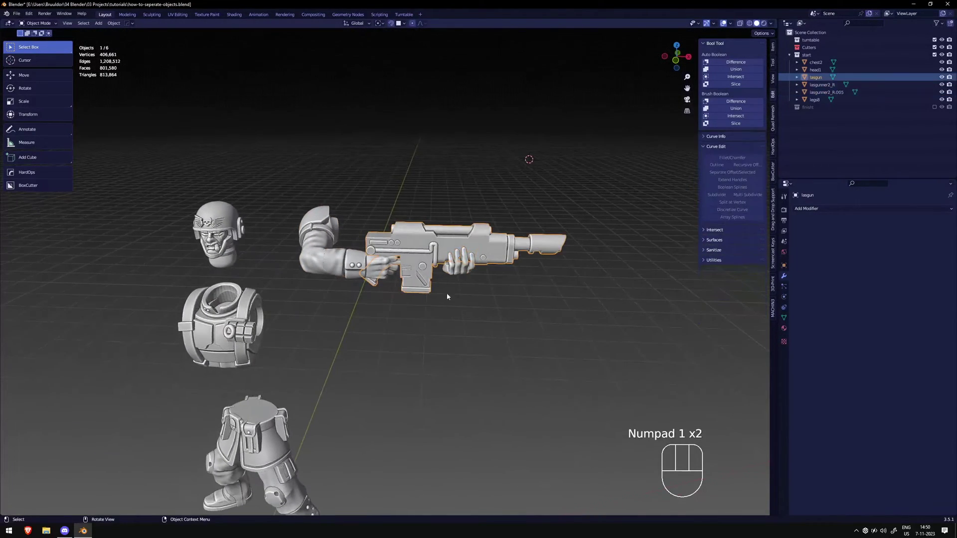
pyautogui.click(452, 274)
pyautogui.press('KP_1')
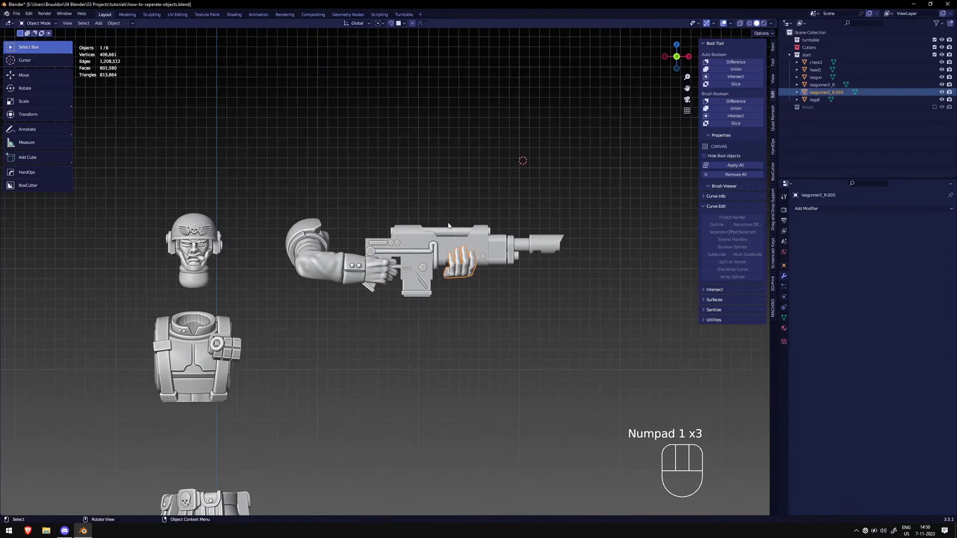
pyautogui.keyDown('shift'); pyautogui.moveTo(577, 338); pyautogui.dragTo(370, 180); pyautogui.keyUp('shift')
pyautogui.moveTo(371, 180); pyautogui.dragTo(328, 231, button='middle')
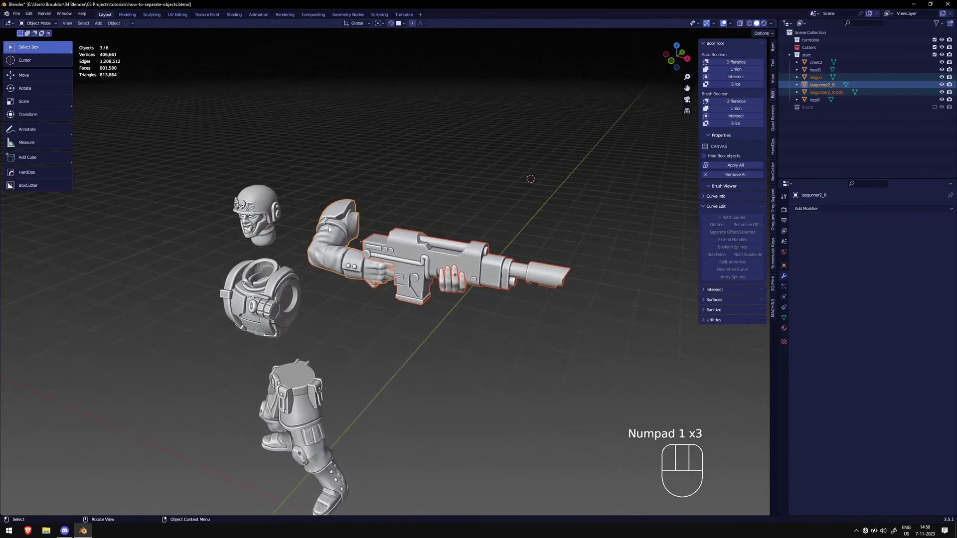
pyautogui.press('KP_1')
pyautogui.moveTo(395, 208); pyautogui.dragTo(339, 190, button='middle')
pyautogui.press('KP_1')
pyautogui.moveTo(522, 211); pyautogui.dragTo(370, 333, button='middle')
pyautogui.press('KP_1')
pyautogui.click(372, 301)
pyautogui.click(406, 294)
# Select the lasgun, the supporting hand and lastly the arm, and parent the first two to the arm
pyautogui.keyDown('shift'); pyautogui.moveTo(536, 357); pyautogui.dragTo(343, 235); pyautogui.keyUp('shift')
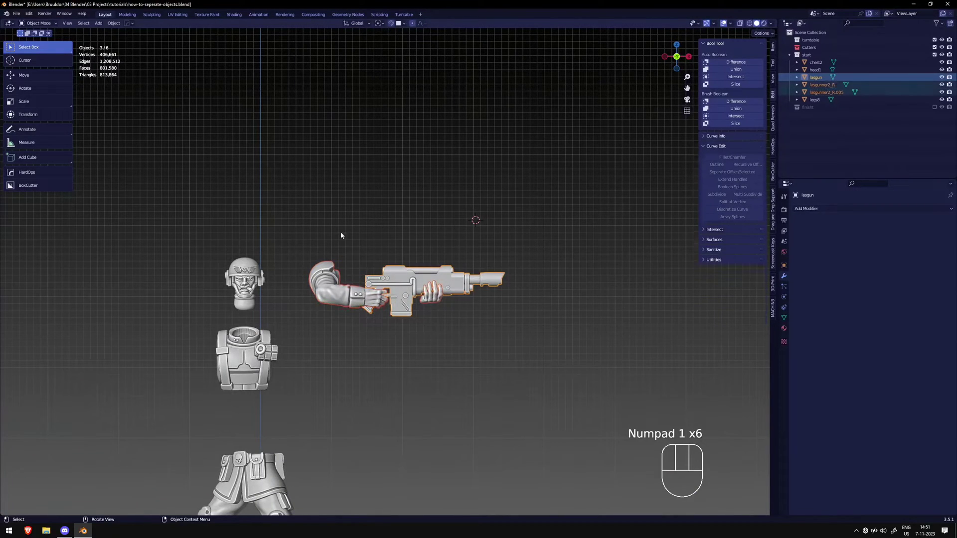
pyautogui.keyDown('shift'); pyautogui.click(330, 280); pyautogui.keyUp('shift')
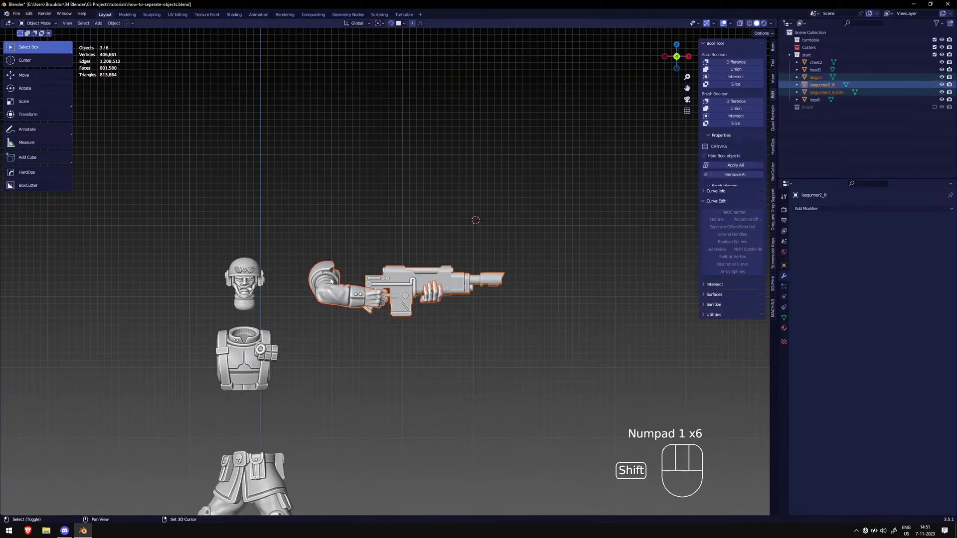
pyautogui.moveTo(337, 254); pyautogui.dragTo(311, 248, button='middle')
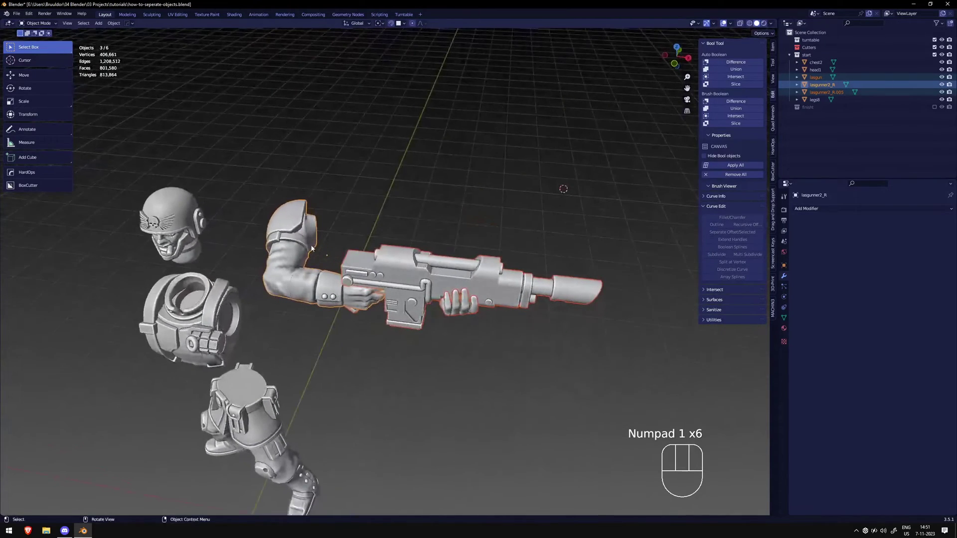
pyautogui.hotkey('ctrl', 'p')
pyautogui.click(312, 248)
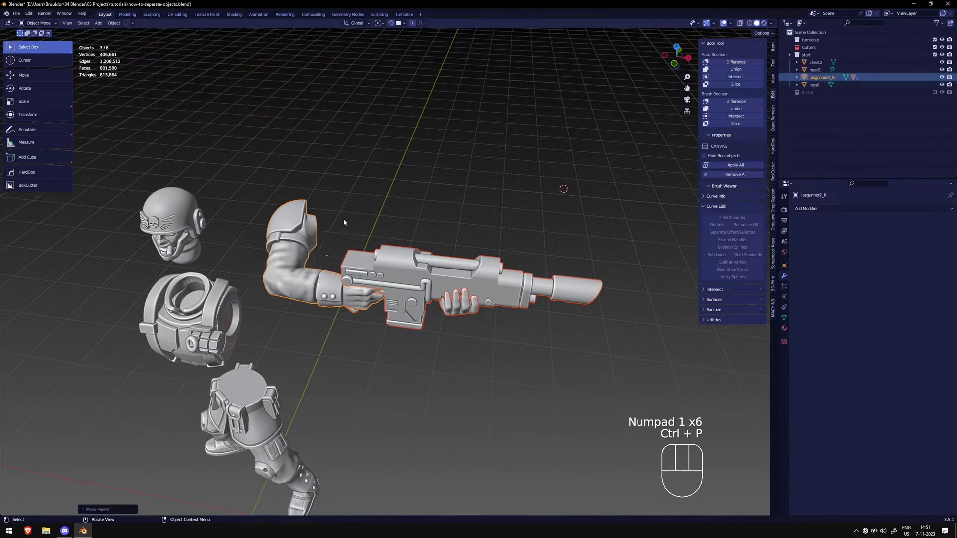
# Place the 3D cursor at the centre of the arm's shoulder joint and set the arm's origin to it
pyautogui.press('KP_1')
pyautogui.moveTo(287, 252); pyautogui.dragTo(175, 251, button='middle')
pyautogui.moveTo(366, 290); pyautogui.dragTo(371, 261, button='middle')
pyautogui.scroll(3, 381, 268)
pyautogui.keyDown('shift'); pyautogui.rightClick(391, 258); pyautogui.keyUp('shift')
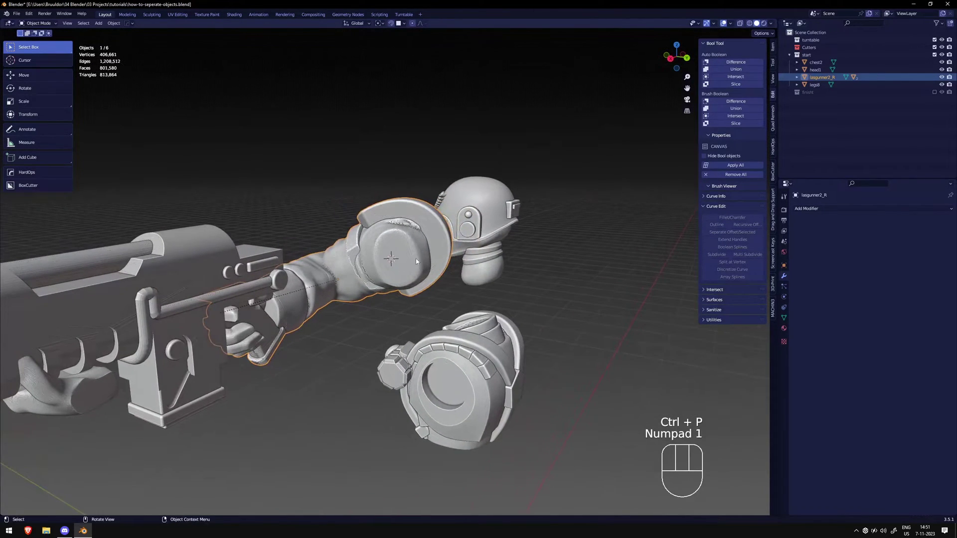
pyautogui.click(114, 23)
pyautogui.click(223, 55)
pyautogui.moveTo(378, 244); pyautogui.dragTo(411, 256, button='middle')
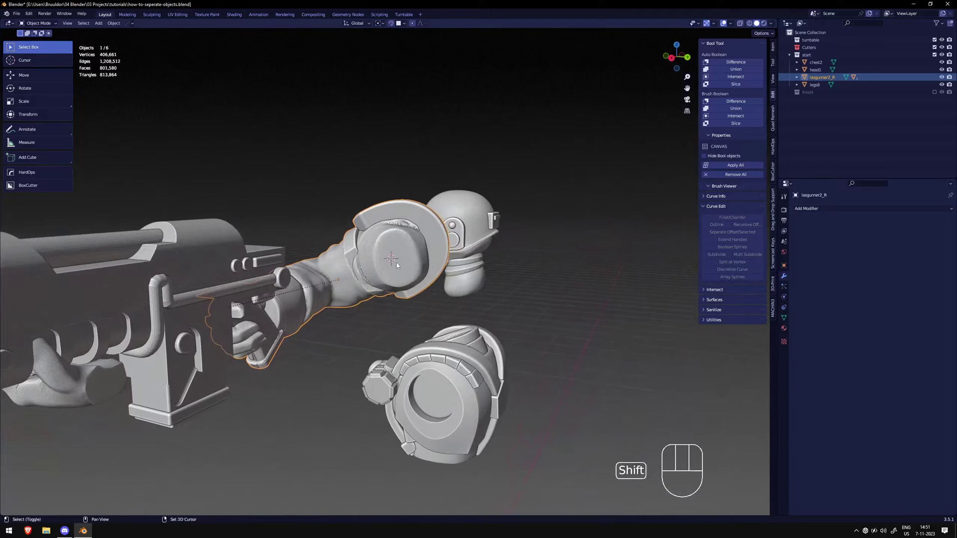
pyautogui.click(113, 23)
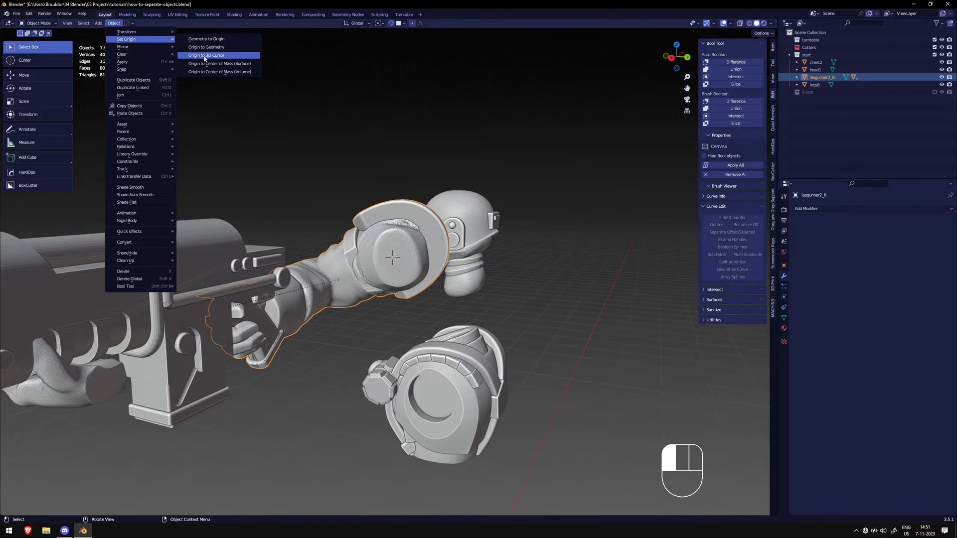
pyautogui.click(204, 57)
pyautogui.moveTo(317, 139); pyautogui.dragTo(314, 271, button='middle')
pyautogui.scroll(5, 396, 239)
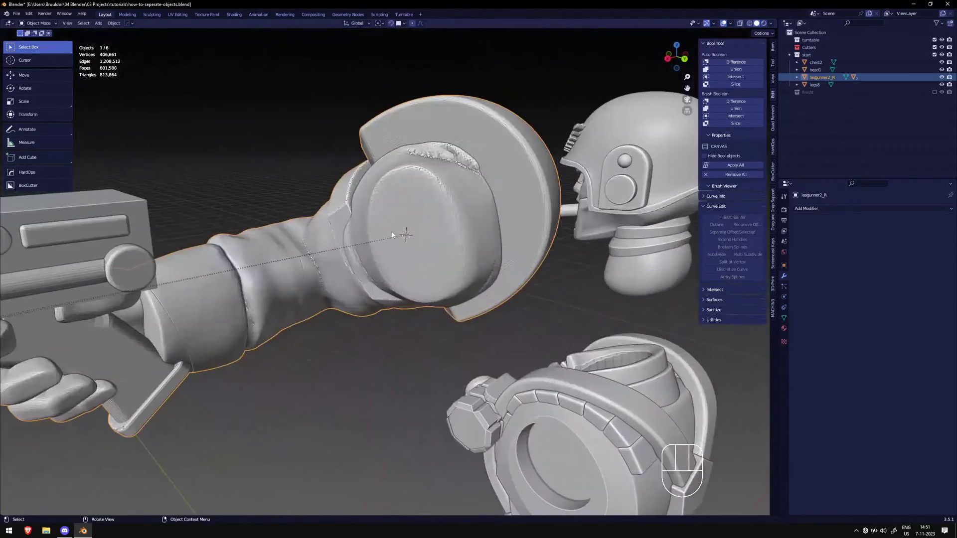
# Try rotating the arm freely about its shoulder origin together with the parented lasgun and hand
pyautogui.scroll(-5, 411, 231)
pyautogui.press('KP_1')
pyautogui.press('r')
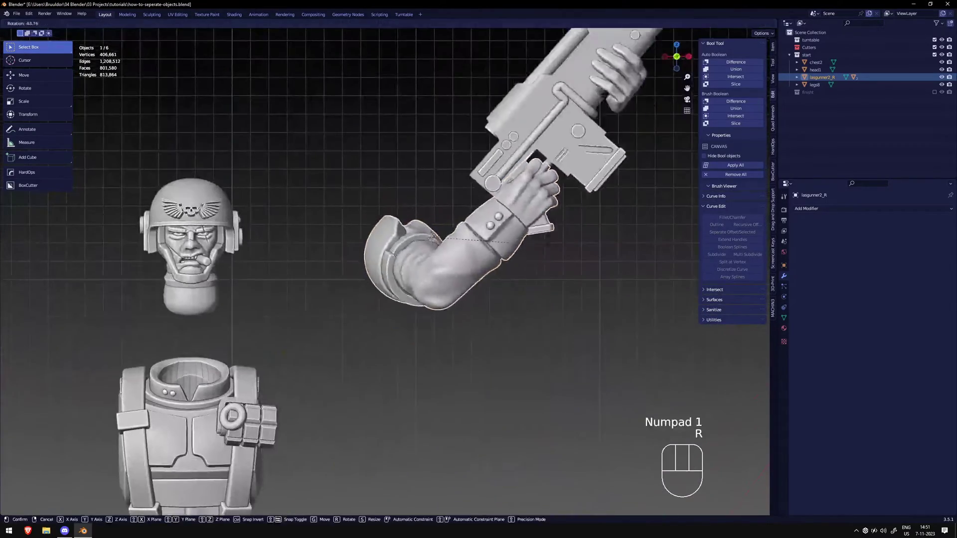
pyautogui.press('r')
pyautogui.press('r')
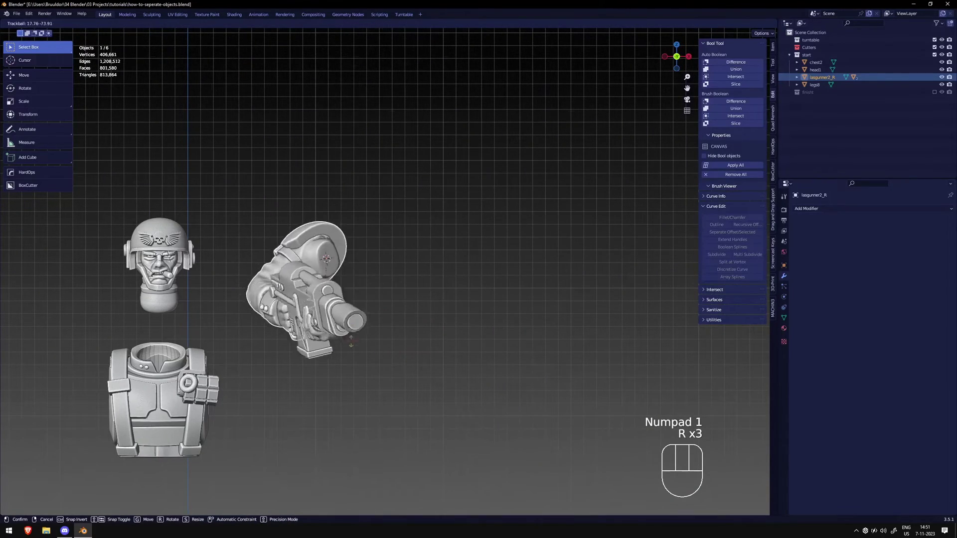
pyautogui.rightClick(387, 342)
# Deselect the arm and save the Blender file
pyautogui.scroll(-4, 379, 344)
pyautogui.keyDown('shift'); pyautogui.moveTo(368, 333); pyautogui.dragTo(420, 246, button='middle'); pyautogui.keyUp('shift')
pyautogui.click(379, 314)
pyautogui.keyDown('shift'); pyautogui.moveTo(386, 282); pyautogui.dragTo(425, 286, button='middle'); pyautogui.keyUp('shift')
pyautogui.scroll(-1, 380, 260)
pyautogui.scroll(2, 430, 284)
pyautogui.hotkey('ctrl', 's')
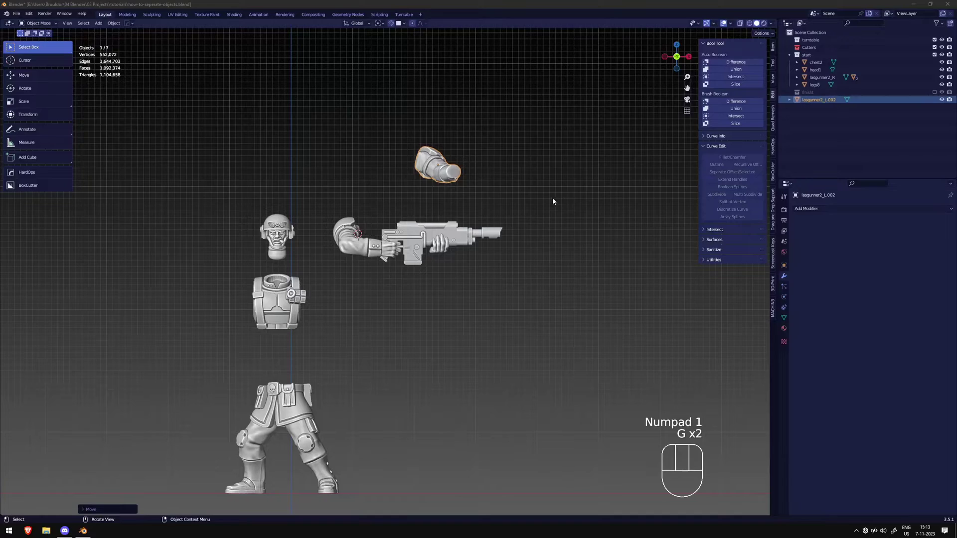
pyautogui.moveTo(553, 200); pyautogui.dragTo(484, 201, button='middle')
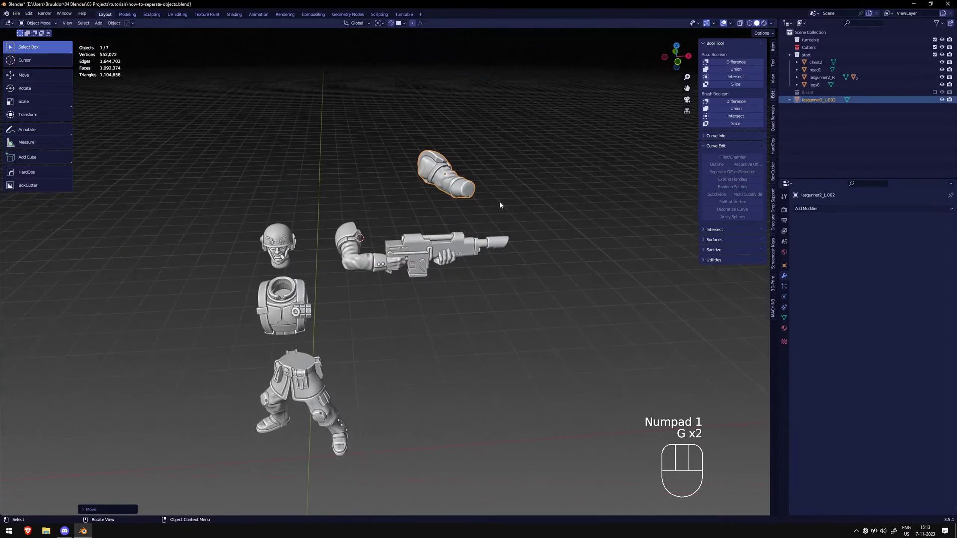
# Move the separate left arm piece beneath the lasgun toward its supporting hand, positioning it from the front and side views
pyautogui.press('KP_1')
pyautogui.scroll(2, 429, 260)
pyautogui.moveTo(429, 260); pyautogui.dragTo(344, 281, button='middle')
pyautogui.press('KP_1')
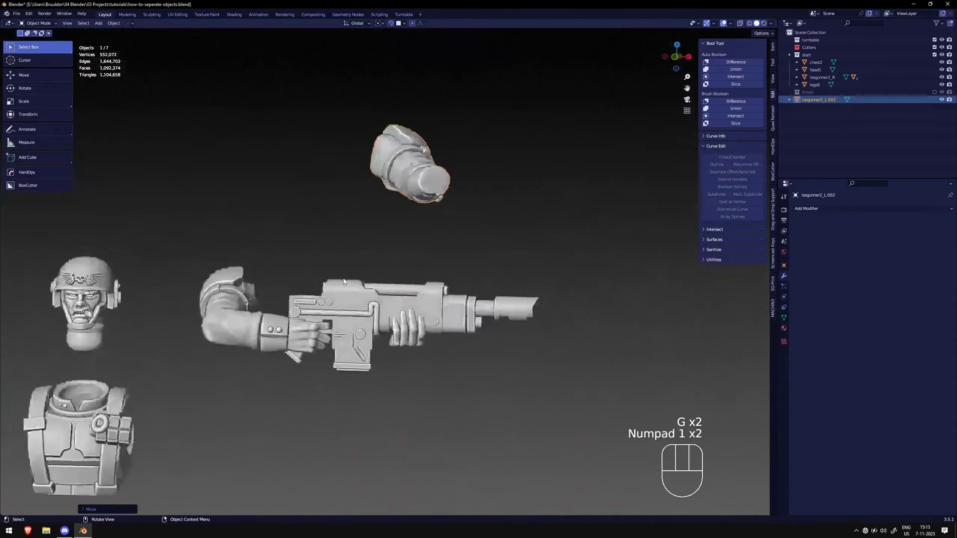
pyautogui.press('KP_3')
pyautogui.press('g')
pyautogui.keyDown('shift'); pyautogui.middleClick(486, 305); pyautogui.keyUp('shift')
pyautogui.moveTo(485, 305); pyautogui.dragTo(333, 330, button='middle')
pyautogui.press('g')
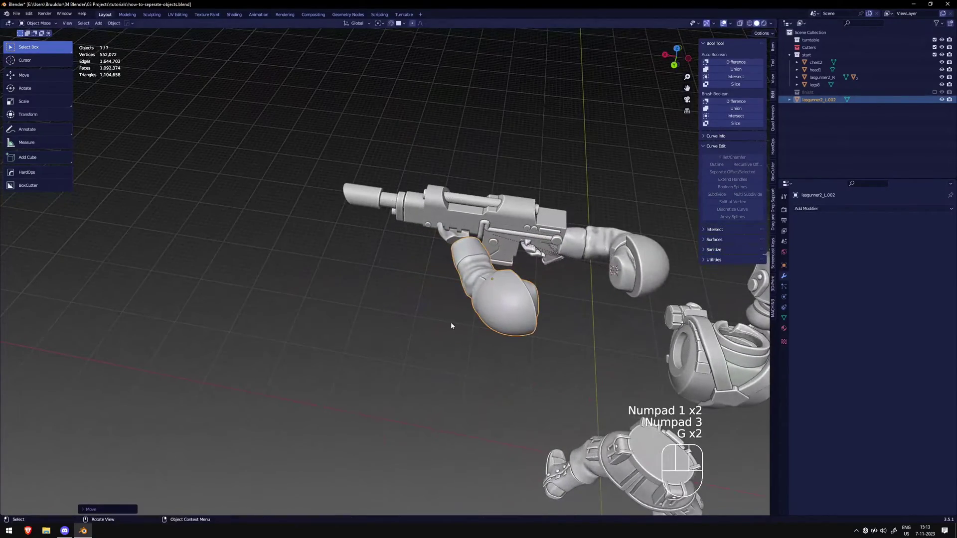
# Fine-tune the left arm piece's position so its cuff end meets the wrist of the hand supporting the lasgun
pyautogui.press('KP_1')
pyautogui.scroll(-2, 423, 140)
pyautogui.moveTo(412, 137); pyautogui.dragTo(321, 196, button='middle')
pyautogui.scroll(5, 329, 196)
pyautogui.moveTo(438, 162)
pyautogui.keyDown('shift'); pyautogui.mouseDown(button='middle')
pyautogui.moveTo(423, 243)
pyautogui.moveTo(443, 214)
pyautogui.moveTo(450, 175)
pyautogui.mouseUp(button='middle'); pyautogui.keyUp('shift')
pyautogui.scroll(-3, 434, 229)
pyautogui.scroll(-5, 440, 230)
pyautogui.press('g')
pyautogui.click(411, 219)
pyautogui.moveTo(411, 219); pyautogui.dragTo(464, 219, button='middle')
pyautogui.moveTo(464, 219); pyautogui.dragTo(614, 232, button='middle')
pyautogui.press('g')
pyautogui.click(451, 248)
pyautogui.press('g')
pyautogui.click(464, 219)
# Select the left arm piece and lastly the right arm, and parent the left piece to the right arm with the Object option
pyautogui.keyDown('shift'); pyautogui.click(393, 312); pyautogui.keyUp('shift')
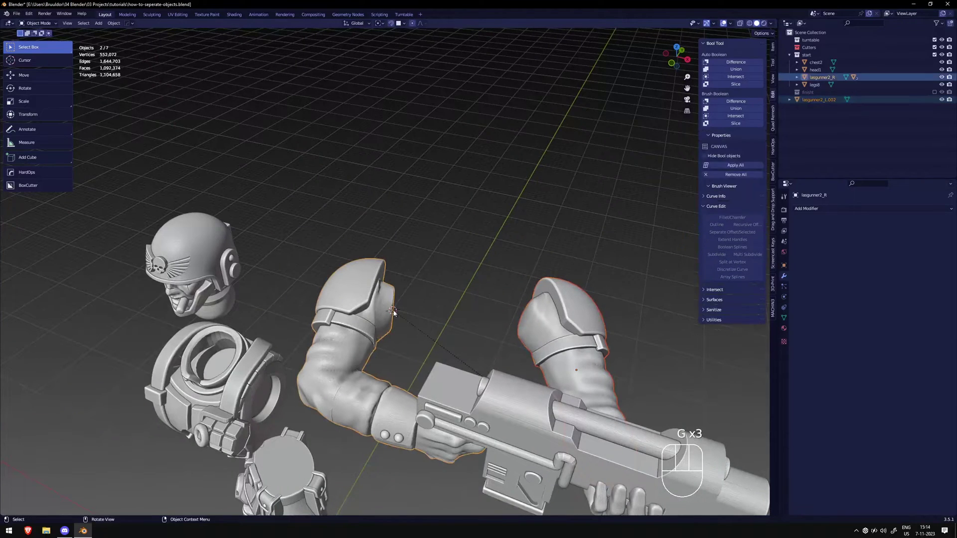
pyautogui.keyDown('shift'); pyautogui.moveTo(393, 310); pyautogui.dragTo(381, 203, button='middle'); pyautogui.keyUp('shift')
pyautogui.click(537, 233)
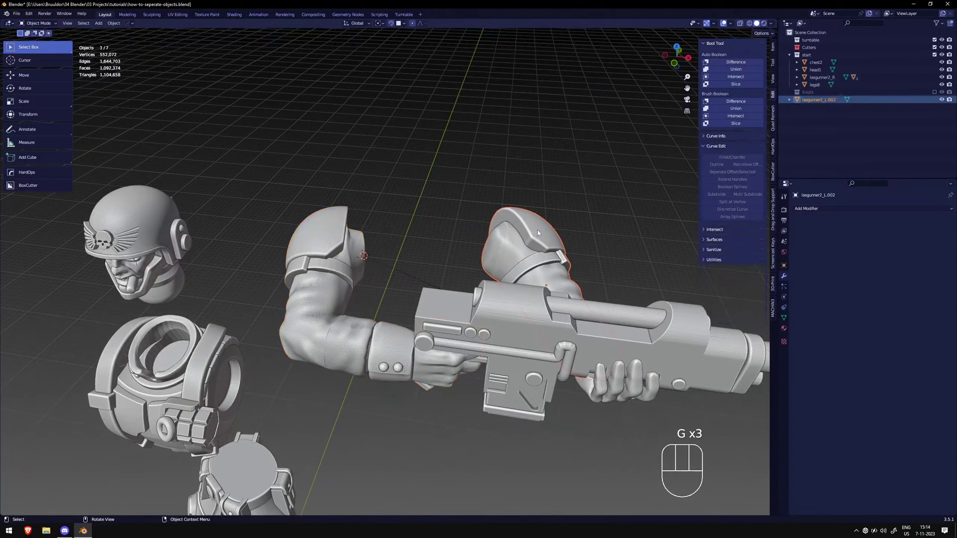
pyautogui.keyDown('shift'); pyautogui.click(354, 231); pyautogui.keyUp('shift')
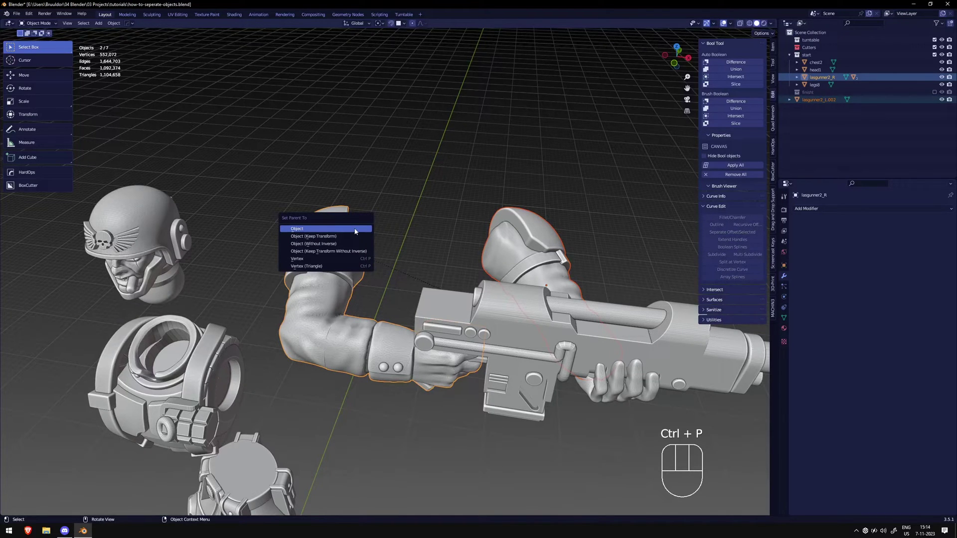
pyautogui.click(354, 230)
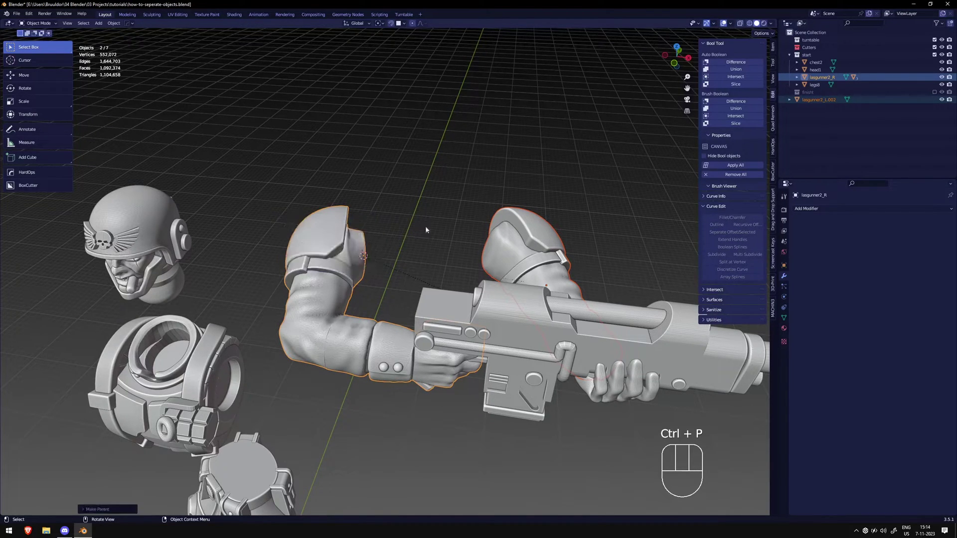
# Try moving the right arm together with its parented lasgun and left arm
pyautogui.click(334, 268)
pyautogui.press('KP_1')
pyautogui.press('g')
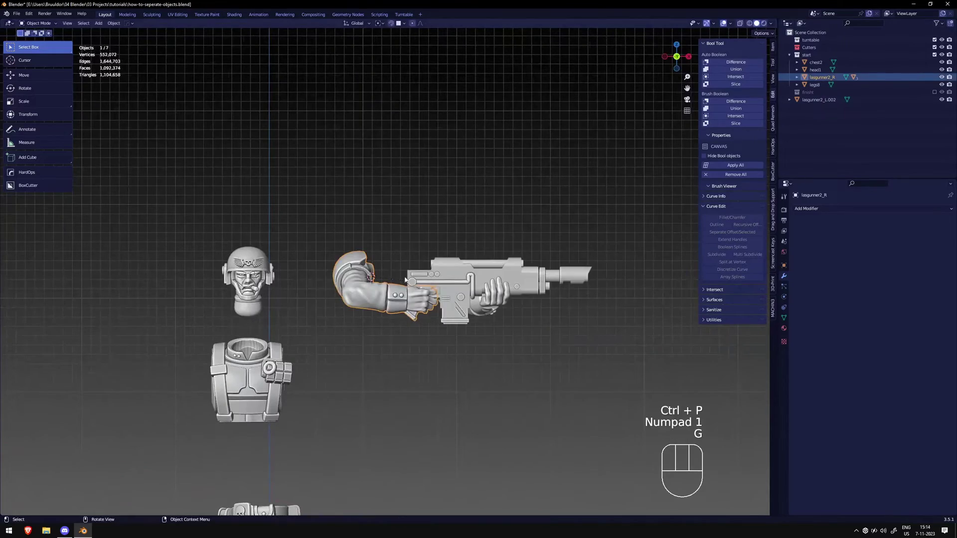
pyautogui.scroll(-3, 449, 190)
pyautogui.scroll(2, 381, 271)
pyautogui.keyDown('shift'); pyautogui.moveTo(375, 275); pyautogui.dragTo(429, 247, button='middle'); pyautogui.keyUp('shift')
pyautogui.moveTo(382, 236); pyautogui.dragTo(435, 273, button='middle')
pyautogui.press('KP_1')
pyautogui.press('KP_3')
pyautogui.press('KP_1')
# Rotate the legs about 32 degrees around the global Z axis so the belt buckle faces the front
pyautogui.click(400, 314)
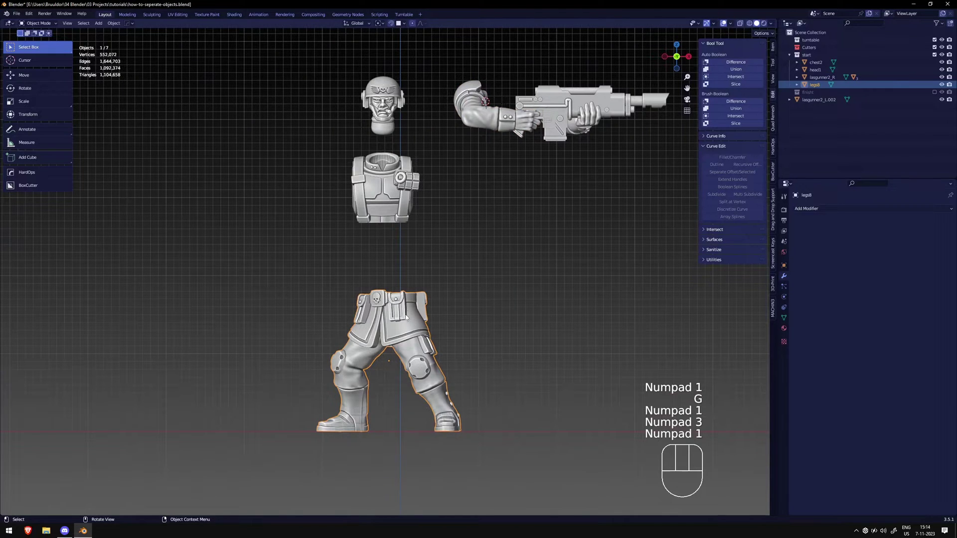
pyautogui.press('r')
pyautogui.press('z')
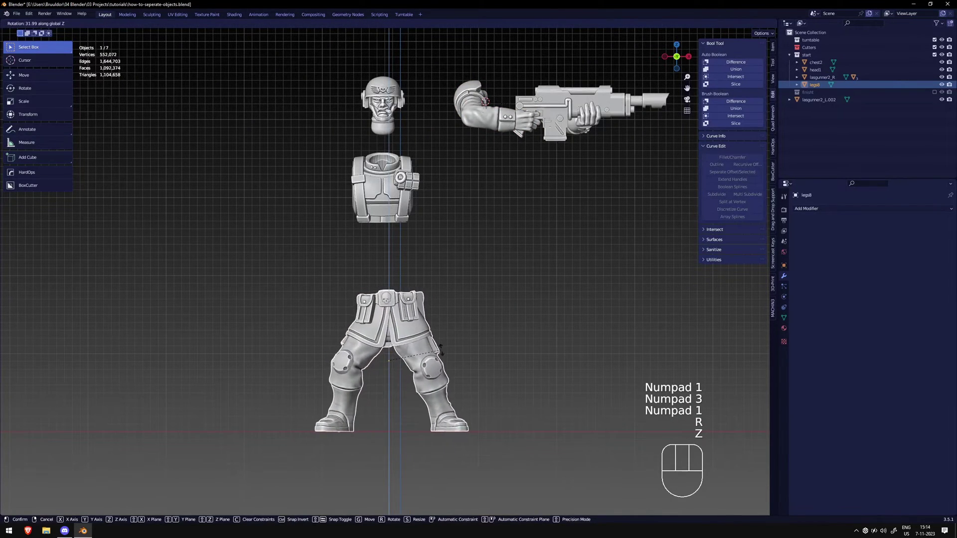
pyautogui.keyDown('shift'); pyautogui.moveTo(442, 355); pyautogui.dragTo(378, 375, button='middle'); pyautogui.keyUp('shift')
pyautogui.keyDown('shift'); pyautogui.moveTo(476, 278); pyautogui.dragTo(513, 277, button='middle'); pyautogui.keyUp('shift')
pyautogui.scroll(-2, 527, 274)
pyautogui.scroll(3, 509, 309)
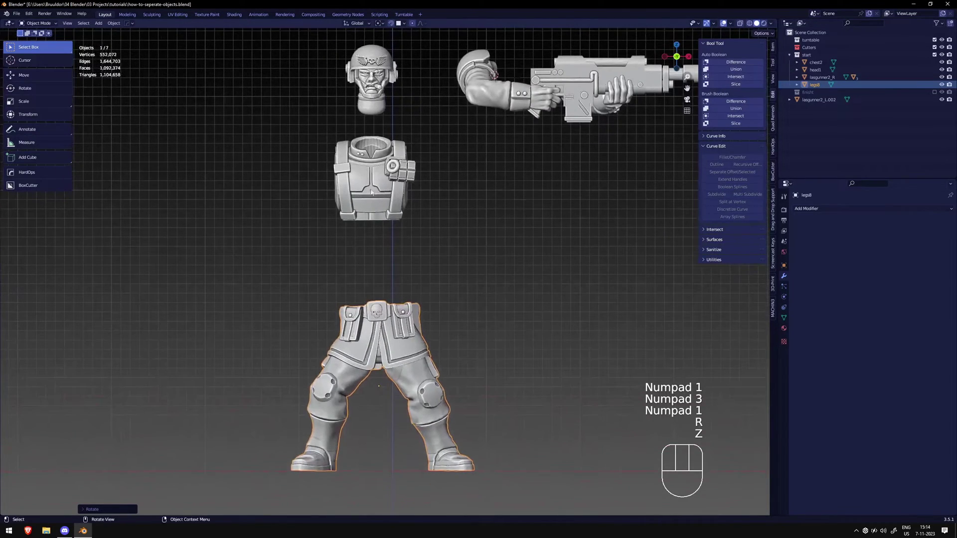
# Mirror the legs along the X axis
pyautogui.click(114, 24)
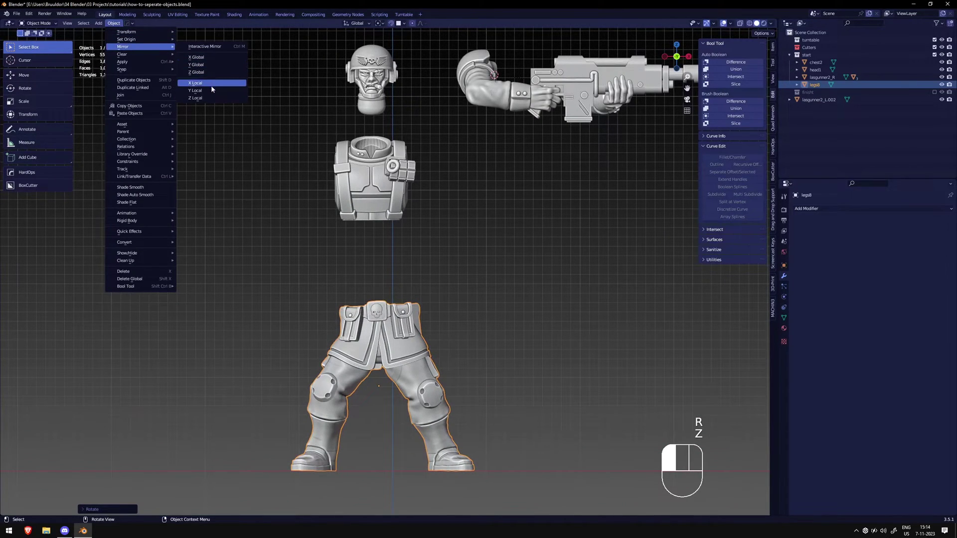
pyautogui.click(121, 24)
pyautogui.click(119, 24)
pyautogui.click(118, 23)
pyautogui.click(117, 23)
pyautogui.moveTo(148, 64)
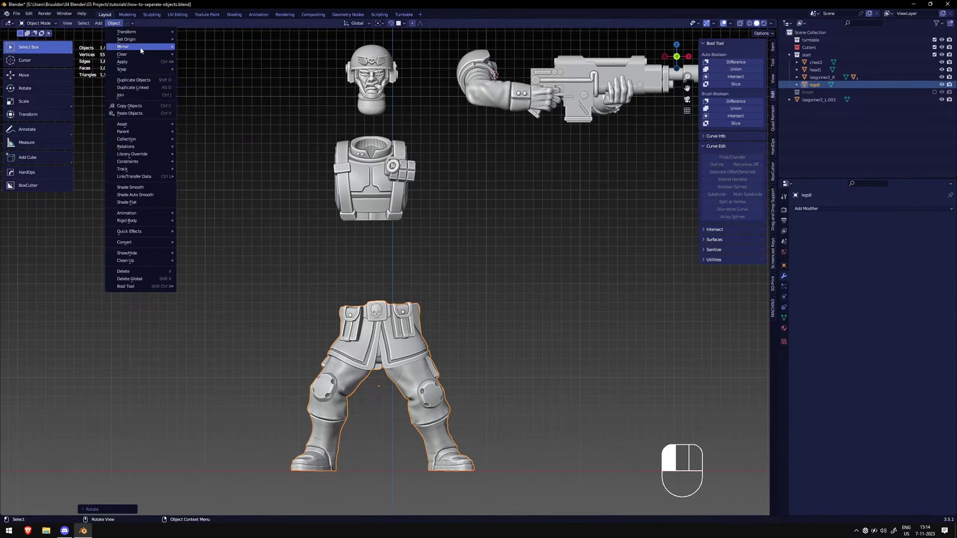
pyautogui.click(196, 65)
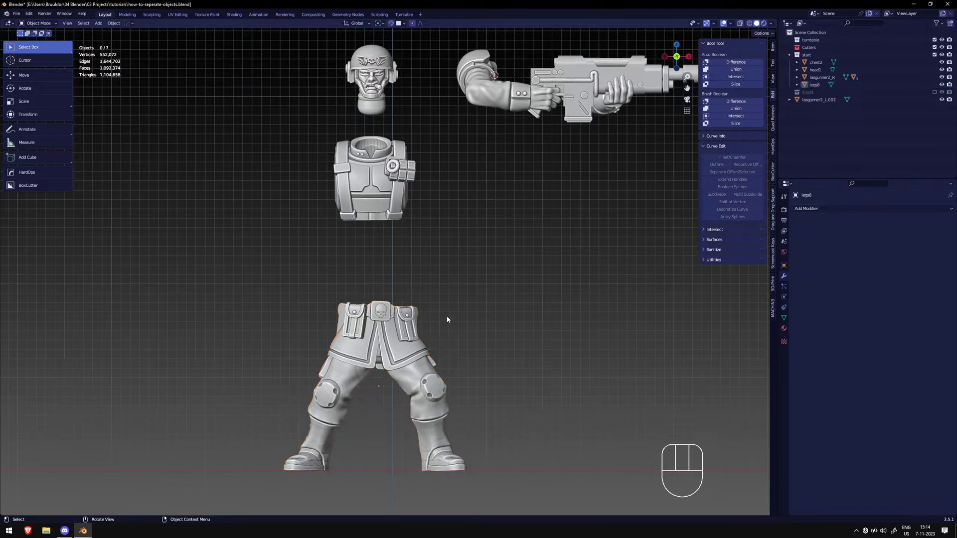
# Place the 3D cursor at the centre of the chest's flat underside and set the chest's origin to it
pyautogui.moveTo(437, 207); pyautogui.dragTo(409, 247, button='middle')
pyautogui.moveTo(413, 315); pyautogui.dragTo(394, 177, button='middle')
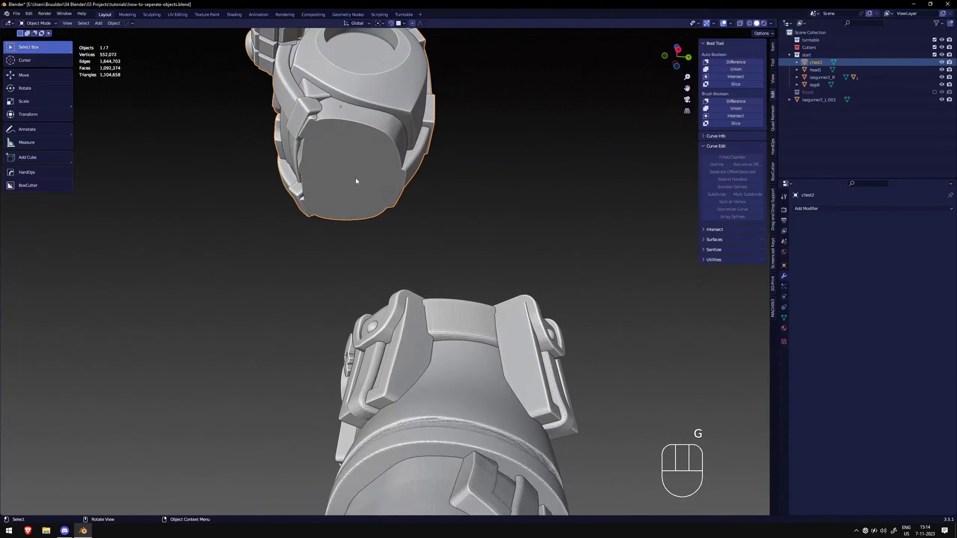
pyautogui.moveTo(451, 198); pyautogui.dragTo(383, 181, button='middle')
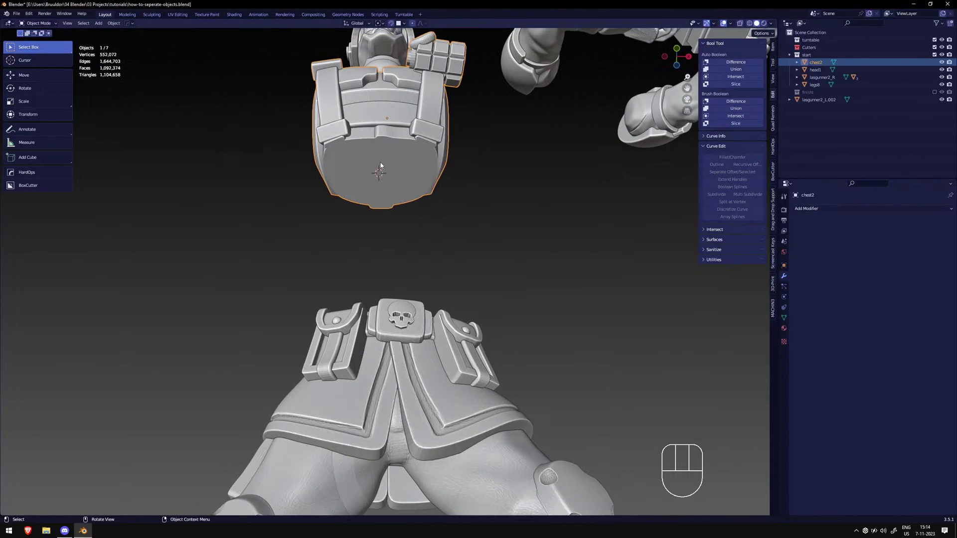
pyautogui.moveTo(272, 87); pyautogui.dragTo(273, 81, button='middle')
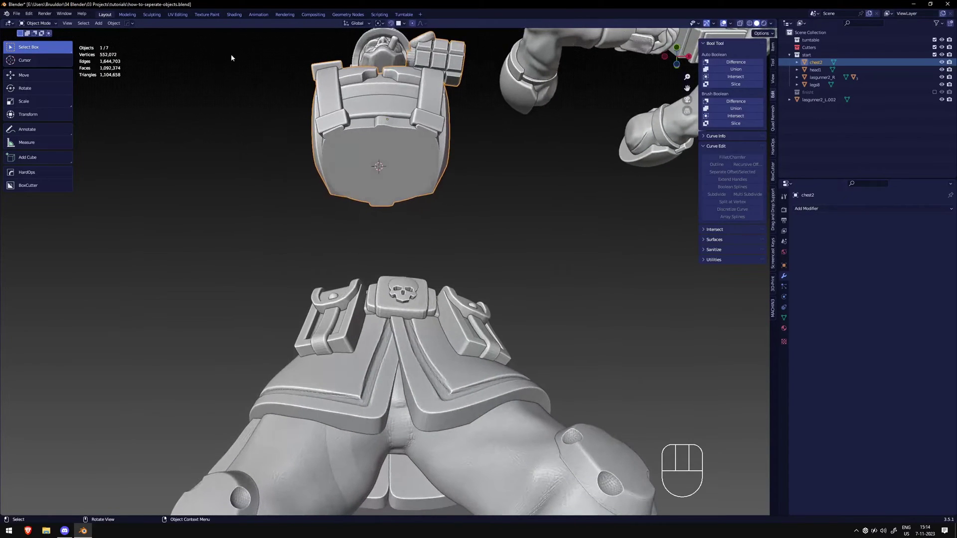
pyautogui.click(114, 24)
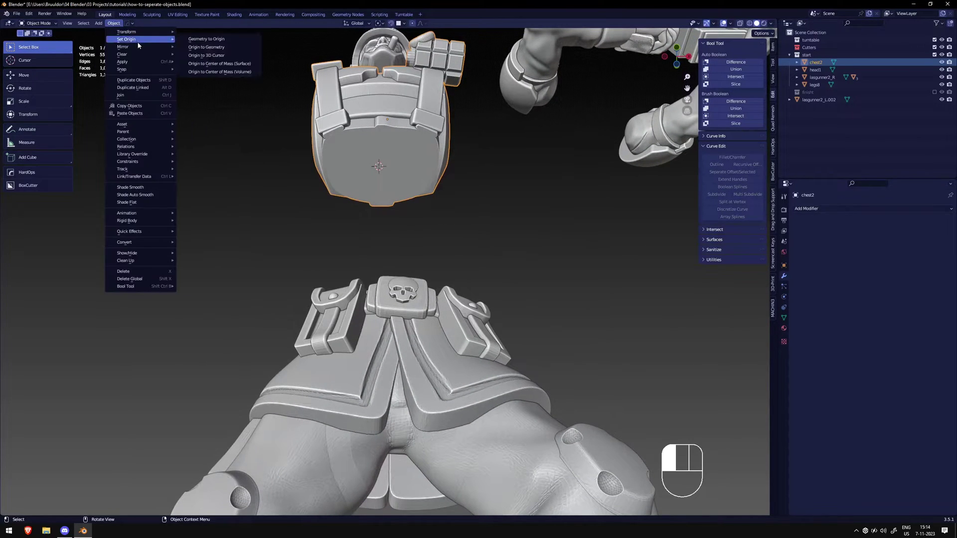
pyautogui.click(208, 55)
# Try rotating the chest freely about its waist origin
pyautogui.moveTo(402, 239); pyautogui.dragTo(402, 204, button='middle')
pyautogui.press('r')
pyautogui.press('r')
pyautogui.press('r')
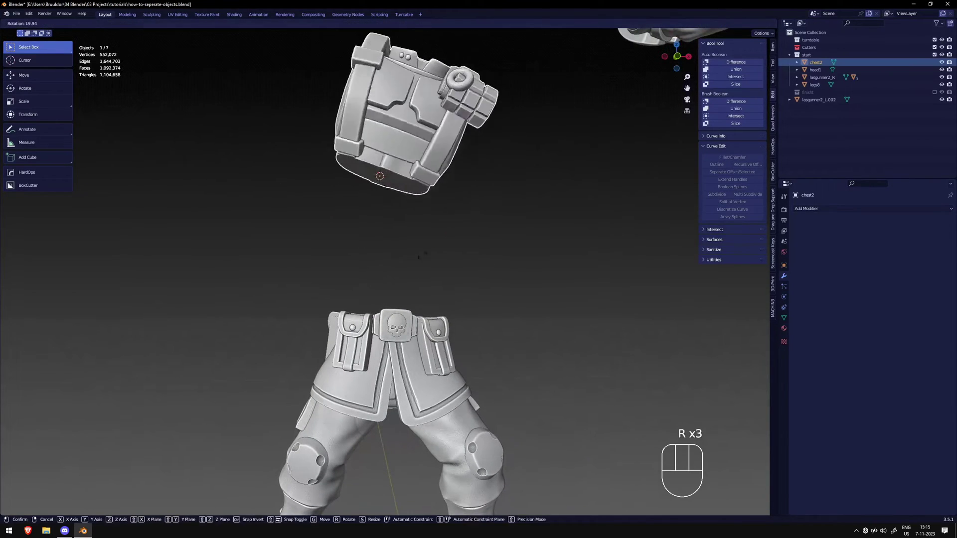
pyautogui.click(424, 193)
# Move the chest down onto the waist of the legs, positioning it from the side and front views
pyautogui.press('KP_1')
pyautogui.press('KP_3')
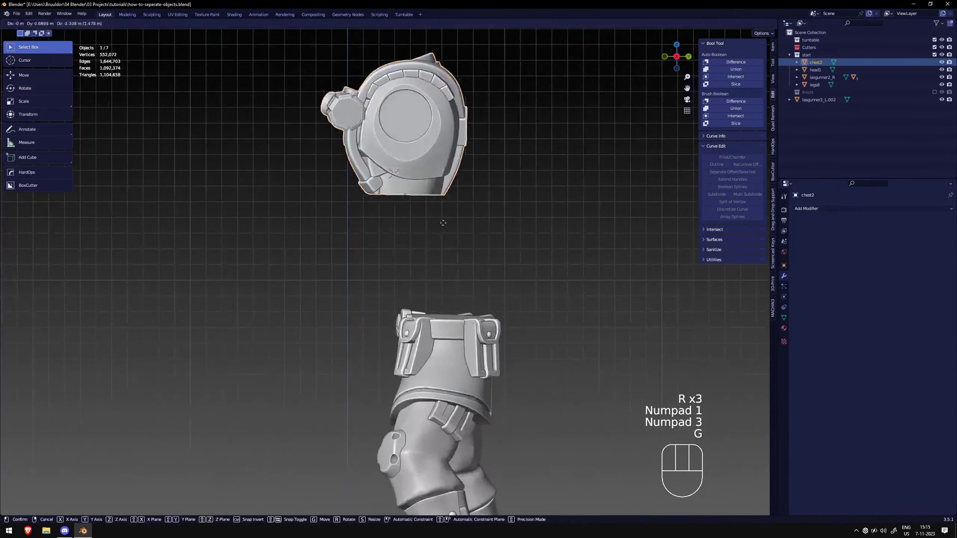
pyautogui.press('g')
pyautogui.press('KP_1')
pyautogui.press('g')
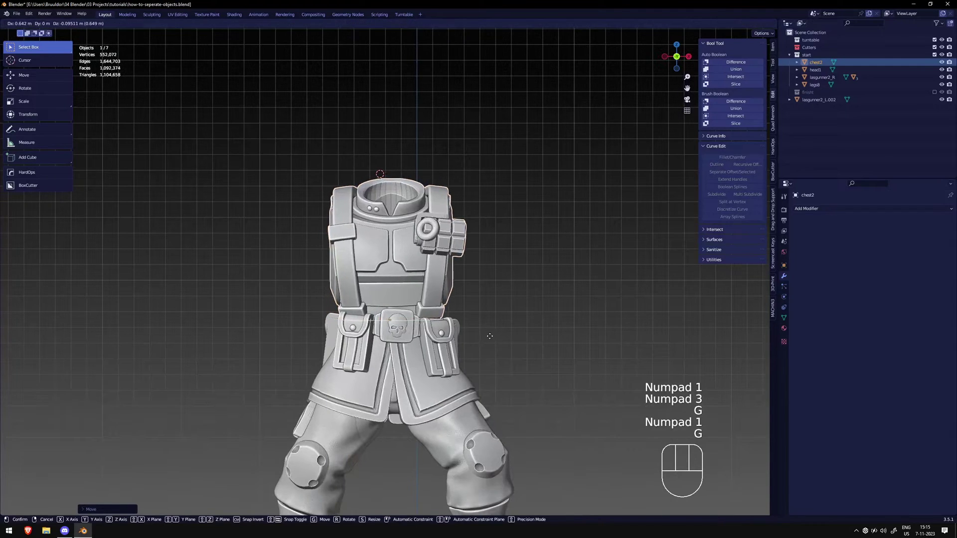
# Rotate the chest around the global Z axis and adjust its tilt to line up with the legs
pyautogui.press('r')
pyautogui.press('z')
pyautogui.press('r')
pyautogui.press('z')
pyautogui.press('r')
pyautogui.press('z')
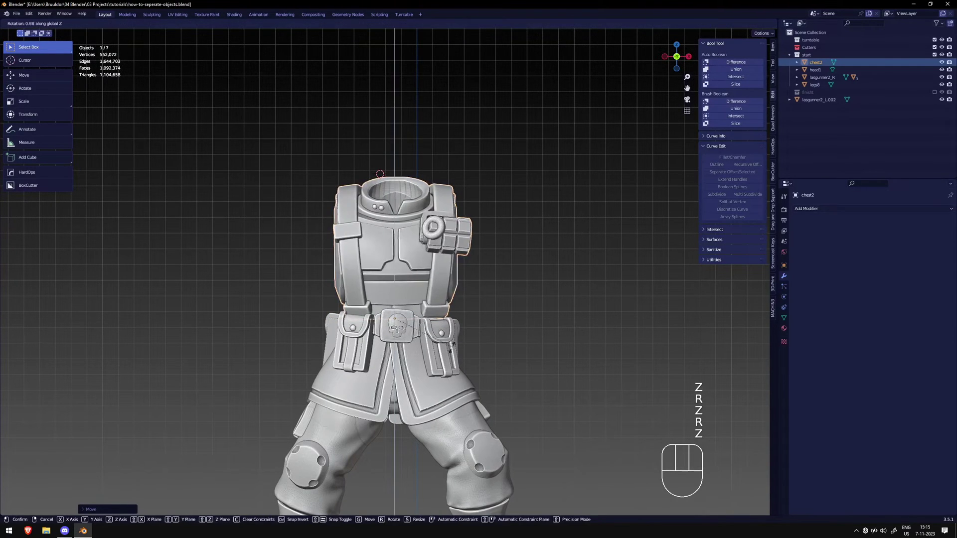
pyautogui.press('r')
pyautogui.press('z')
pyautogui.press('r')
pyautogui.click(518, 326)
# Fine-tune the chest's position and tilt so it sits flush on the belt, and deselect it
pyautogui.moveTo(478, 319); pyautogui.dragTo(336, 313, button='middle')
pyautogui.press('g')
pyautogui.press('KP_1')
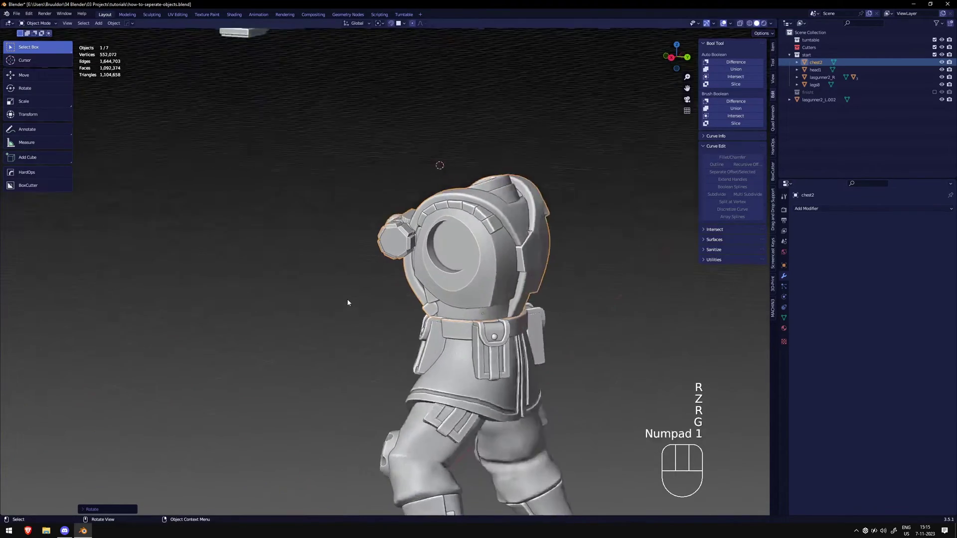
pyautogui.press('g')
pyautogui.click(370, 300)
pyautogui.scroll(-3, 377, 294)
pyautogui.keyDown('shift'); pyautogui.moveTo(406, 321); pyautogui.dragTo(466, 320, button='middle'); pyautogui.keyUp('shift')
pyautogui.scroll(2, 466, 320)
pyautogui.scroll(3, 466, 320)
pyautogui.press('r')
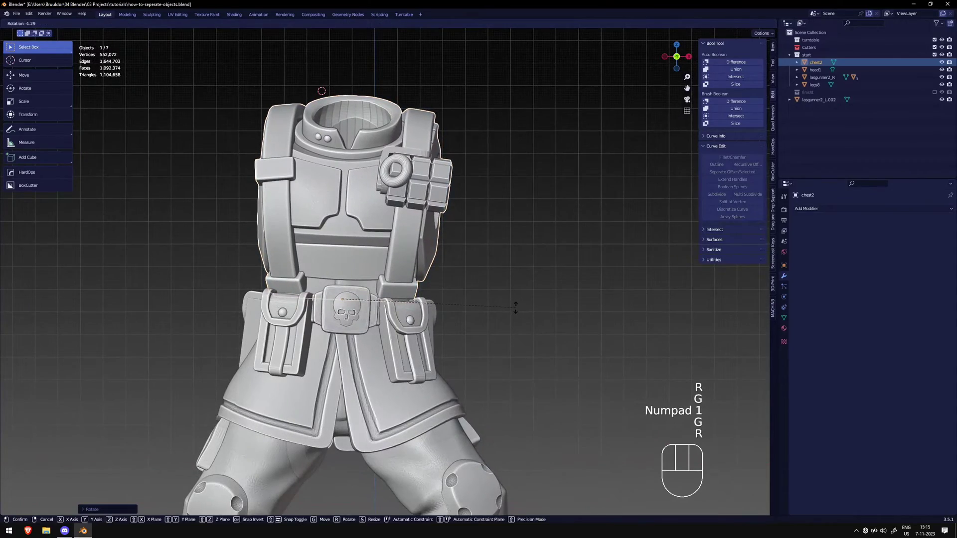
pyautogui.press('g')
pyautogui.click(520, 307)
pyautogui.press('KP_3')
pyautogui.moveTo(516, 309); pyautogui.dragTo(401, 356, button='middle')
pyautogui.press('KP_1')
pyautogui.scroll(-4, 414, 347)
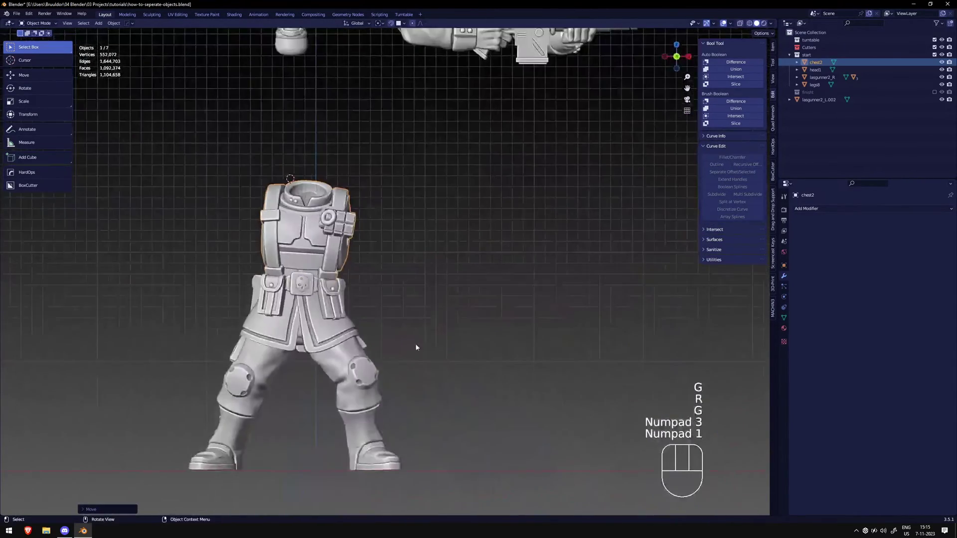
pyautogui.click(417, 345)
# Select the head, isolate it in local view and bring the underside of its neck into view
pyautogui.keyDown('shift'); pyautogui.moveTo(355, 236); pyautogui.dragTo(429, 242, button='middle'); pyautogui.keyUp('shift')
pyautogui.scroll(3, 428, 241)
pyautogui.scroll(-6, 419, 252)
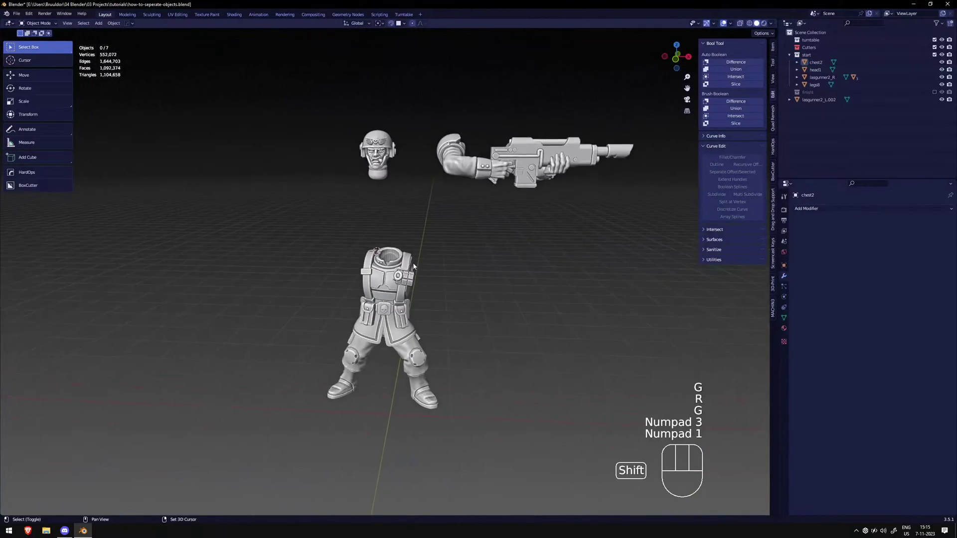
pyautogui.press('KP_1')
pyautogui.press('KP_Divide')
pyautogui.press('KP_Divide')
pyautogui.moveTo(418, 271); pyautogui.dragTo(398, 175, button='middle')
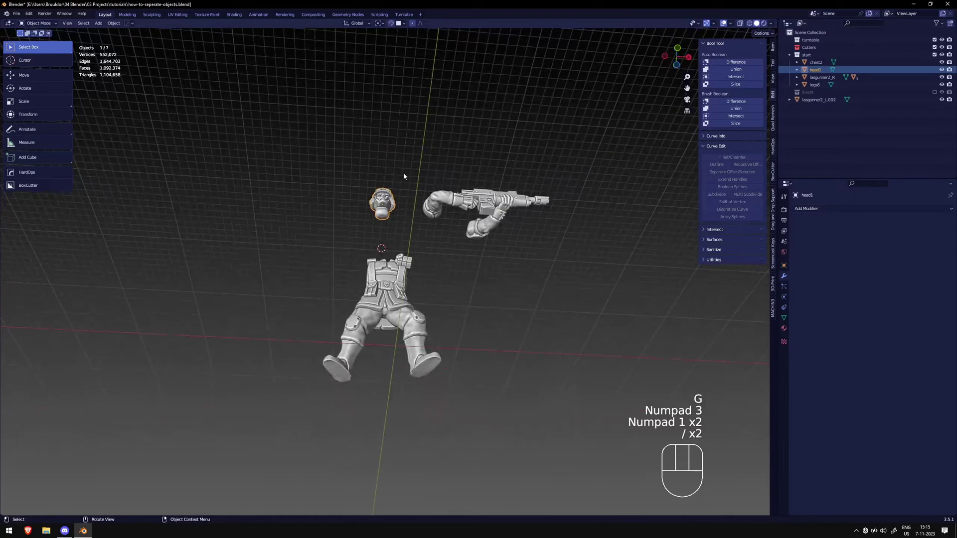
pyautogui.press('/')
pyautogui.moveTo(406, 294); pyautogui.dragTo(423, 219, button='middle')
pyautogui.keyDown('shift'); pyautogui.moveTo(422, 220); pyautogui.dragTo(420, 143, button='middle'); pyautogui.keyUp('shift')
# Set the head's origin to the 3D cursor placed at the centre of the neck's underside, and leave local view
pyautogui.click(113, 23)
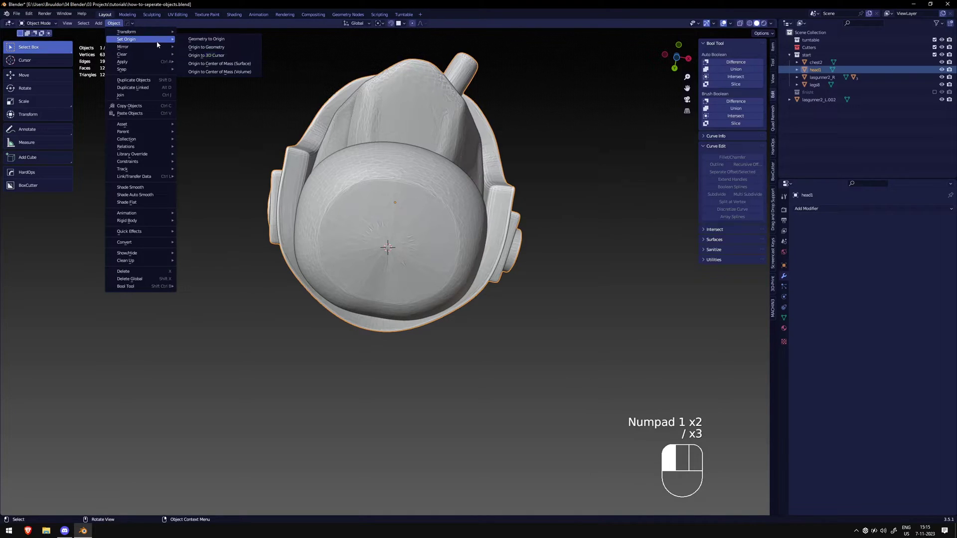
pyautogui.click(210, 57)
pyautogui.moveTo(401, 209); pyautogui.dragTo(398, 231, button='middle')
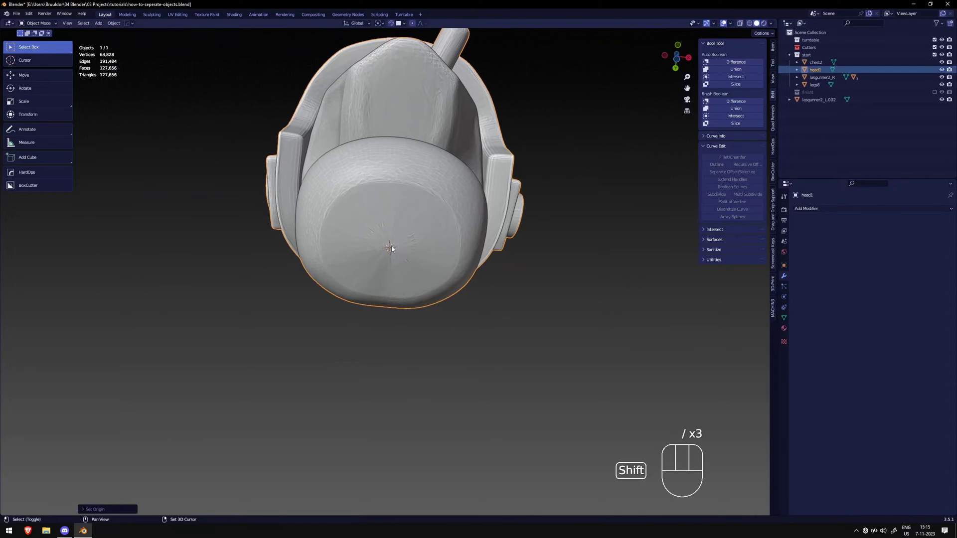
pyautogui.click(114, 23)
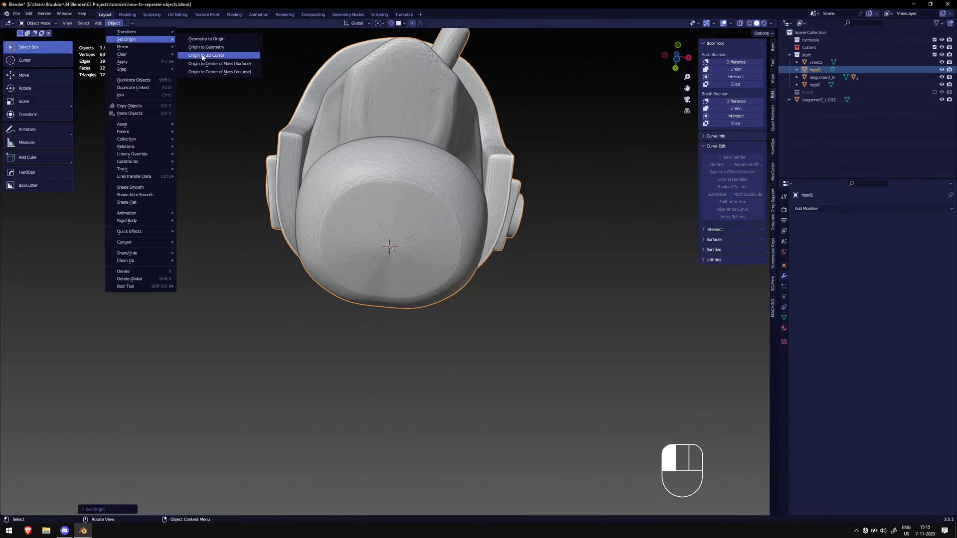
pyautogui.click(203, 56)
pyautogui.press('KP_Divide')
# Move the head down into the chest's collar, positioning it from the front and an angled side view
pyautogui.press('KP_1')
pyautogui.scroll(4, 418, 232)
pyautogui.scroll(3, 399, 241)
pyautogui.press('g')
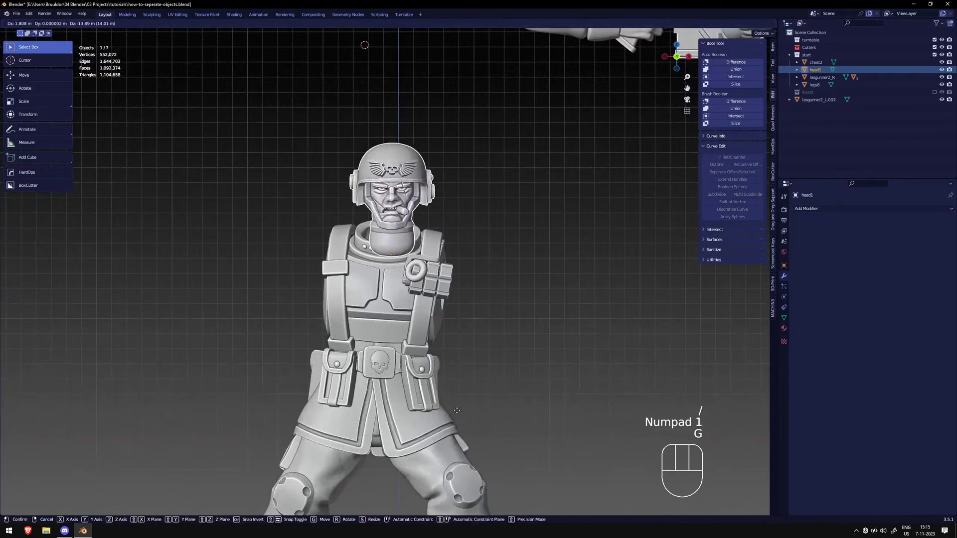
pyautogui.moveTo(415, 270); pyautogui.dragTo(349, 283, button='middle')
pyautogui.press('g')
pyautogui.click(381, 291)
pyautogui.press('KP_1')
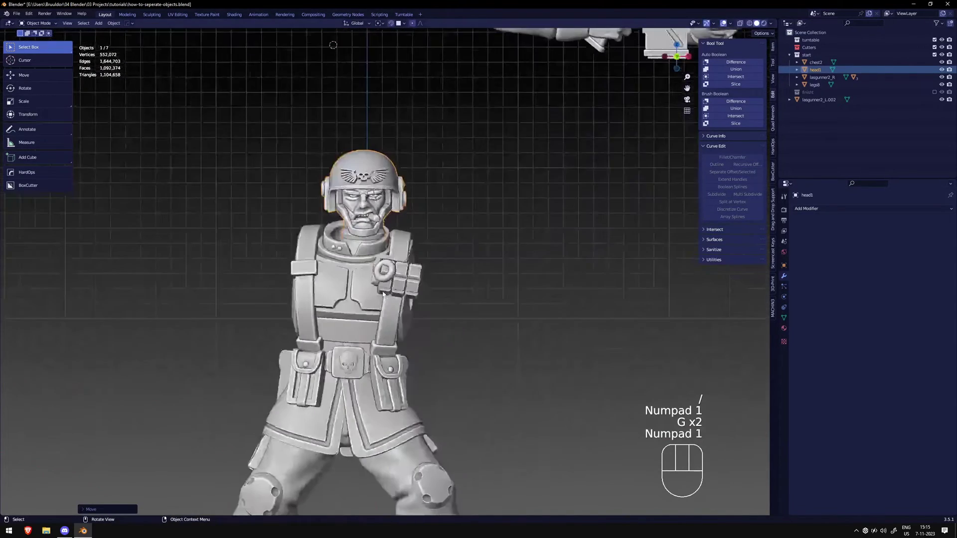
# Adjust the head in the collar, turning it toward the chest's pouch side with a slight tilt, and deselect it
pyautogui.press('g')
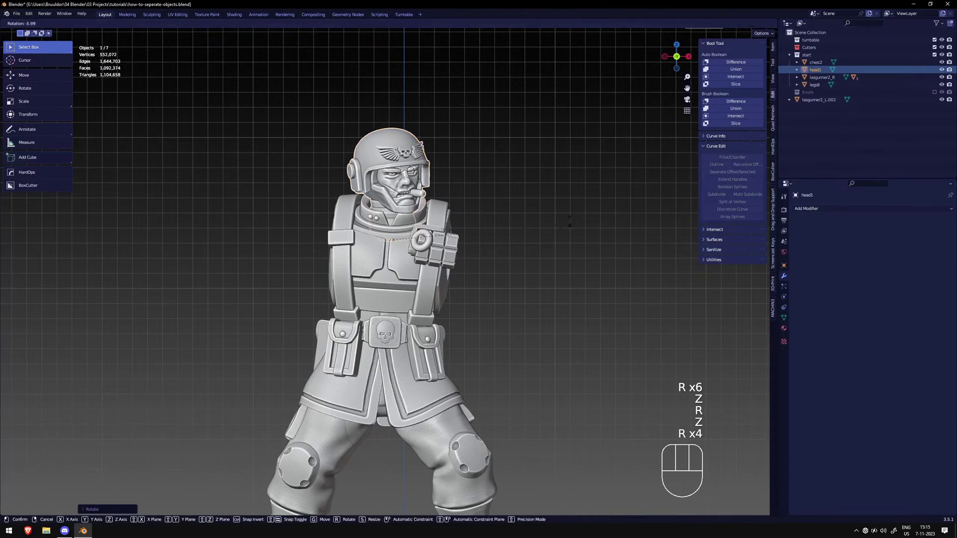
pyautogui.scroll(-4, 549, 235)
pyautogui.click(498, 242)
pyautogui.press('KP_1')
pyautogui.press('KP_3')
pyautogui.press('KP_1')
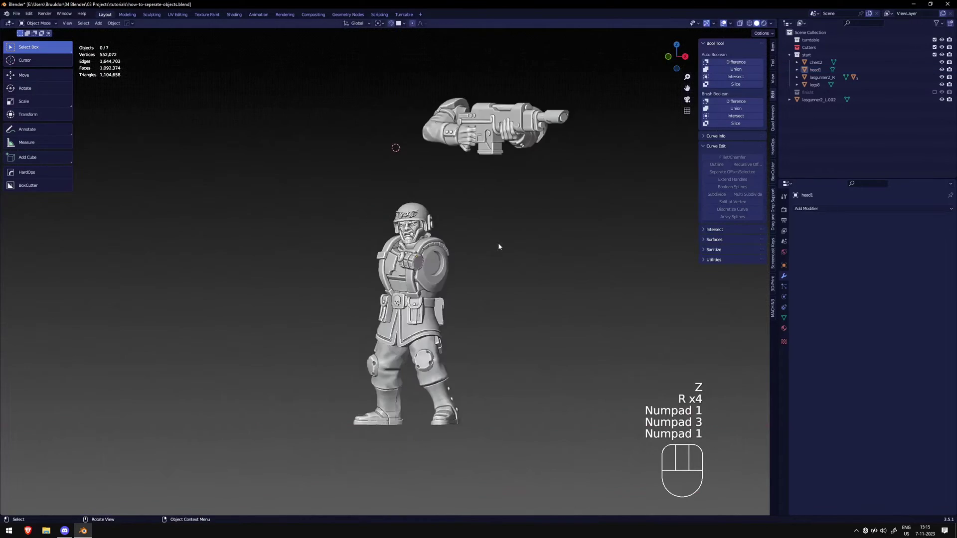
# Move the right arm with its parented lasgun and left arm onto the torso, seating it at the right shoulder
pyautogui.press('g')
pyautogui.rightClick(405, 217)
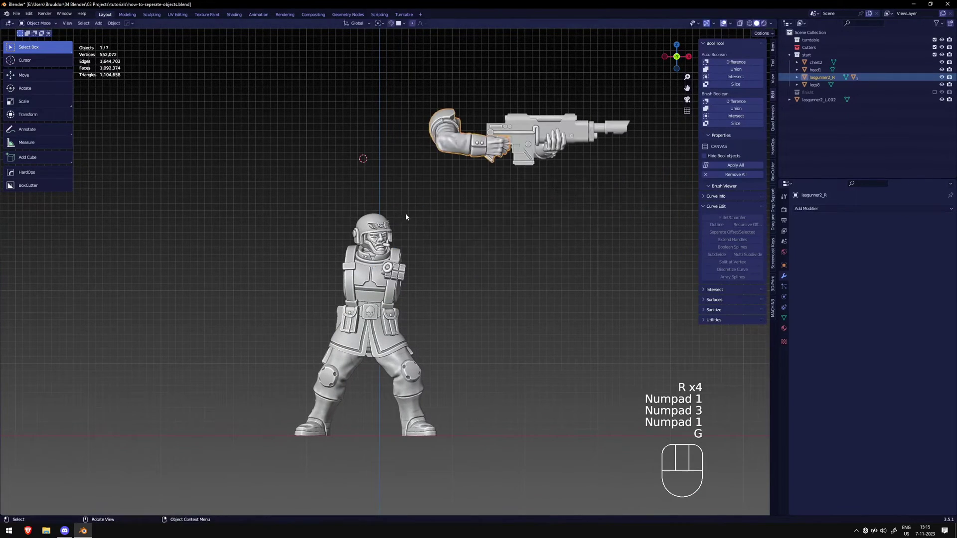
pyautogui.press('g')
pyautogui.click(333, 264)
pyautogui.moveTo(334, 264); pyautogui.dragTo(436, 245, button='middle')
pyautogui.press('g')
pyautogui.press('g')
# Rotate the right arm with its lasgun about the global Z axis and reposition it against the right shoulder
pyautogui.press('r')
pyautogui.press('z')
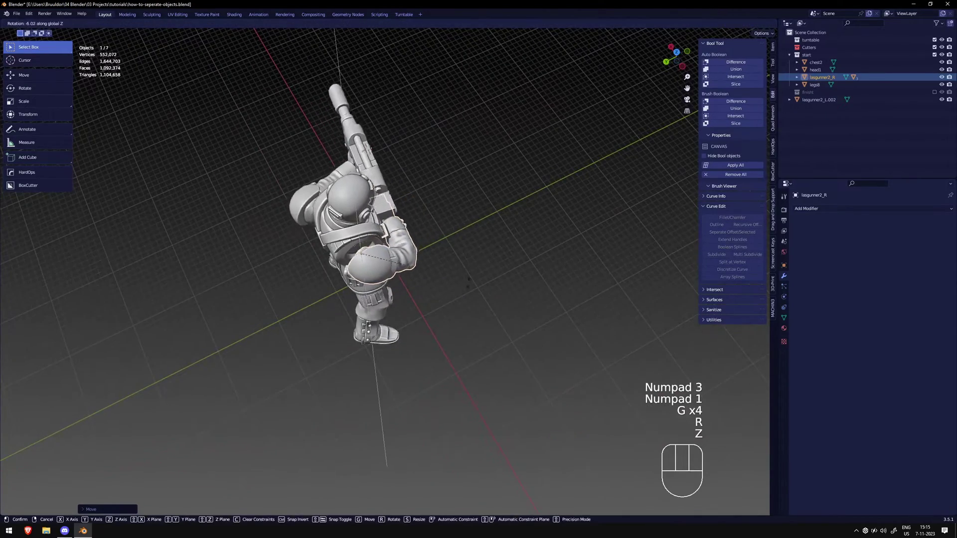
pyautogui.press('r')
pyautogui.press('z')
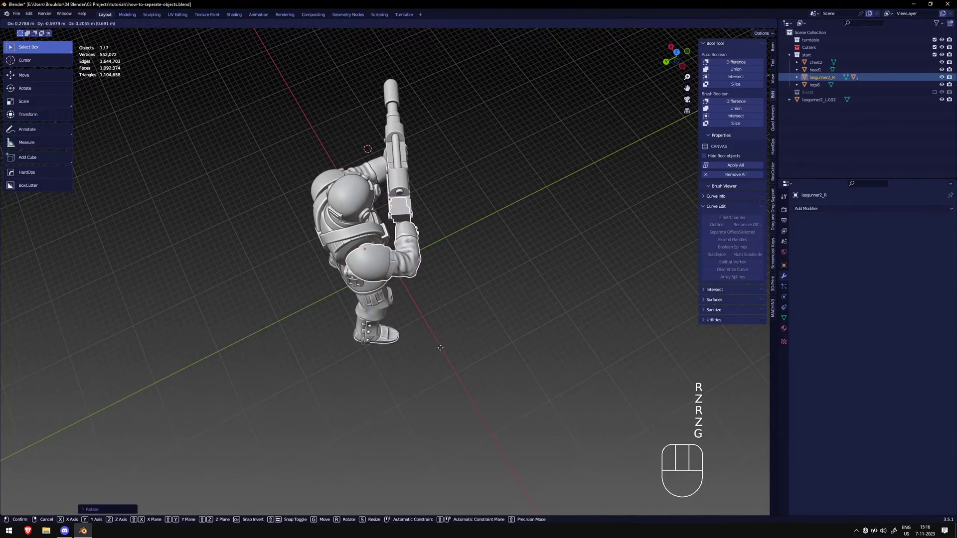
pyautogui.click(440, 348)
# Refine the right arm and lasgun's position from the front so the arm seats in the shoulder and the gun crosses the chest
pyautogui.press('KP_1')
pyautogui.press('g')
pyautogui.keyDown('shift'); pyautogui.moveTo(413, 329); pyautogui.dragTo(378, 191, button='middle'); pyautogui.keyUp('shift')
pyautogui.scroll(1, 369, 322)
pyautogui.scroll(4, 359, 356)
pyautogui.press('g')
pyautogui.press('KP_1')
pyautogui.scroll(-4, 378, 190)
pyautogui.press('g')
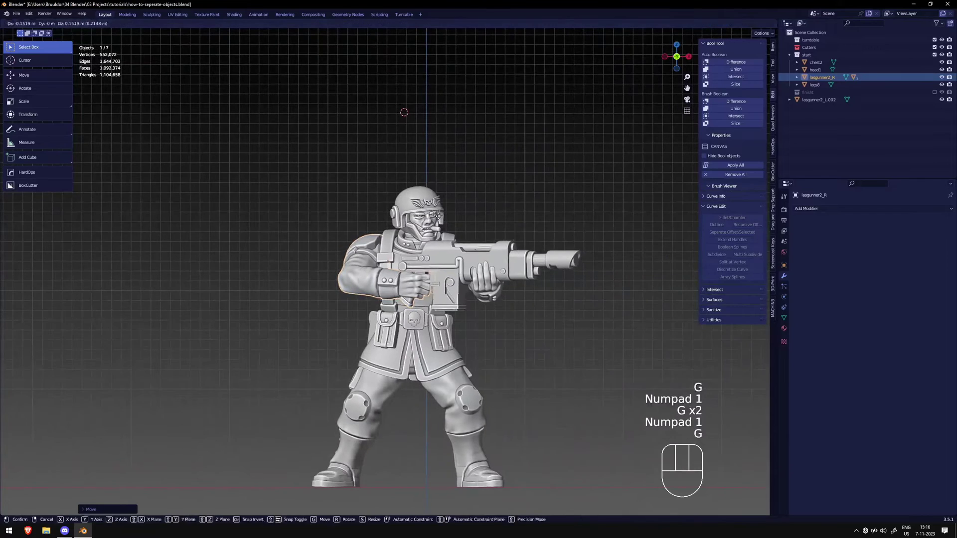
pyautogui.press('g')
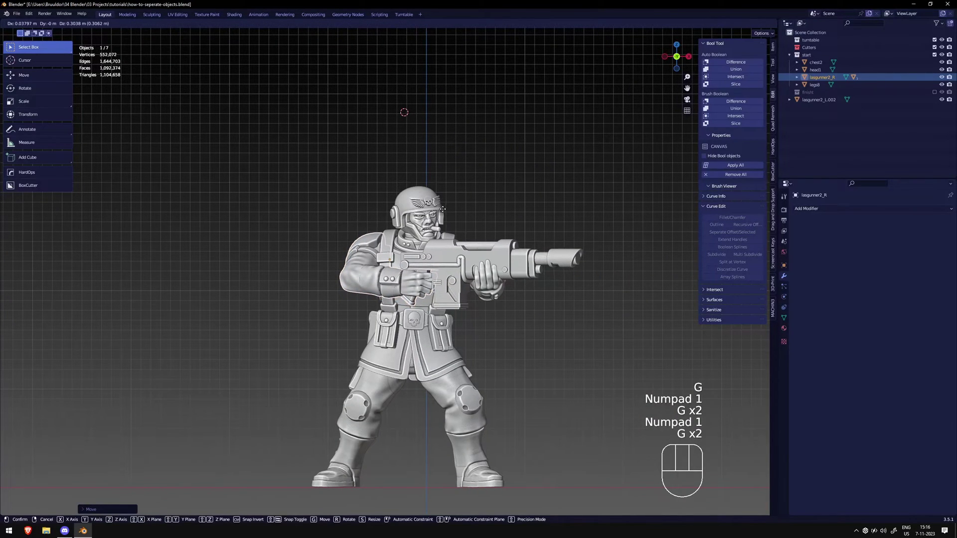
pyautogui.click(443, 212)
# Select the separate left upper arm and rotate it toward the torso's left shoulder
pyautogui.click(481, 192)
pyautogui.moveTo(481, 192); pyautogui.dragTo(336, 324, button='middle')
pyautogui.scroll(1, 387, 210)
pyautogui.scroll(3, 327, 326)
pyautogui.click(339, 312)
pyautogui.press('g')
pyautogui.rightClick(423, 316)
pyautogui.moveTo(424, 316); pyautogui.dragTo(409, 319, button='middle')
pyautogui.press('r')
pyautogui.press('KP_1')
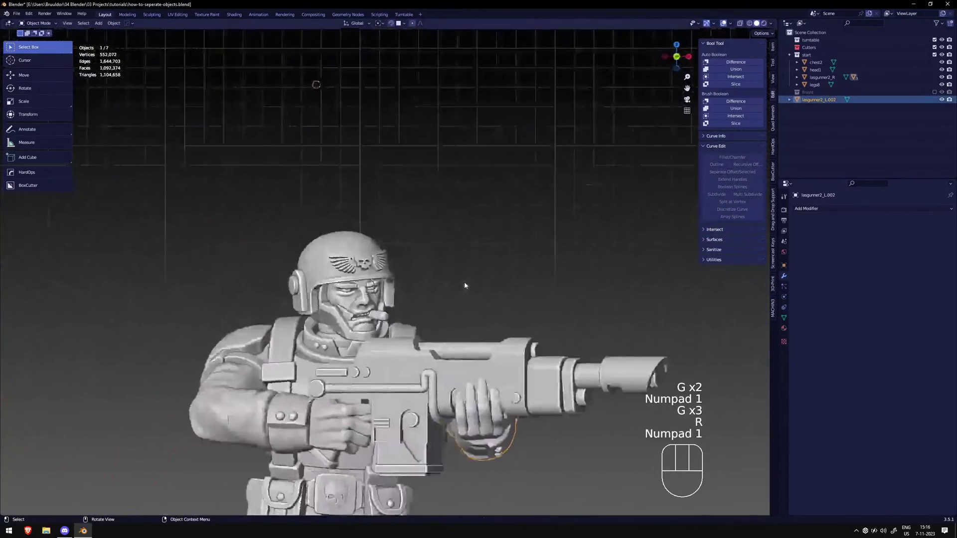
pyautogui.moveTo(465, 282); pyautogui.dragTo(536, 289, button='middle')
pyautogui.press('r')
pyautogui.click(527, 268)
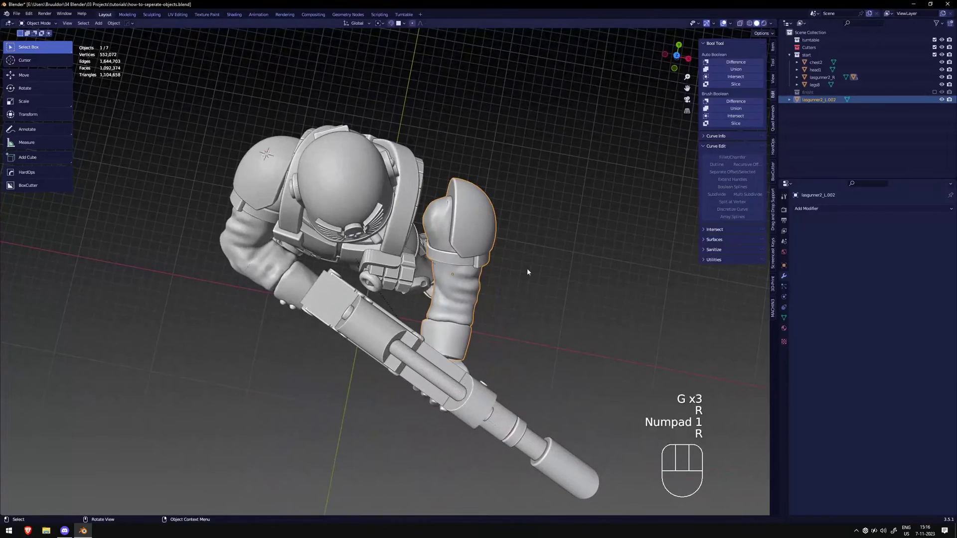
# Position the left arm against the left side of the chest from the top view
pyautogui.press('KP_7')
pyautogui.press('KP_8')
pyautogui.press('KP_7')
pyautogui.press('g')
pyautogui.click(517, 274)
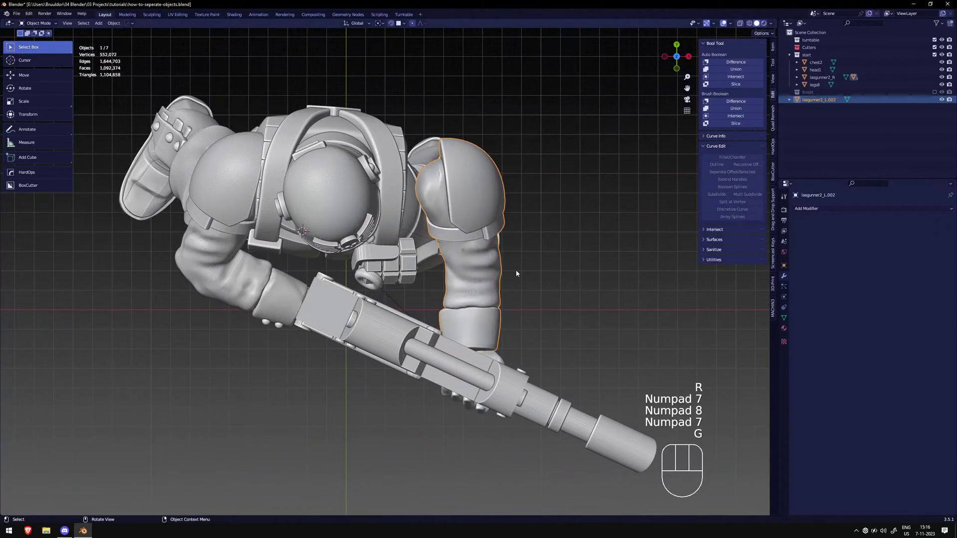
pyautogui.press('KP_1')
pyautogui.press('KP_3')
pyautogui.press('KP_7')
pyautogui.press('g')
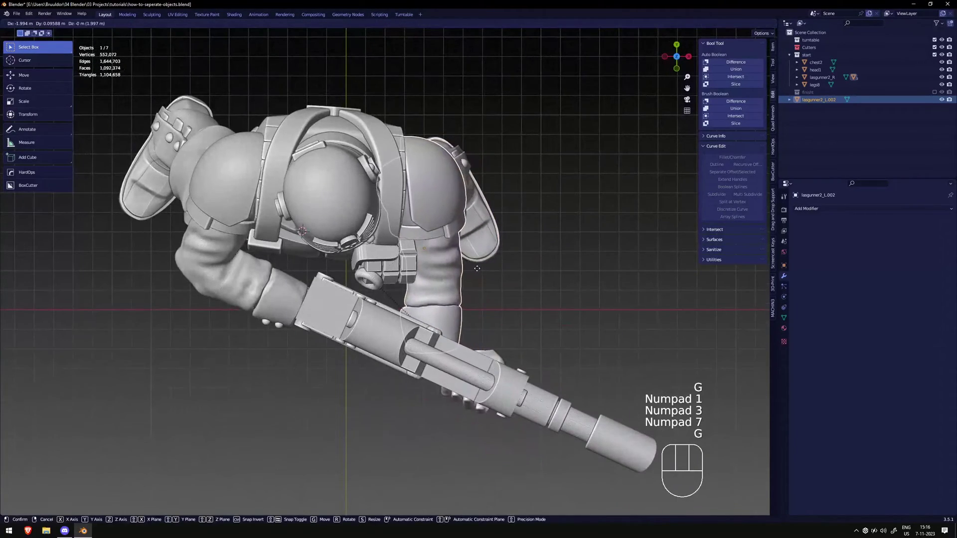
pyautogui.press('r')
pyautogui.press('g')
pyautogui.click(543, 241)
# Rotate the left arm about the Z axis to angle its cuff toward the hand under the lasgun
pyautogui.press('KP_1')
pyautogui.press('KP_3')
pyautogui.moveTo(509, 267); pyautogui.dragTo(406, 289, button='middle')
pyautogui.press('r')
pyautogui.press('z')
pyautogui.click(406, 311)
pyautogui.click(441, 317)
pyautogui.click(594, 282)
# Clear the left arm's parent while keeping its transformation
pyautogui.moveTo(311, 277); pyautogui.dragTo(344, 249, button='middle')
pyautogui.click(398, 283)
pyautogui.moveTo(398, 284); pyautogui.dragTo(450, 289, button='middle')
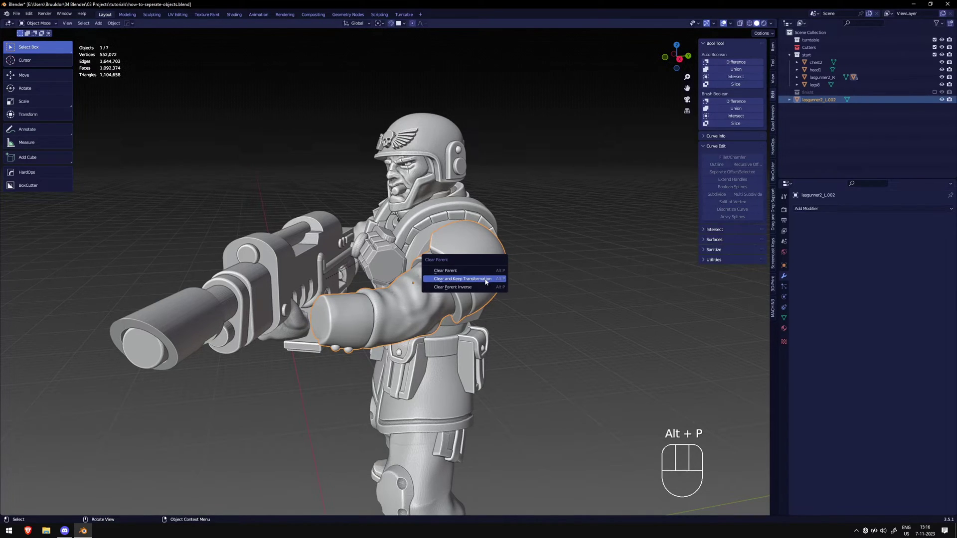
pyautogui.moveTo(466, 199); pyautogui.dragTo(336, 192, button='middle')
pyautogui.click(476, 224)
pyautogui.scroll(4, 439, 244)
pyautogui.click(447, 244)
pyautogui.press('g')
pyautogui.rightClick(434, 227)
pyautogui.press('g')
pyautogui.rightClick(346, 157)
pyautogui.click(348, 140)
# Select the right arm and rotate it with its lasgun about the Z axis to aim the gun further forward
pyautogui.press('KP_1')
pyautogui.scroll(-3, 344, 199)
pyautogui.click(212, 294)
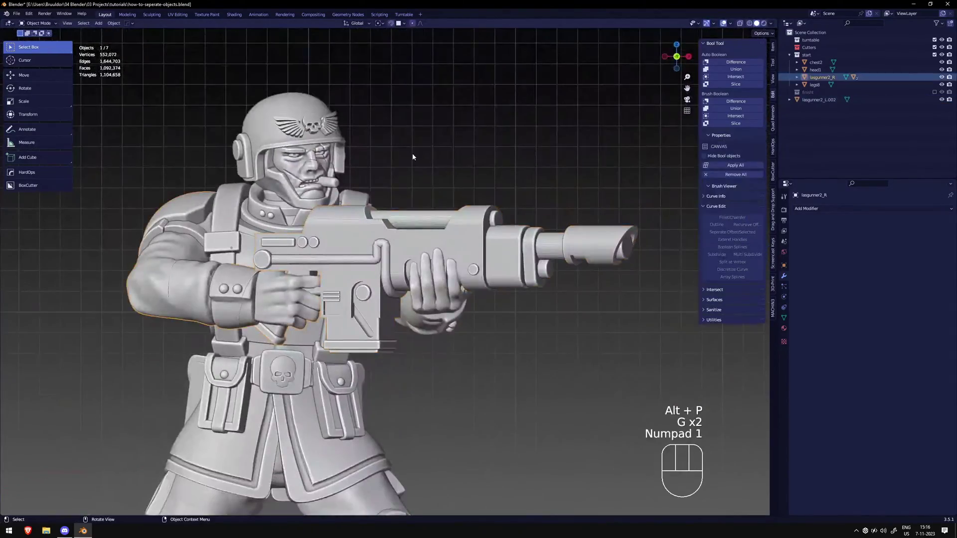
pyautogui.moveTo(413, 156); pyautogui.dragTo(381, 225, button='middle')
pyautogui.press('r')
pyautogui.press('z')
pyautogui.rightClick(438, 232)
pyautogui.moveTo(438, 231); pyautogui.dragTo(415, 257, button='middle')
pyautogui.press('r')
pyautogui.press('z')
pyautogui.click(412, 213)
# Select the left arm and move it closer into the left shoulder
pyautogui.click(419, 211)
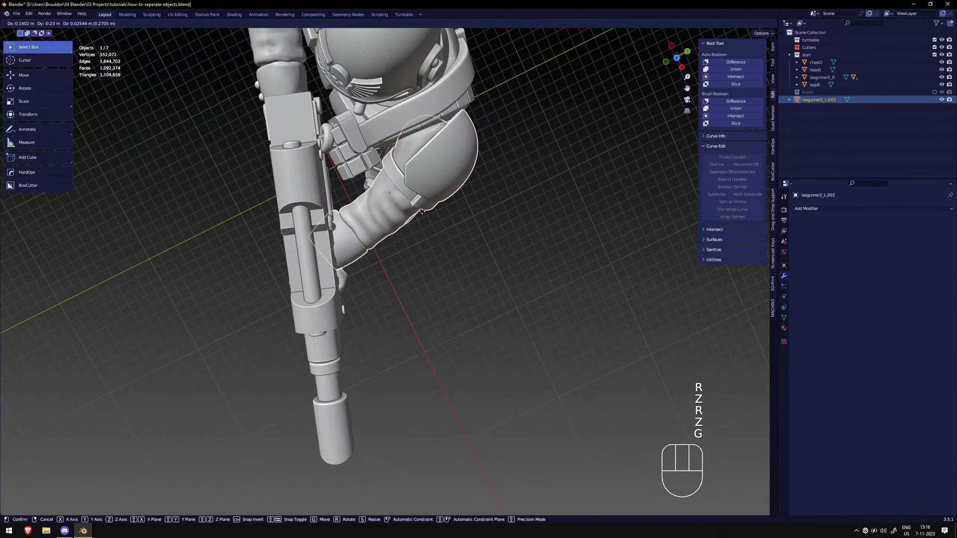
pyautogui.press('r')
pyautogui.rightClick(414, 194)
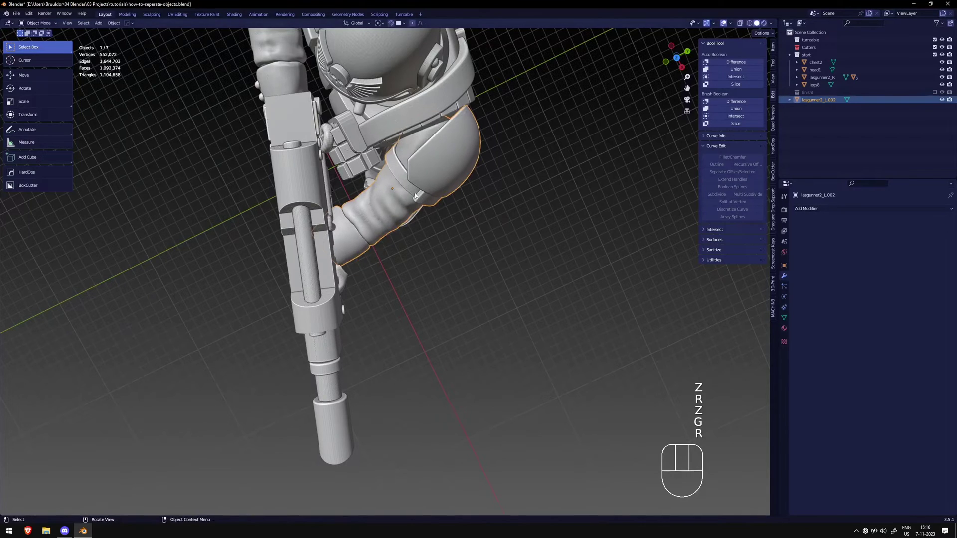
# Isolate the left arm, set its origin to the 3D cursor at the centre of the shoulder's inner face, and leave local view
pyautogui.press('KP_Divide')
pyautogui.moveTo(345, 160); pyautogui.dragTo(351, 237, button='middle')
pyautogui.click(114, 24)
pyautogui.moveTo(140, 42)
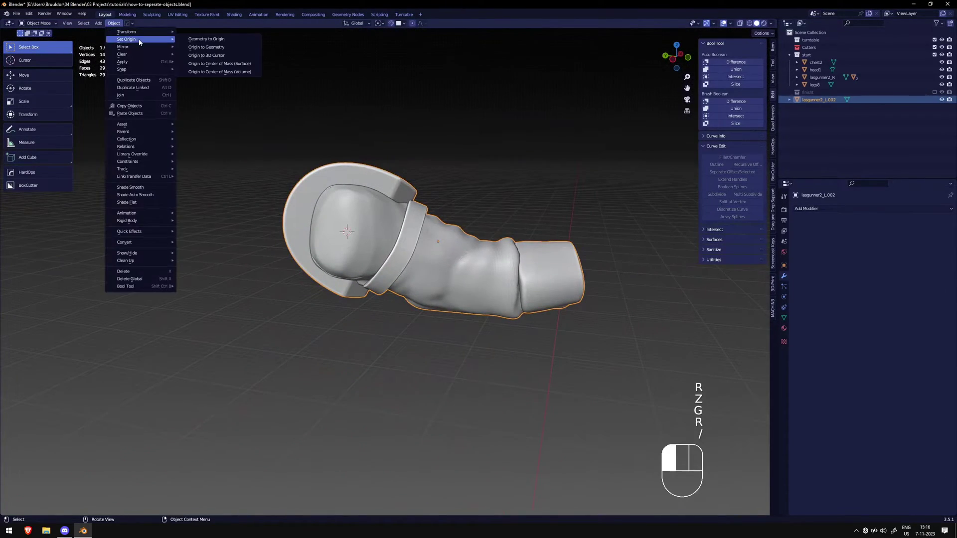
pyautogui.click(207, 58)
pyautogui.moveTo(376, 122); pyautogui.dragTo(300, 186, button='middle')
pyautogui.press('KP_Divide')
pyautogui.scroll(3, 378, 181)
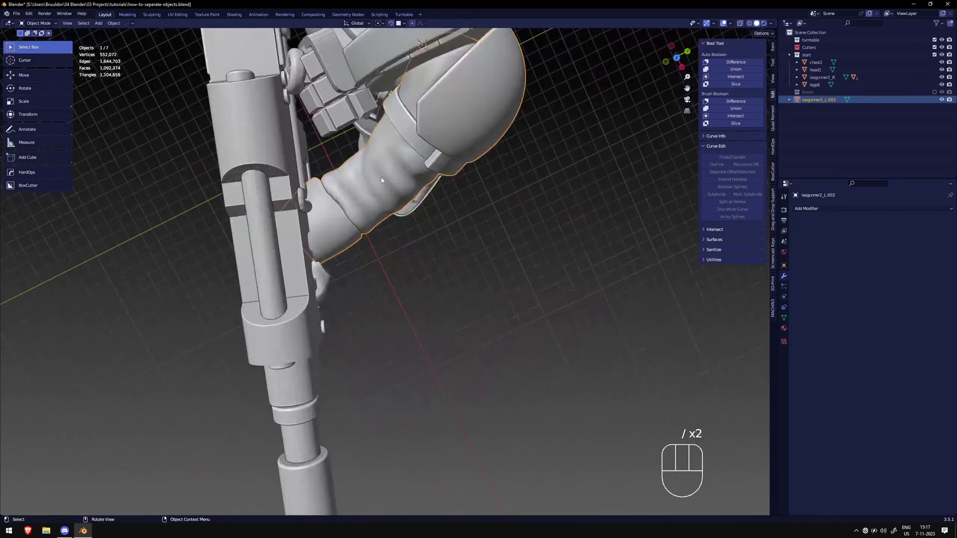
# Rotate the left arm around its shoulder and shift it so the cuff points to the hand beneath the lasgun
pyautogui.press('r')
pyautogui.press('e')
pyautogui.press('r')
pyautogui.press('r')
pyautogui.press('g')
pyautogui.press('r')
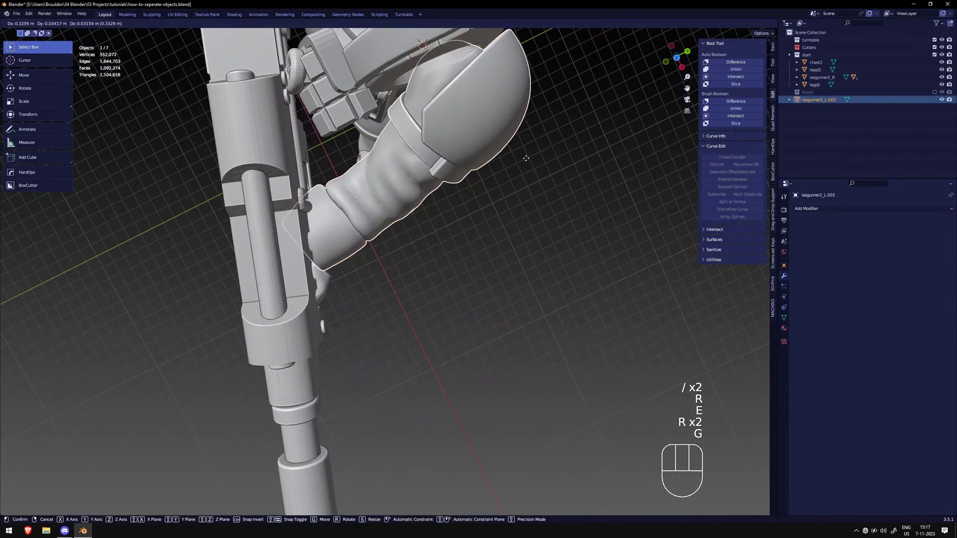
pyautogui.click(542, 145)
pyautogui.press('g')
pyautogui.click(534, 150)
# Adjust the left arm's placement from several side angles so the shoulder fits the chest and the cuff reaches the hand
pyautogui.moveTo(534, 150); pyautogui.dragTo(397, 349, button='middle')
pyautogui.moveTo(464, 338); pyautogui.dragTo(304, 264, button='middle')
pyautogui.moveTo(381, 252); pyautogui.dragTo(463, 263, button='middle')
pyautogui.press('g')
pyautogui.click(386, 257)
pyautogui.press('g')
pyautogui.click(481, 334)
pyautogui.click(481, 327)
pyautogui.moveTo(299, 286); pyautogui.dragTo(293, 310, button='middle')
pyautogui.scroll(2, 359, 287)
pyautogui.click(363, 307)
# Move the left hand beneath the lasgun along the Z and Y axes to line up with the left cuff
pyautogui.scroll(-5, 362, 307)
pyautogui.keyDown('shift'); pyautogui.moveTo(293, 310); pyautogui.dragTo(273, 250, button='middle'); pyautogui.keyUp('shift')
pyautogui.moveTo(272, 250); pyautogui.dragTo(205, 292, button='middle')
pyautogui.click(335, 295)
pyautogui.press('g')
pyautogui.rightClick(344, 294)
pyautogui.rightClick(404, 313)
pyautogui.press('g')
pyautogui.press('z')
pyautogui.click(223, 296)
pyautogui.click(349, 331)
pyautogui.press('g')
pyautogui.press('y')
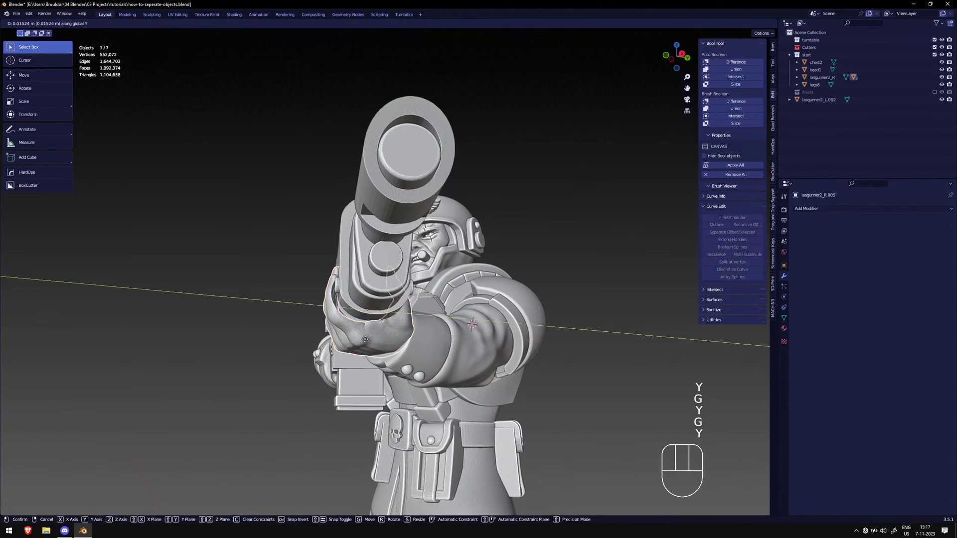
# Rotate the left hand about the X axis to fit its grip around the lasgun's underside
pyautogui.moveTo(474, 341)
pyautogui.mouseDown(button='middle')
pyautogui.moveTo(505, 365)
pyautogui.moveTo(491, 349)
pyautogui.mouseUp(button='middle')
pyautogui.keyDown('shift'); pyautogui.moveTo(491, 349); pyautogui.dragTo(528, 289, button='middle'); pyautogui.keyUp('shift')
pyautogui.scroll(2, 470, 295)
pyautogui.press('r')
pyautogui.press('x')
pyautogui.click(510, 293)
pyautogui.press('r')
pyautogui.click(463, 273)
pyautogui.press('r')
# Slide the left hand along the X axis against the lasgun's fore-end
pyautogui.scroll(3, 528, 289)
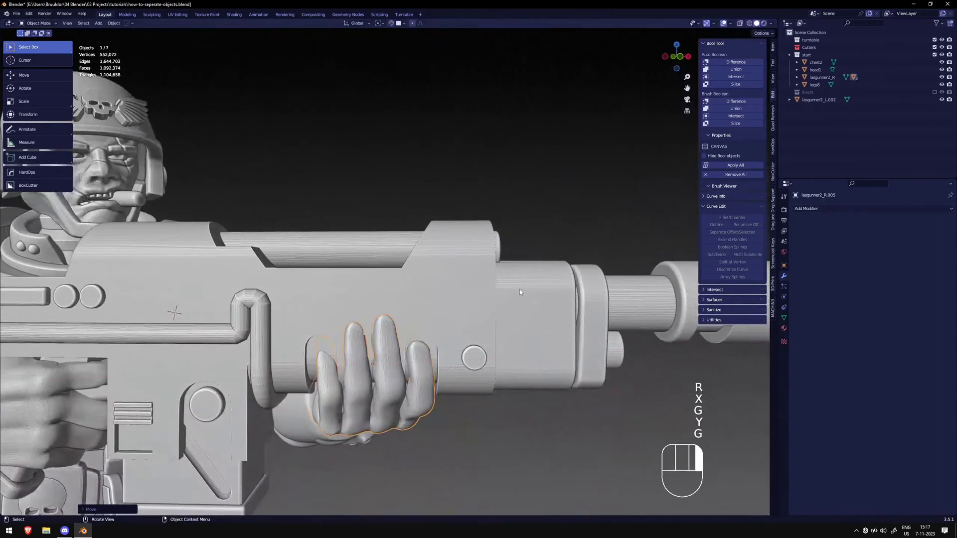
pyautogui.press('g')
pyautogui.press('x')
pyautogui.click(509, 295)
pyautogui.moveTo(509, 295); pyautogui.dragTo(249, 305, button='middle')
pyautogui.press('g')
pyautogui.press('x')
# Select the left arm and move its cuff to meet the left hand's wrist
pyautogui.scroll(-5, 442, 315)
pyautogui.keyDown('shift'); pyautogui.moveTo(478, 289); pyautogui.dragTo(289, 279, button='middle'); pyautogui.keyUp('shift')
pyautogui.moveTo(319, 270); pyautogui.dragTo(372, 273, button='middle')
pyautogui.click(344, 305)
pyautogui.press('g')
pyautogui.rightClick(349, 311)
pyautogui.press('g')
pyautogui.click(385, 346)
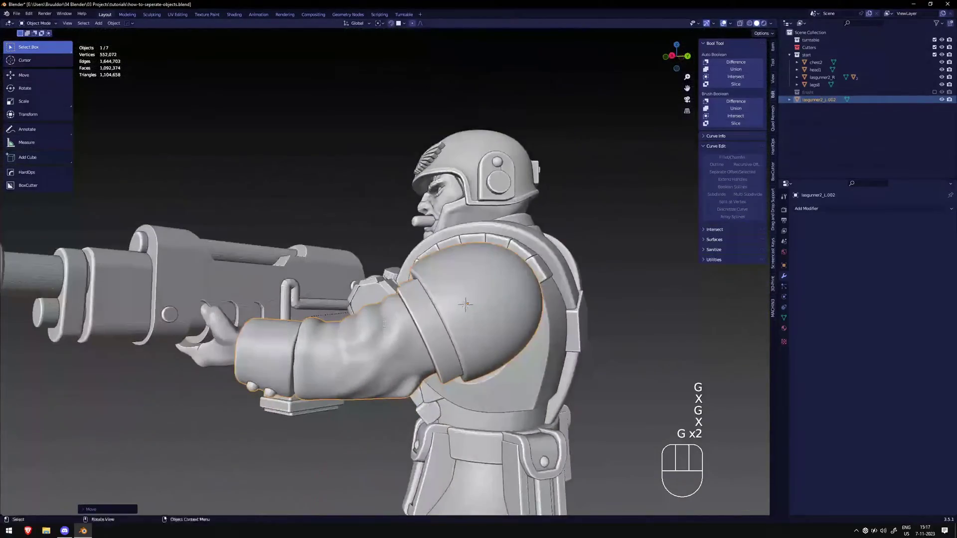
# Fine-tune the left arm's rotation with free and trackball rotations, aligning the cuff with the hand from below
pyautogui.press('g')
pyautogui.press('r')
pyautogui.press('r')
pyautogui.click(605, 289)
pyautogui.moveTo(605, 289); pyautogui.dragTo(441, 284, button='middle')
pyautogui.moveTo(509, 277); pyautogui.dragTo(465, 223, button='middle')
pyautogui.click(483, 209)
pyautogui.press('r')
pyautogui.press('r')
pyautogui.rightClick(450, 237)
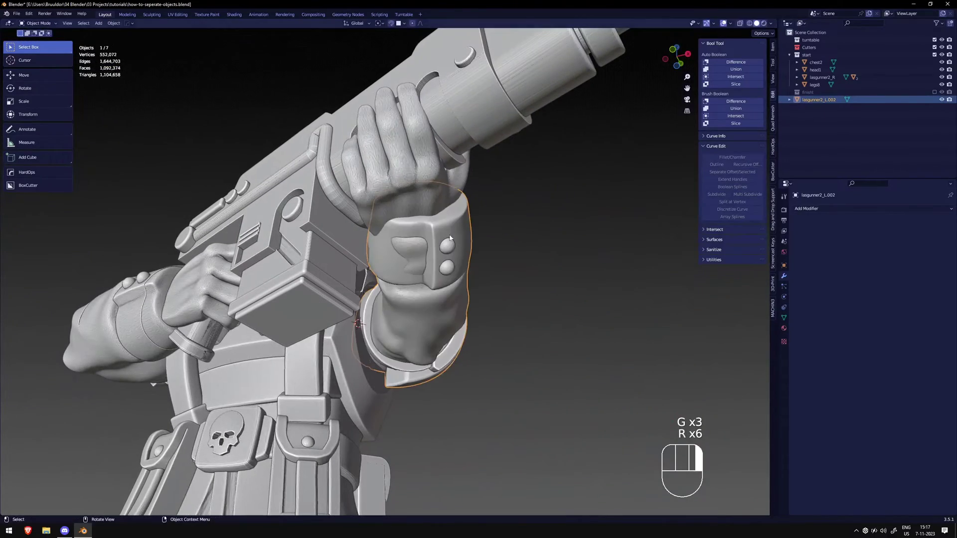
pyautogui.moveTo(414, 273); pyautogui.dragTo(429, 291, button='middle')
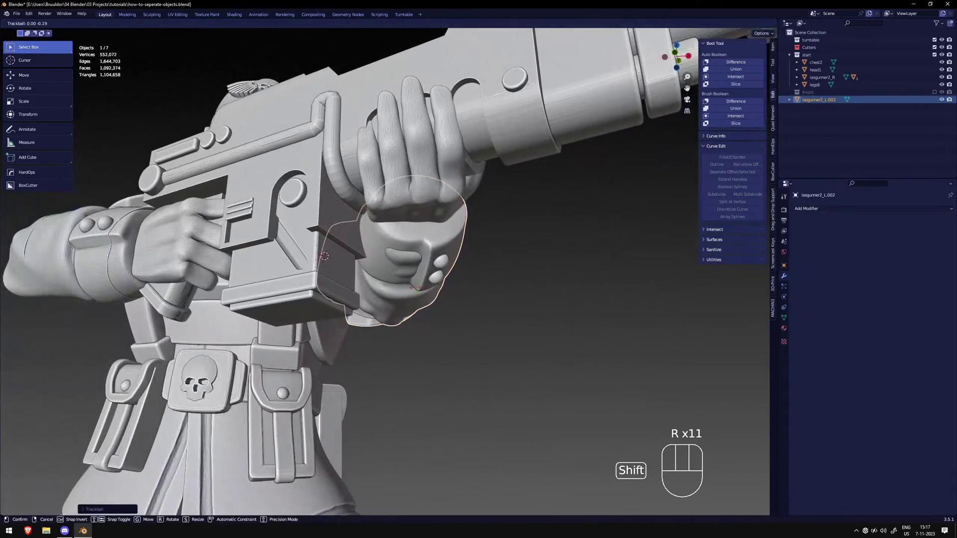
# Select the left hand and rotate it about the Z axis to follow the lasgun's fore-end
pyautogui.scroll(-5, 479, 288)
pyautogui.click(477, 287)
pyautogui.moveTo(402, 254); pyautogui.dragTo(421, 306, button='middle')
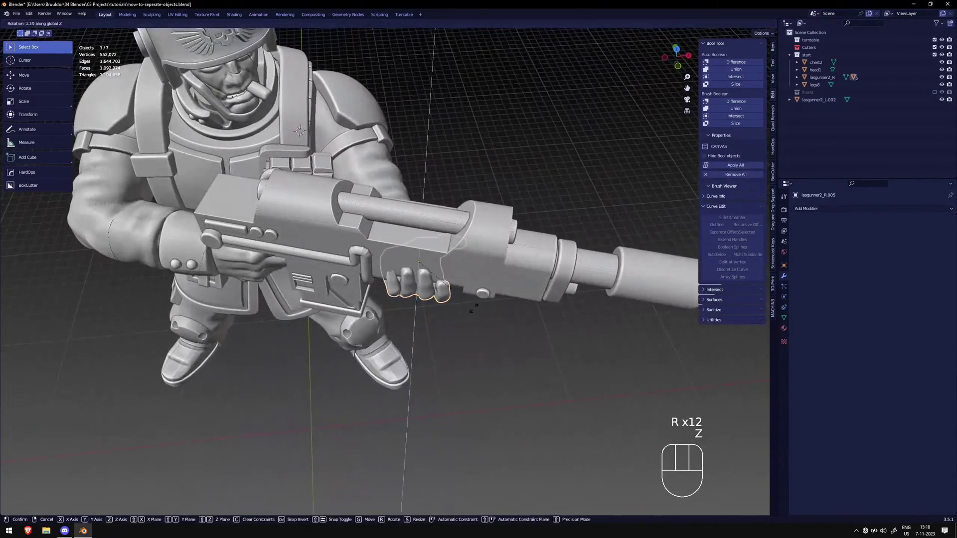
pyautogui.scroll(-2, 478, 306)
pyautogui.moveTo(478, 306); pyautogui.dragTo(310, 228, button='middle')
pyautogui.scroll(2, 369, 249)
# Move the left hand under the lasgun's fore-end so its wrist sits in the left cuff
pyautogui.press('g')
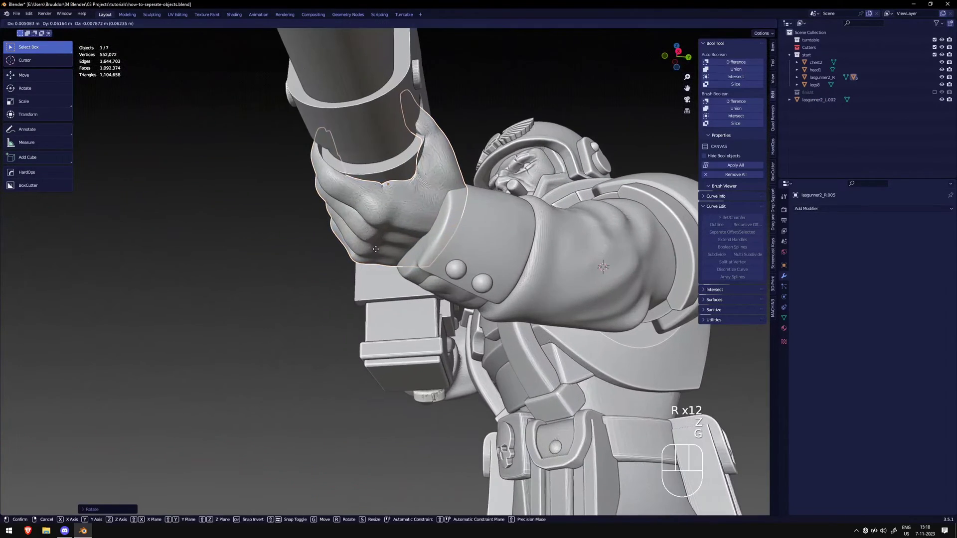
pyautogui.moveTo(183, 221); pyautogui.dragTo(506, 311, button='middle')
pyautogui.scroll(1, 419, 284)
pyautogui.keyDown('shift'); pyautogui.moveTo(334, 275); pyautogui.dragTo(383, 275, button='middle'); pyautogui.keyUp('shift')
pyautogui.click(402, 280)
pyautogui.press('g')
pyautogui.click(403, 279)
# Fine-tune the left hand's position against the lasgun and cuff, and deselect it
pyautogui.click(464, 331)
pyautogui.moveTo(464, 331); pyautogui.dragTo(449, 225, button='middle')
pyautogui.press('g')
pyautogui.press('g')
pyautogui.click(445, 182)
pyautogui.moveTo(445, 182); pyautogui.dragTo(329, 266, button='middle')
pyautogui.click(297, 331)
pyautogui.moveTo(297, 331); pyautogui.dragTo(260, 331, button='middle')
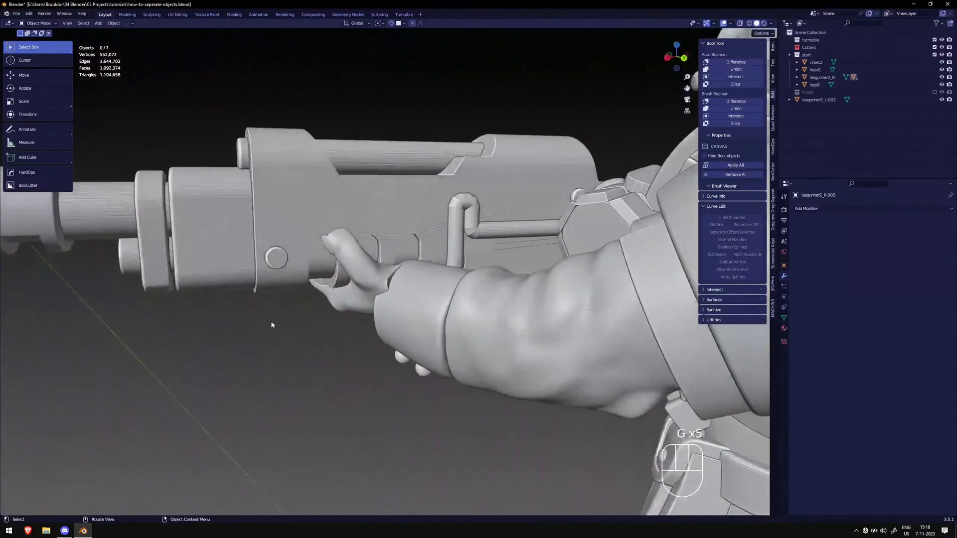
# Enter Sculpt Mode on the left hand and set the Elastic Deform brush strength to 0.400
pyautogui.moveTo(343, 265); pyautogui.dragTo(384, 234, button='middle')
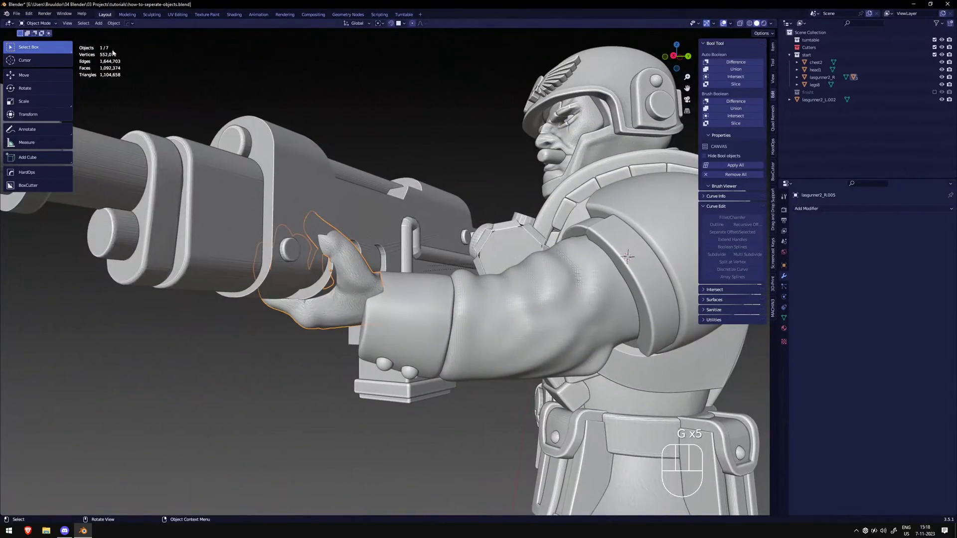
pyautogui.moveTo(337, 270); pyautogui.dragTo(381, 153, button='middle')
pyautogui.hotkey('alt', 'a')
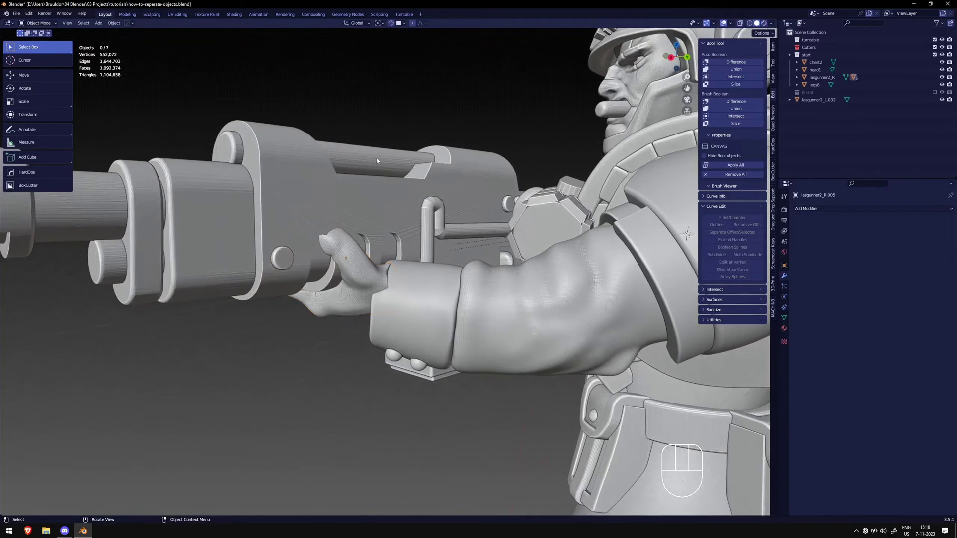
pyautogui.click(41, 48)
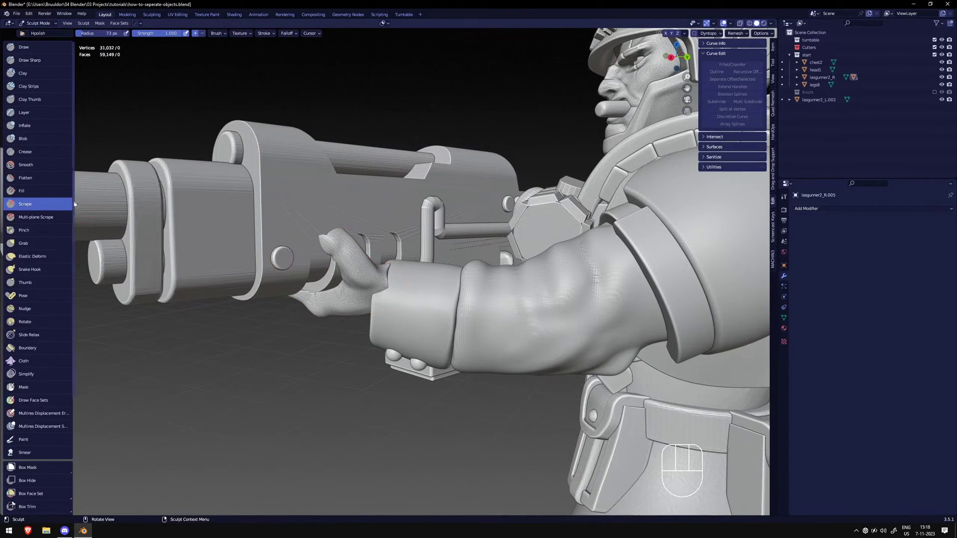
pyautogui.moveTo(292, 216); pyautogui.dragTo(313, 217, button='middle')
pyautogui.press('f')
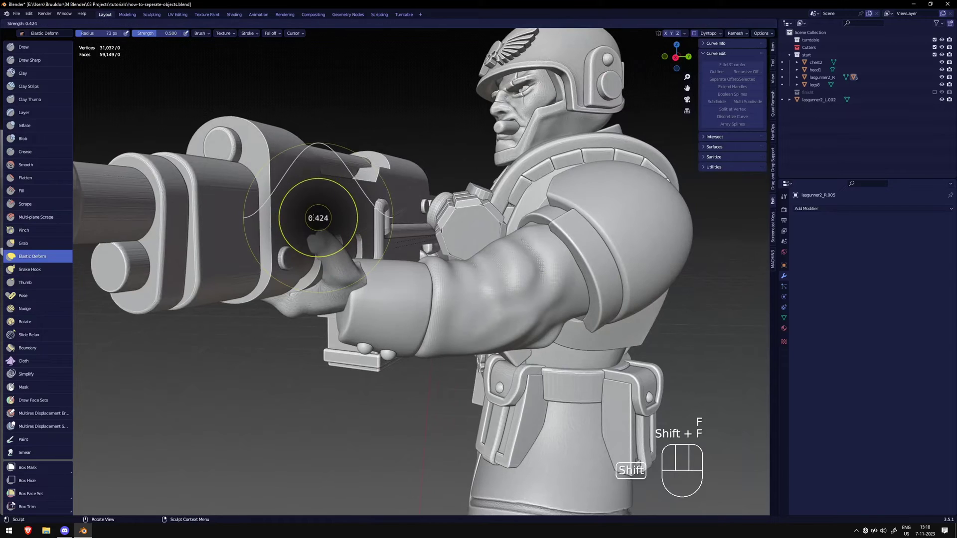
pyautogui.click(327, 229)
# Bend the left hand's thumb and fingers around the lasgun with Elastic Deform, undoing unwanted strokes
pyautogui.moveTo(327, 229); pyautogui.dragTo(374, 286, button='middle')
pyautogui.press('f')
pyautogui.click(305, 217)
pyautogui.hotkey('ctrl', 'z')
pyautogui.moveTo(315, 201); pyautogui.dragTo(269, 207, button='middle')
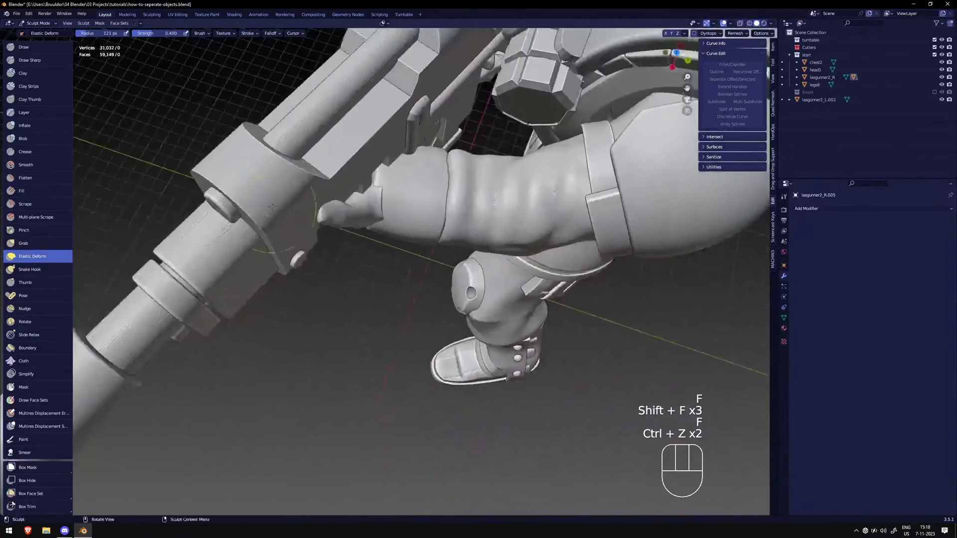
pyautogui.moveTo(330, 196); pyautogui.dragTo(282, 187, button='middle')
pyautogui.scroll(-5, 306, 209)
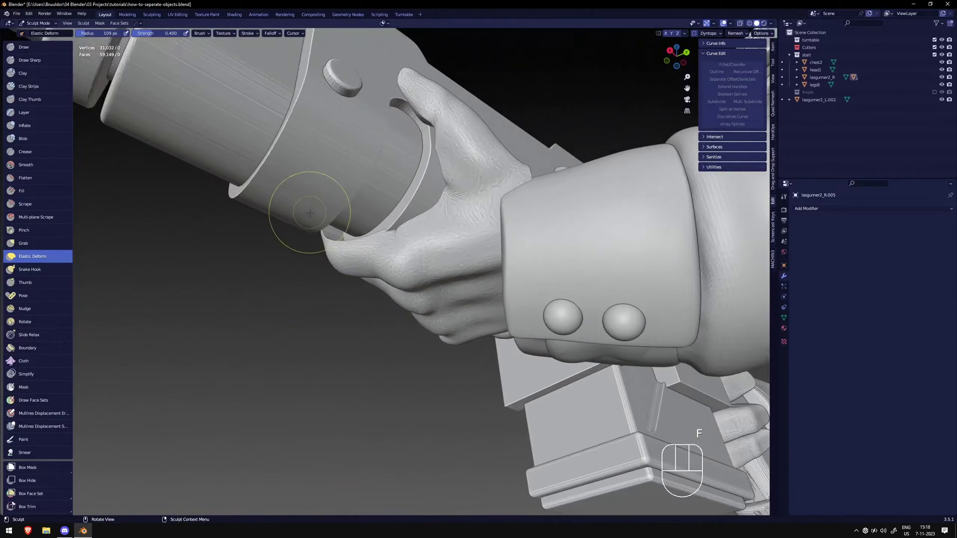
pyautogui.scroll(-3, 363, 248)
pyautogui.moveTo(324, 214); pyautogui.dragTo(397, 262, button='middle')
# Remesh the left hand with a finer voxel size for denser sculpting geometry
pyautogui.rightClick(374, 252)
pyautogui.press('r')
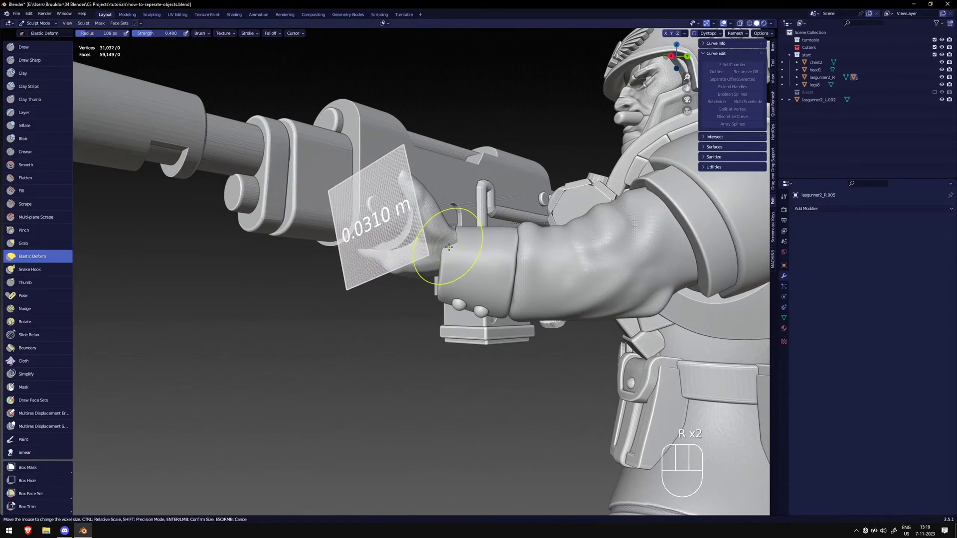
pyautogui.moveTo(373, 252); pyautogui.dragTo(461, 235, button='middle')
pyautogui.scroll(3, 299, 214)
pyautogui.moveTo(300, 214)
pyautogui.keyDown('shift'); pyautogui.mouseDown(button='middle')
pyautogui.moveTo(398, 251)
pyautogui.moveTo(324, 234)
pyautogui.moveTo(342, 239)
pyautogui.moveTo(274, 237)
pyautogui.moveTo(357, 234)
pyautogui.moveTo(349, 257)
pyautogui.moveTo(371, 259)
pyautogui.moveTo(351, 258)
pyautogui.moveTo(360, 261)
pyautogui.moveTo(424, 234)
pyautogui.moveTo(315, 217)
pyautogui.moveTo(327, 225)
pyautogui.moveTo(344, 218)
pyautogui.mouseUp(button='middle'); pyautogui.keyUp('shift')
pyautogui.scroll(2, 391, 252)
pyautogui.hotkey('ctrl', 'z')
# Try the Inflate brush on the left hand's fingers where they meet the lasgun
pyautogui.click(42, 129)
pyautogui.hotkey('ctrl', 'z')
pyautogui.moveTo(262, 194); pyautogui.dragTo(266, 169, button='middle')
pyautogui.hotkey('ctrl', 'z')
pyautogui.moveTo(295, 238); pyautogui.dragTo(362, 248, button='middle')
pyautogui.hotkey('ctrl', 'z')
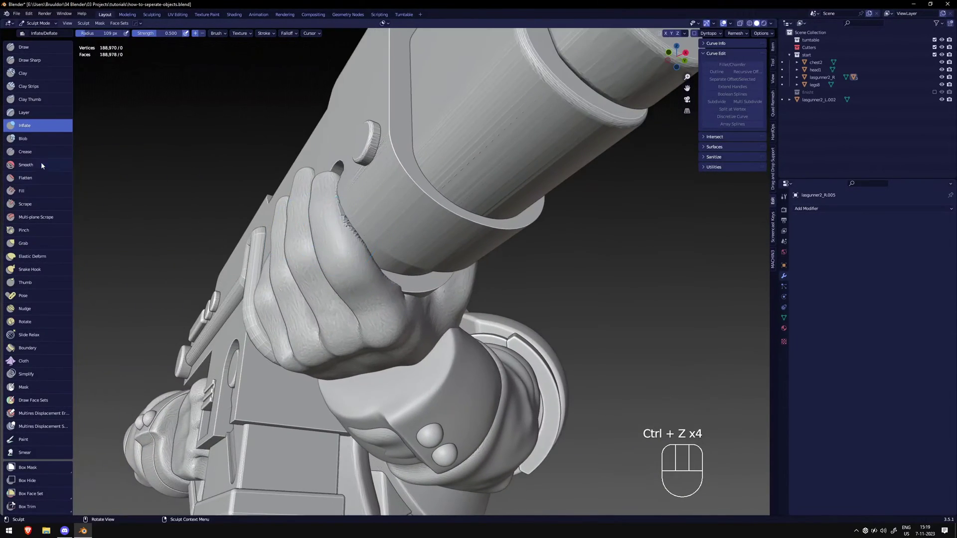
# Smooth the left hand with the Smooth brush at strength 0.321, and return to Object Mode
pyautogui.moveTo(298, 234); pyautogui.dragTo(381, 270, button='middle')
pyautogui.press('KP_1')
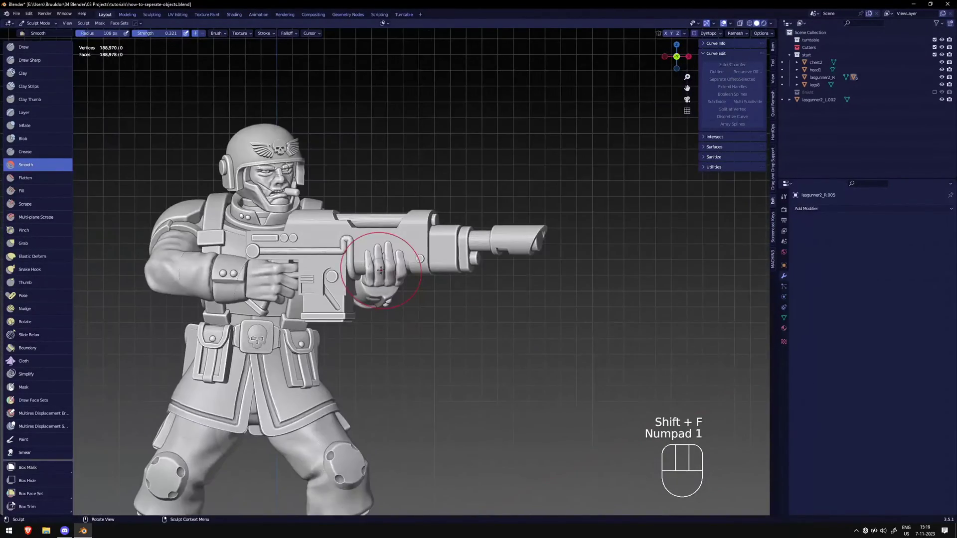
pyautogui.moveTo(257, 309)
pyautogui.mouseDown(button='middle')
pyautogui.moveTo(454, 294)
pyautogui.moveTo(448, 279)
pyautogui.moveTo(419, 286)
pyautogui.moveTo(436, 258)
pyautogui.moveTo(290, 261)
pyautogui.moveTo(96, 78)
pyautogui.mouseUp(button='middle')
pyautogui.hotkey('ctrl', 'z')
pyautogui.press('KP_1')
pyautogui.click(45, 31)
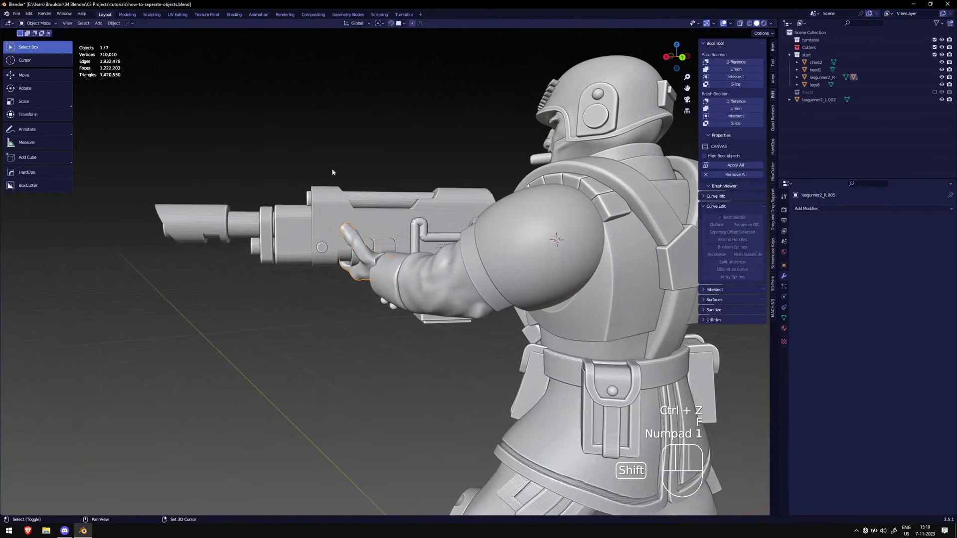
# Select the left arm and move it to fit between the shoulder and the left hand
pyautogui.moveTo(364, 193); pyautogui.dragTo(427, 310, button='middle')
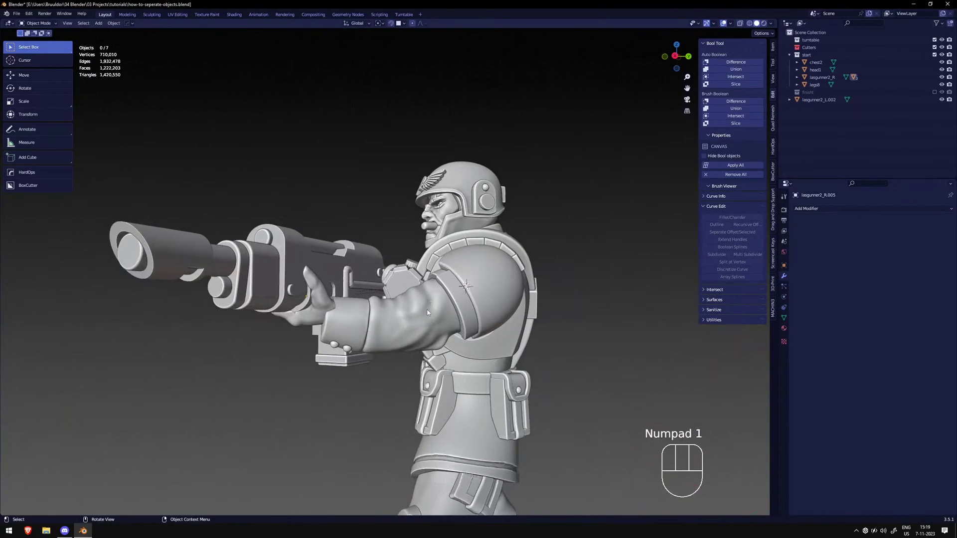
pyautogui.click(449, 282)
pyautogui.moveTo(449, 282); pyautogui.dragTo(535, 263, button='middle')
pyautogui.press('g')
pyautogui.click(517, 304)
pyautogui.click(543, 254)
# Adjust the left arm's position and rotation to align its cuff with the hand's wrist
pyautogui.click(452, 288)
pyautogui.press('g')
pyautogui.press('r')
pyautogui.press('z')
pyautogui.rightClick(464, 301)
pyautogui.press('r')
pyautogui.click(555, 241)
pyautogui.click(528, 263)
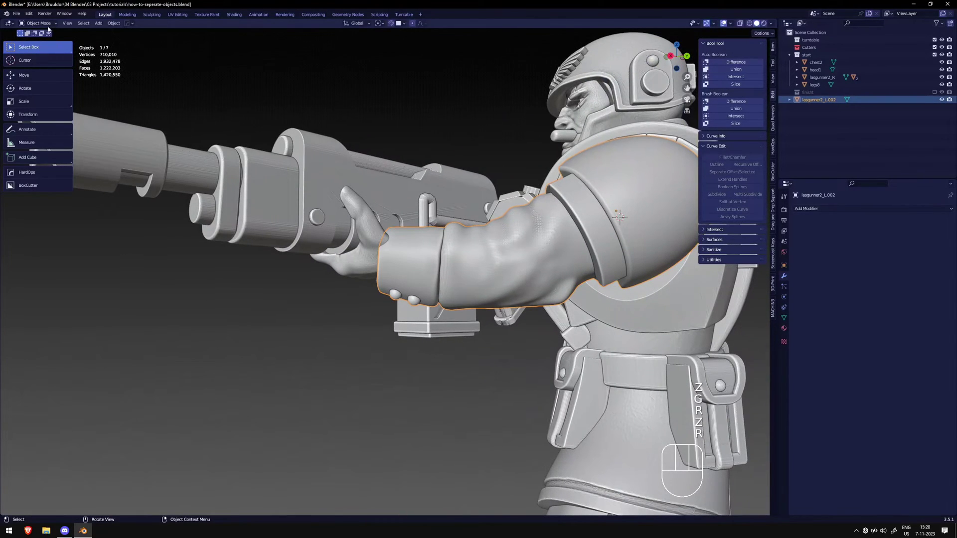
# Enter Sculpt Mode on the left arm and try Elastic Deform with a 189 px radius on its cuff
pyautogui.click(40, 48)
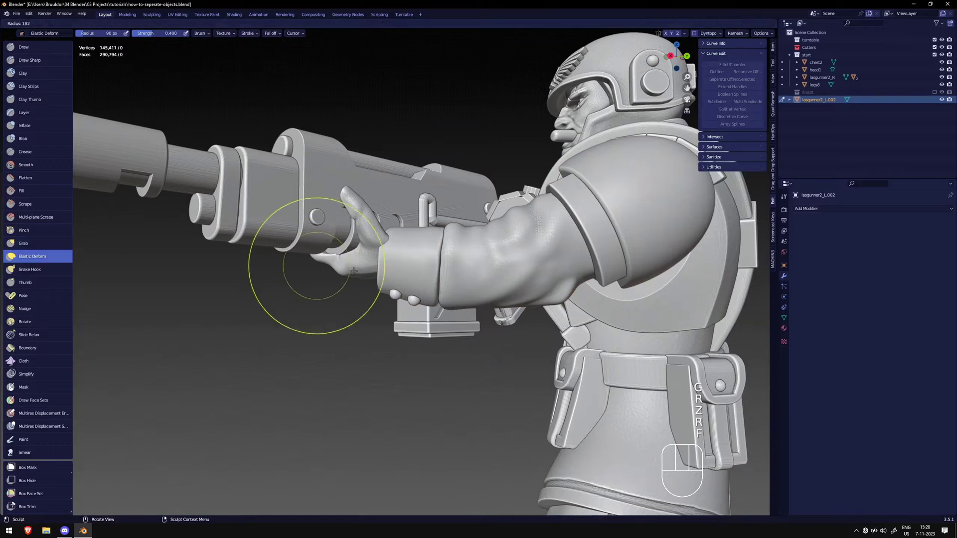
pyautogui.click(349, 270)
pyautogui.moveTo(349, 269); pyautogui.dragTo(394, 266, button='middle')
pyautogui.moveTo(477, 305); pyautogui.dragTo(358, 262, button='middle')
pyautogui.hotkey('ctrl', 'z')
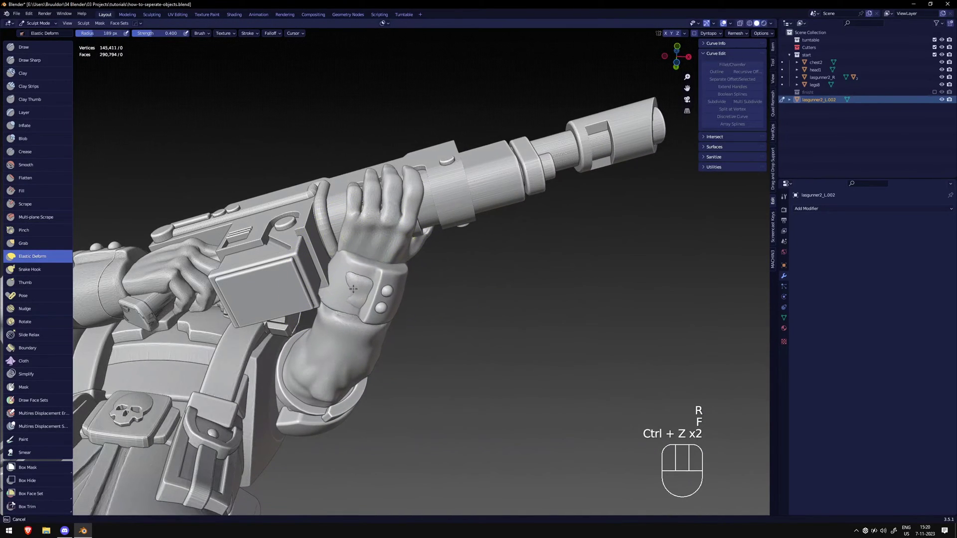
pyautogui.moveTo(328, 321); pyautogui.dragTo(270, 348, button='middle')
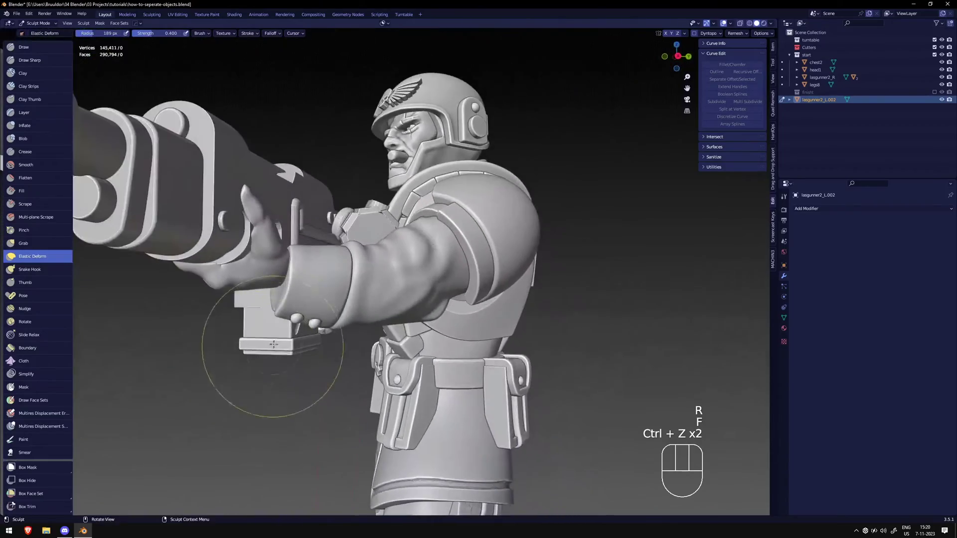
# Reshape the left cuff and forearm around the wrist using Elastic Deform with varying brush radii
pyautogui.moveTo(270, 277); pyautogui.dragTo(287, 259, button='middle')
pyautogui.press('f')
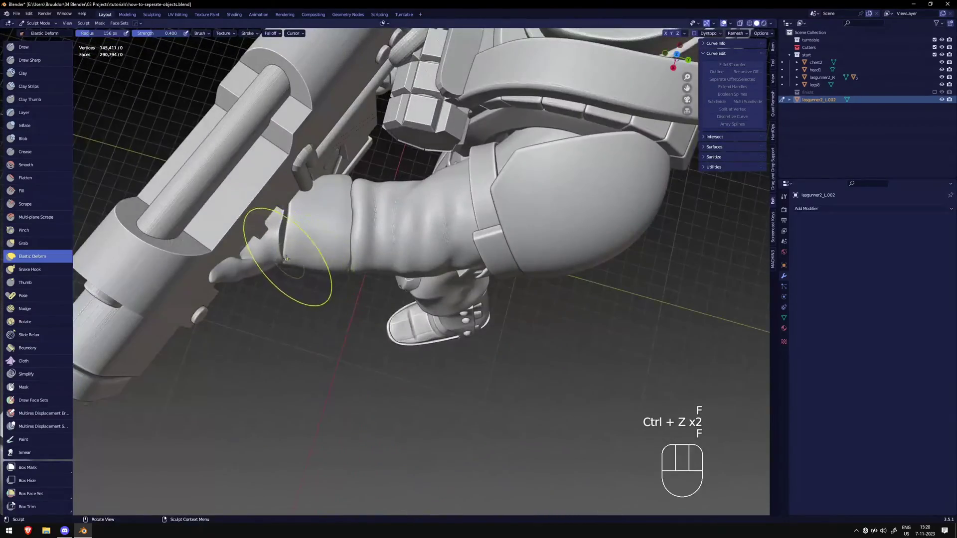
pyautogui.press('f')
pyautogui.moveTo(278, 297); pyautogui.dragTo(327, 259, button='middle')
pyautogui.press('f')
pyautogui.scroll(2, 324, 257)
pyautogui.moveTo(319, 237); pyautogui.dragTo(281, 221, button='middle')
pyautogui.press('f')
pyautogui.click(329, 250)
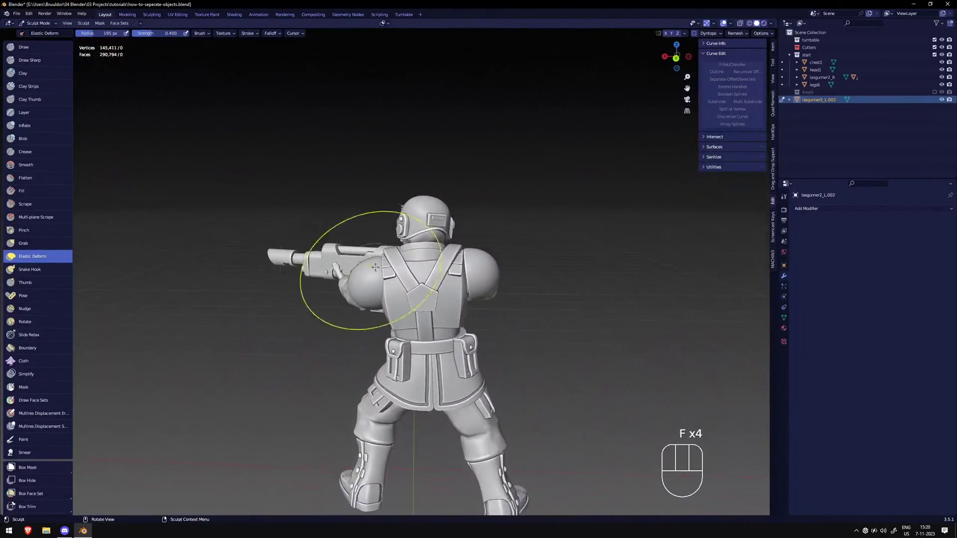
# Try to deform the left shoulder from behind with Elastic Deform at a 233 px radius
pyautogui.keyDown('shift'); pyautogui.moveTo(383, 290); pyautogui.dragTo(407, 277, button='middle'); pyautogui.keyUp('shift')
pyautogui.scroll(3, 406, 280)
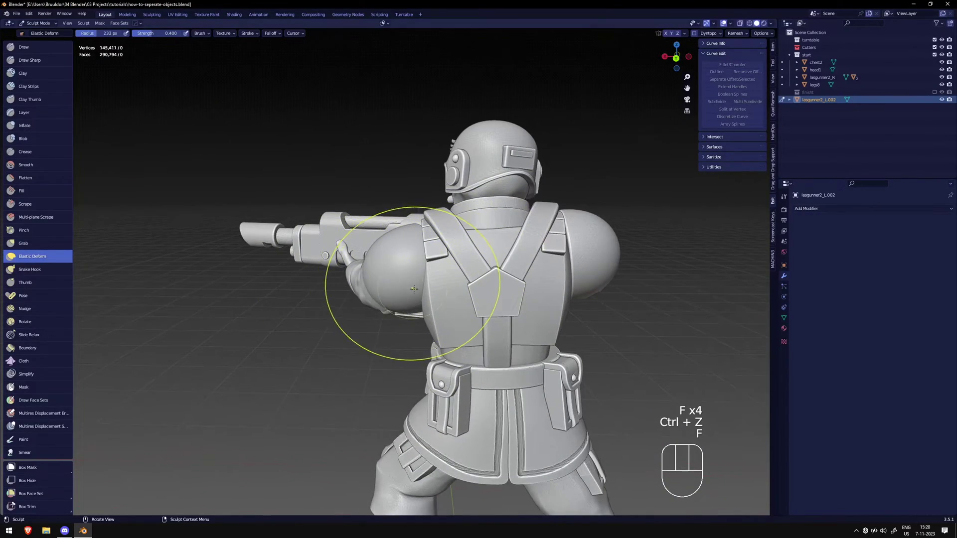
pyautogui.moveTo(383, 298); pyautogui.dragTo(354, 303)
pyautogui.hotkey('ctrl', 'z')
# Switch the left arm from Sculpt Mode back to Object Mode
pyautogui.moveTo(354, 304); pyautogui.dragTo(468, 295, button='middle')
pyautogui.moveTo(289, 254)
pyautogui.mouseDown(button='middle')
pyautogui.moveTo(367, 284)
pyautogui.moveTo(389, 258)
pyautogui.mouseUp(button='middle')
pyautogui.press('KP_1')
pyautogui.moveTo(442, 193)
pyautogui.keyDown('shift'); pyautogui.mouseDown(button='middle')
pyautogui.moveTo(320, 186)
pyautogui.moveTo(289, 149)
pyautogui.moveTo(279, 184)
pyautogui.moveTo(157, 186)
pyautogui.mouseUp(button='middle'); pyautogui.keyUp('shift')
pyautogui.click(47, 24)
pyautogui.click(40, 33)
# Select all seven character parts and move them along the X axis to centre the figure
pyautogui.press('KP_1')
pyautogui.keyDown('shift'); pyautogui.moveTo(274, 195); pyautogui.dragTo(220, 194, button='middle'); pyautogui.keyUp('shift')
pyautogui.scroll(1, 474, 144)
pyautogui.keyDown('shift'); pyautogui.moveTo(543, 122); pyautogui.dragTo(390, 122, button='middle'); pyautogui.keyUp('shift')
pyautogui.keyDown('shift'); pyautogui.moveTo(264, 187); pyautogui.dragTo(399, 308); pyautogui.keyUp('shift')
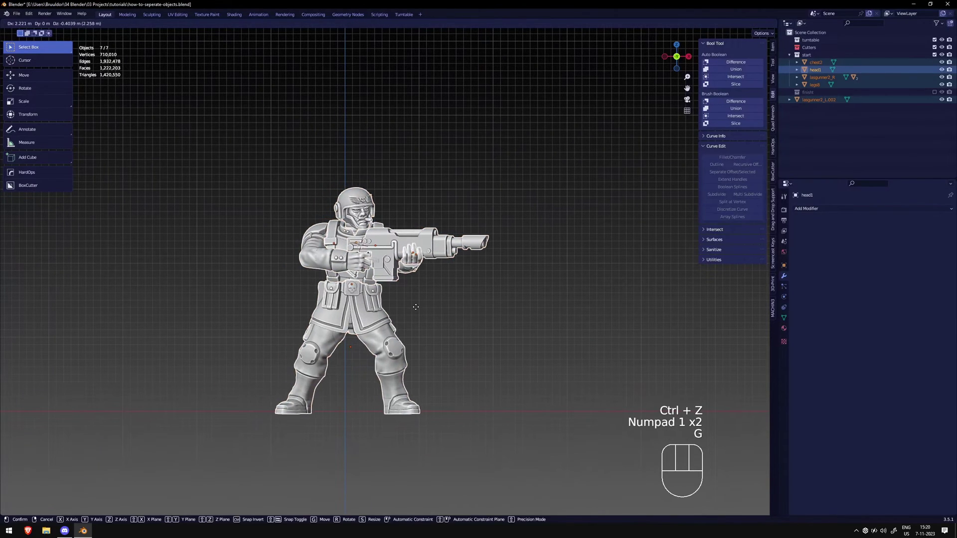
pyautogui.press('g')
pyautogui.press('x')
# Set the viewport shading colour to Random to tell the separate parts apart
pyautogui.click(771, 24)
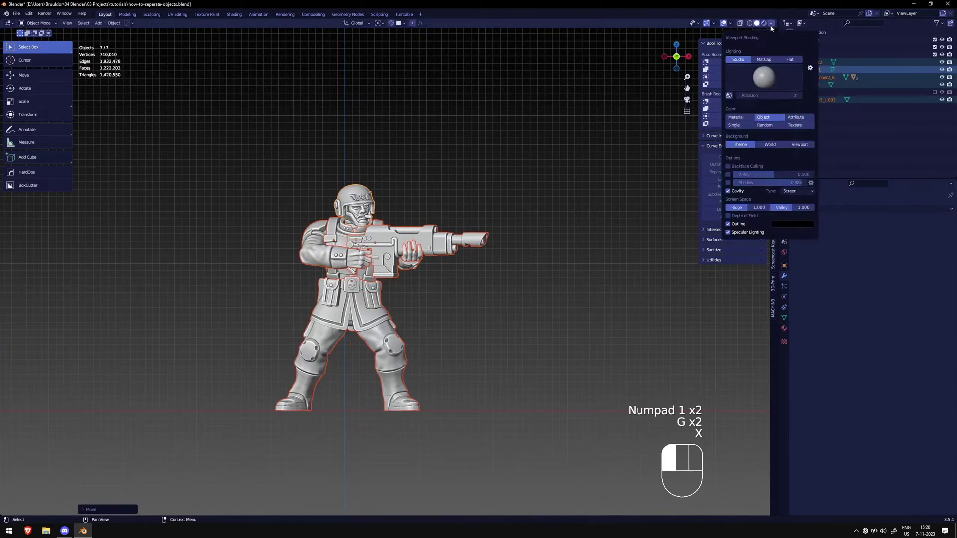
pyautogui.click(566, 176)
pyautogui.scroll(5, 439, 212)
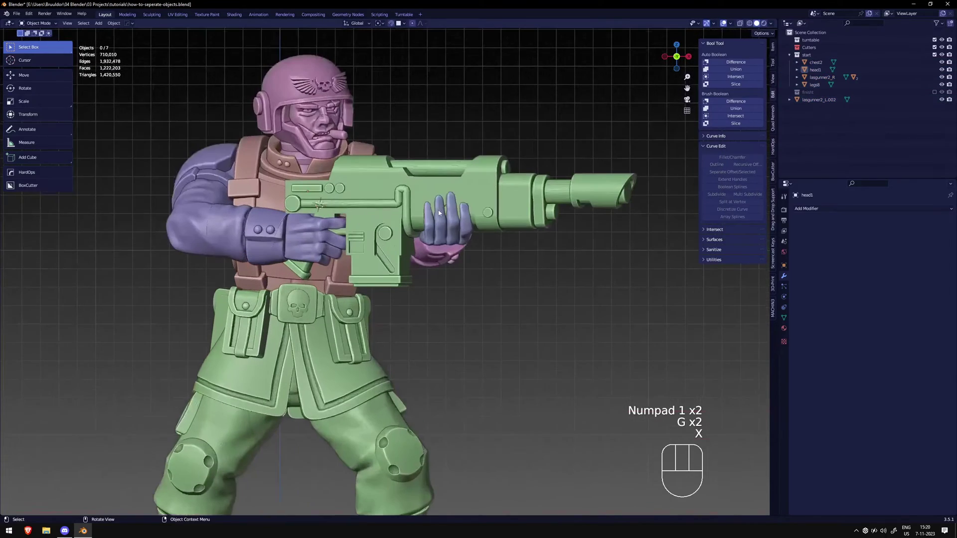
# Examine how the character's parts overlap in X-ray view, and turn X-ray off
pyautogui.click(740, 24)
pyautogui.keyDown('shift'); pyautogui.moveTo(399, 154); pyautogui.dragTo(455, 218, button='middle'); pyautogui.keyUp('shift')
pyautogui.scroll(2, 421, 230)
pyautogui.press('KP_1')
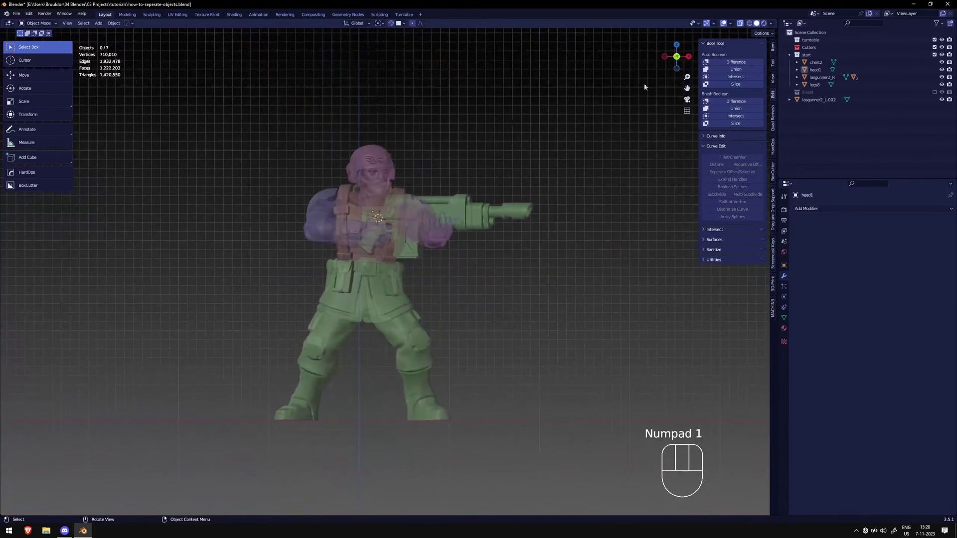
pyautogui.click(740, 24)
# Select all seven parts with the lasgun active and join them into one object
pyautogui.keyDown('shift'); pyautogui.moveTo(482, 148); pyautogui.dragTo(467, 162, button='middle'); pyautogui.keyUp('shift')
pyautogui.scroll(-2, 465, 150)
pyautogui.click(465, 149)
pyautogui.press('KP_1')
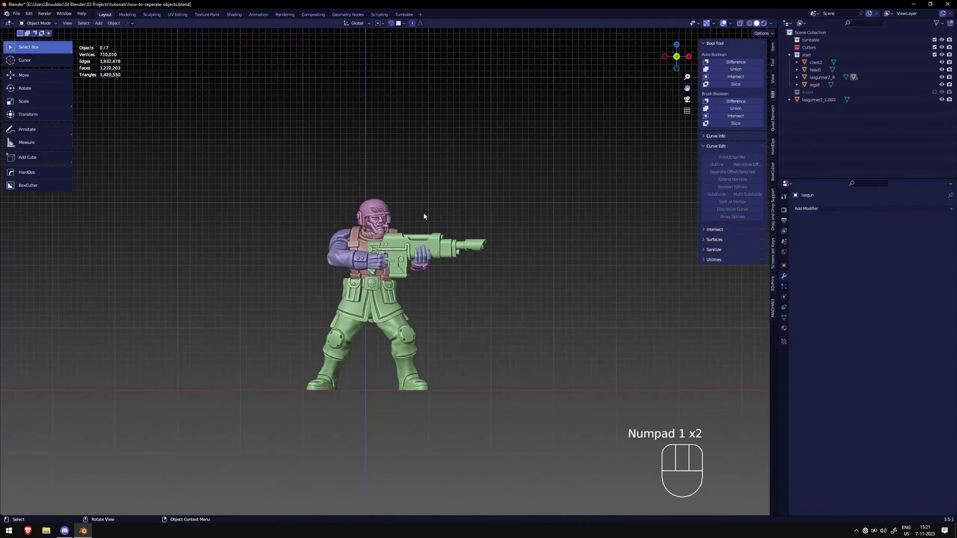
pyautogui.keyDown('shift'); pyautogui.moveTo(244, 142); pyautogui.dragTo(545, 414); pyautogui.keyUp('shift')
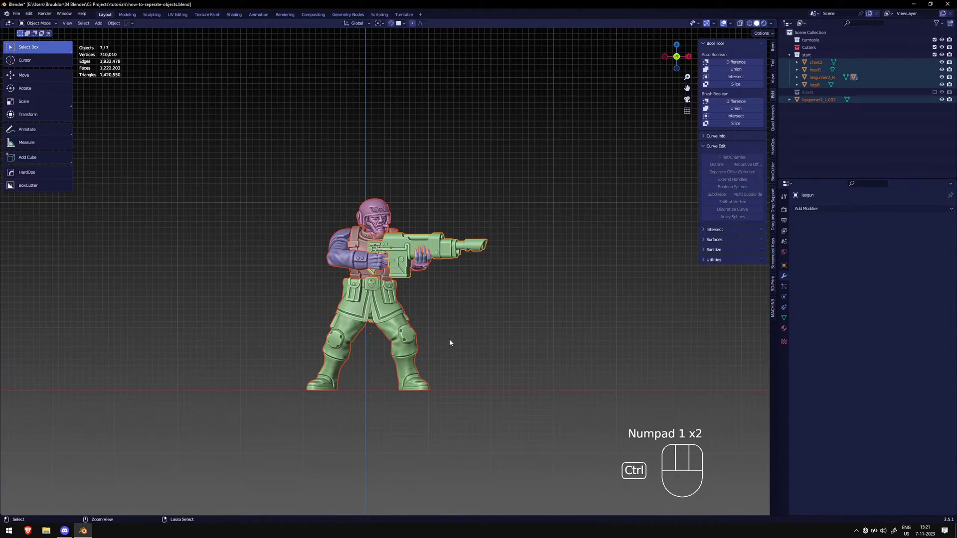
pyautogui.hotkey('ctrl', 'j')
# Set the viewport shading colour back to Object and deselect the joined figure
pyautogui.click(771, 24)
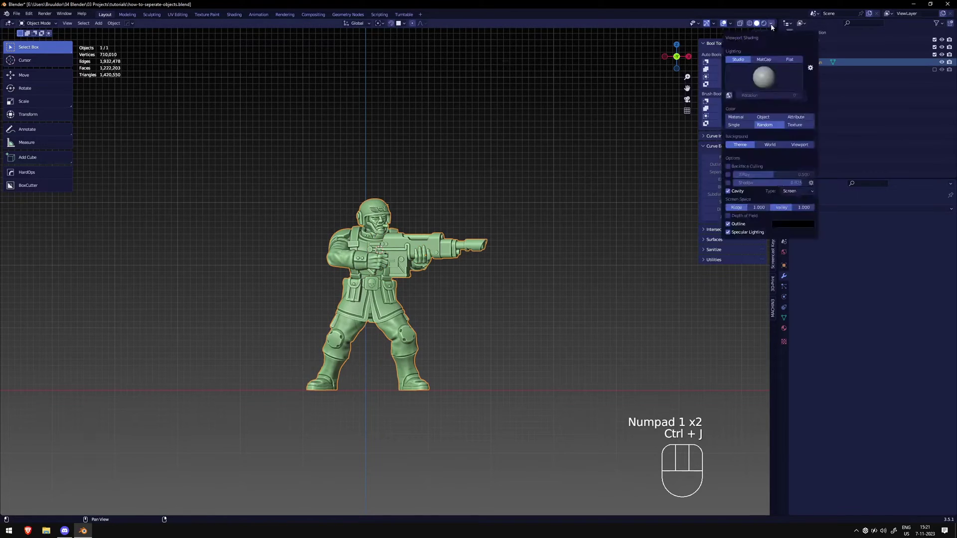
pyautogui.click(765, 120)
pyautogui.click(534, 159)
pyautogui.scroll(1, 529, 161)
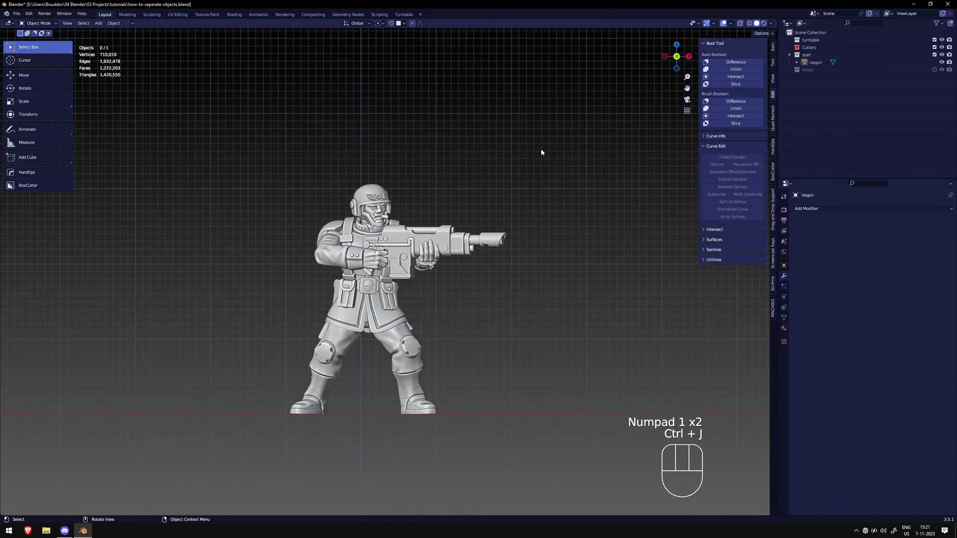
# Enable the Face Orientation overlay and check the joined figure's normals
pyautogui.click(730, 24)
pyautogui.click(685, 180)
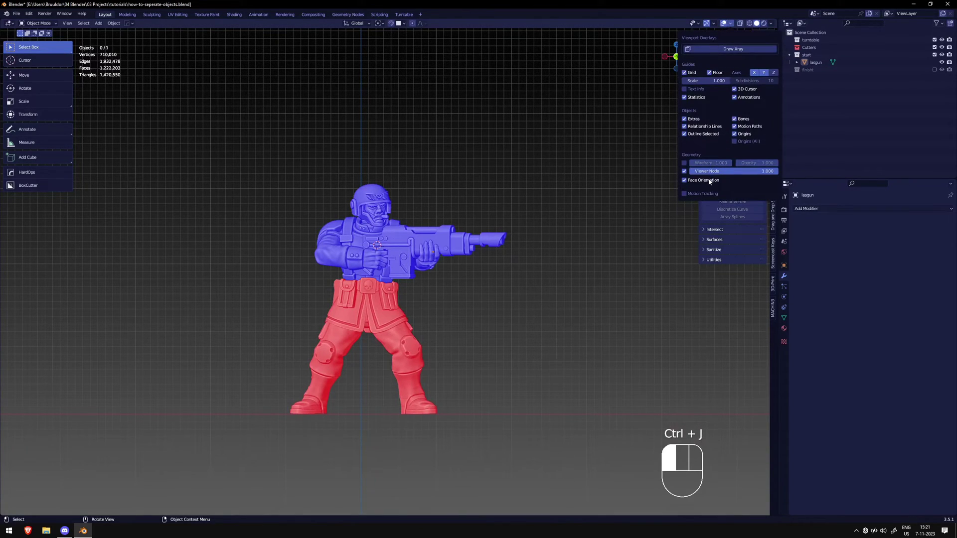
pyautogui.keyDown('shift'); pyautogui.moveTo(511, 191); pyautogui.dragTo(503, 178, button='middle'); pyautogui.keyUp('shift')
pyautogui.moveTo(391, 179); pyautogui.dragTo(371, 203, button='middle')
pyautogui.press('KP_1')
pyautogui.press('KP_1')
# Select the whole joined mesh in Edit Mode, recalculate its normals outward, and return to Object Mode
pyautogui.click(452, 175)
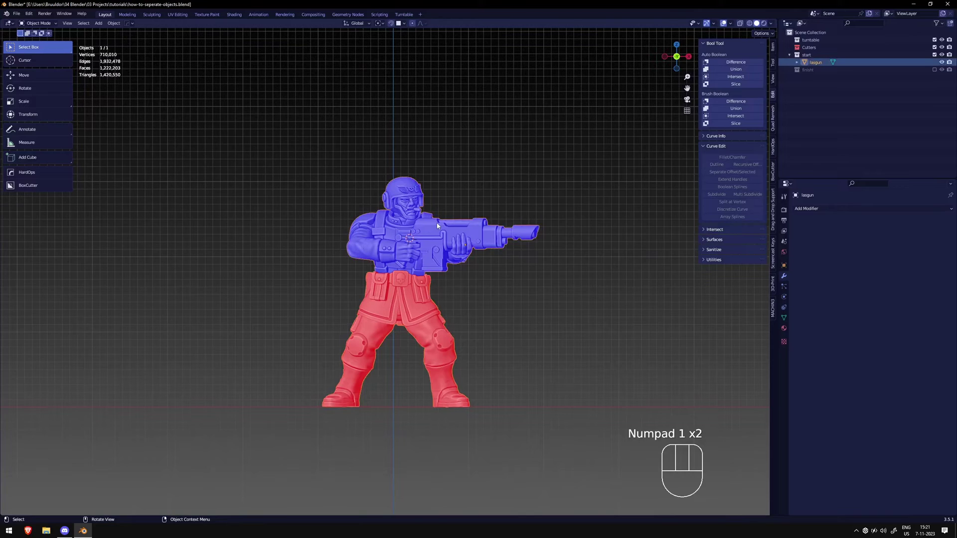
pyautogui.press('Tab')
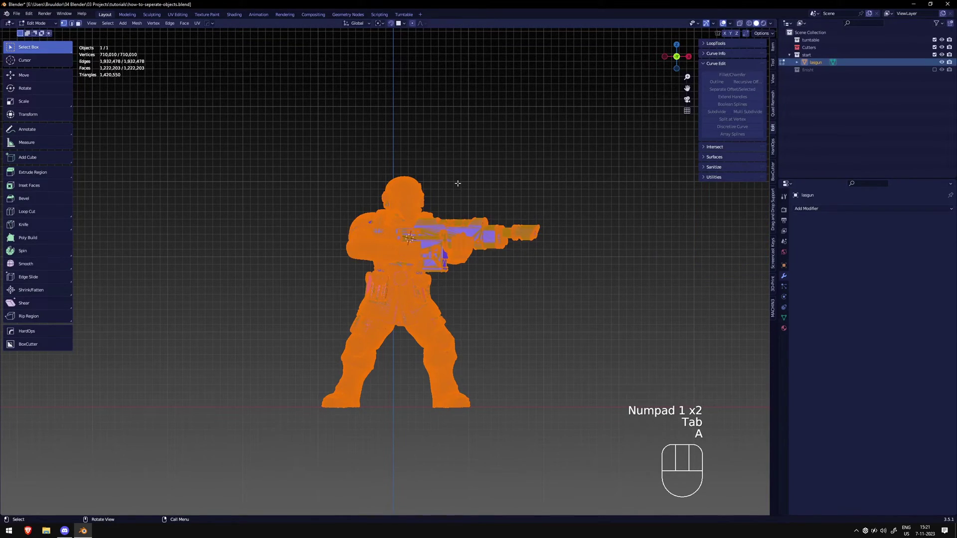
pyautogui.press('shift')
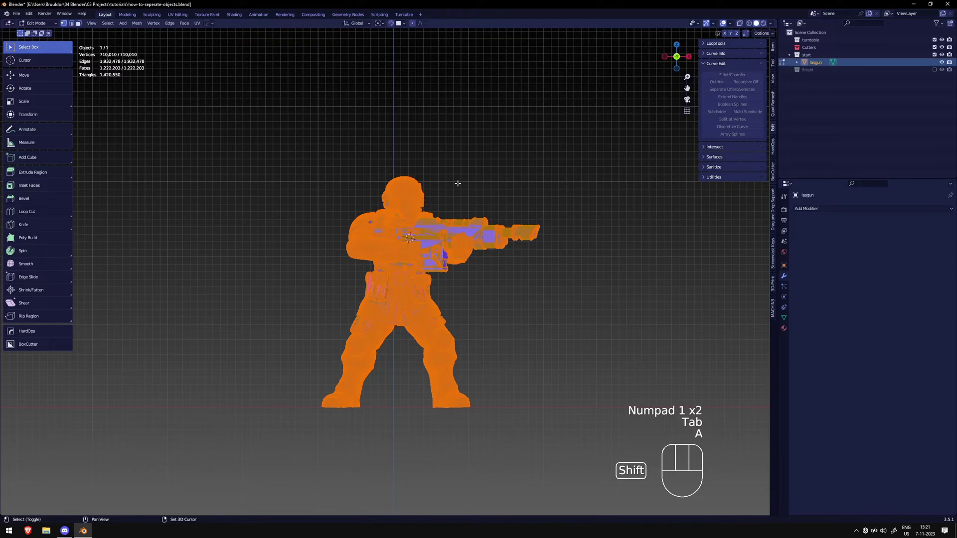
pyautogui.hotkey('shift', 'n')
pyautogui.press('Tab')
# Move the joined figure along the Y axis
pyautogui.moveTo(443, 203); pyautogui.dragTo(355, 230, button='middle')
pyautogui.press('KP_1')
pyautogui.rightClick(428, 222)
pyautogui.moveTo(428, 222); pyautogui.dragTo(379, 187, button='middle')
pyautogui.press('g')
pyautogui.press('y')
pyautogui.click(492, 196)
pyautogui.press('KP_1')
# Select the joined figure and apply its visual geometry to the mesh
pyautogui.keyDown('shift'); pyautogui.moveTo(446, 191); pyautogui.dragTo(514, 178, button='middle'); pyautogui.keyUp('shift')
pyautogui.keyDown('shift'); pyautogui.moveTo(416, 175); pyautogui.dragTo(458, 171, button='middle'); pyautogui.keyUp('shift')
pyautogui.keyDown('shift'); pyautogui.moveTo(374, 155); pyautogui.dragTo(398, 162, button='middle'); pyautogui.keyUp('shift')
pyautogui.scroll(-1, 399, 164)
pyautogui.scroll(2, 419, 175)
pyautogui.scroll(-3, 414, 188)
pyautogui.moveTo(391, 226); pyautogui.dragTo(346, 247, button='middle')
pyautogui.press('KP_1')
pyautogui.scroll(2, 340, 252)
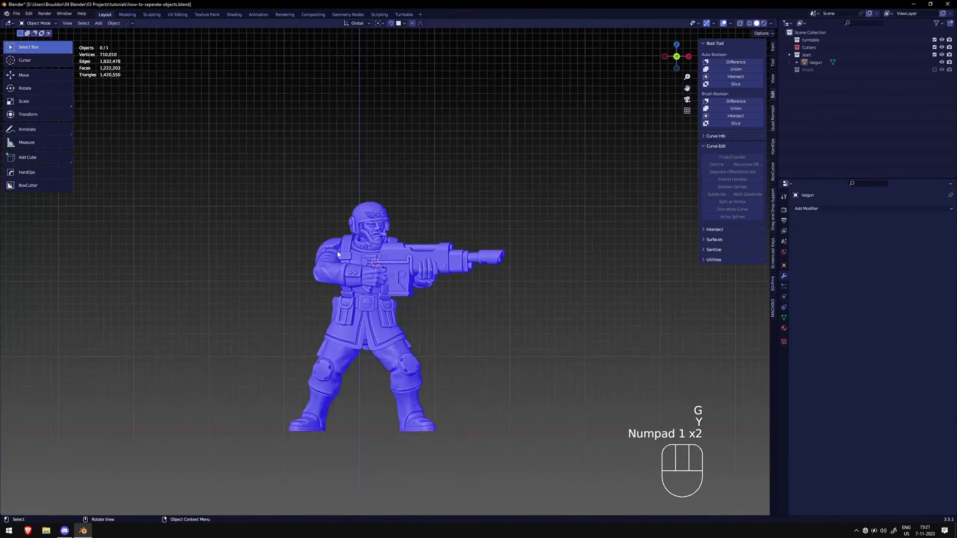
pyautogui.click(357, 248)
pyautogui.hotkey('ctrl', 'a')
pyautogui.click(357, 247)
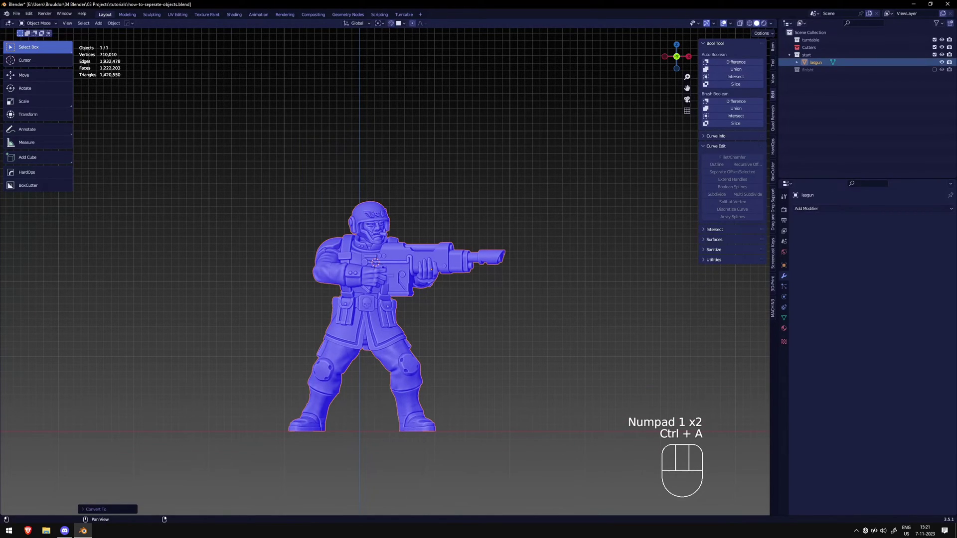
# Export only the selected figure as the STL file how-to-seperate-objects.stl in the tutorials folder
pyautogui.keyDown('shift'); pyautogui.moveTo(290, 216); pyautogui.dragTo(346, 205, button='middle'); pyautogui.keyUp('shift')
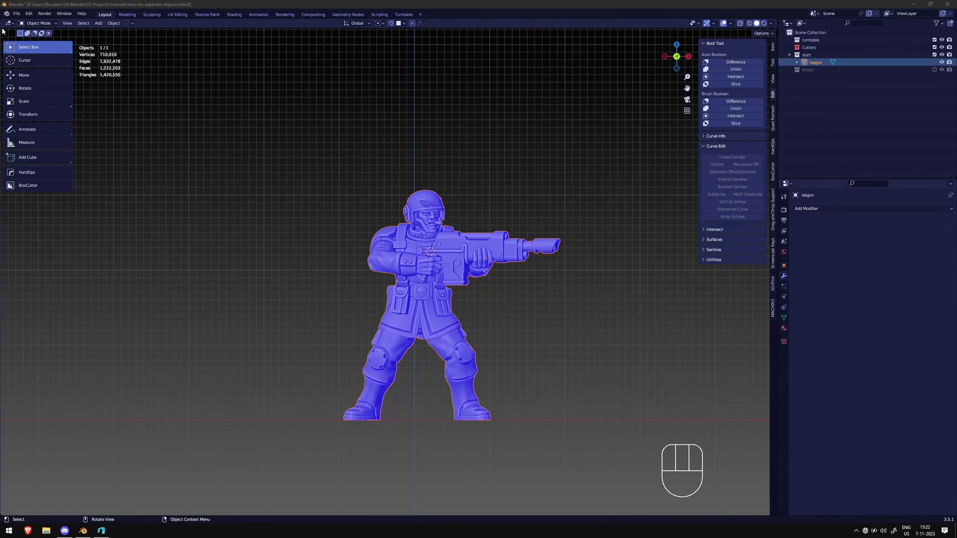
pyautogui.click(16, 14)
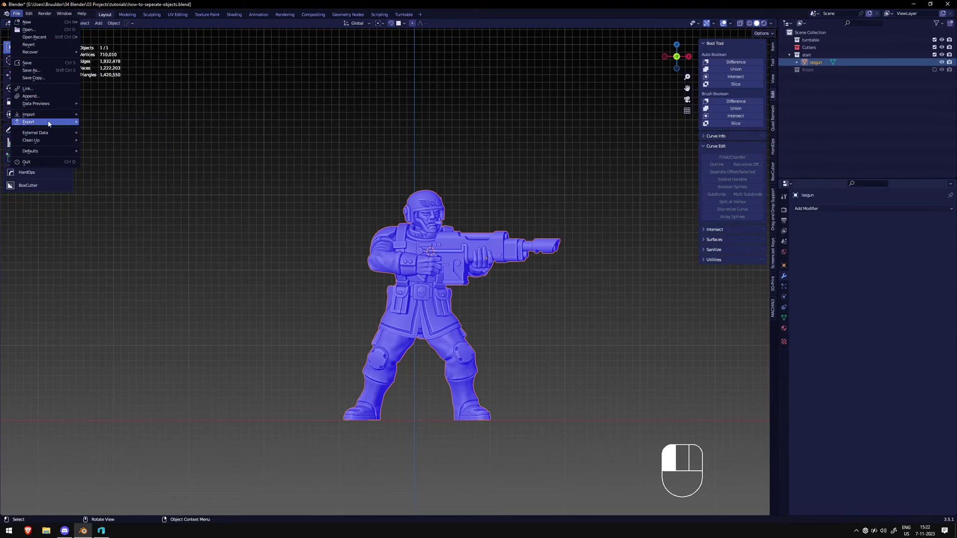
pyautogui.moveTo(51, 123)
pyautogui.click(99, 181)
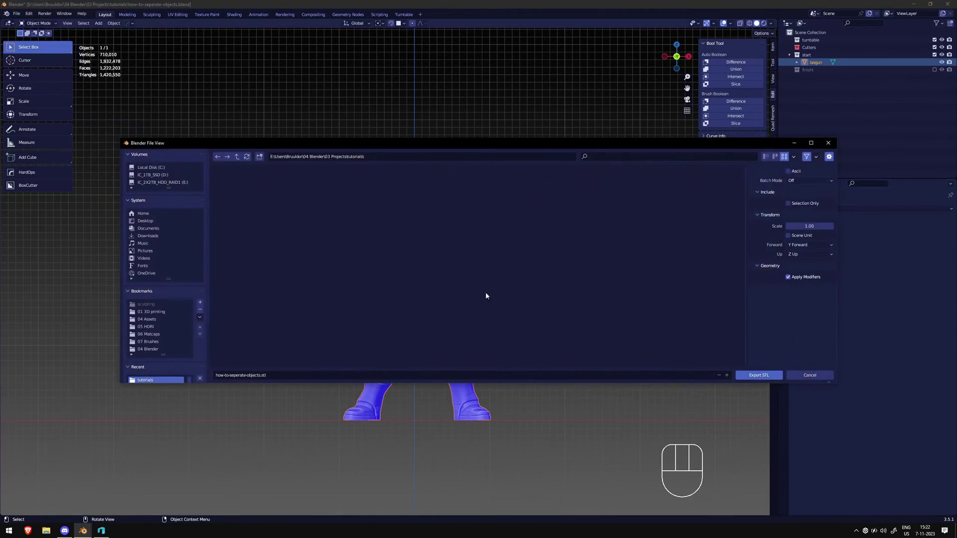
pyautogui.moveTo(393, 141); pyautogui.dragTo(378, 112)
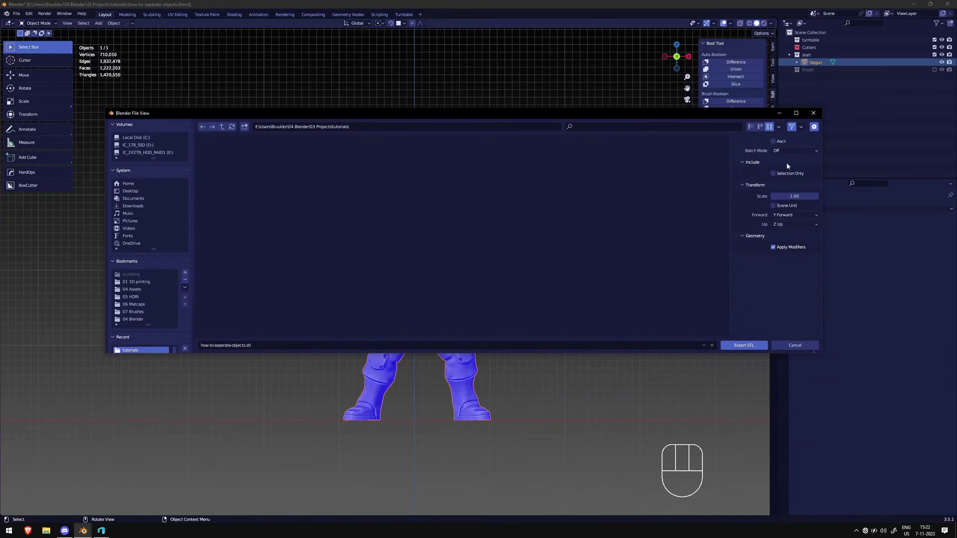
pyautogui.click(795, 174)
pyautogui.click(745, 345)
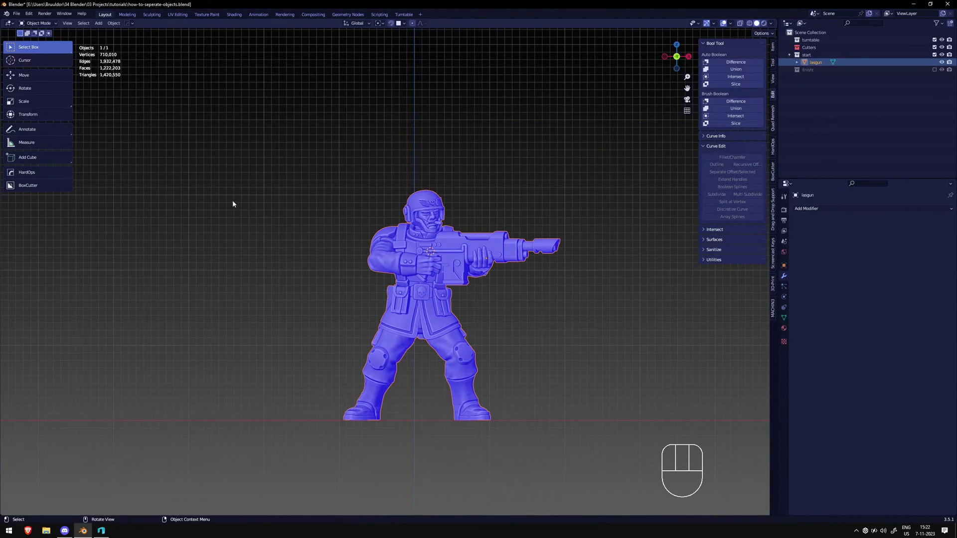
# Switch to 3D Builder, load the exported how-to-seperate-objects STL, import the model and inspect it from several angles
pyautogui.click(101, 531)
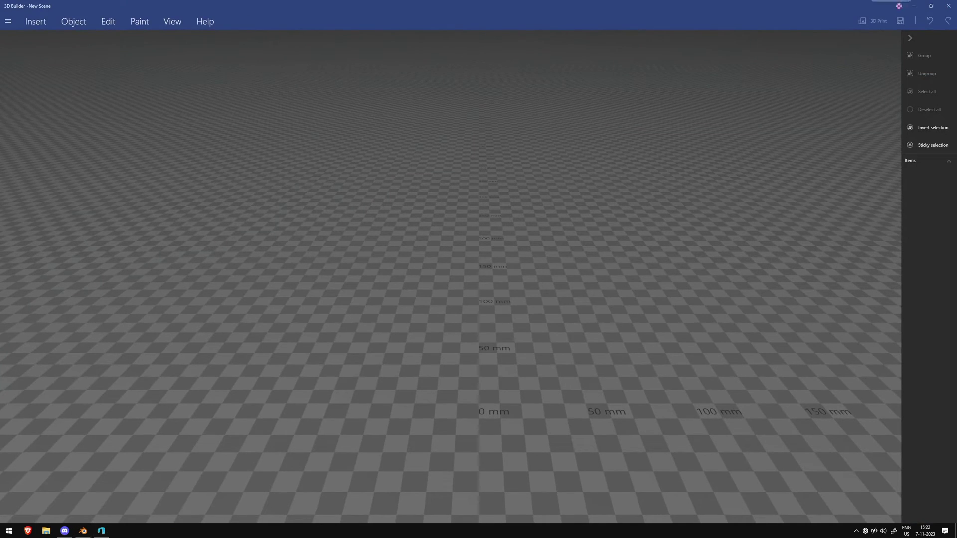
pyautogui.moveTo(857, 2); pyautogui.dragTo(467, 259)
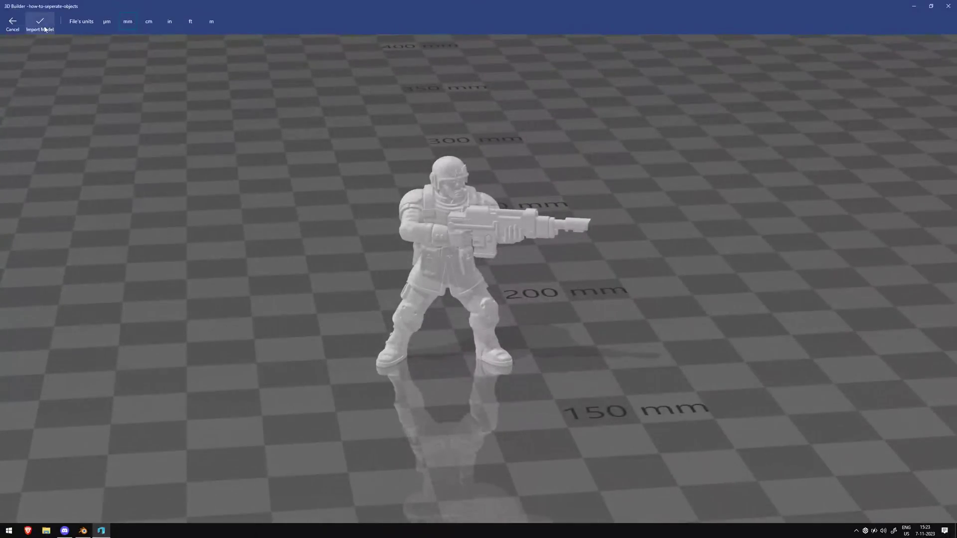
pyautogui.click(39, 25)
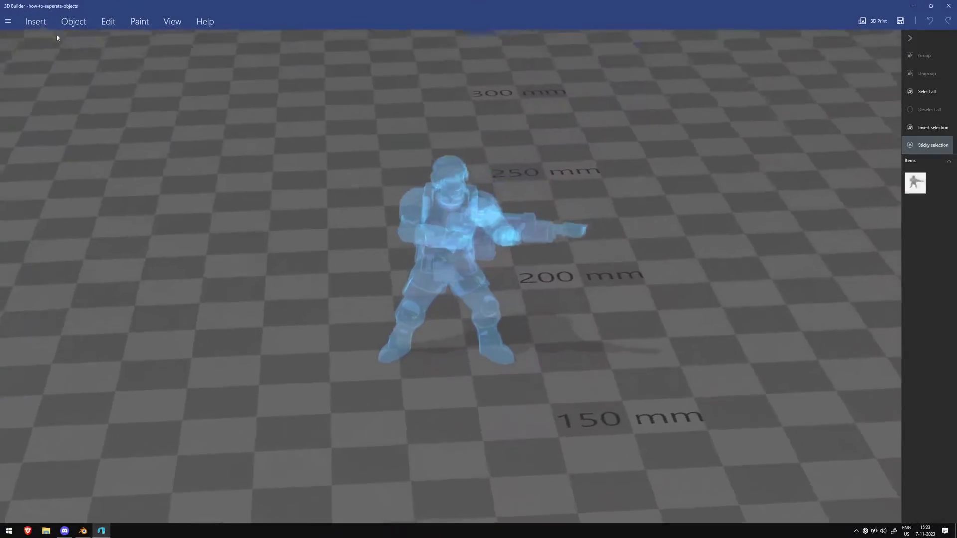
pyautogui.moveTo(591, 211); pyautogui.dragTo(539, 249)
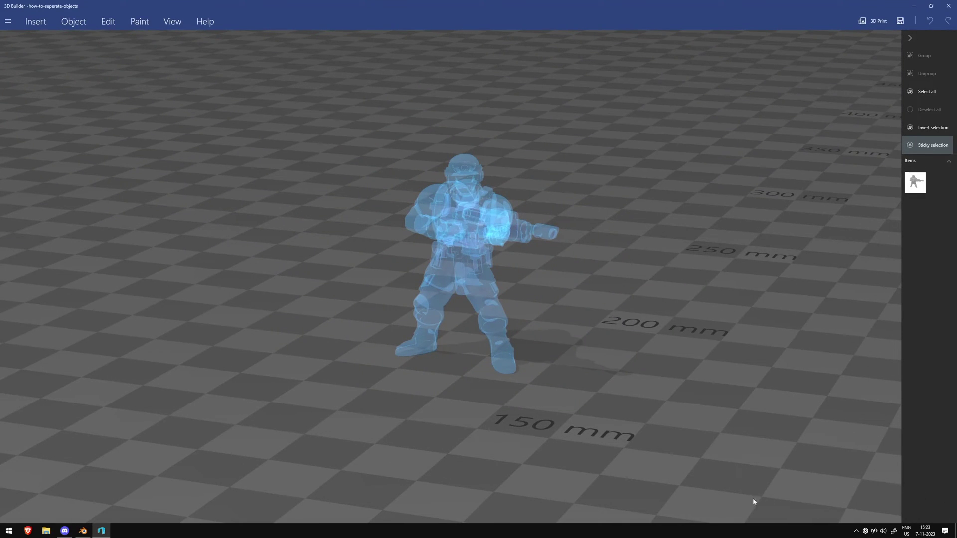
pyautogui.moveTo(857, 497)
pyautogui.mouseDown()
pyautogui.moveTo(660, 385)
pyautogui.moveTo(858, 508)
pyautogui.mouseUp()
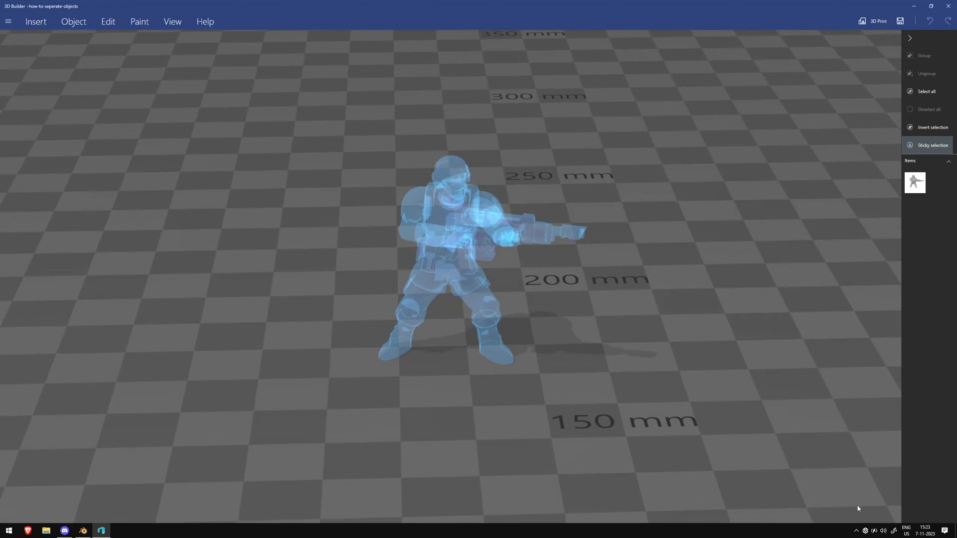
pyautogui.moveTo(577, 357); pyautogui.dragTo(524, 300)
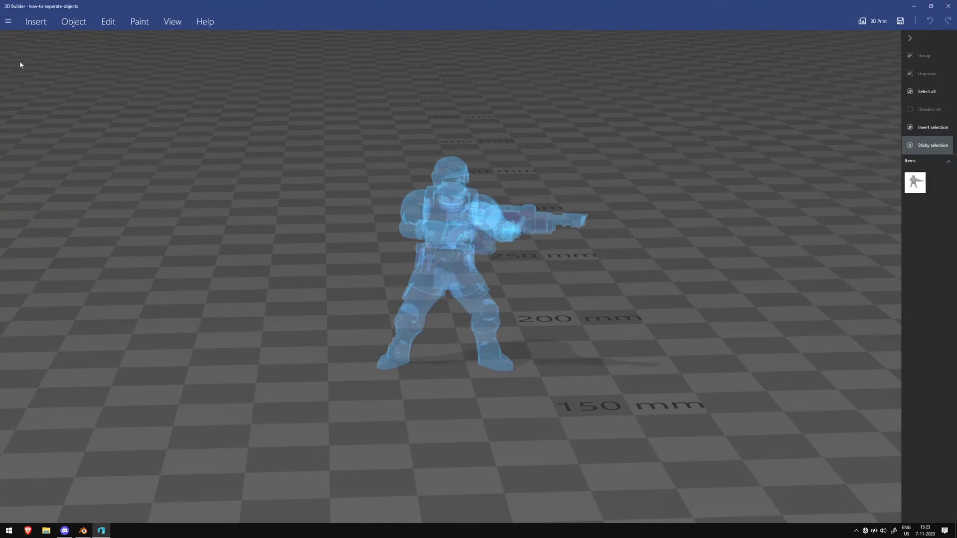
# Save the model as a separate STL file in the tutorials folder, adding _repaired to the file name
pyautogui.click(13, 26)
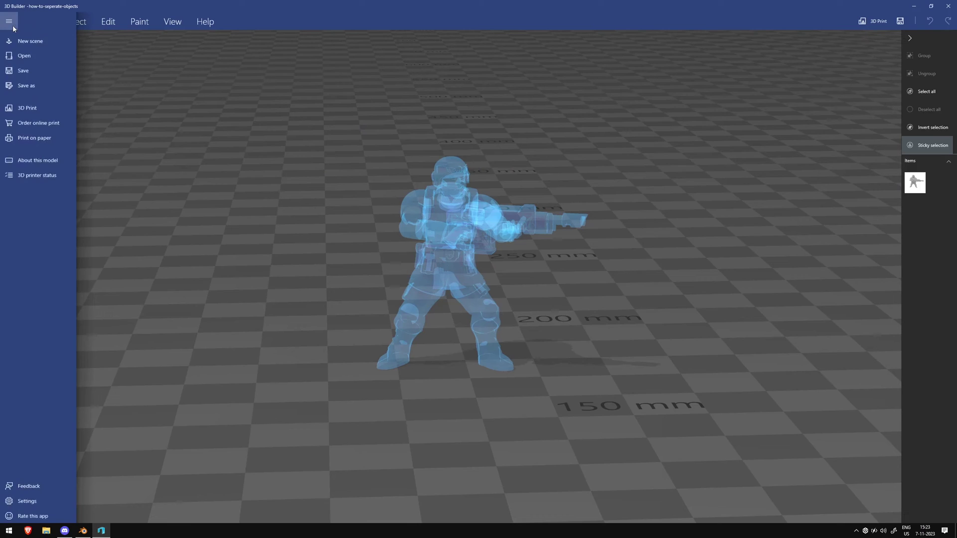
pyautogui.click(28, 85)
pyautogui.click(326, 435)
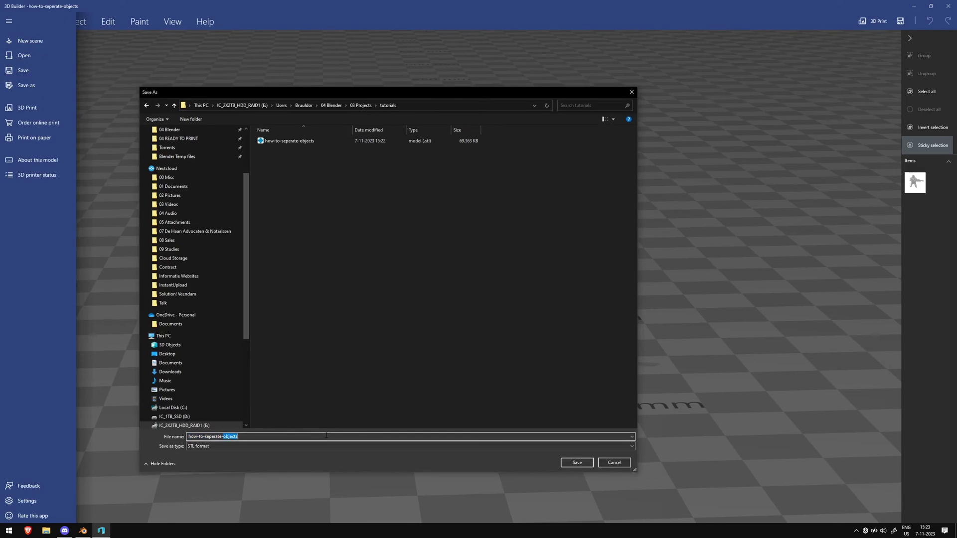
pyautogui.write('_repaired')
pyautogui.press('Return')
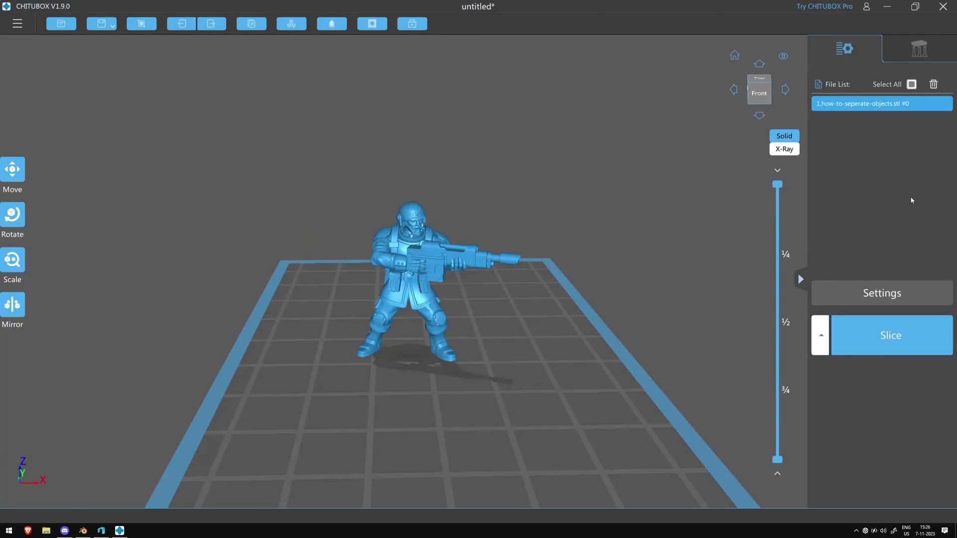
pyautogui.scroll(1, 650, 216)
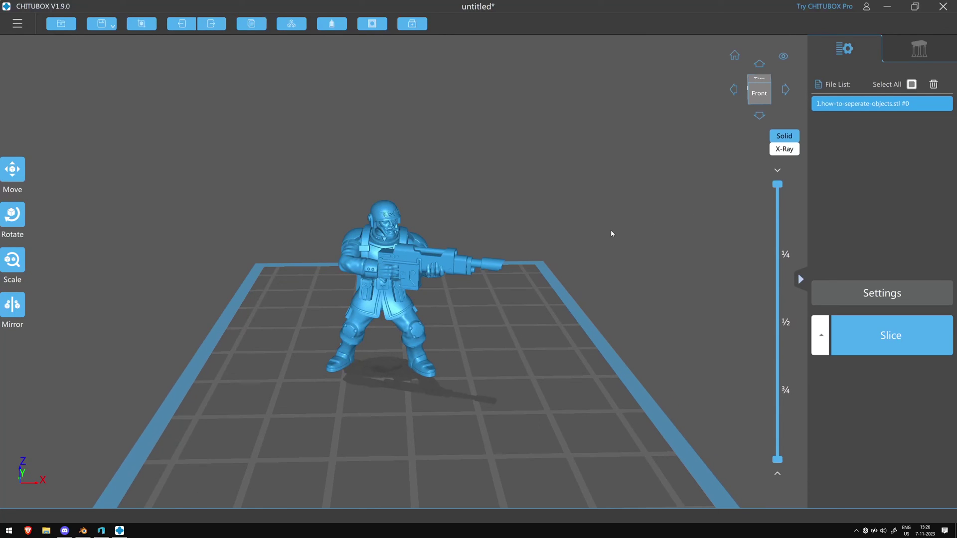